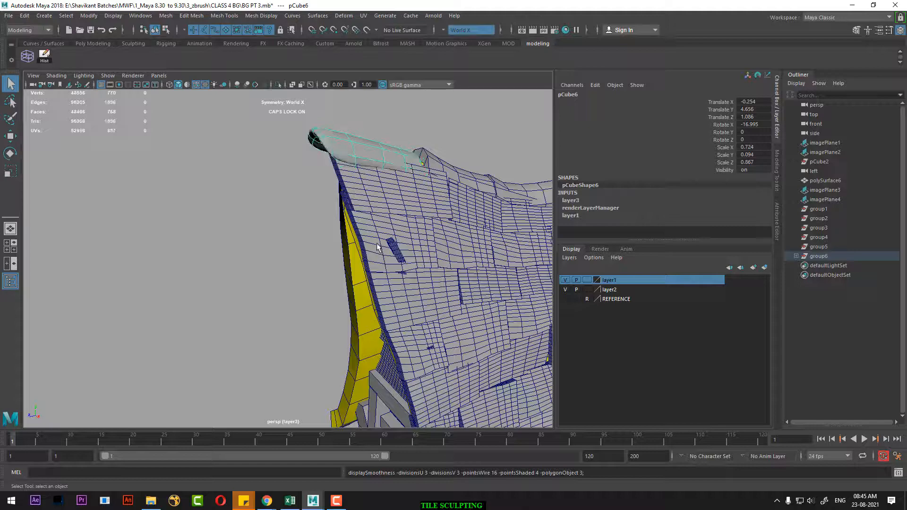
Turn off the smooth mesh preview on the ridge cap tile at the near end of the roof.
key(1)
alt+drag(377, 235, 403, 284)
click(379, 129)
alt+middle_drag(379, 130, 366, 215)
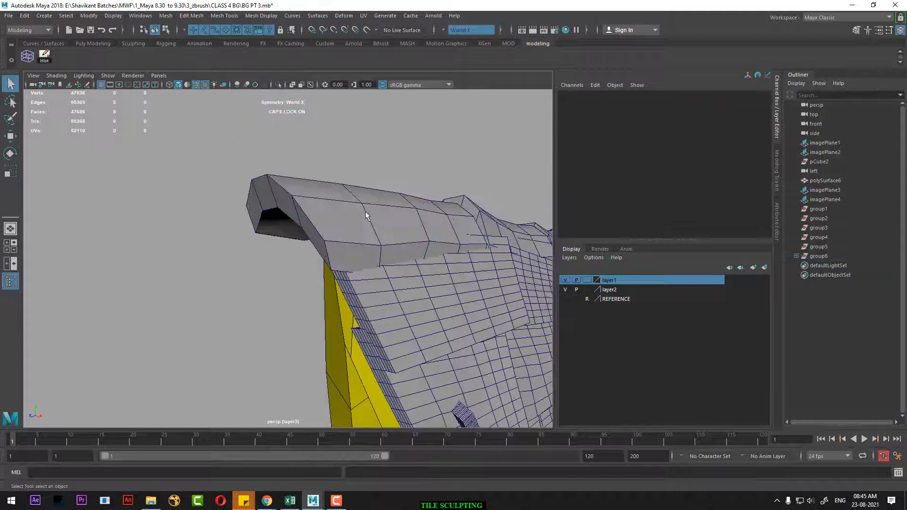
Insert five evenly spaced edge loops along the lower side band of this ridge tile and check it in smooth preview.
click(351, 207)
shift+right_drag(374, 151, 334, 171)
alt+drag(355, 225, 355, 203)
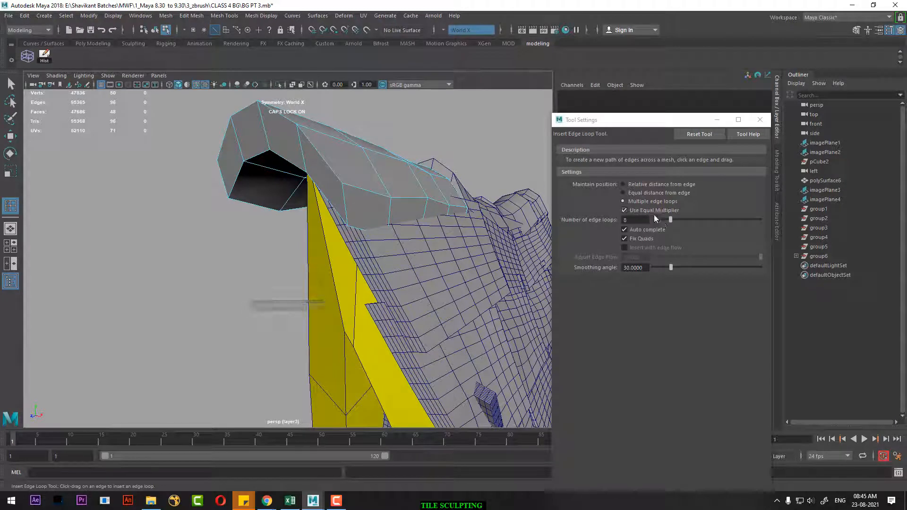
drag(671, 219, 664, 220)
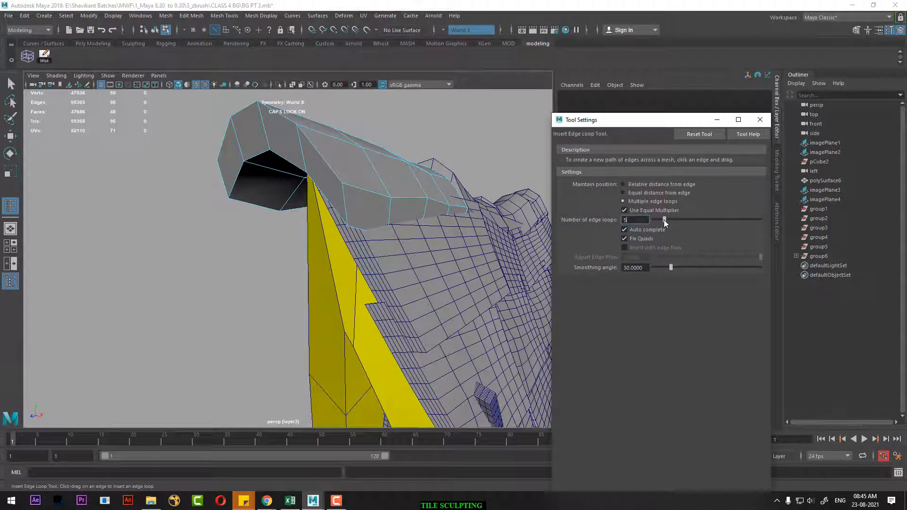
click(348, 203)
key(3)
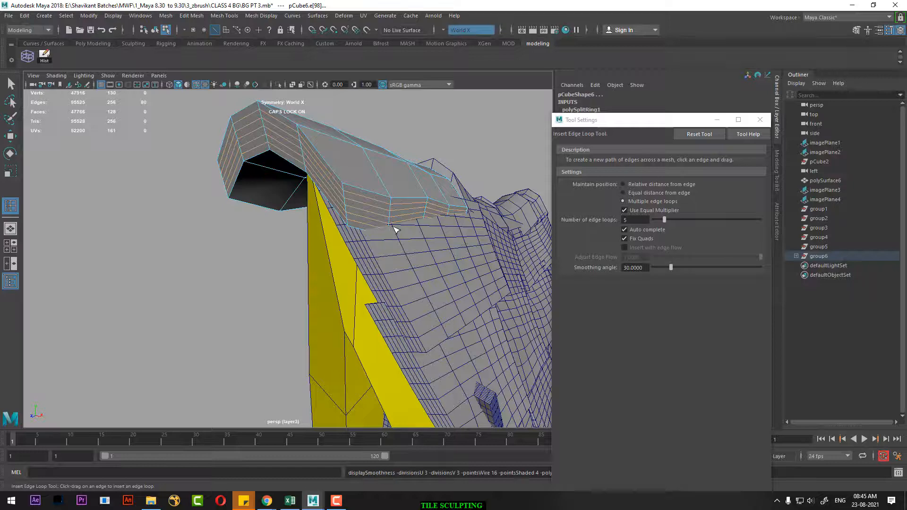
alt+drag(399, 236, 359, 234)
key(1)
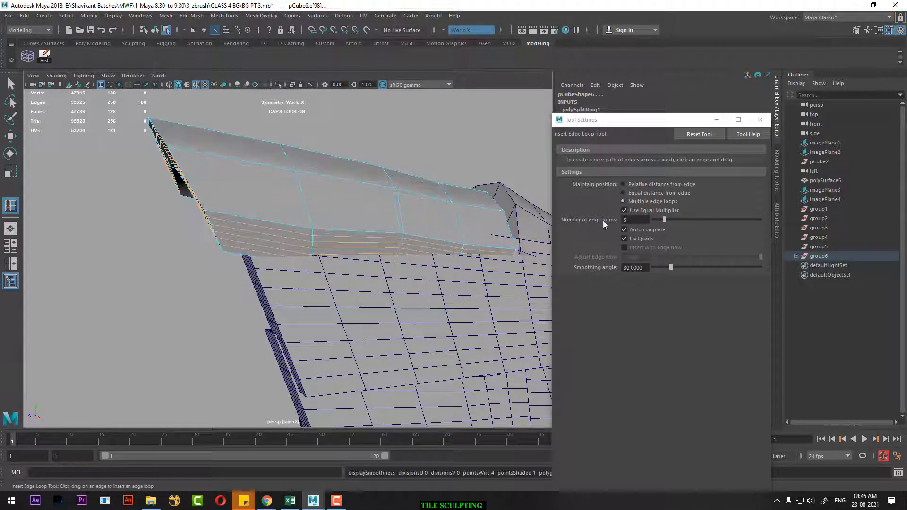
Insert two evenly spaced edge loops across each lengthwise segment of the first ridge tile.
drag(664, 220, 658, 220)
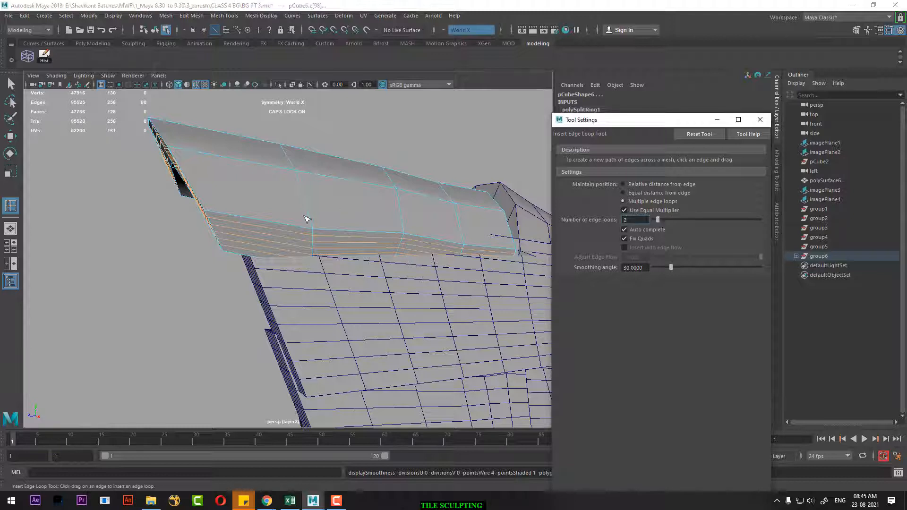
click(265, 225)
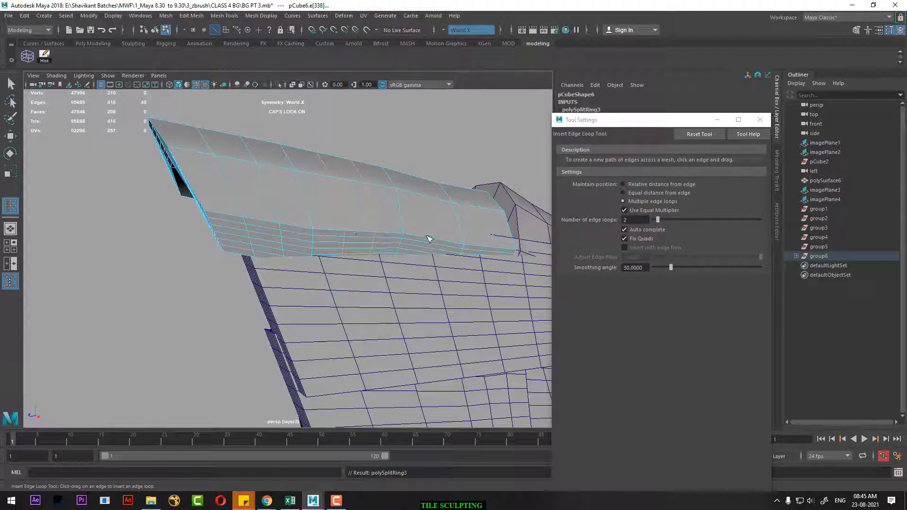
alt+drag(494, 250, 349, 263)
click(405, 259)
key(1)
mouse_move(380, 261)
alt+right_down()
mouse_move(353, 233)
mouse_move(457, 154)
alt+right_up()
key(w)
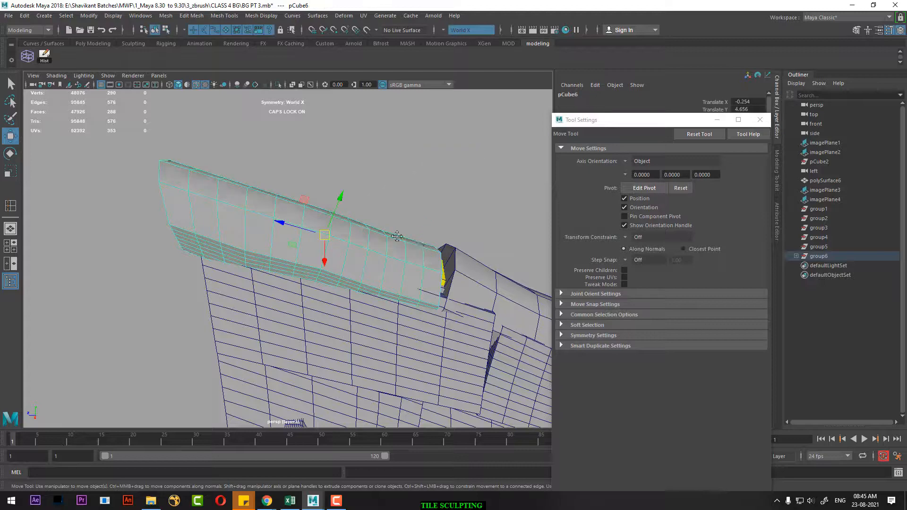
Isolate the second ridge tile by hiding all unselected objects.
mouse_move(444, 247)
alt+middle_down()
mouse_move(251, 195)
mouse_move(314, 224)
alt+middle_up()
click(398, 259)
alt+middle_drag(398, 259, 341, 213)
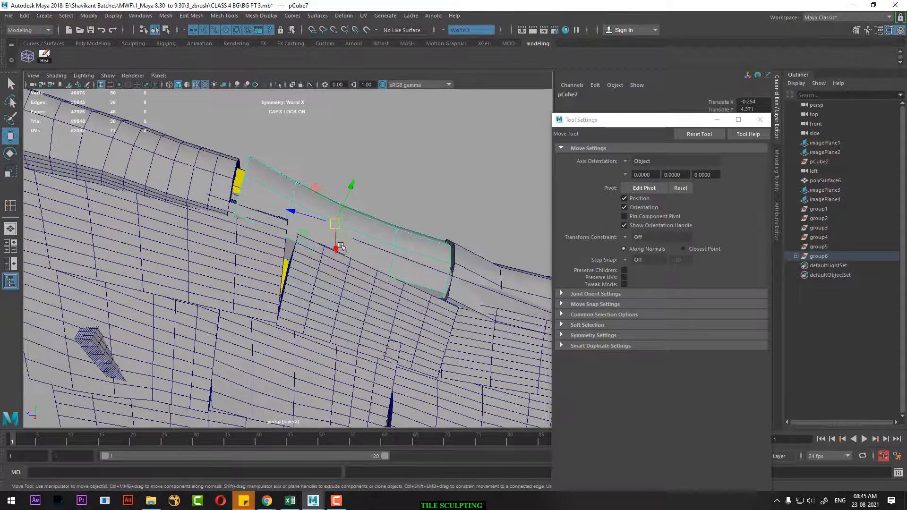
key(alt+h)
alt+drag(336, 251, 373, 269)
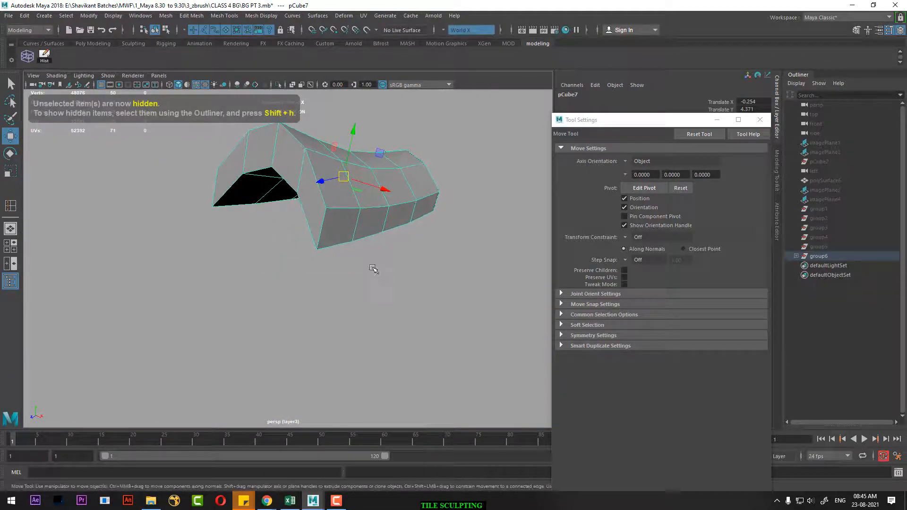
Insert five evenly spaced edge loops along the lower side band of the second ridge tile.
shift+right_drag(446, 204, 429, 215)
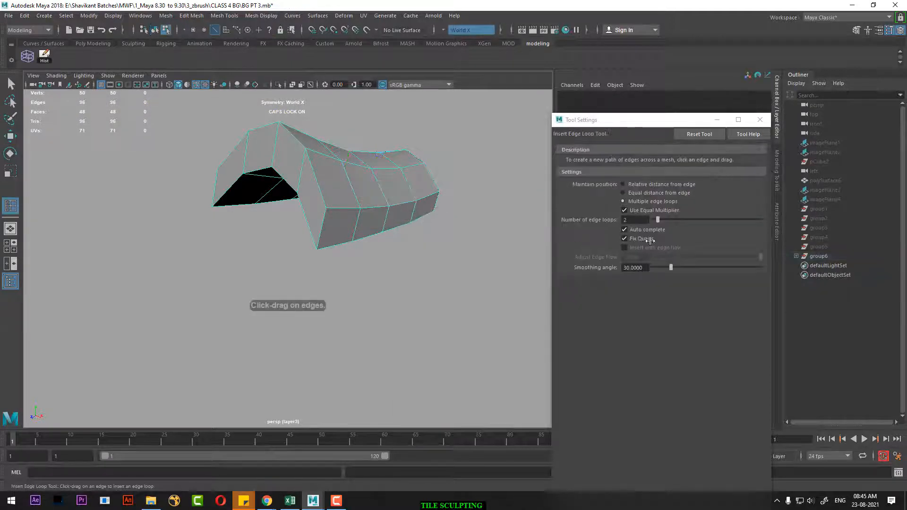
double_click(634, 222)
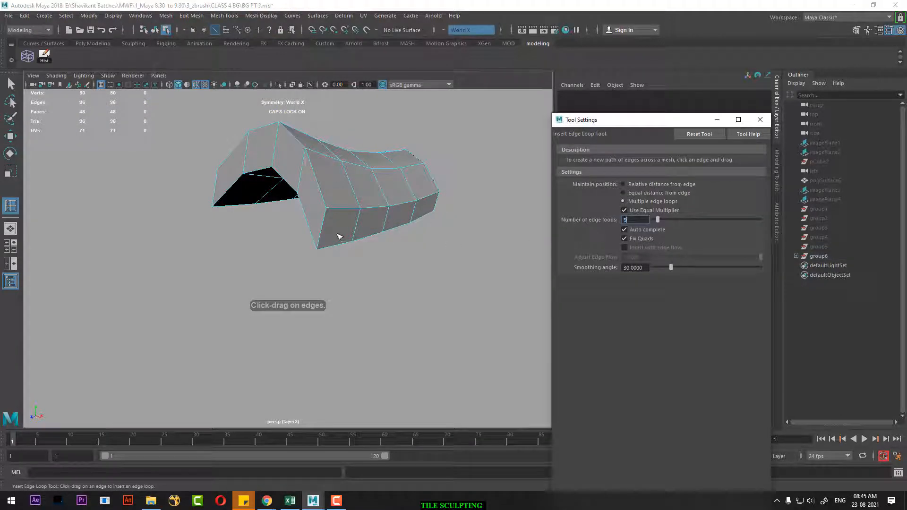
click(324, 229)
alt+drag(381, 239, 439, 258)
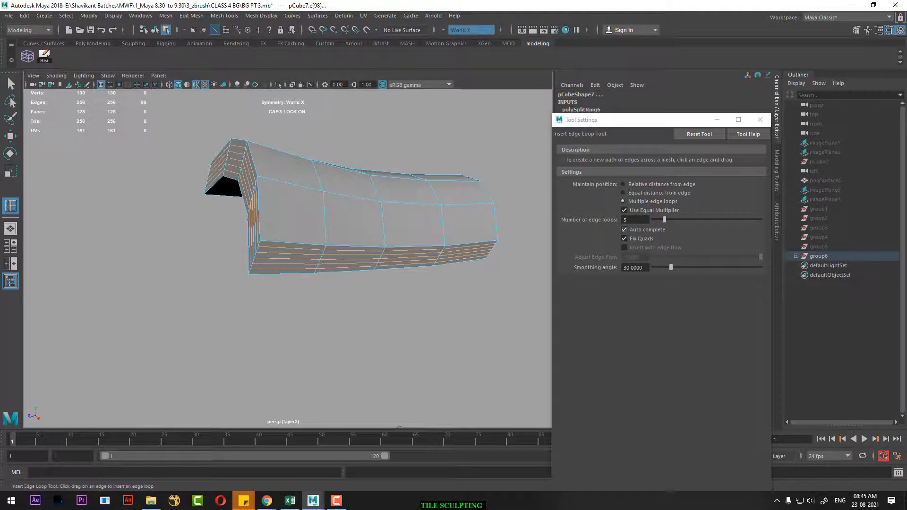
Insert two evenly spaced edge loops across each lengthwise segment of the second ridge tile and return to object mode.
double_click(634, 219)
text(2)
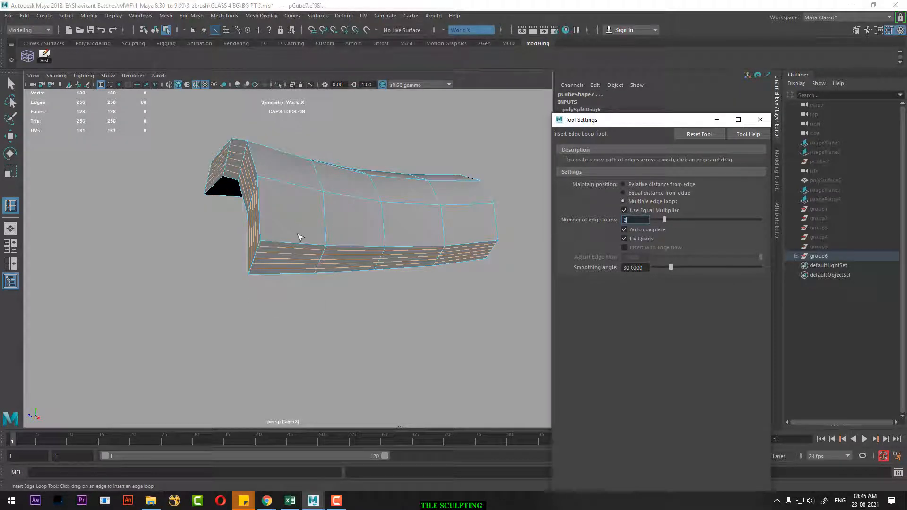
click(299, 236)
click(360, 254)
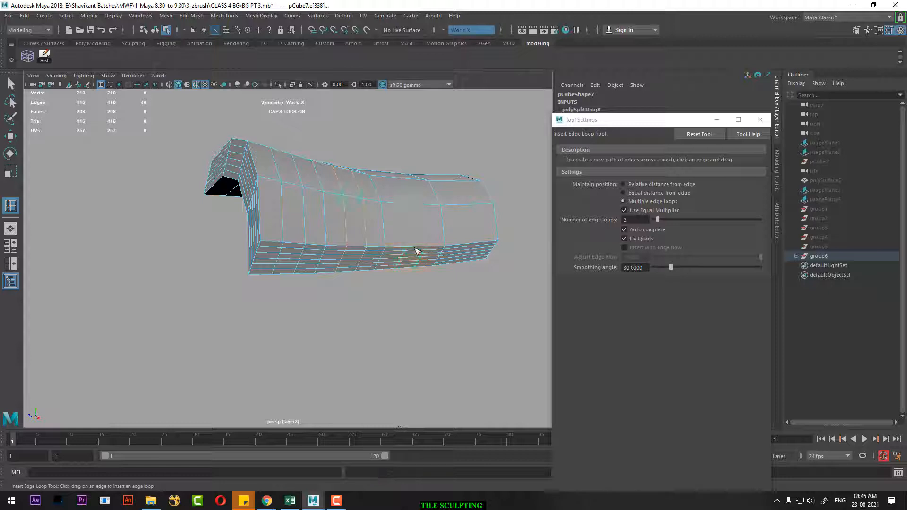
click(416, 251)
alt+drag(415, 251, 482, 270)
click(495, 275)
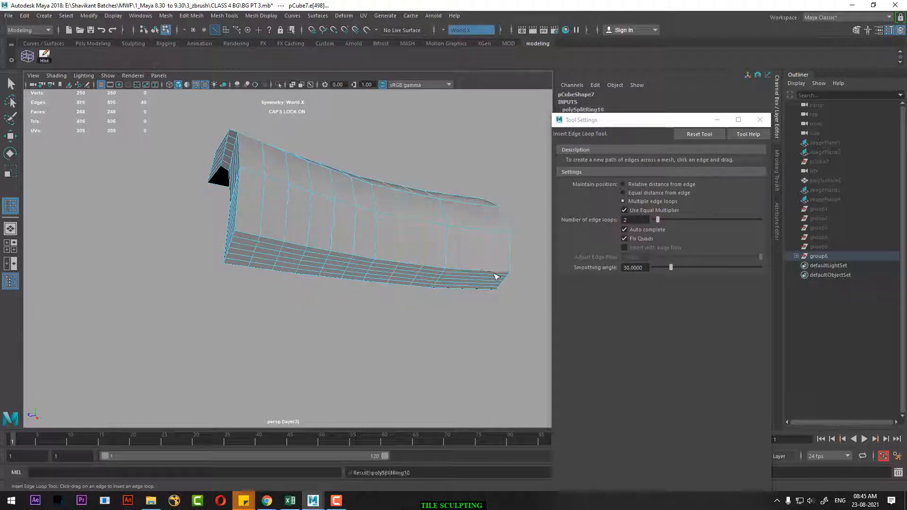
click(471, 283)
key(w)
scroll(371, 299, down, 2)
right_drag(318, 206, 363, 167)
click(364, 168)
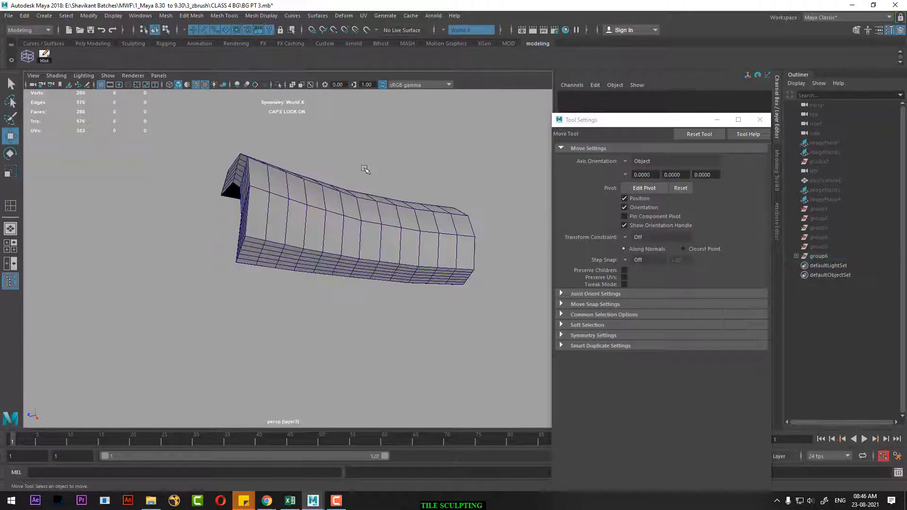
Bring back the rest of the roof and isolate the last two ridge tiles together.
key(ctrl+1)
scroll(416, 258, down, 2)
alt+drag(415, 258, 401, 211)
click(455, 223)
scroll(378, 237, down, 2)
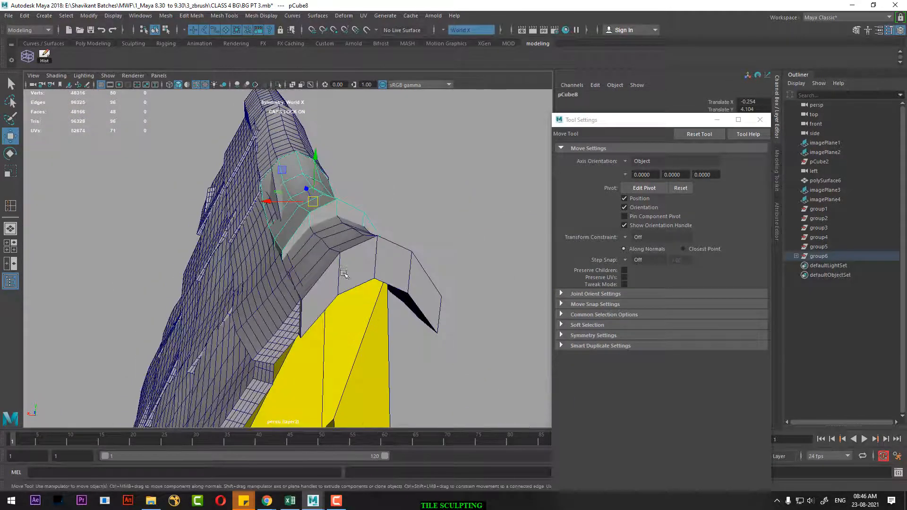
shift+click(348, 272)
key(ctrl+1)
alt+drag(353, 263, 349, 332)
click(348, 329)
click(349, 232)
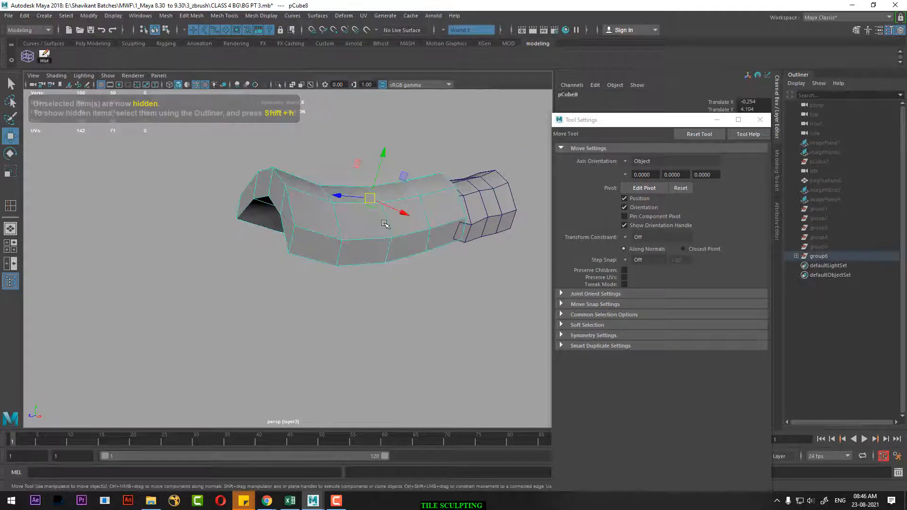
Insert five evenly spaced edge loops along the lower side bands of both isolated ridge tiles.
shift+right_click(384, 224)
shift+right_drag(385, 224, 361, 240)
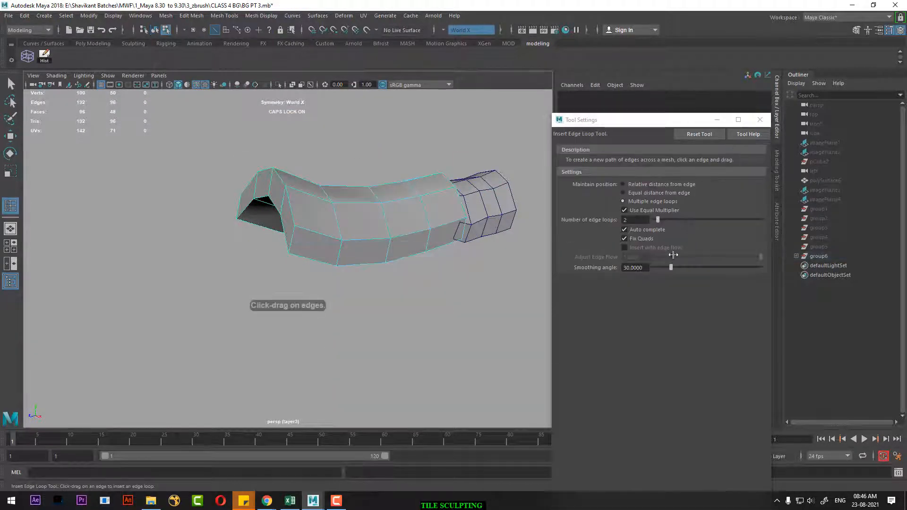
text(5)
key(Return)
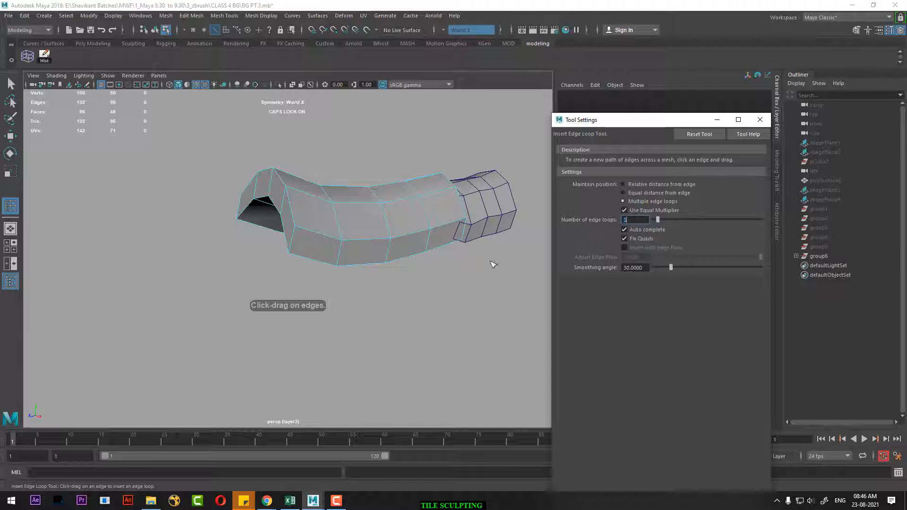
click(338, 252)
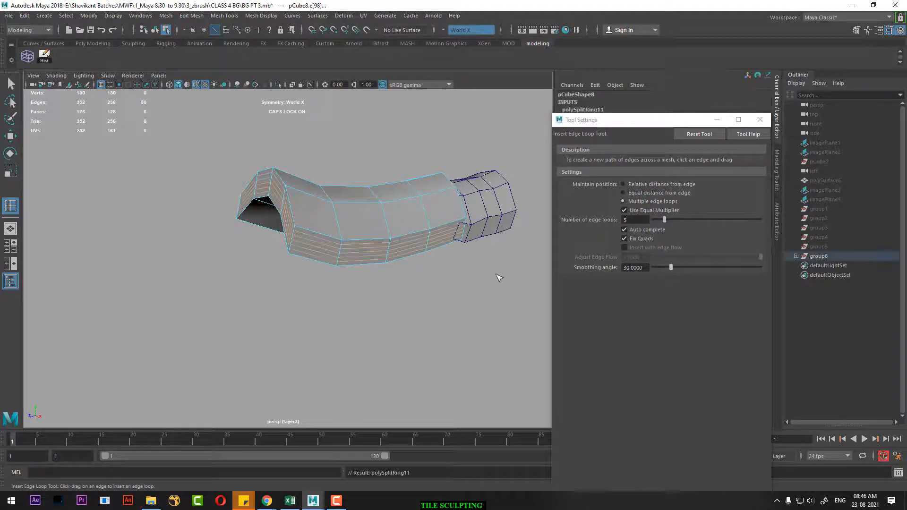
click(501, 231)
click(503, 229)
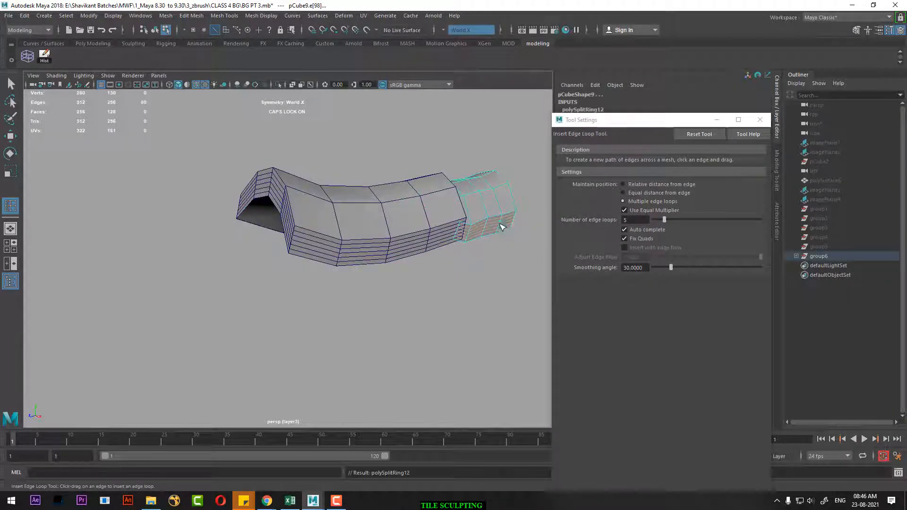
Insert two evenly spaced edge loops across each lengthwise segment of the longer isolated ridge tile.
drag(631, 220, 605, 222)
text(2)
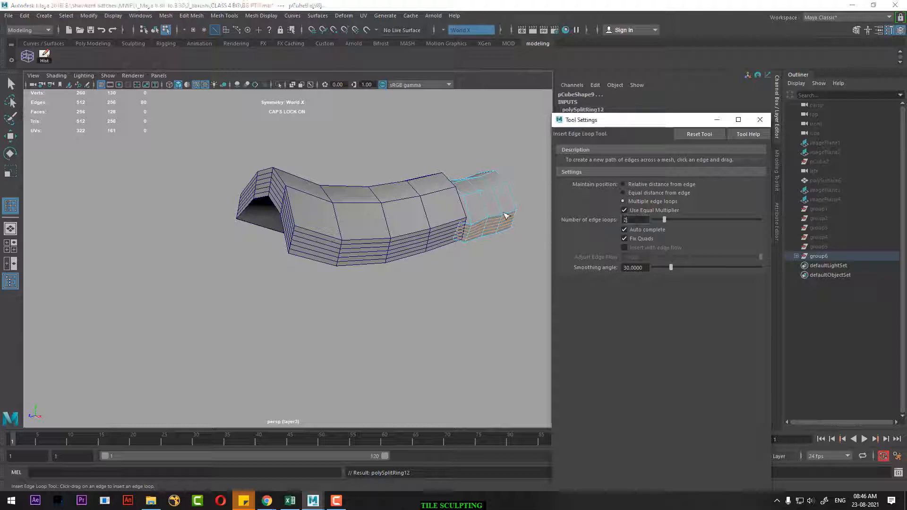
click(318, 236)
click(318, 237)
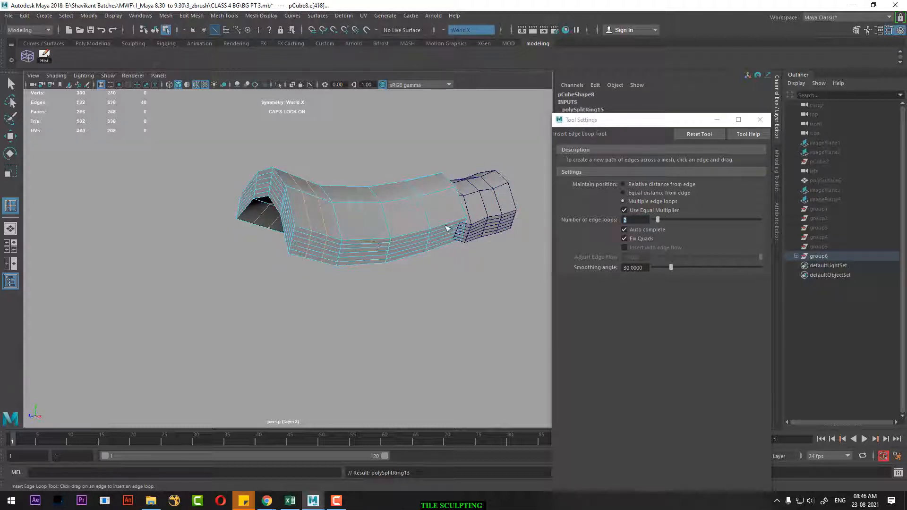
click(447, 228)
Insert two evenly spaced edge loops across each segment of the short end ridge tile and return to object mode.
alt+drag(478, 228, 405, 237)
alt+middle_drag(405, 237, 302, 187)
alt+right_drag(302, 186, 385, 292)
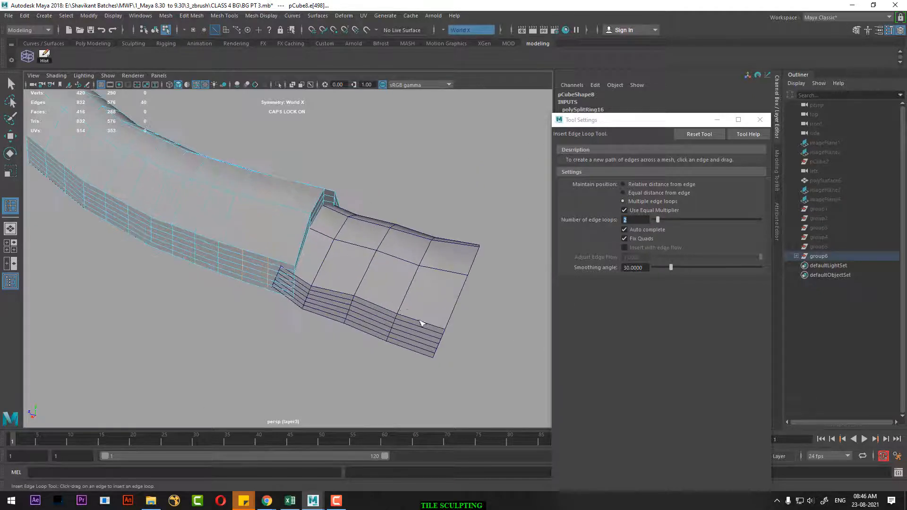
click(422, 323)
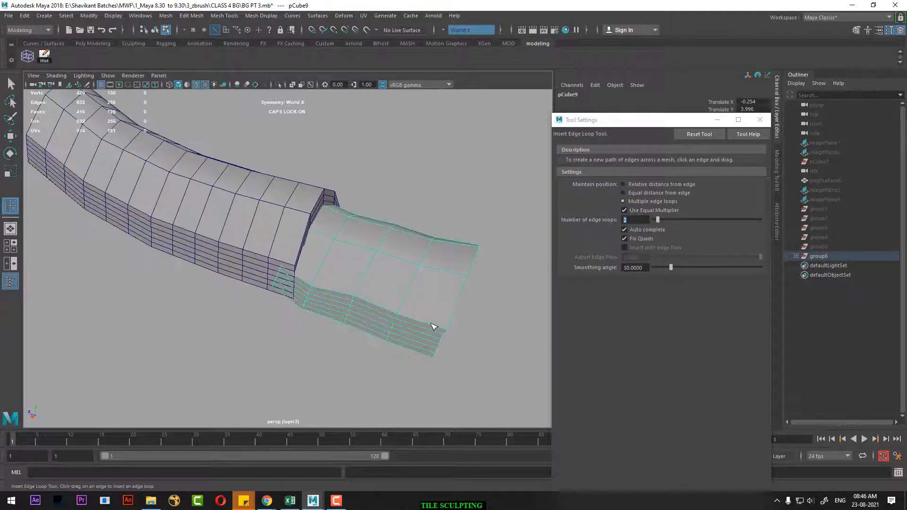
click(338, 294)
click(348, 301)
key(w)
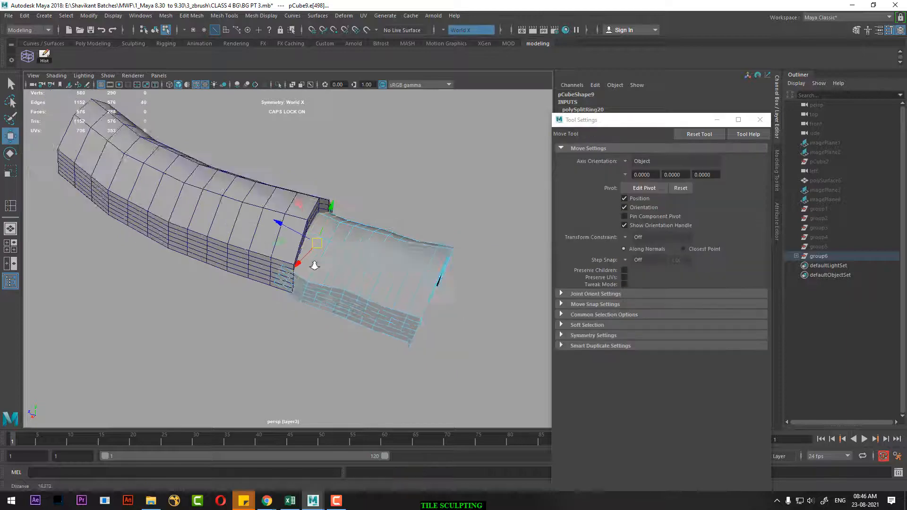
scroll(349, 299, down, 5)
right_drag(272, 224, 362, 146)
click(381, 290)
alt+drag(381, 289, 369, 297)
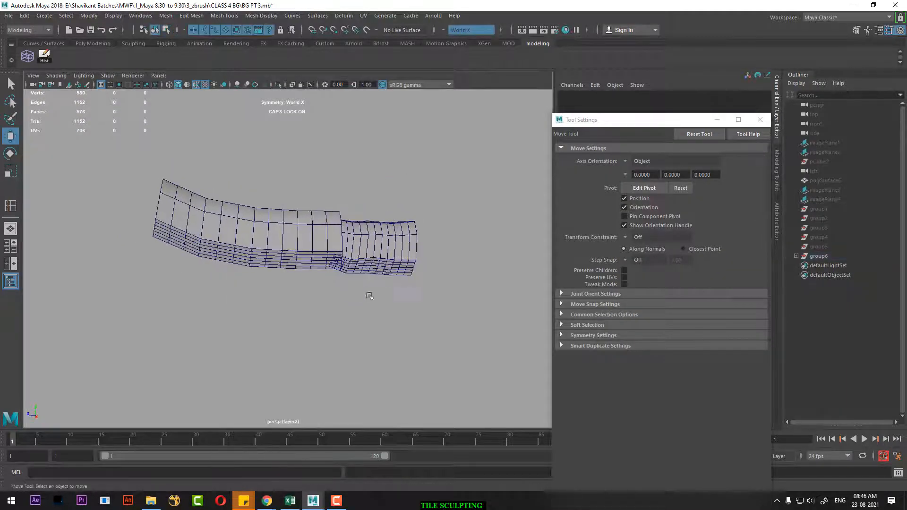
Show the hidden objects again and switch to the front view with the first ridge tile selected.
key(ctrl+shift+h)
alt+drag(378, 342, 229, 234)
click(163, 208)
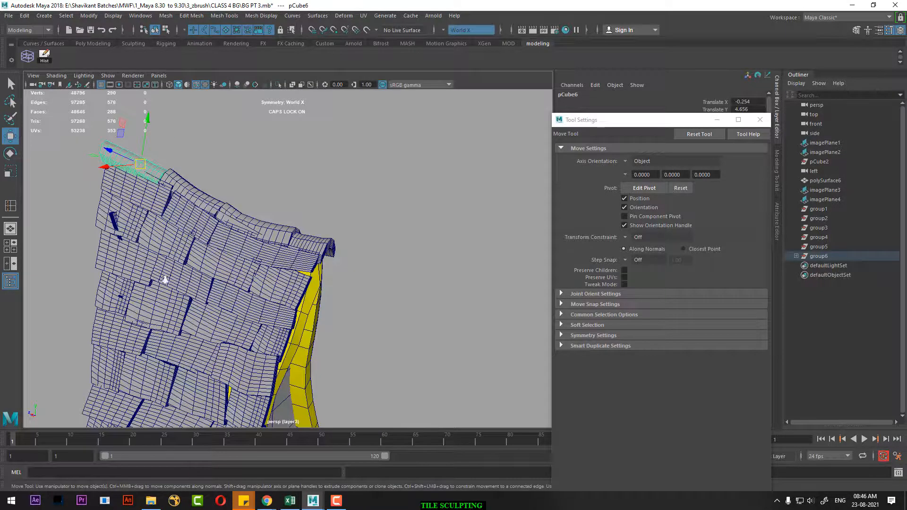
alt+drag(165, 280, 209, 236)
key(space)
drag(360, 235, 366, 265)
alt+right_drag(367, 265, 277, 195)
alt+drag(276, 195, 326, 325)
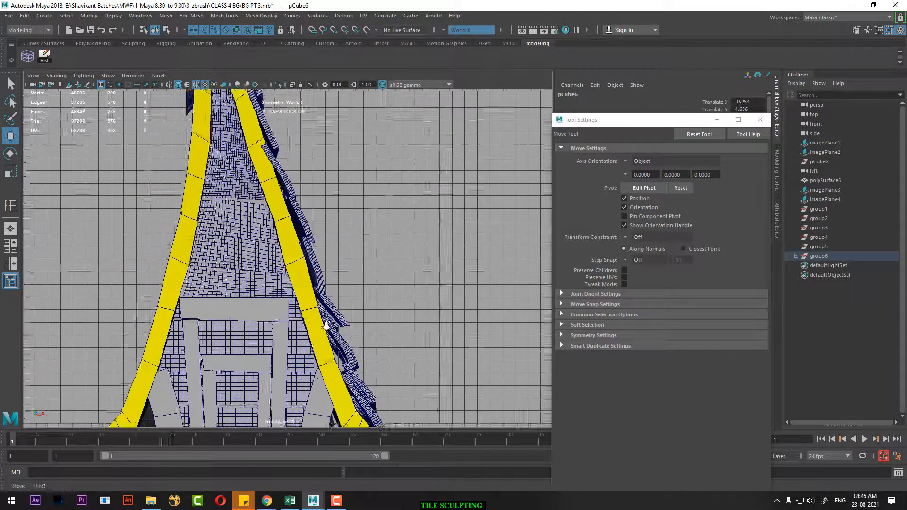
alt+right_drag(326, 325, 318, 161)
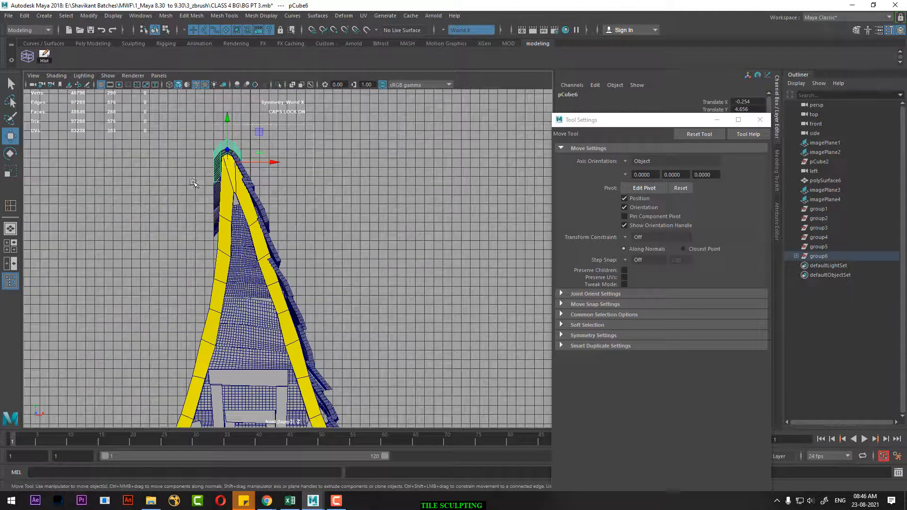
Select the WOOD_PLANK group through one of its planks in the gable and hide it.
drag(193, 182, 192, 185)
alt+middle_drag(398, 319, 354, 240)
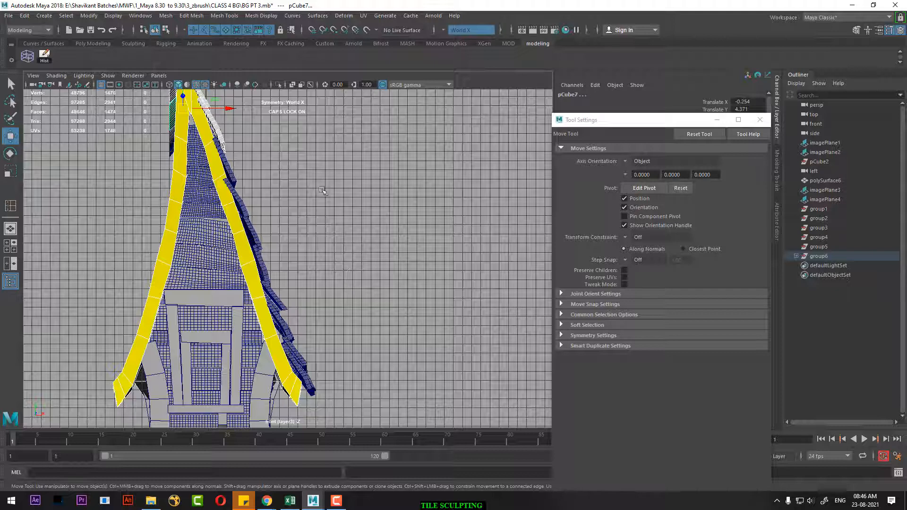
click(222, 245)
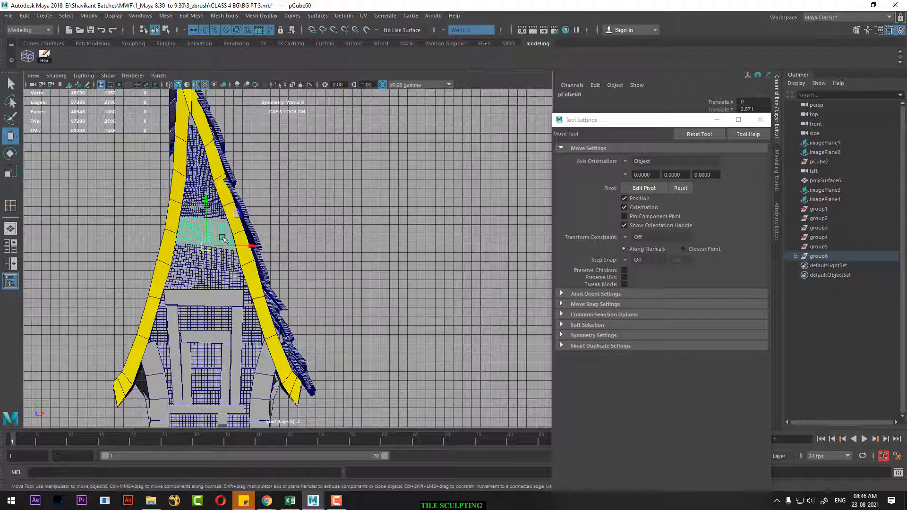
key(Up)
key(h)
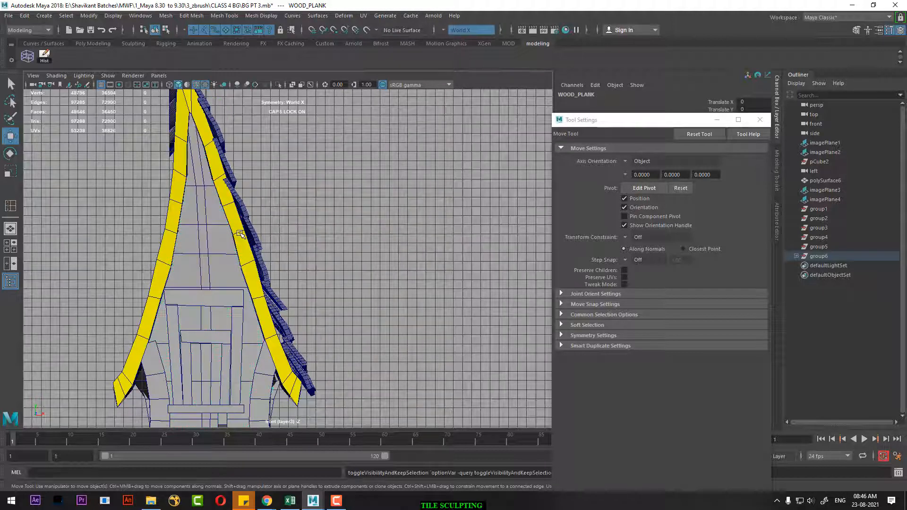
Select the wall panel inside the gable and hide it.
click(215, 254)
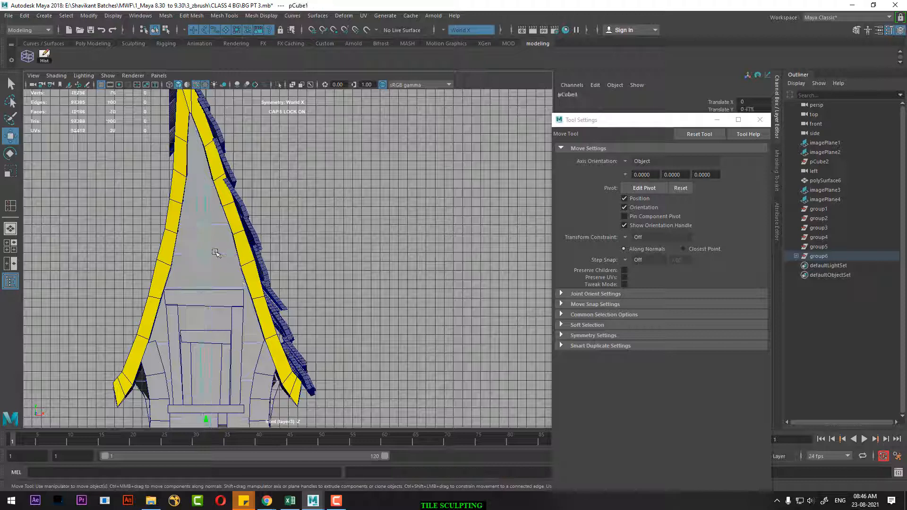
alt+middle_drag(282, 209, 310, 297)
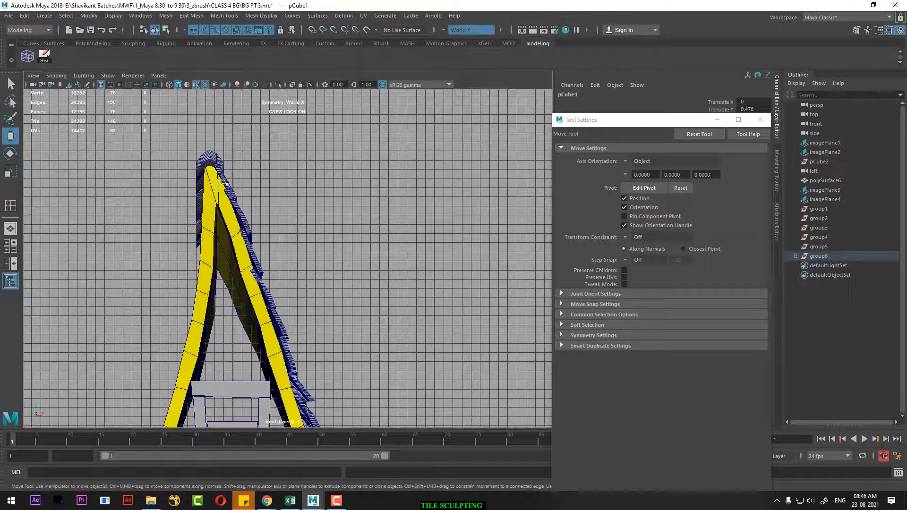
Select the roof base with its ridge and slope tiles down to the eaves in the front view, leaving the support legs out.
drag(341, 163, 153, 232)
alt+middle_drag(387, 259, 300, 202)
shift+click(178, 278)
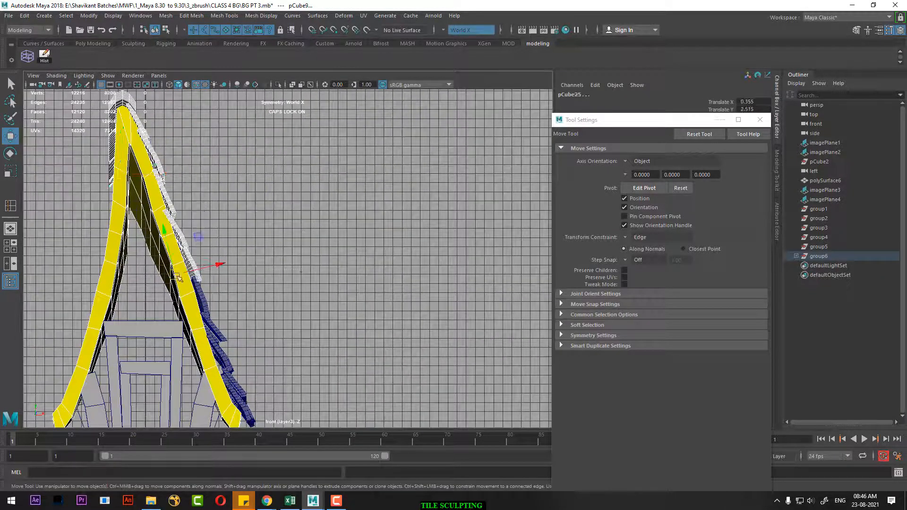
shift+click(239, 304)
alt+middle_drag(238, 304, 310, 193)
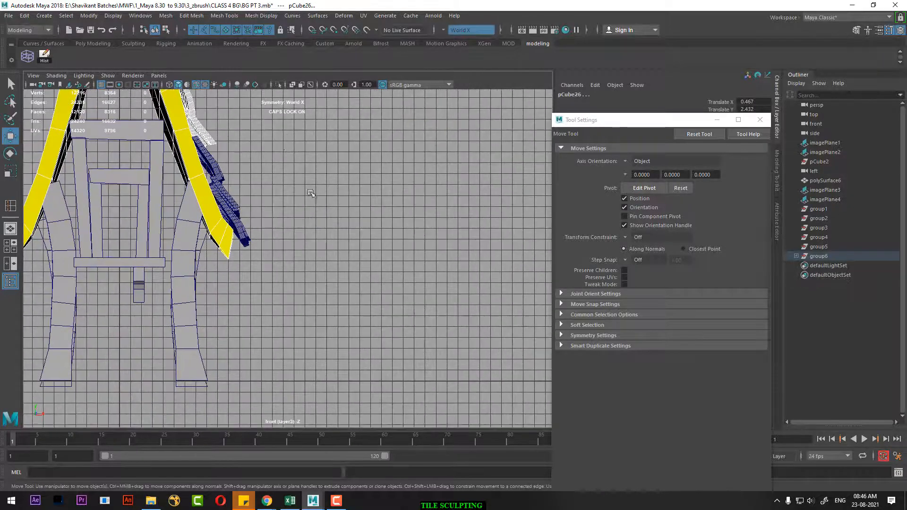
shift+click(201, 219)
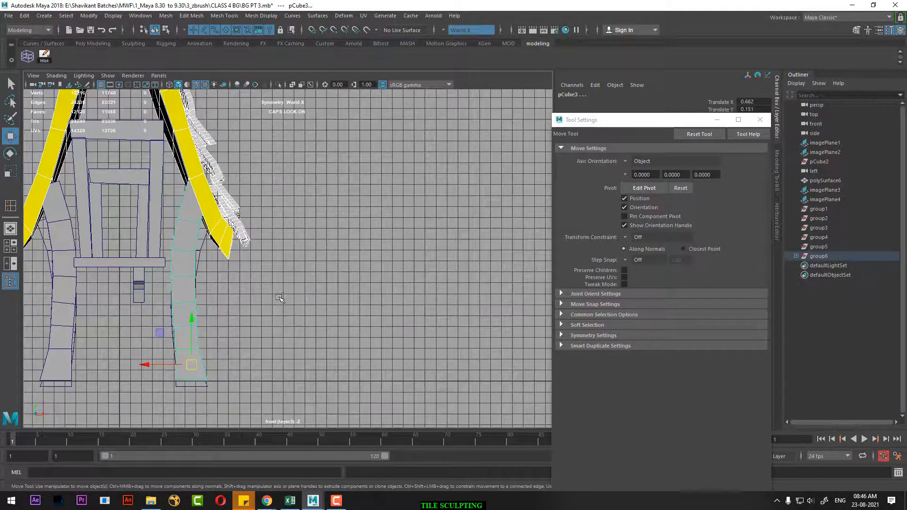
key(ctrl+z)
Switch to the perspective view and examine the roof selection from several sides for parts left unselected.
key(space)
drag(338, 290, 269, 218)
alt+right_drag(269, 219, 357, 244)
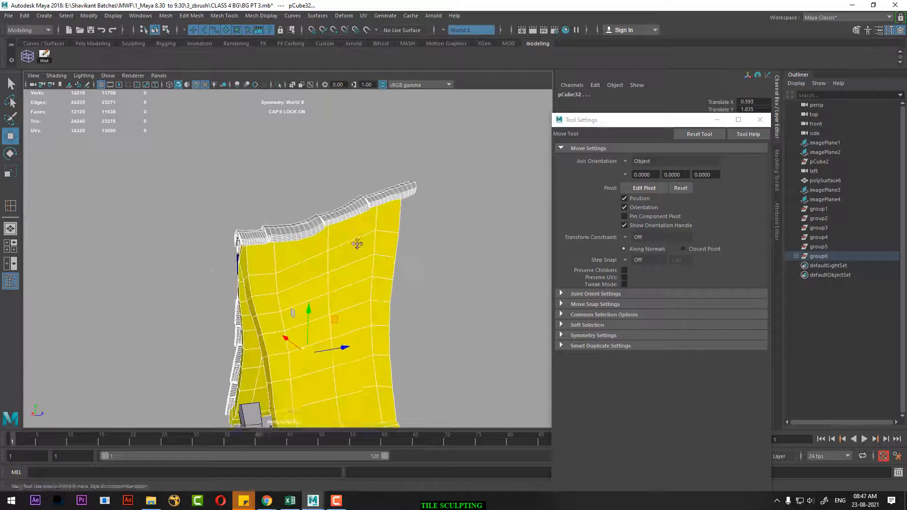
alt+middle_drag(357, 244, 359, 137)
alt+drag(406, 227, 331, 239)
alt+drag(288, 189, 315, 223)
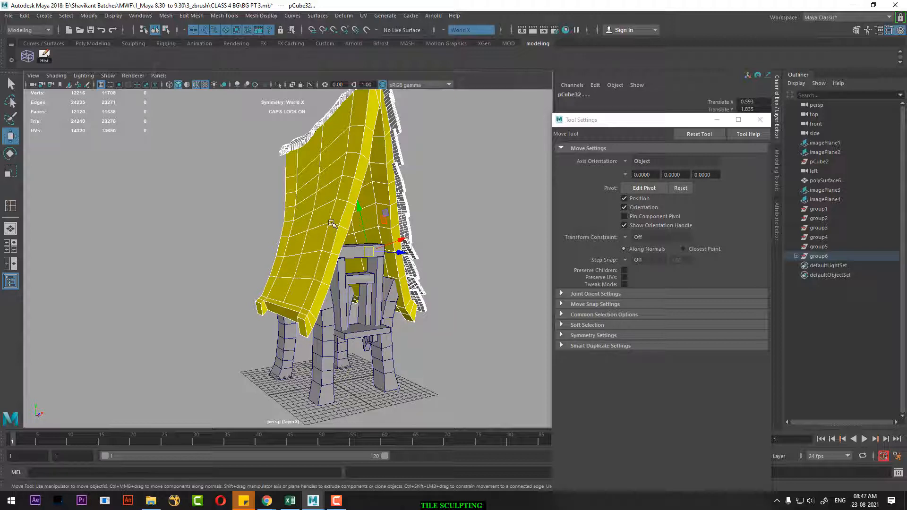
alt+drag(352, 230, 303, 218)
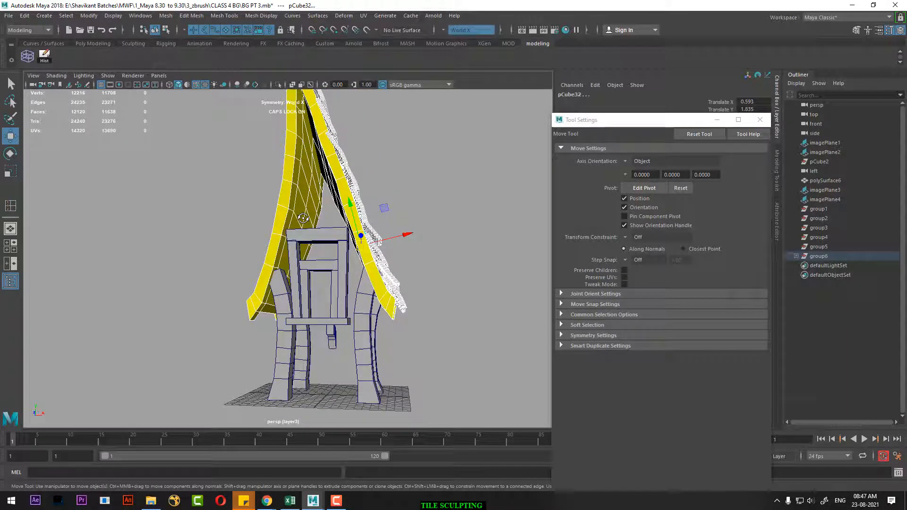
alt+drag(303, 218, 388, 284)
Add the missed tile near the upper end of the roof slope to the selection and isolate the roof parts.
key(ctrl+1)
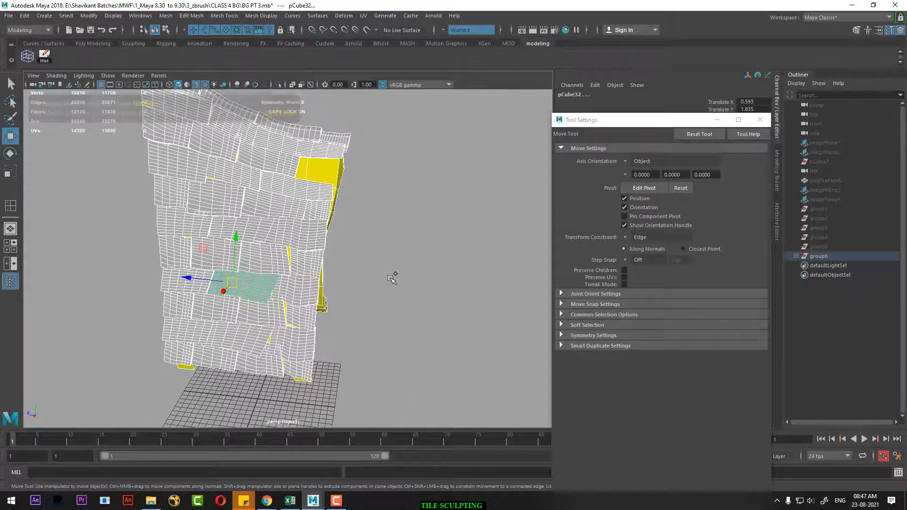
click(318, 175)
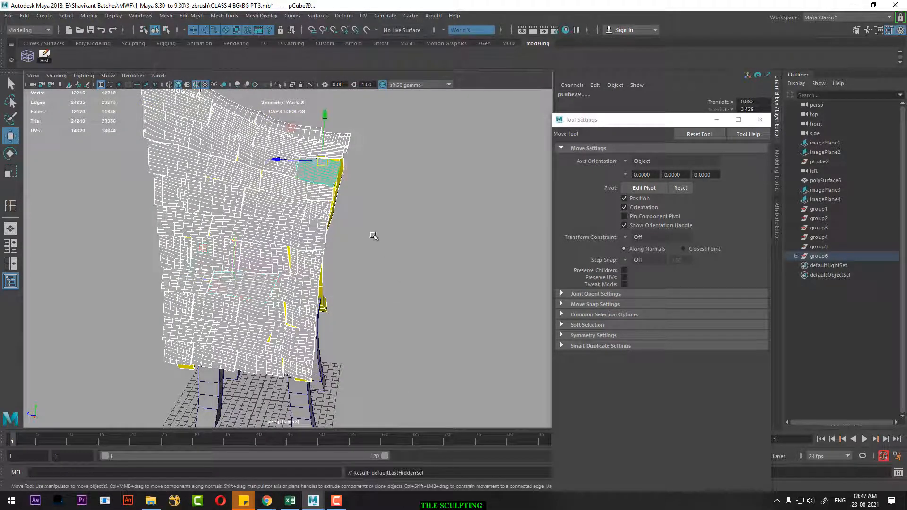
key(ctrl+1)
Group the isolated roof base and tiles and clear the selection.
alt+drag(371, 239, 455, 237)
key(ctrl+g)
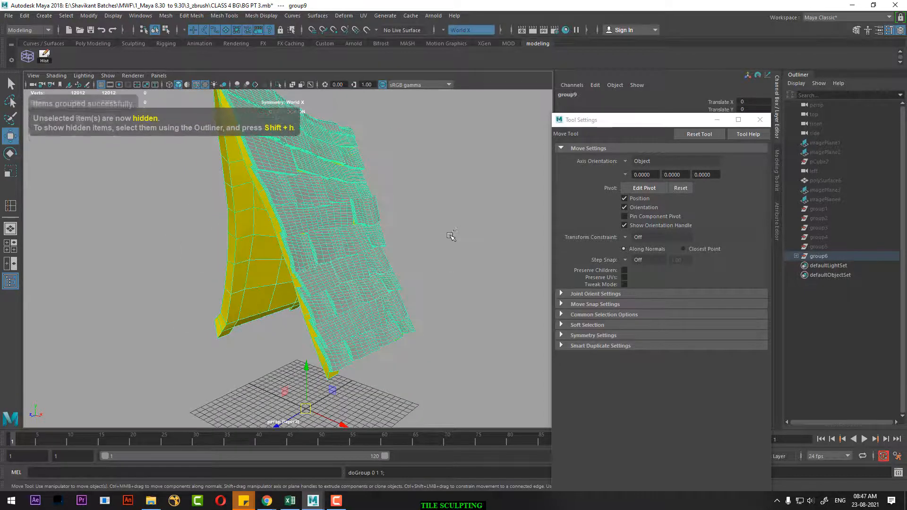
click(452, 236)
alt+drag(322, 292, 362, 283)
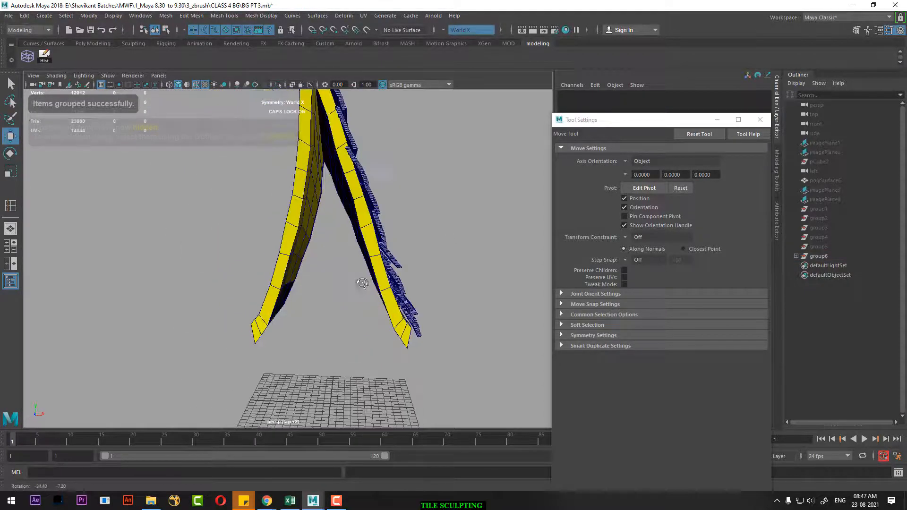
click(286, 246)
alt+drag(269, 205, 318, 270)
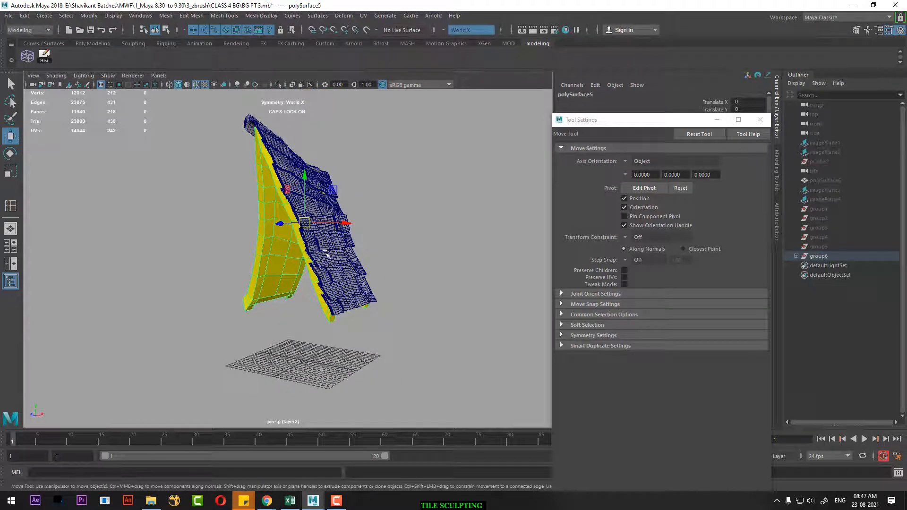
key(h)
alt+right_drag(374, 223, 326, 246)
alt+drag(293, 274, 274, 266)
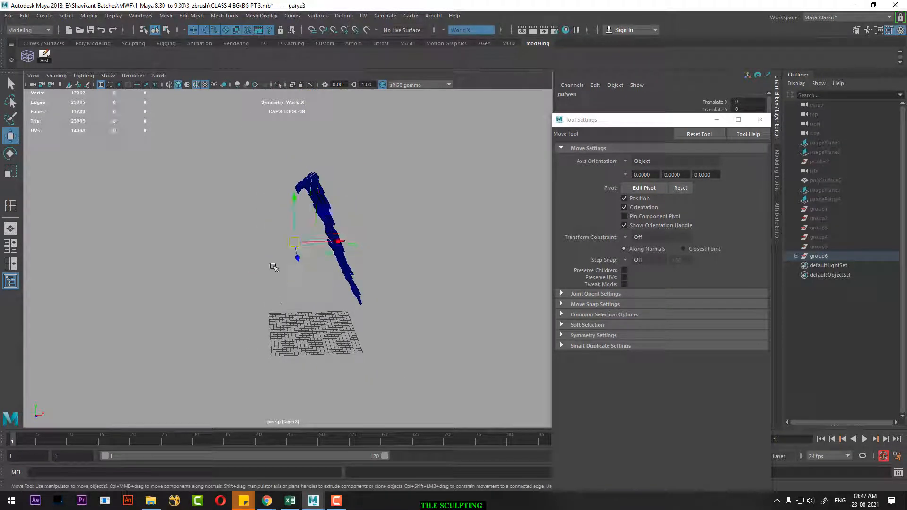
key(ctrl+shift+h)
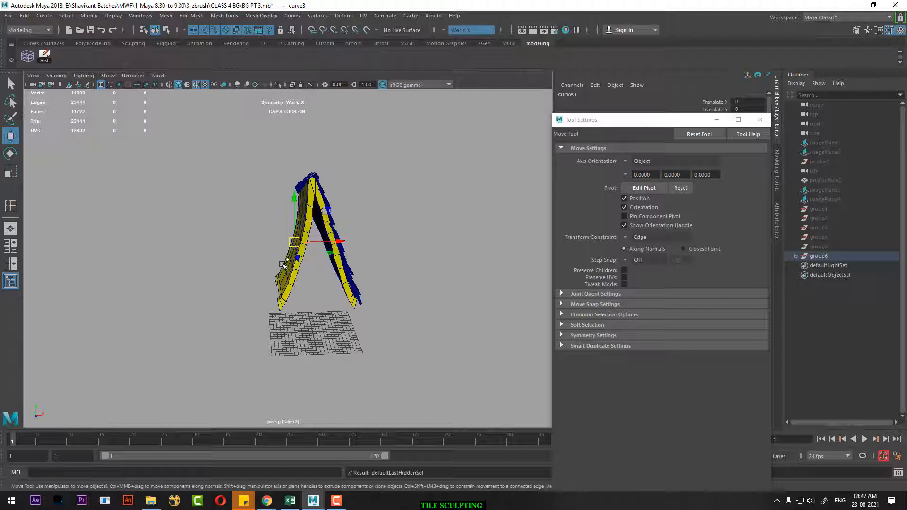
click(308, 287)
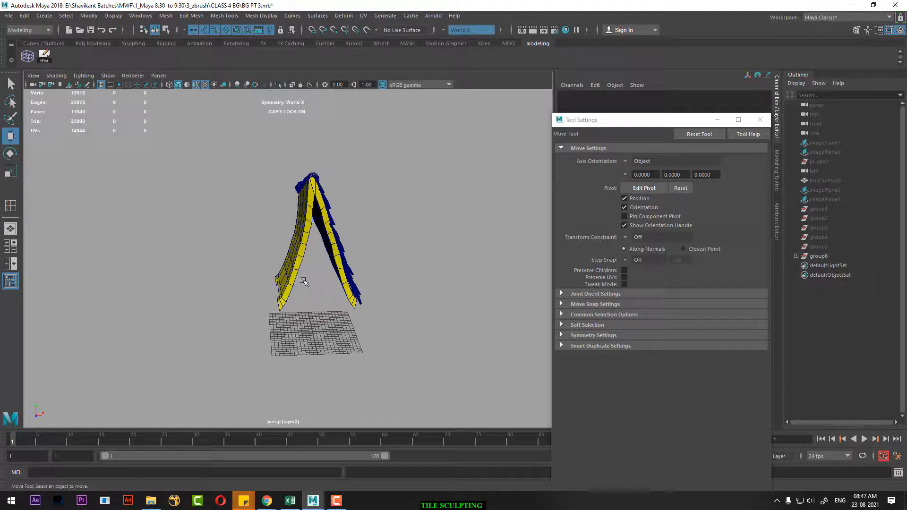
Select the yellow roof base and hide it, leaving only the tiles in view.
click(292, 278)
key(h)
alt+drag(326, 272, 299, 268)
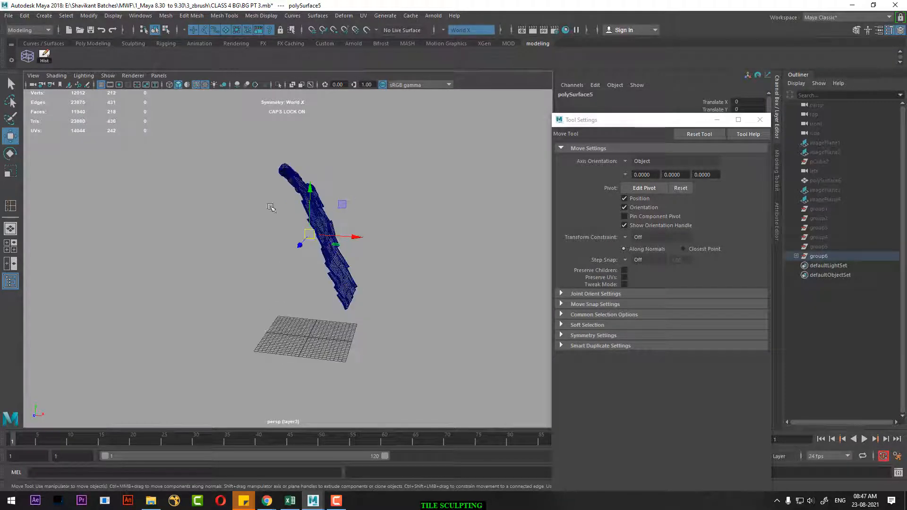
Select all the ridge and slope tiles and group them.
drag(254, 139, 418, 315)
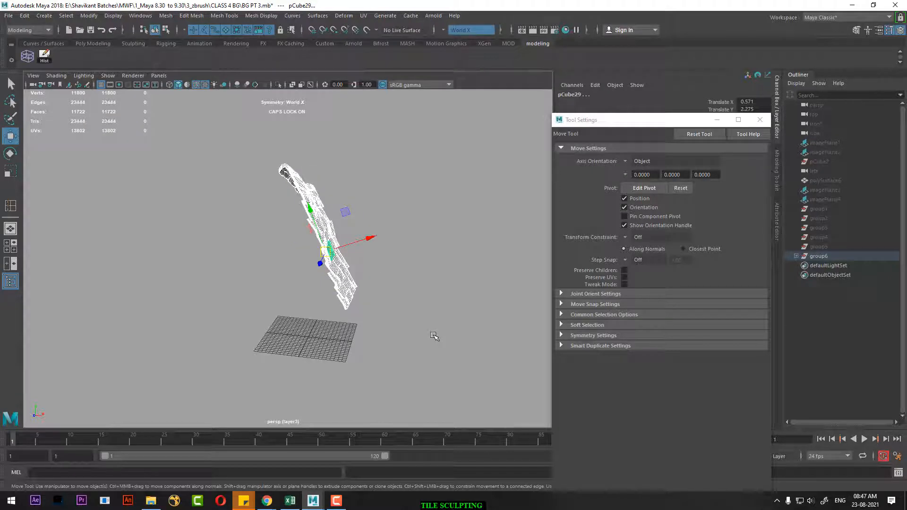
alt+drag(459, 335, 339, 368)
key(ctrl+g)
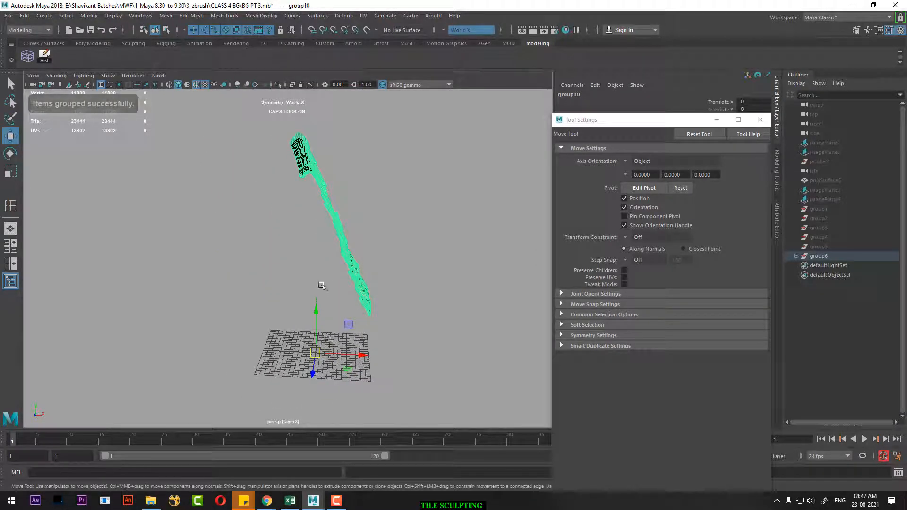
Export the tile group as an OBJ file named BG_TILE into the BG_OBJ folder.
alt+drag(336, 316, 347, 379)
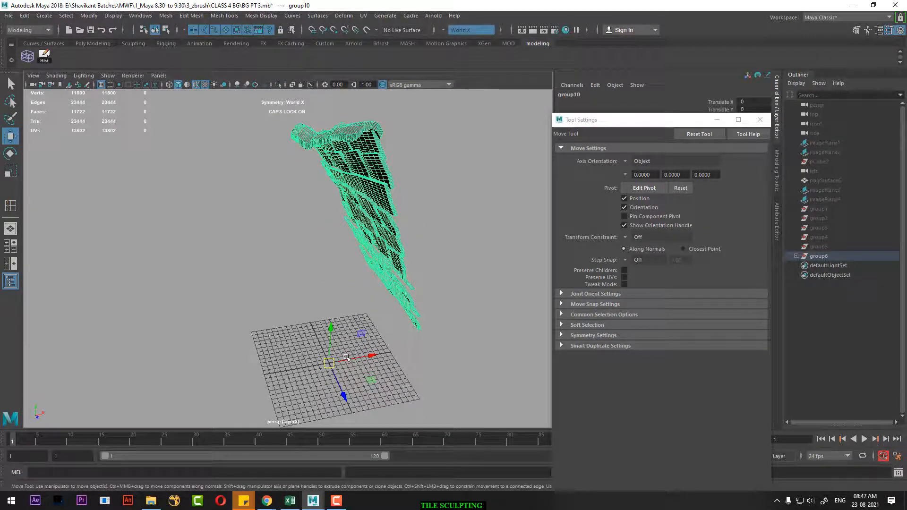
alt+drag(347, 358, 466, 375)
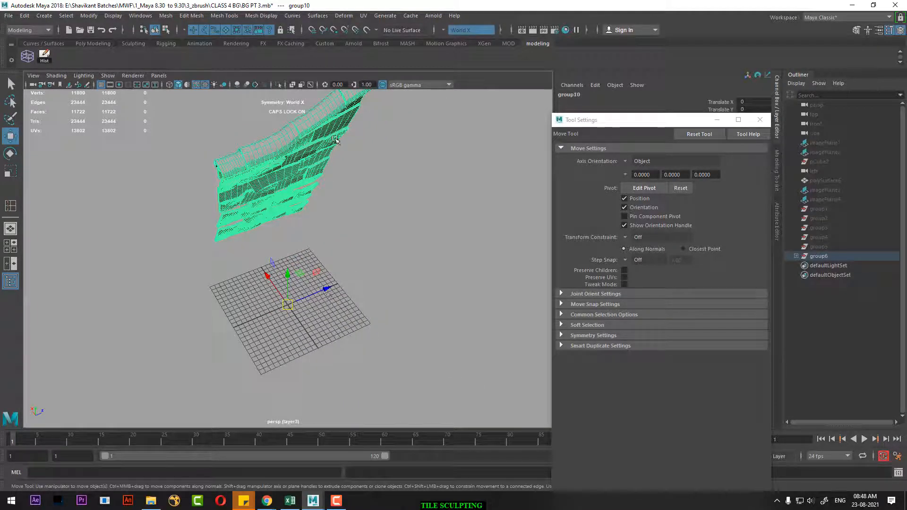
alt+drag(361, 181, 360, 265)
click(9, 16)
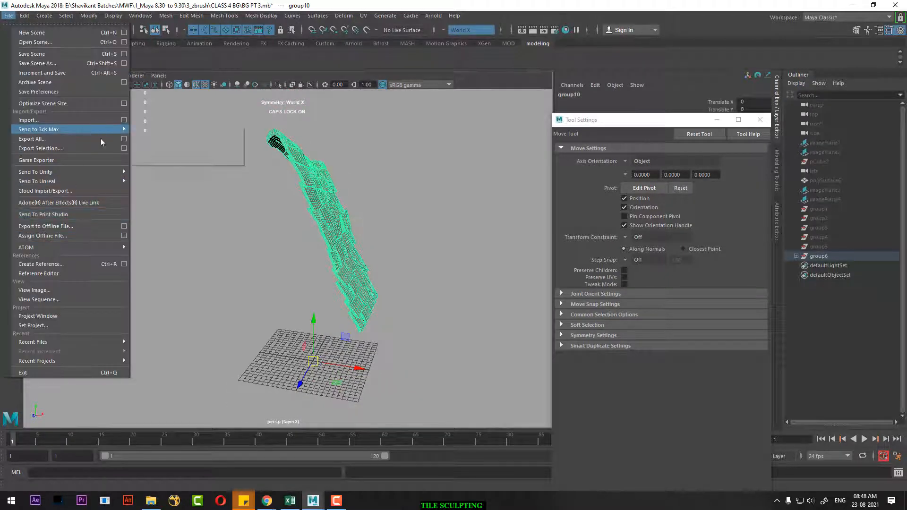
click(124, 150)
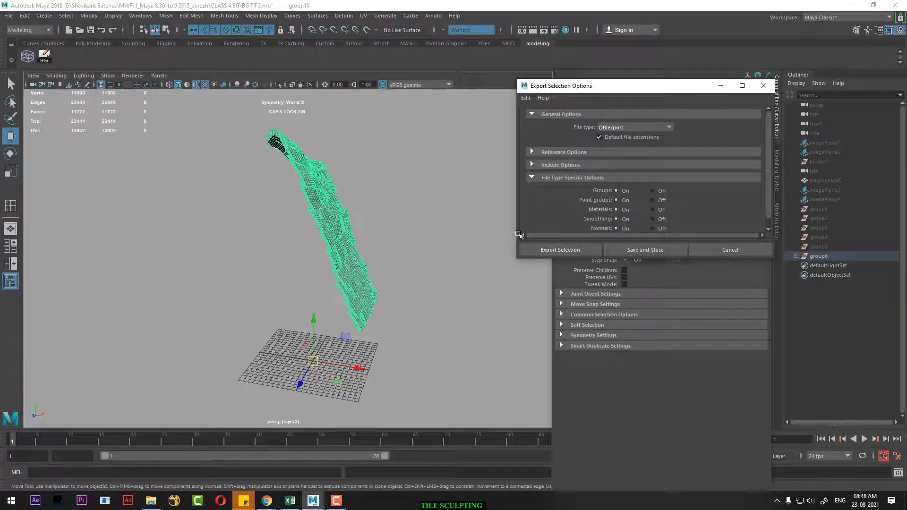
click(561, 250)
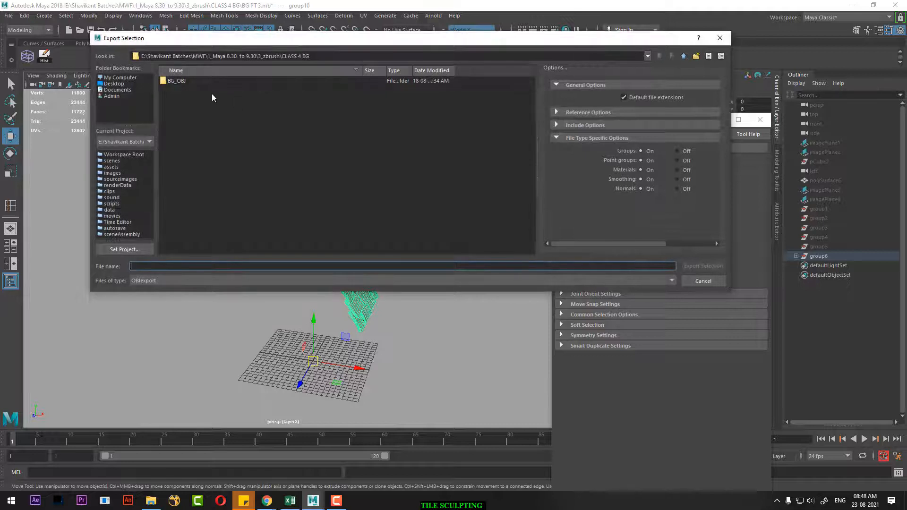
double_click(176, 81)
click(200, 265)
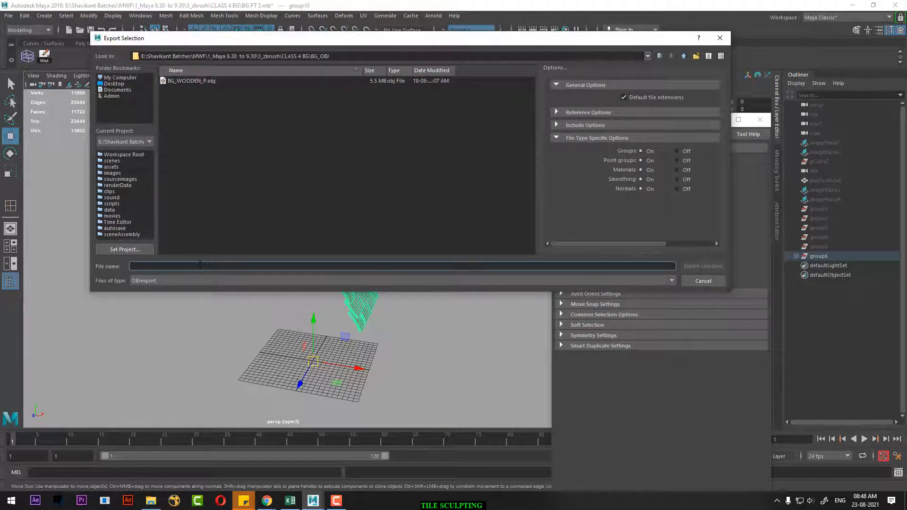
text(BG_TI)
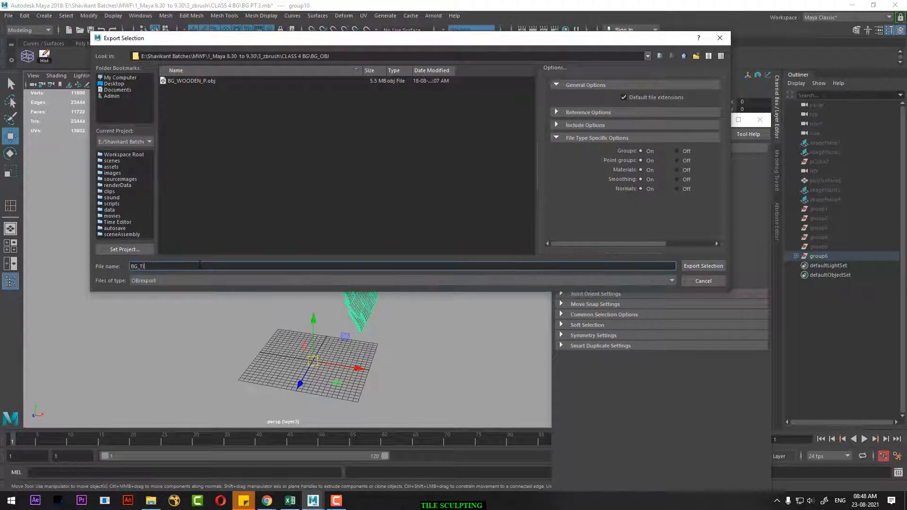
text(LE)
key(Return)
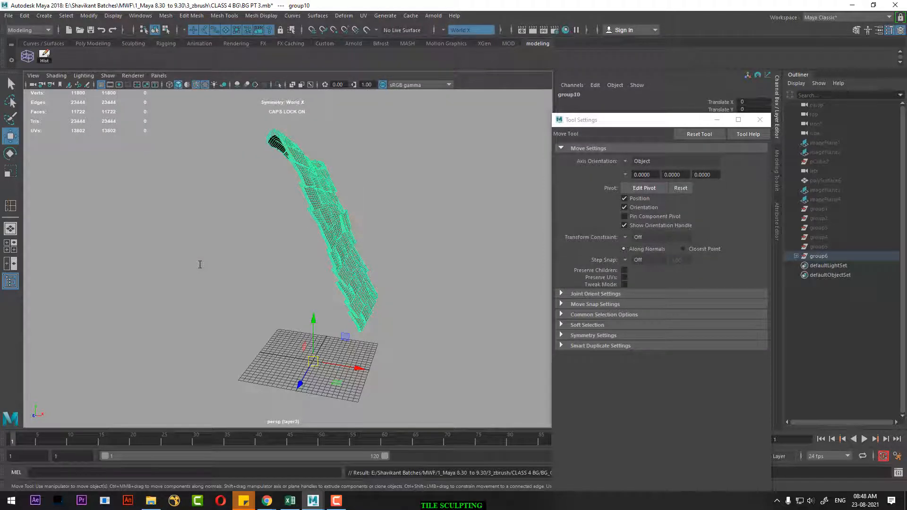
Bring back the hidden roof base and select it alone.
click(246, 300)
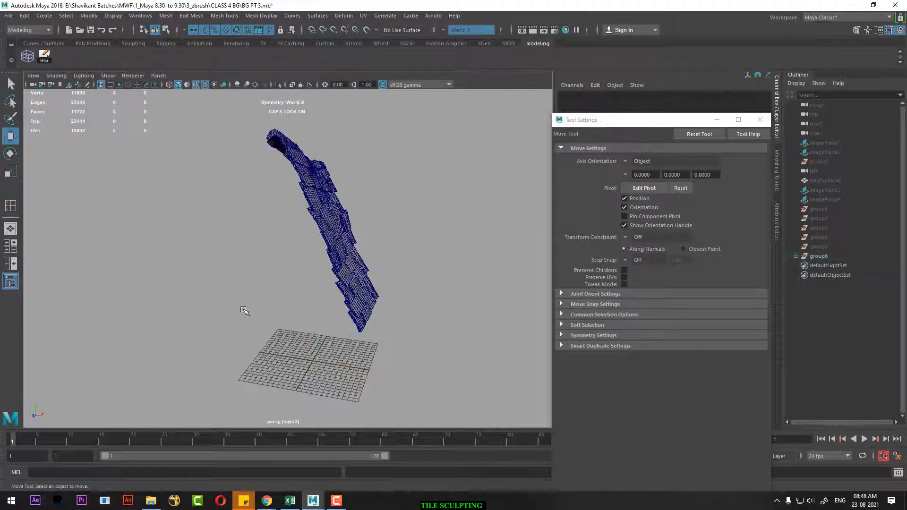
key(ctrl+shift+h)
click(293, 251)
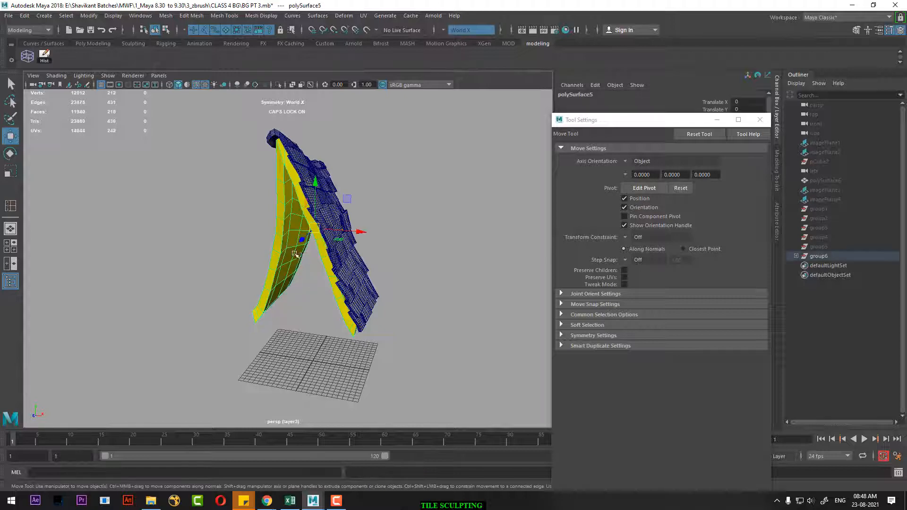
Try to export the selected roof base as an OBJ file named BG_TILE_BASE into the BG_OBJ folder.
click(9, 16)
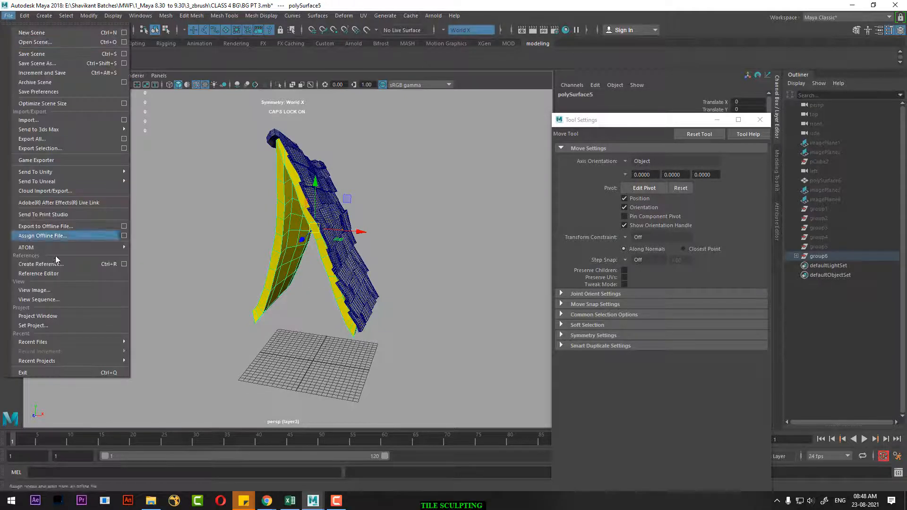
click(125, 150)
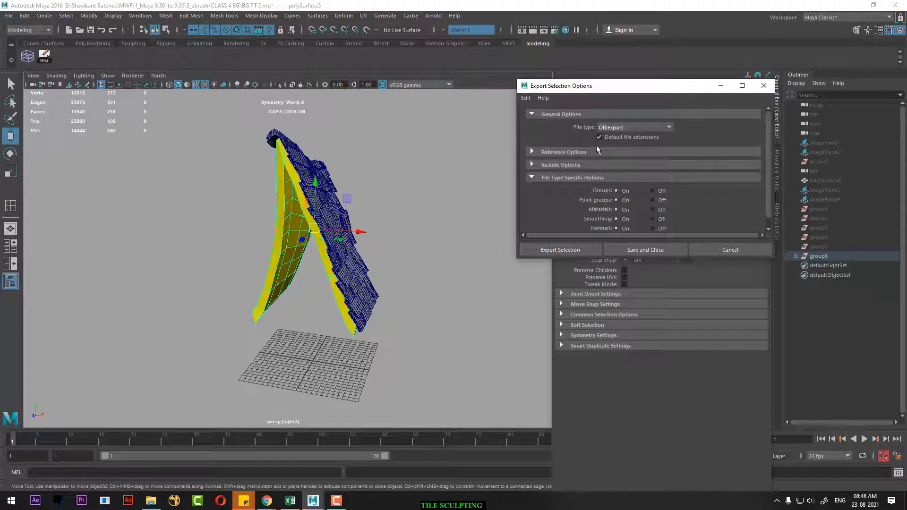
click(544, 251)
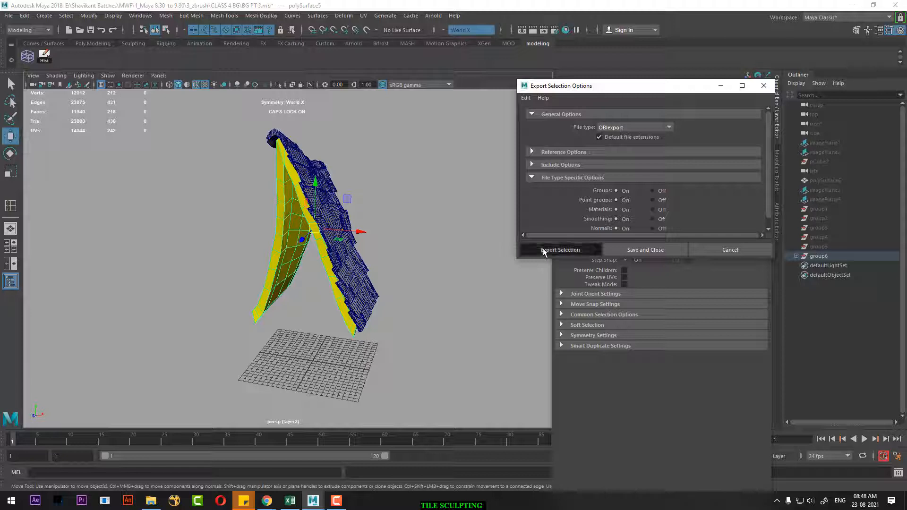
click(180, 89)
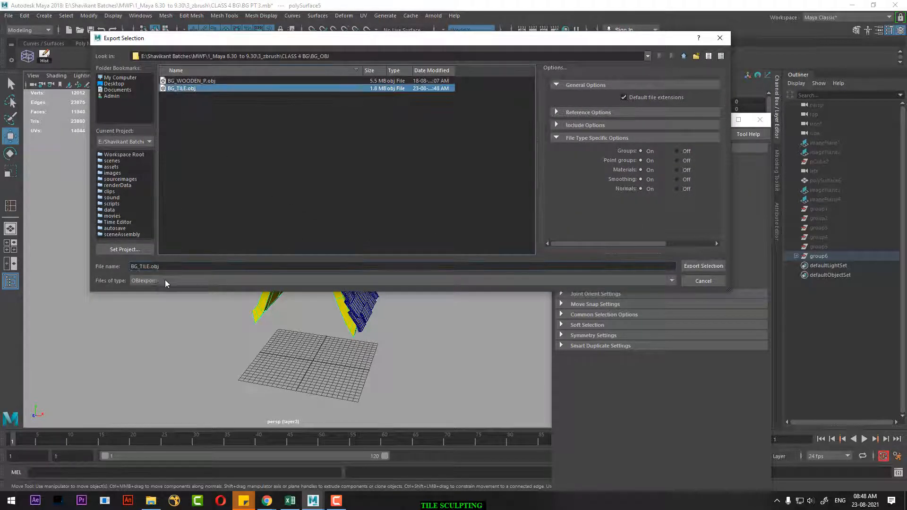
click(151, 267)
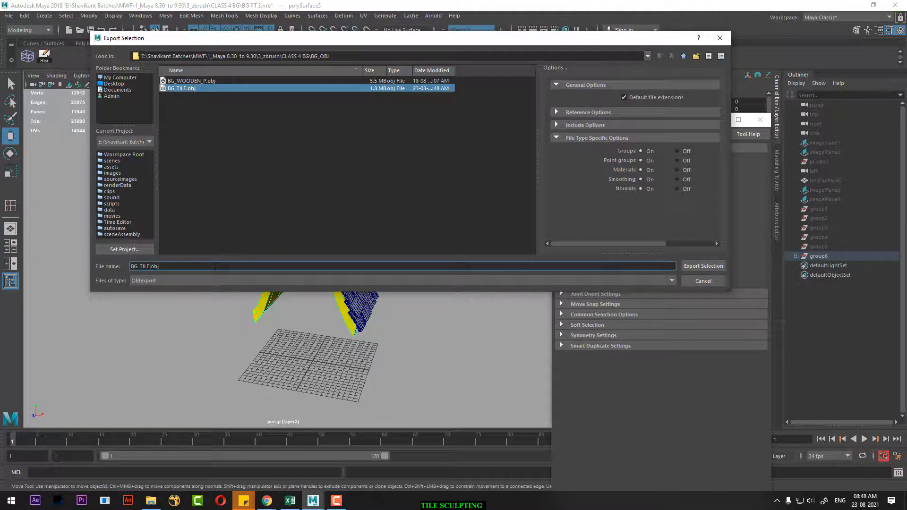
text(_BASE)
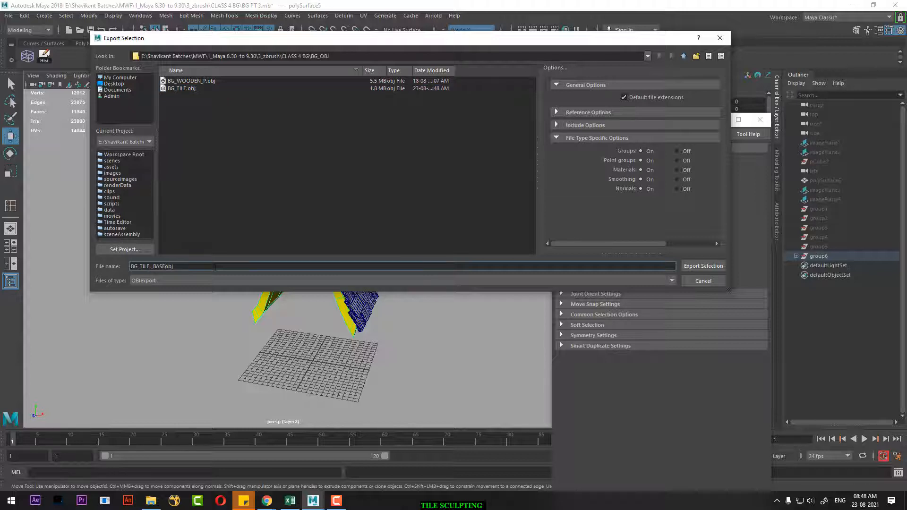
key(Return)
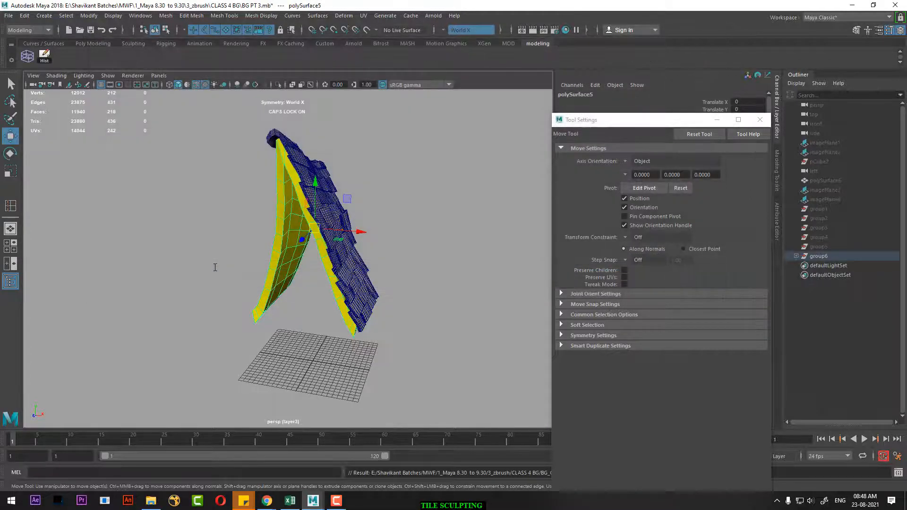
Launch ZBrush 2021 and clear the Home Page and LightBox away from the canvas.
key(super)
text(ZB)
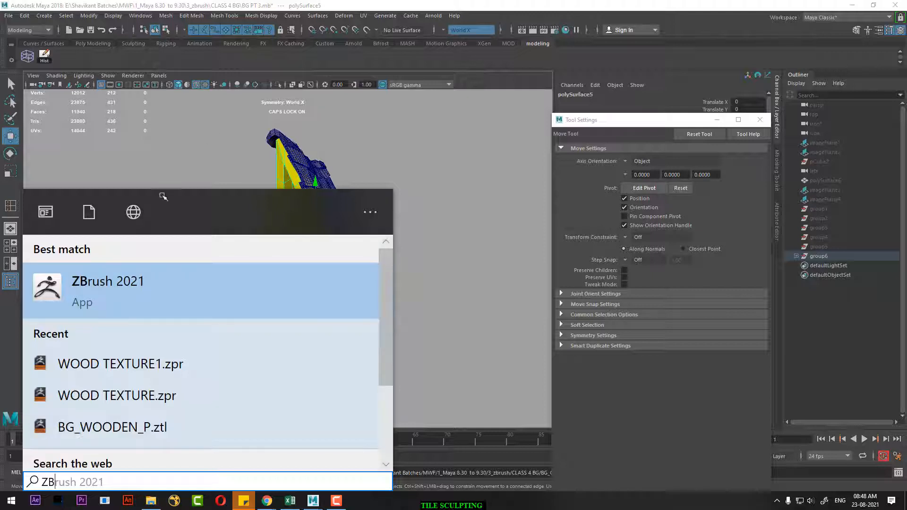
click(134, 297)
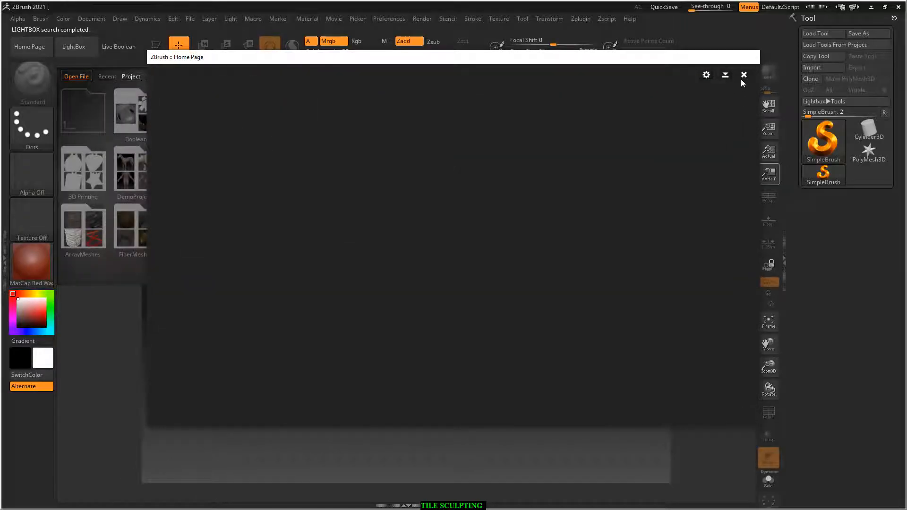
click(744, 75)
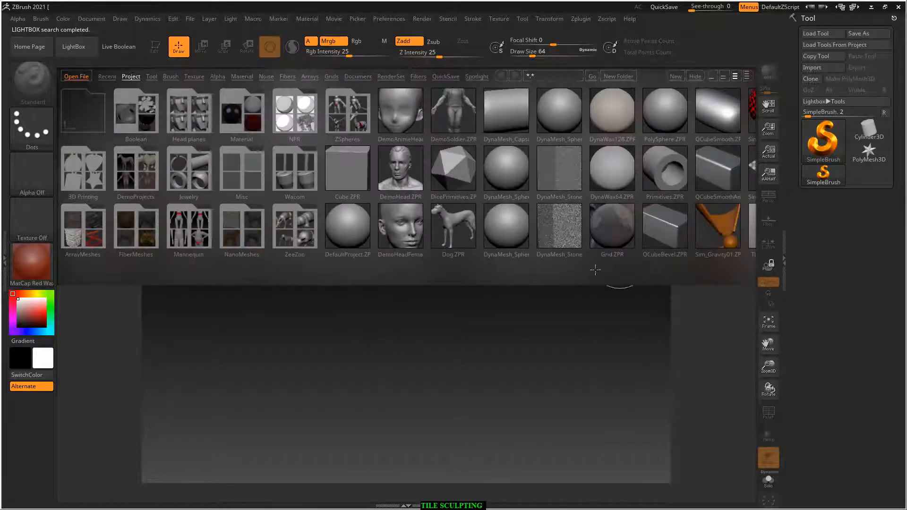
key(comma)
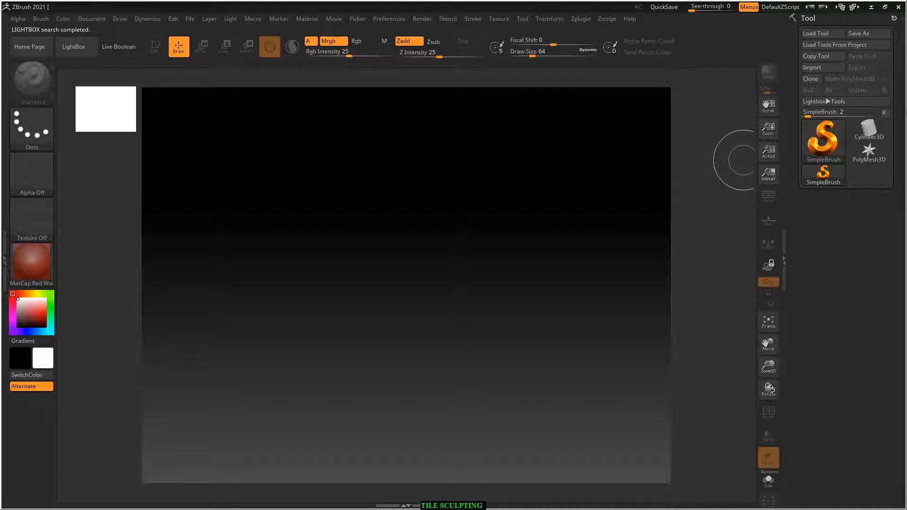
Start a 3D mesh import and direct it to the BG_OBJ folder using the path copied from File Explorer.
click(826, 67)
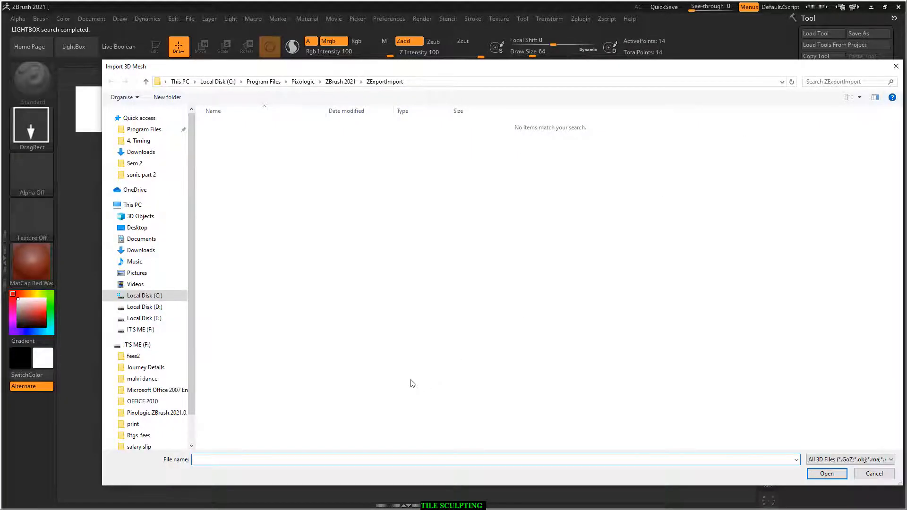
key(alt+Tab)
click(221, 249)
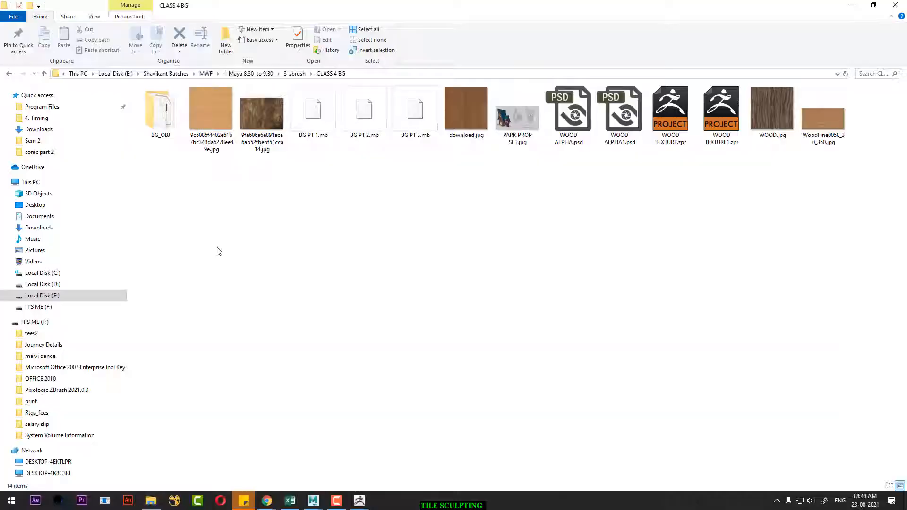
double_click(166, 118)
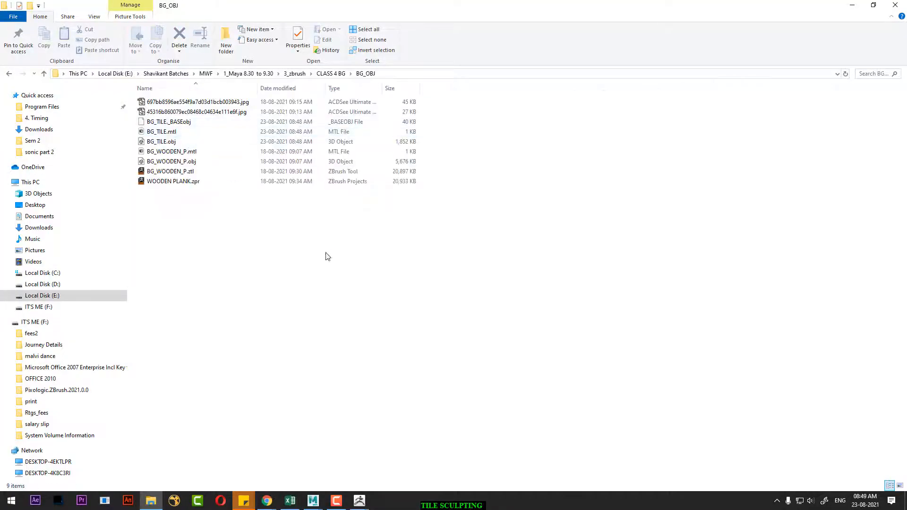
click(475, 74)
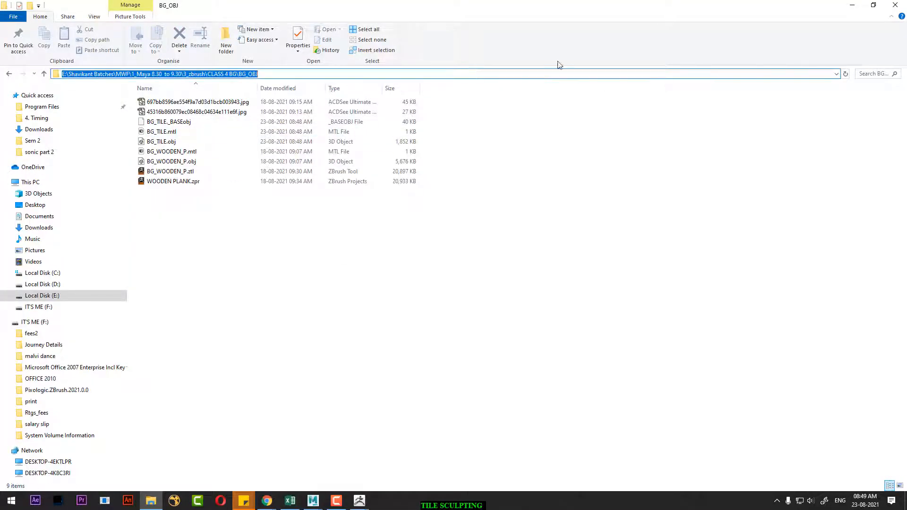
key(ctrl+c)
key(alt+Tab)
key(ctrl+v)
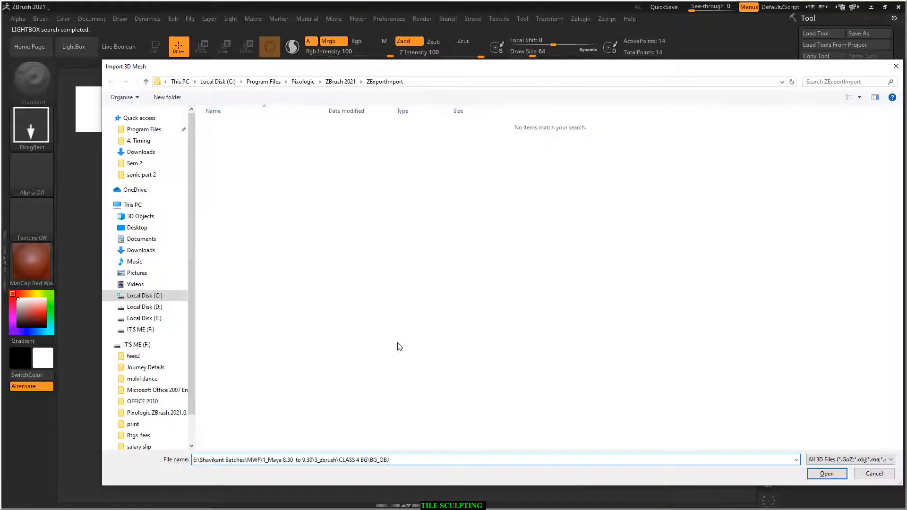
key(Return)
Import BG_TILE.obj as a new tool.
click(243, 158)
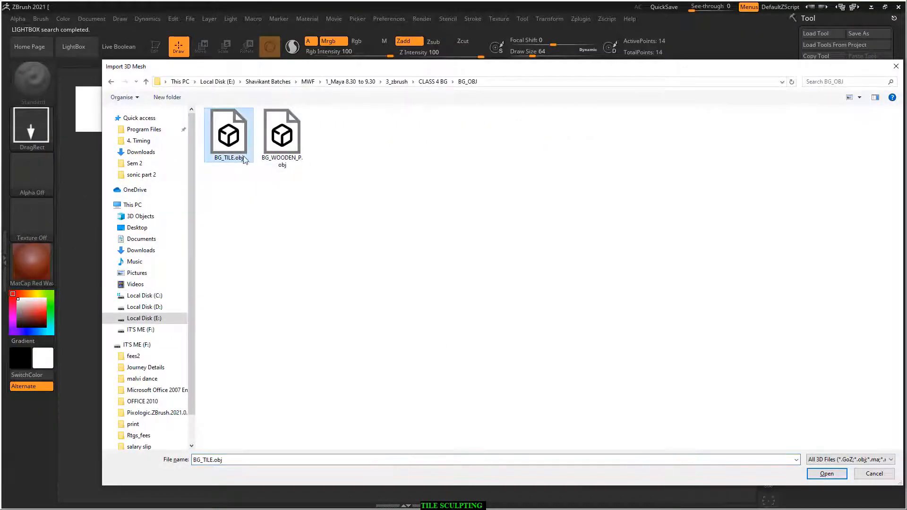
click(280, 138)
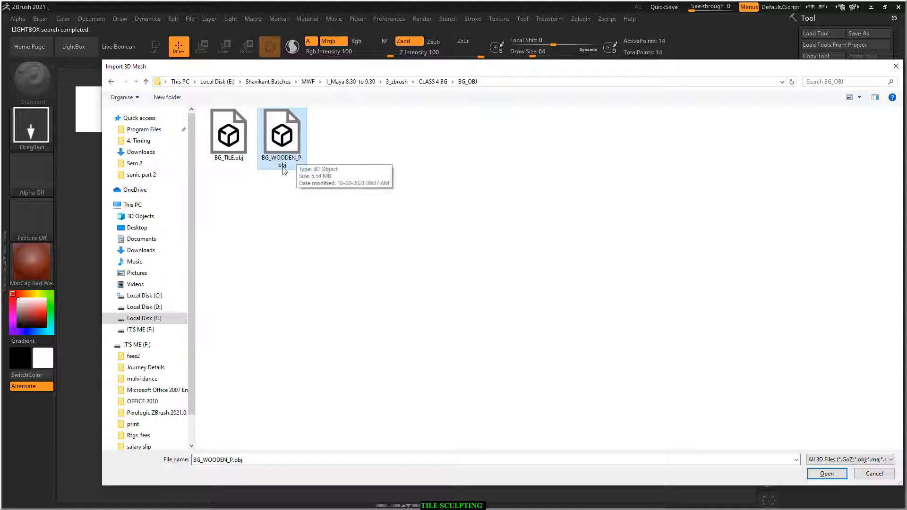
double_click(232, 144)
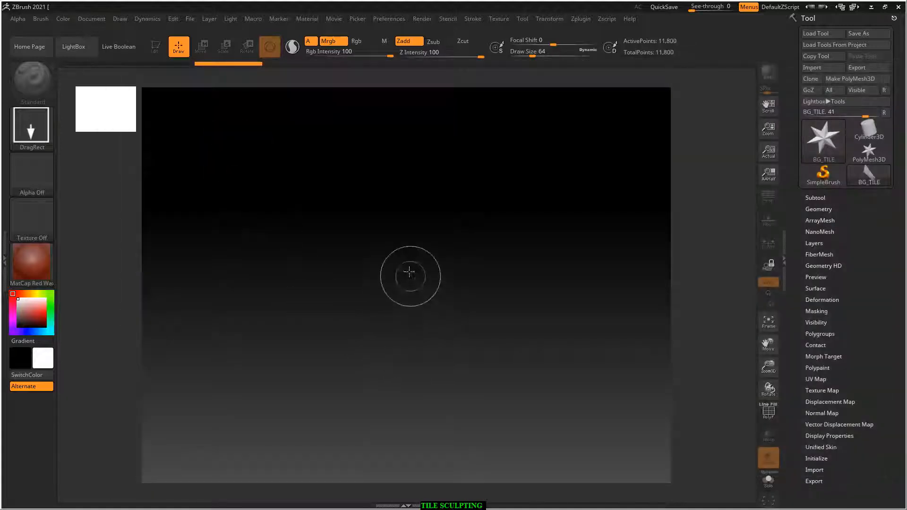
Draw the tile mesh onto the canvas in Edit mode and show its subtool list.
drag(392, 241, 412, 416)
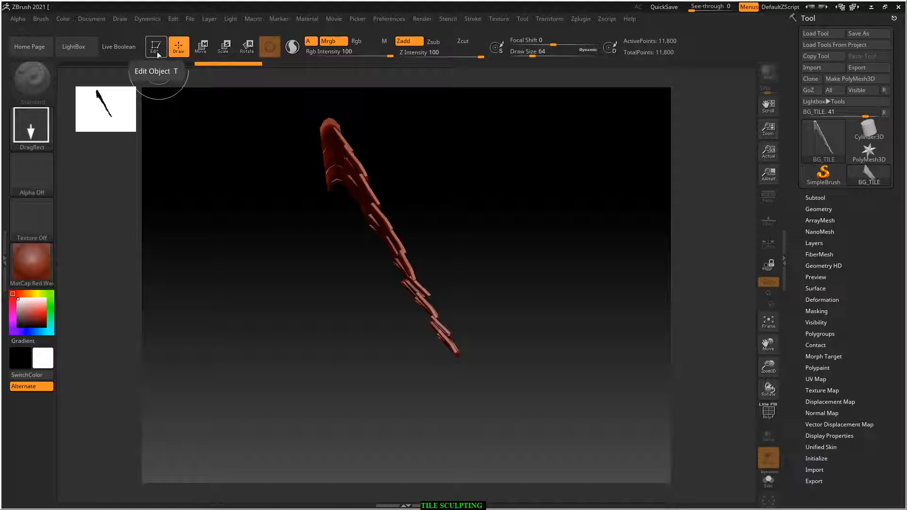
click(156, 46)
mouse_move(559, 223)
mouse_down()
mouse_move(447, 246)
mouse_move(503, 249)
mouse_move(487, 243)
mouse_up()
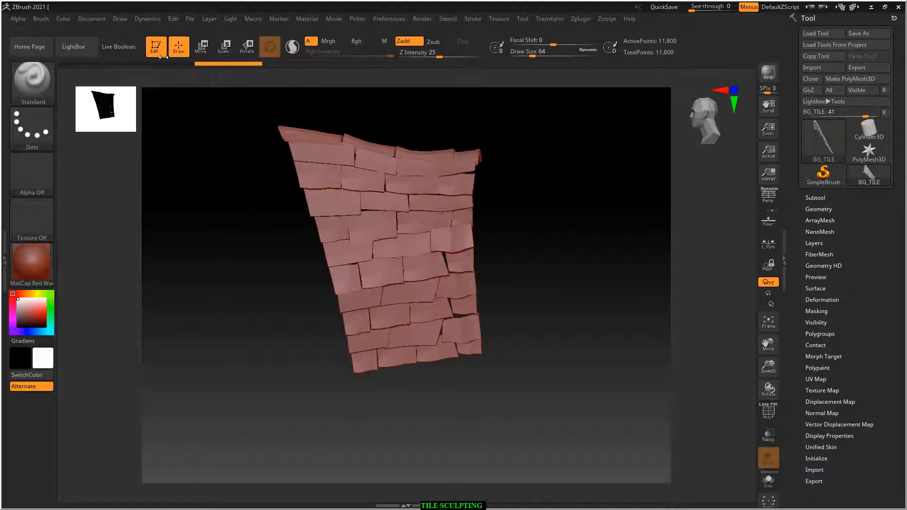
drag(576, 236, 557, 198)
click(822, 197)
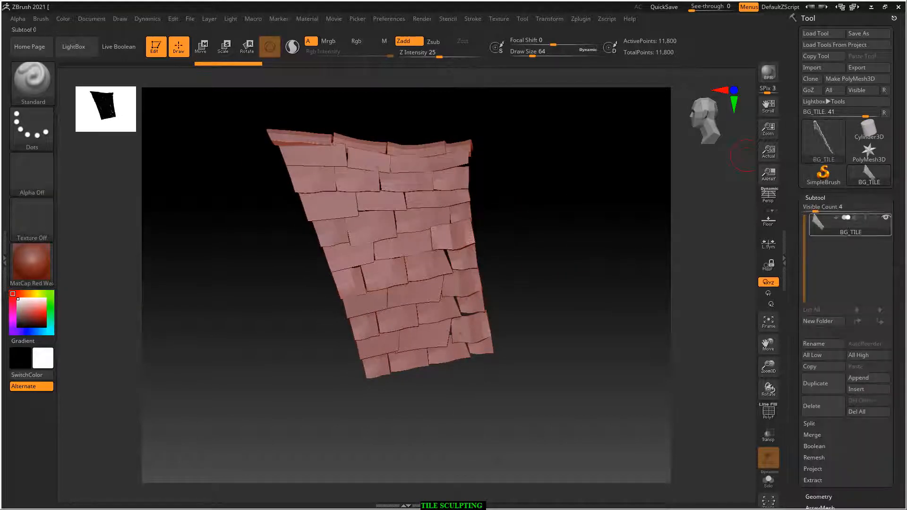
drag(516, 257, 583, 242)
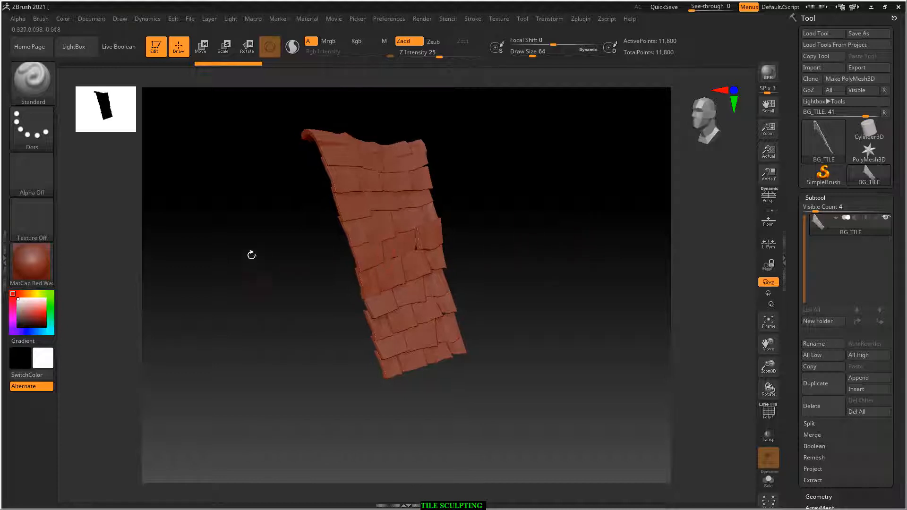
mouse_move(868, 132)
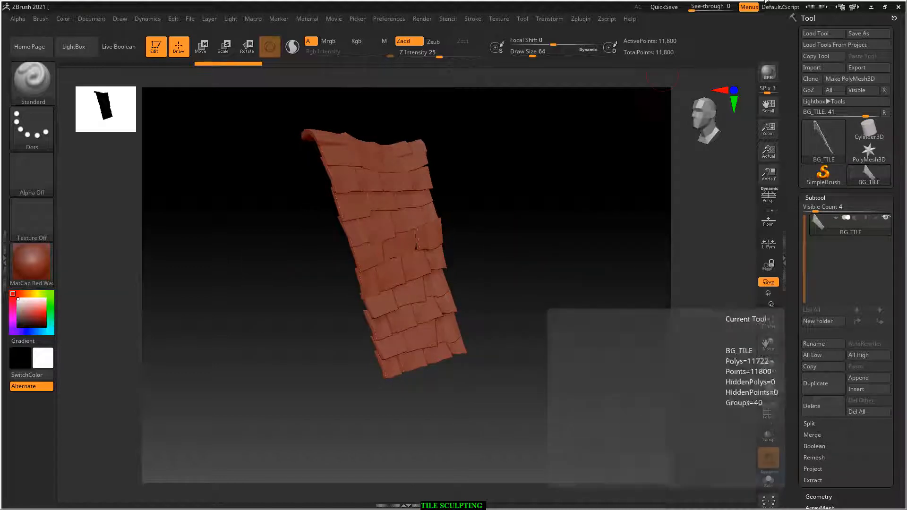
Switch to Maya and export the roof base again as an OBJ file named BG_TILE_BASE in the BG_OBJ folder.
click(821, 70)
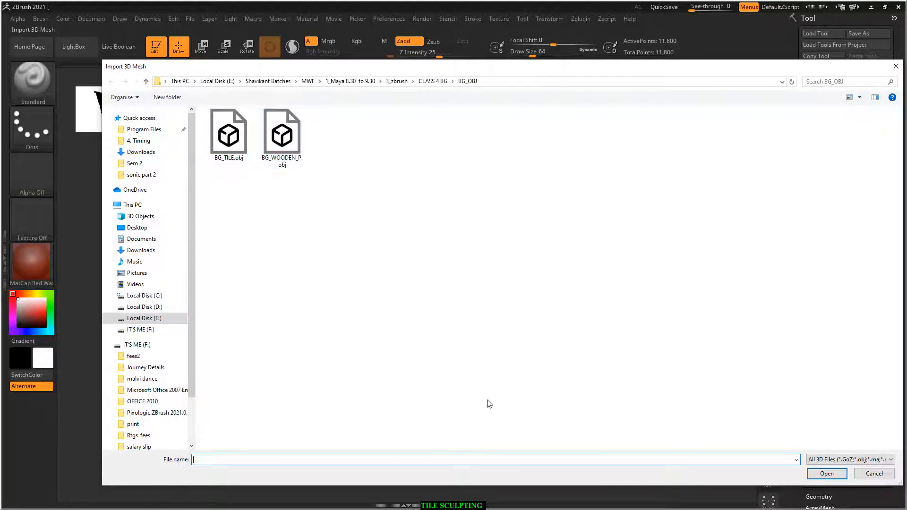
key(alt+Tab)
key(alt+Tab)
key(alt+Tab)
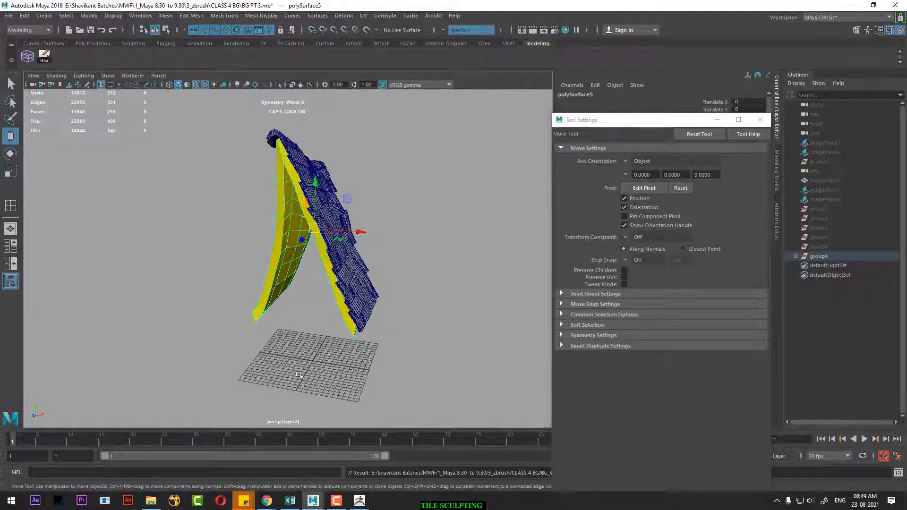
click(9, 16)
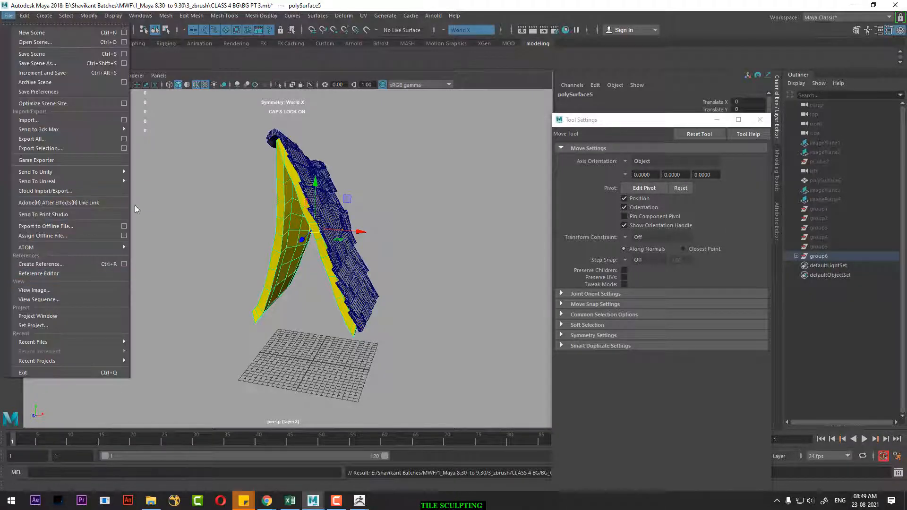
click(125, 148)
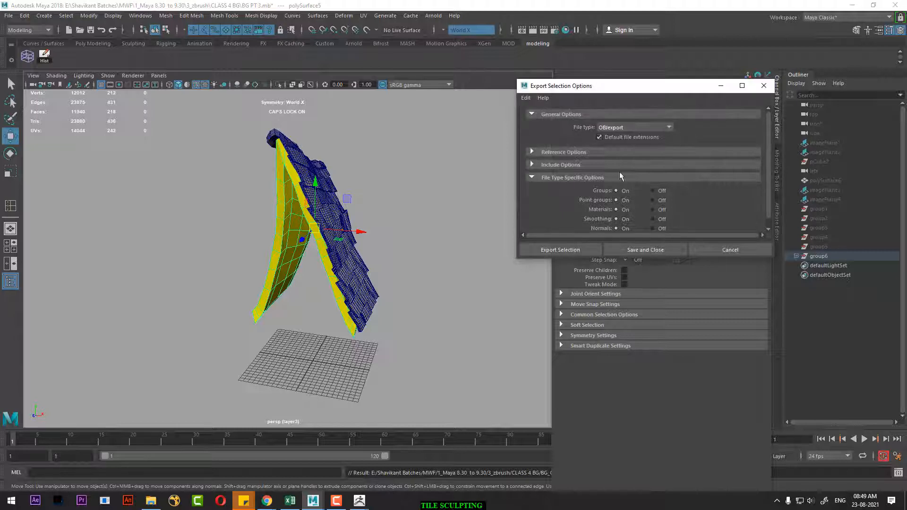
click(550, 248)
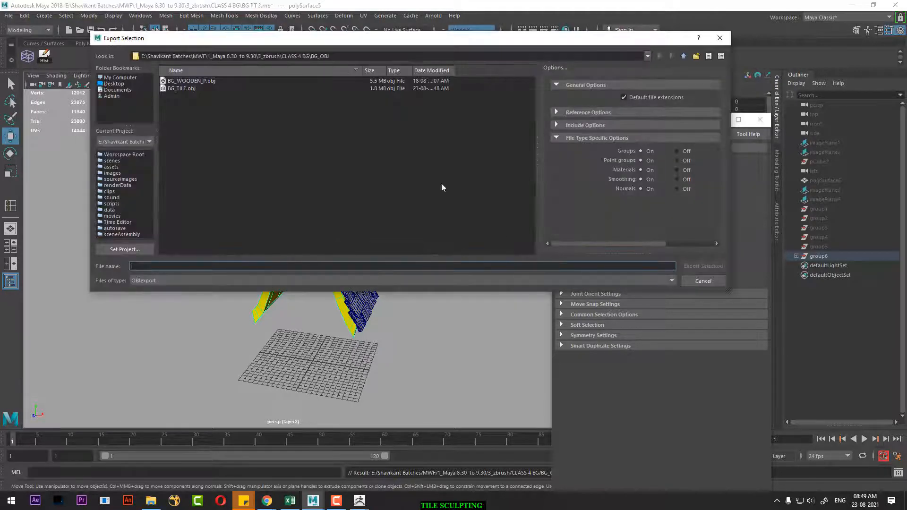
click(180, 88)
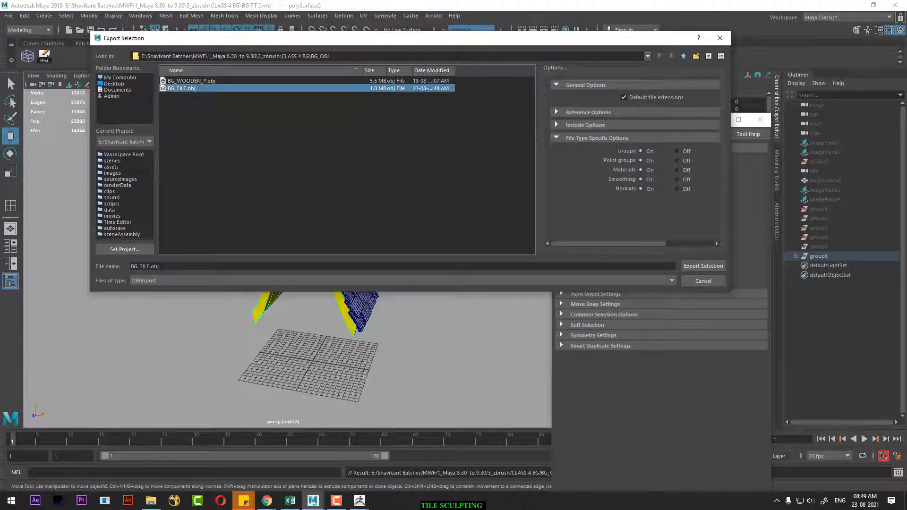
click(150, 266)
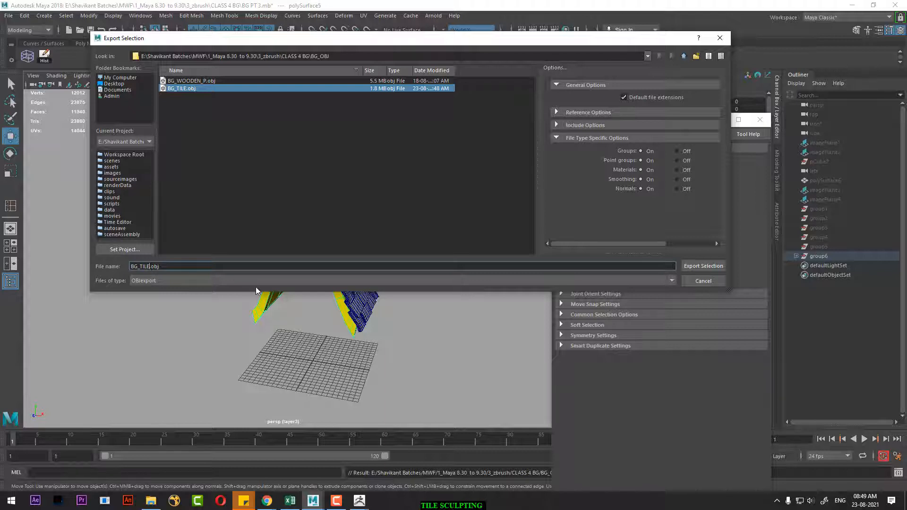
text(_BASE)
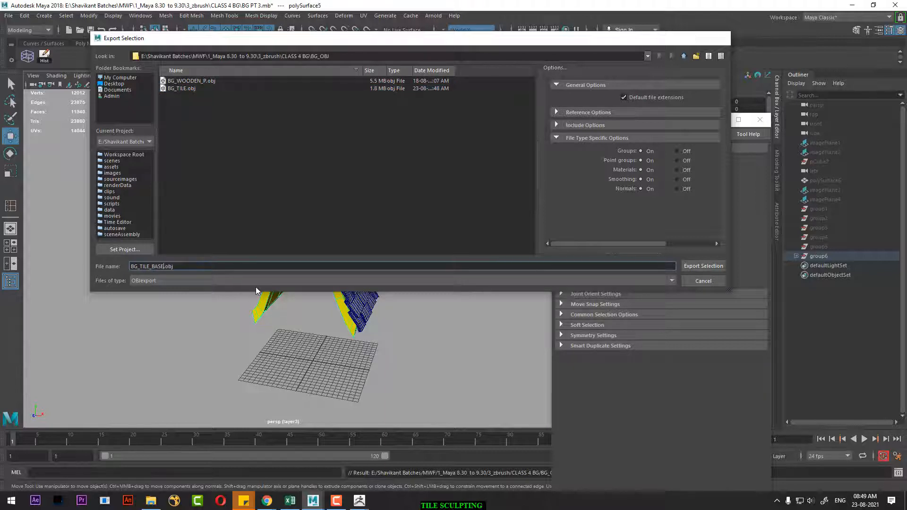
key(Return)
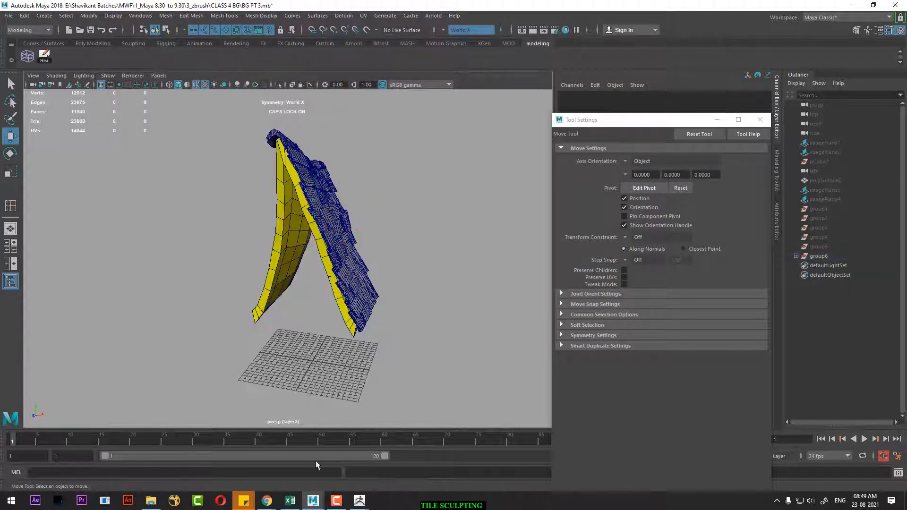
Switch back to ZBrush and import BG_TILE_BASE.obj through the open mesh import.
mouse_move(359, 500)
click(391, 469)
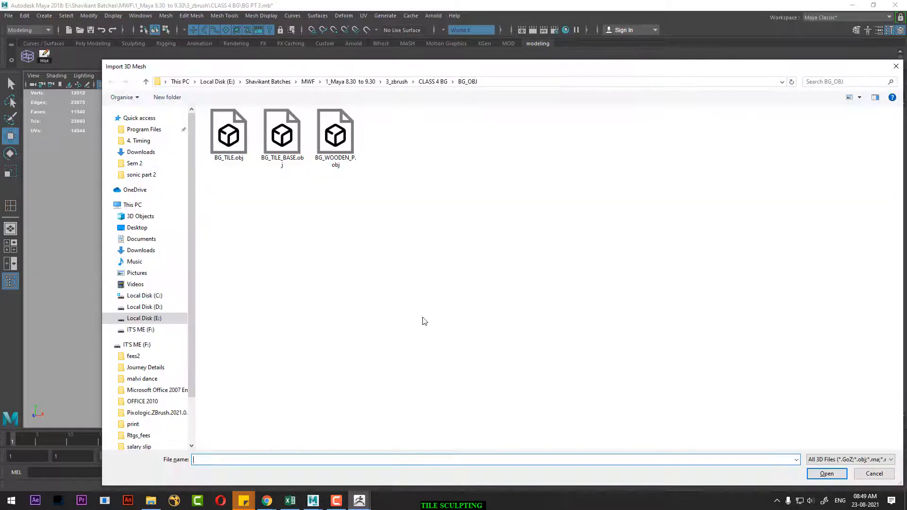
double_click(282, 137)
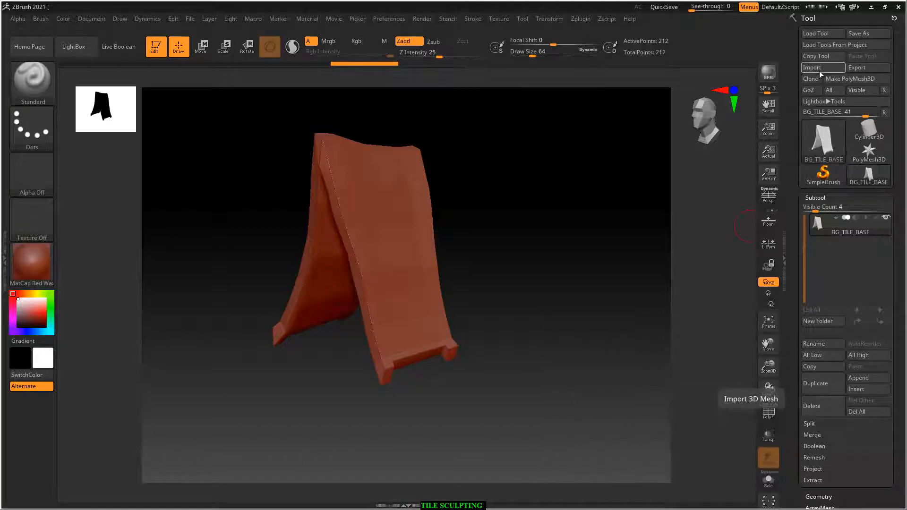
Import BG_TILE.obj into the current tool in place of the roof base mesh.
drag(583, 332, 605, 323)
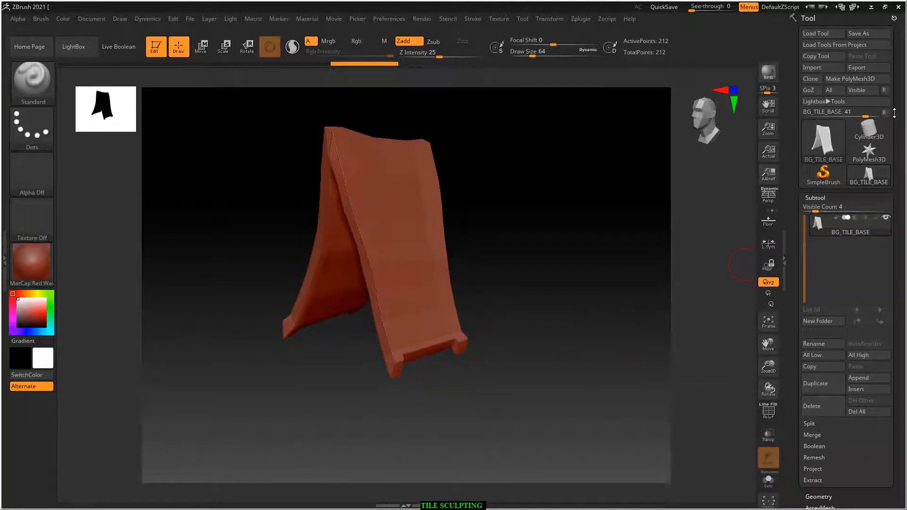
click(816, 67)
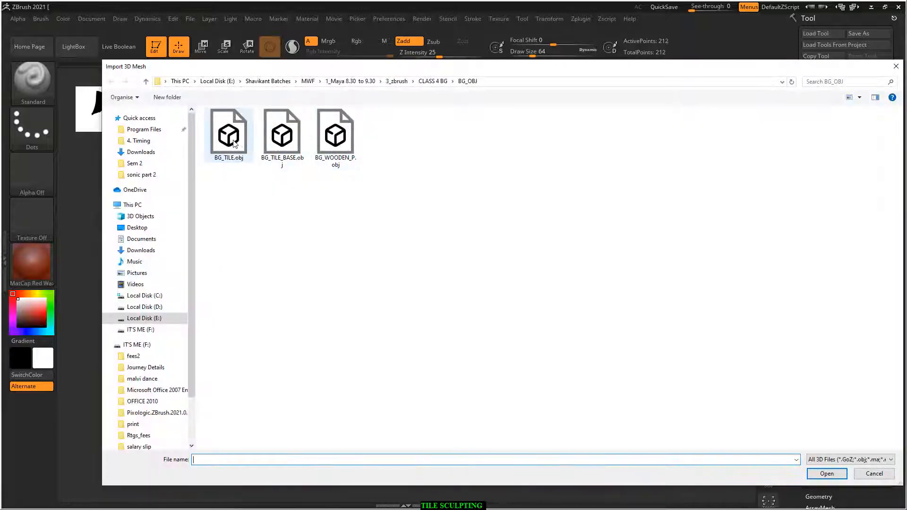
double_click(234, 144)
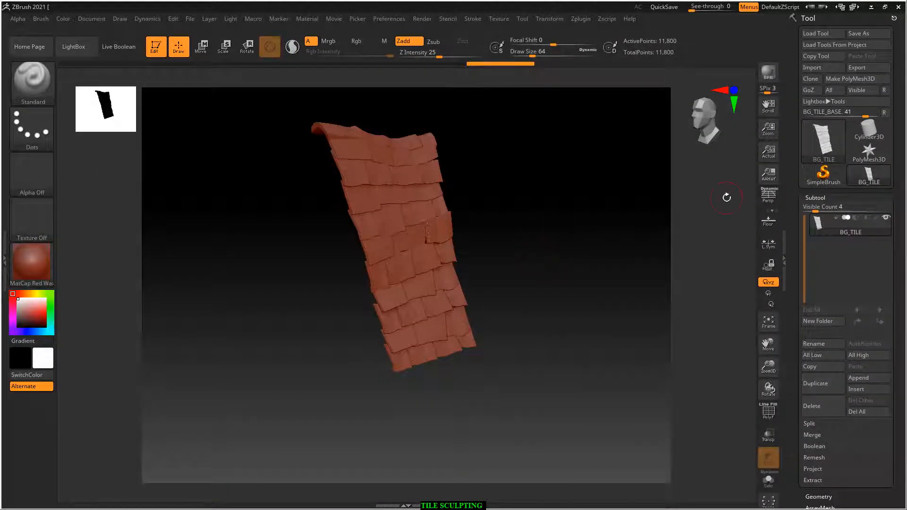
drag(557, 270, 535, 263)
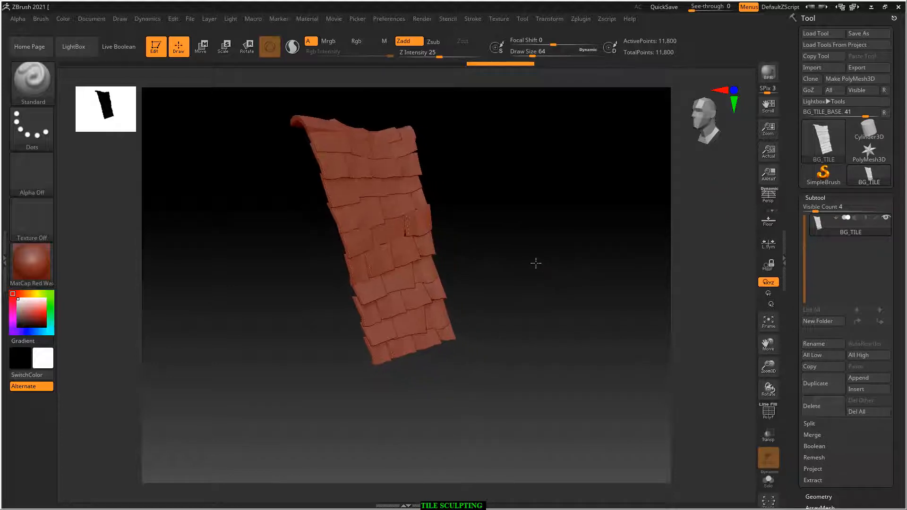
Switch to the PolyMesh3D star tool and import BG_TILE_BASE.obj into it as a separate tool.
mouse_move(875, 128)
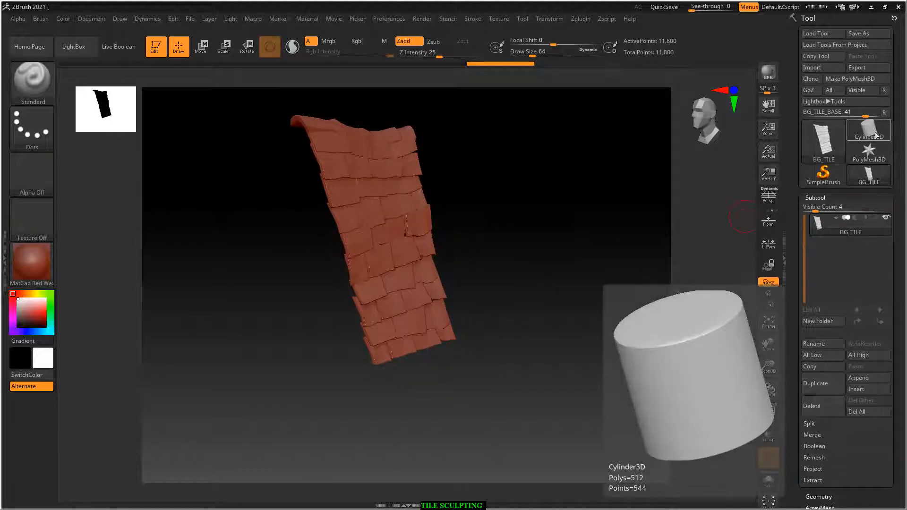
click(873, 129)
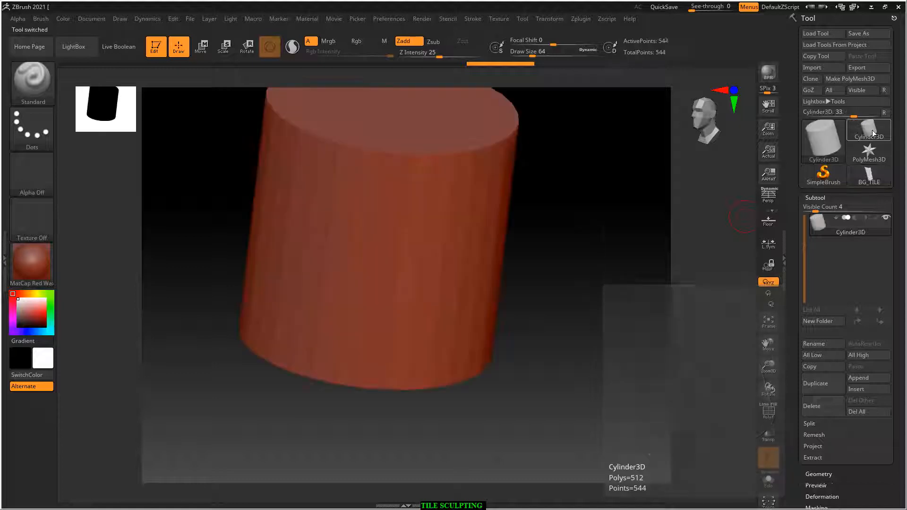
shift+drag(624, 363, 614, 367)
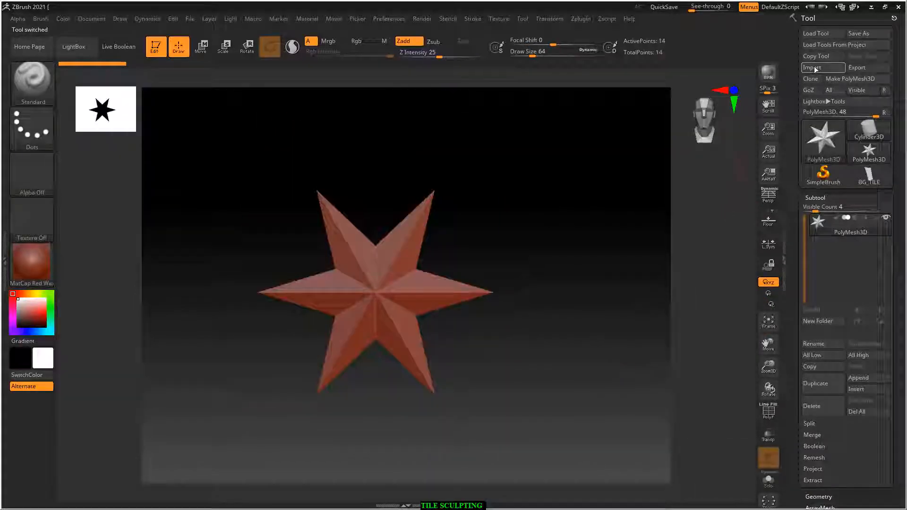
click(815, 68)
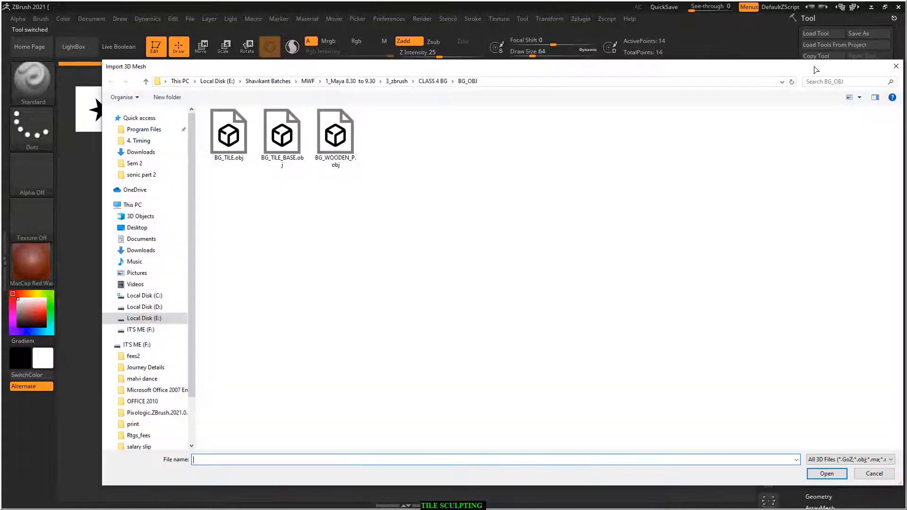
double_click(282, 135)
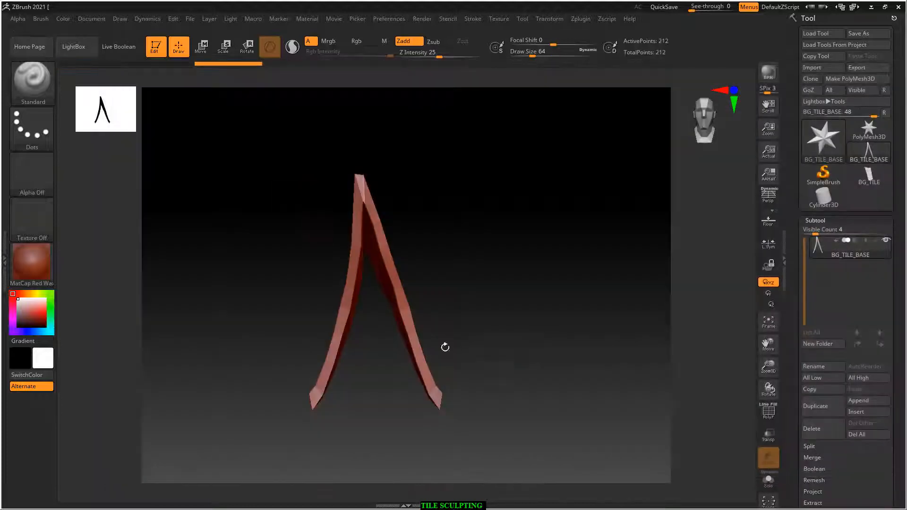
mouse_move(529, 324)
mouse_down()
mouse_move(471, 336)
mouse_move(540, 328)
mouse_up()
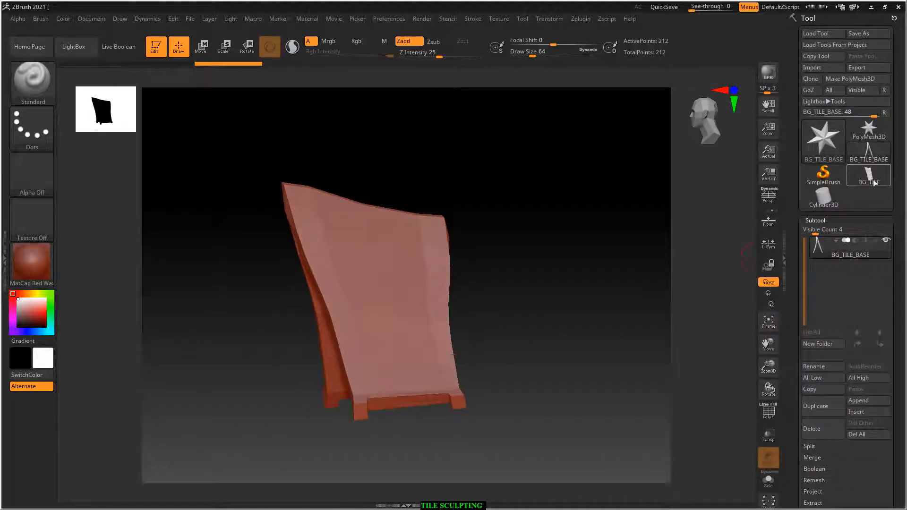
Compare the BG_TILE and BG_TILE_BASE tools by switching between them, ending with BG_TILE active.
click(874, 183)
click(872, 151)
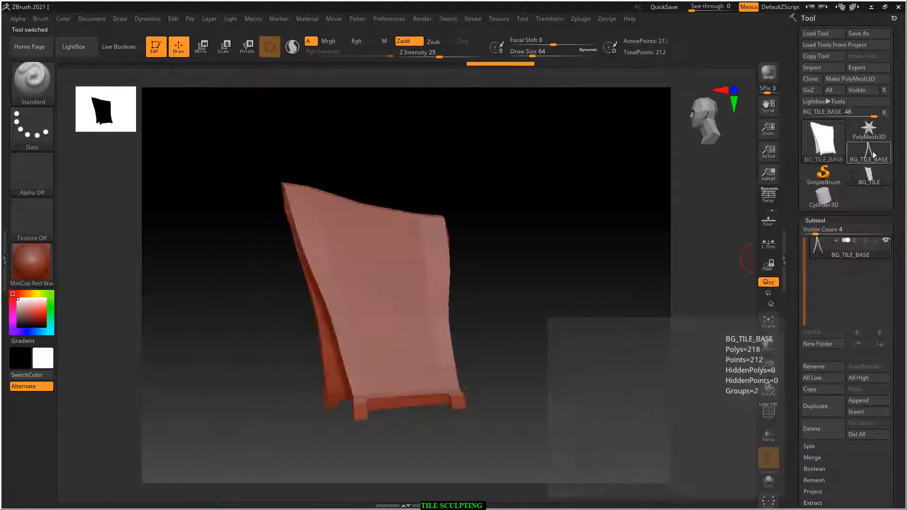
click(874, 174)
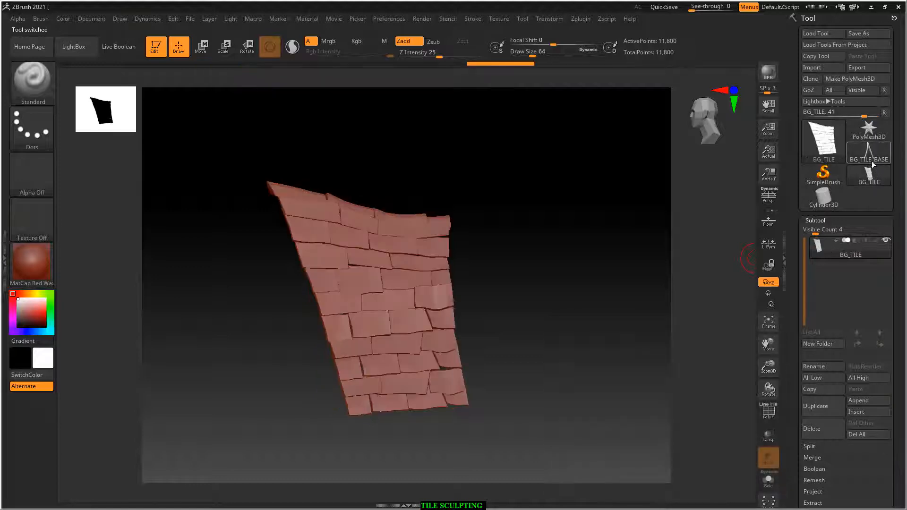
click(869, 155)
click(871, 175)
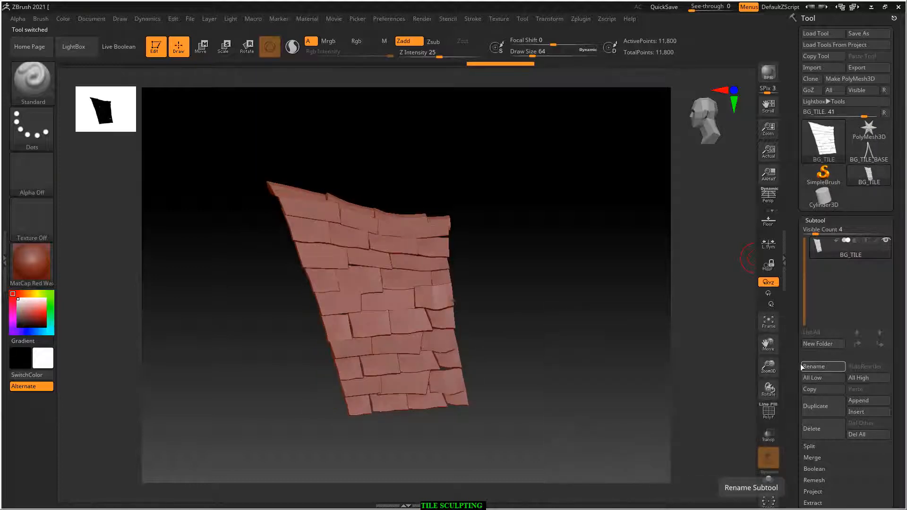
Append BG_TILE_BASE as a subtool of BG_TILE.
scroll(797, 344, down, 1)
scroll(797, 344, down, 5)
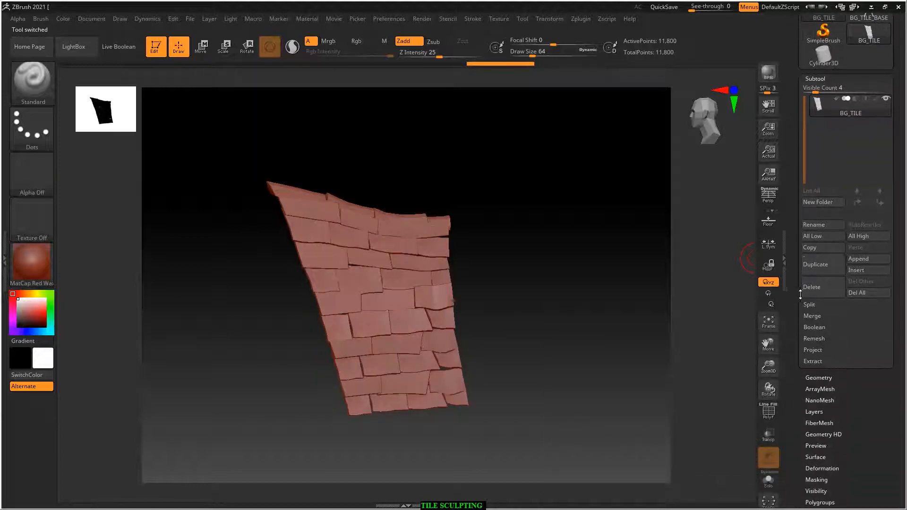
click(877, 259)
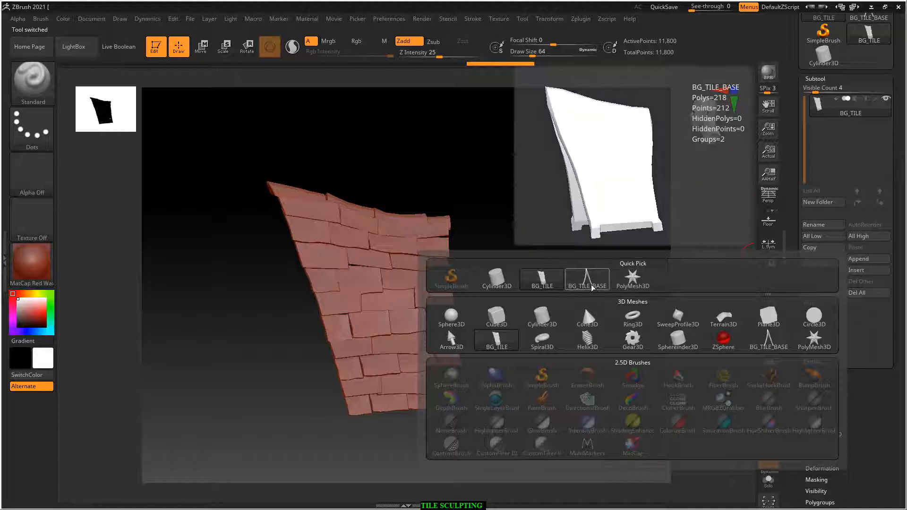
click(592, 286)
drag(591, 348, 647, 351)
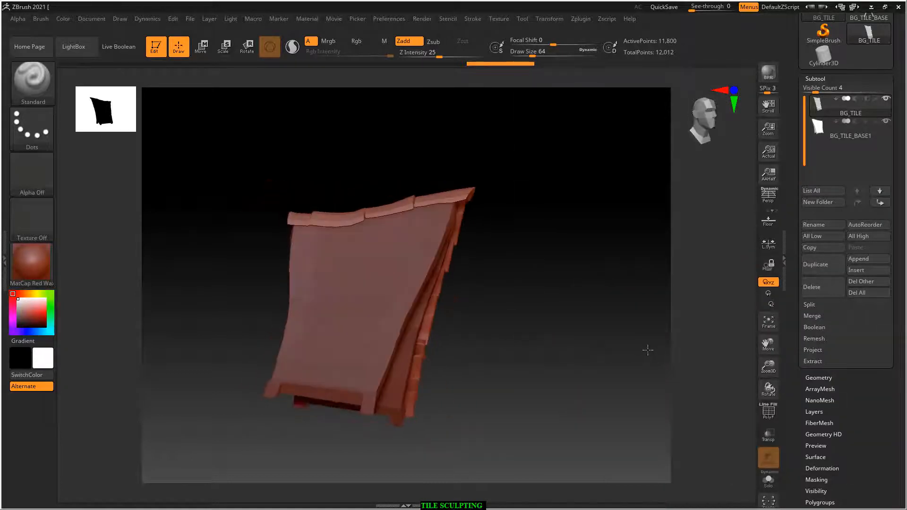
Check both subtools, make BG_TILE the active one and hide the roof base subtool.
click(819, 119)
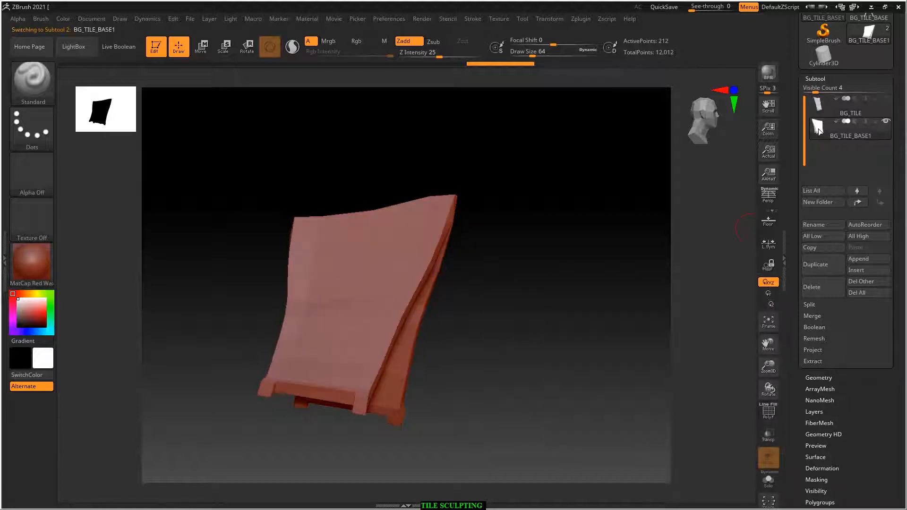
click(818, 104)
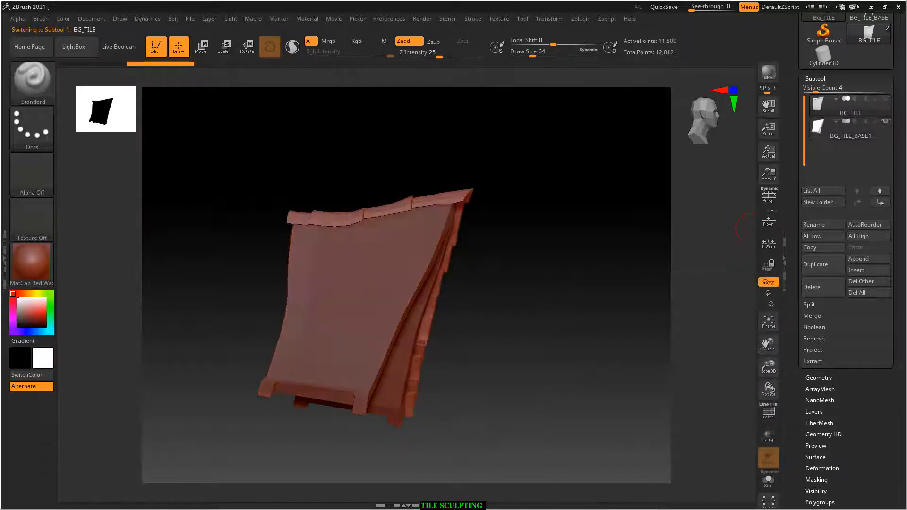
click(818, 128)
click(879, 105)
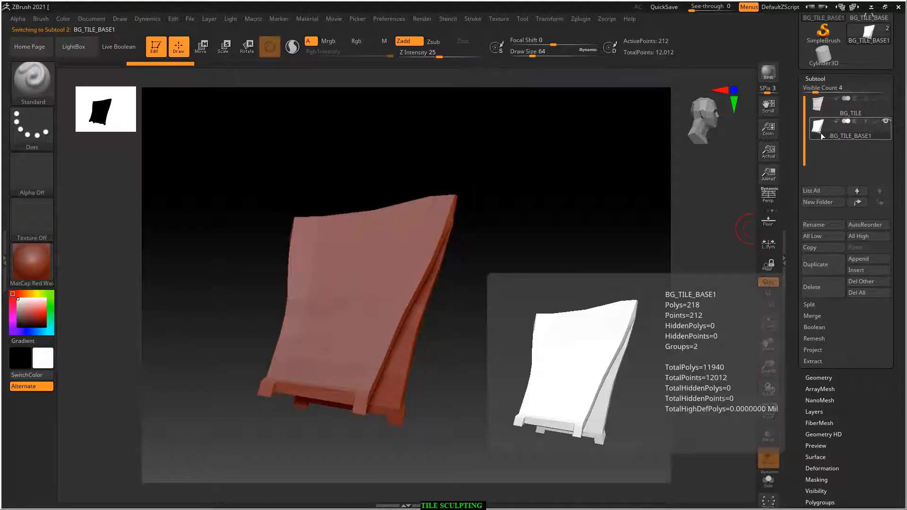
click(885, 122)
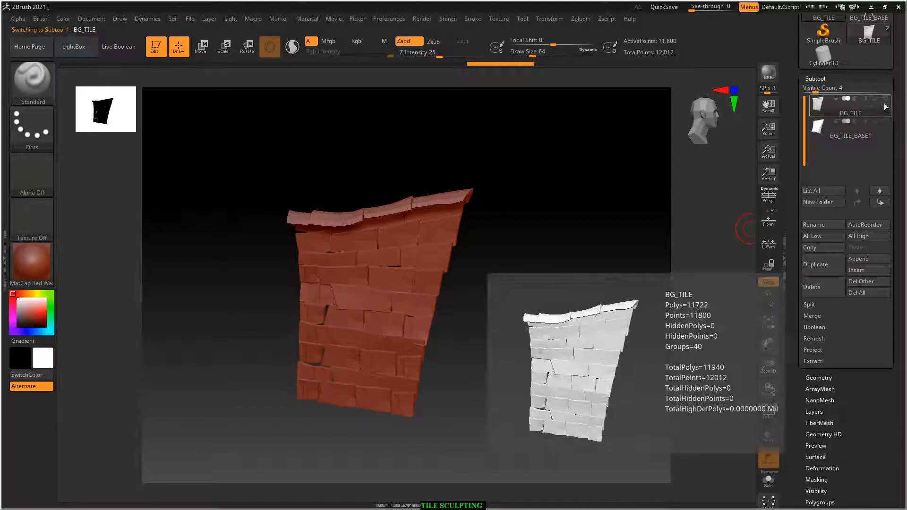
drag(467, 317, 593, 399)
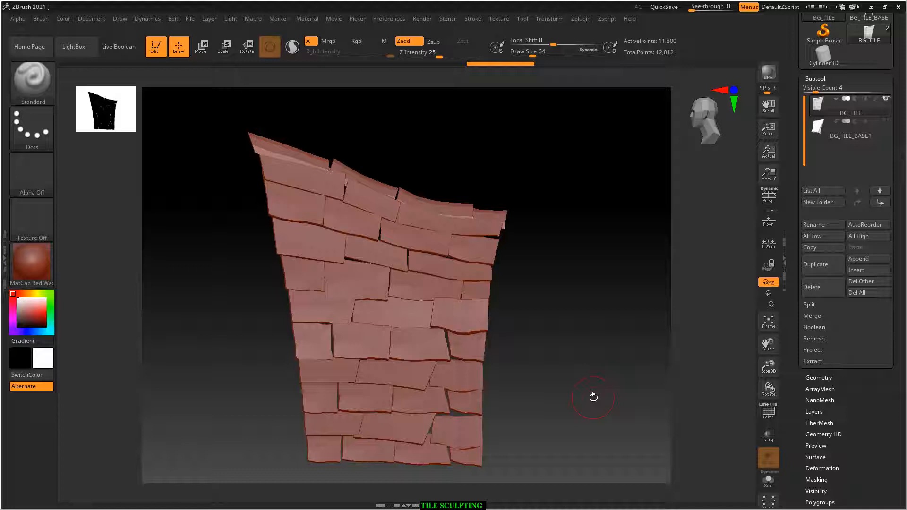
Expand the subtool Split options, check the tiles' polygroups with PolyFrame, and change the material to BasicMaterial.
click(815, 306)
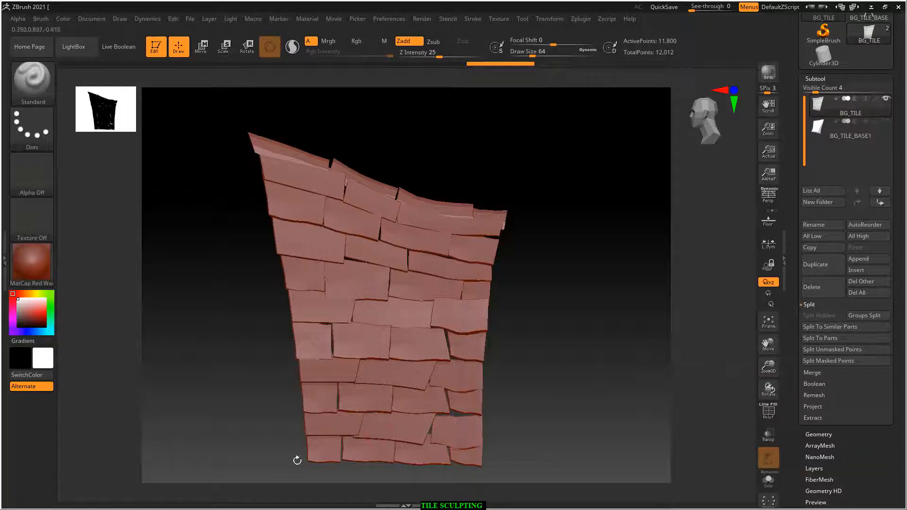
drag(585, 324, 586, 326)
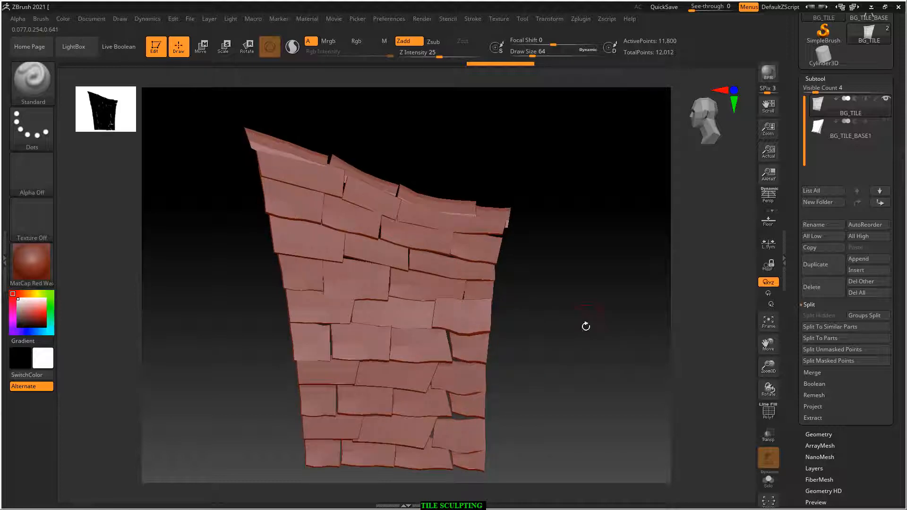
key(shift+f)
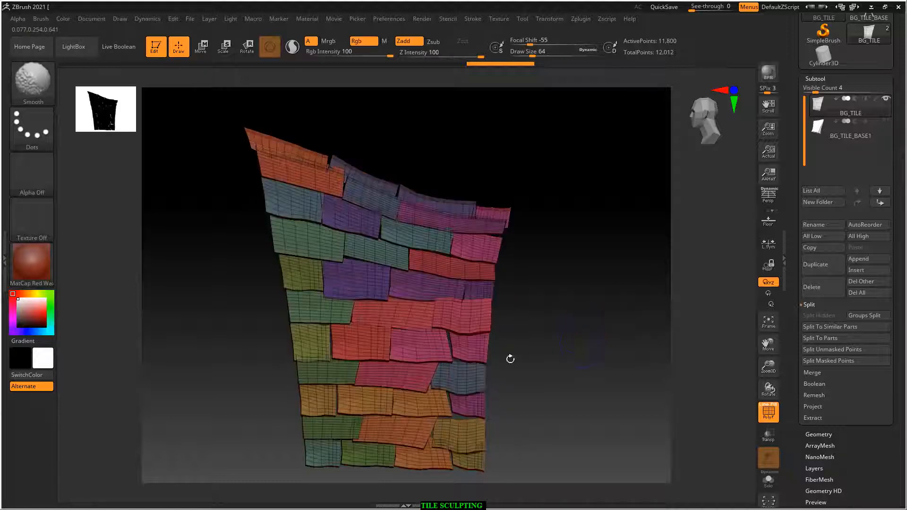
click(32, 255)
click(135, 390)
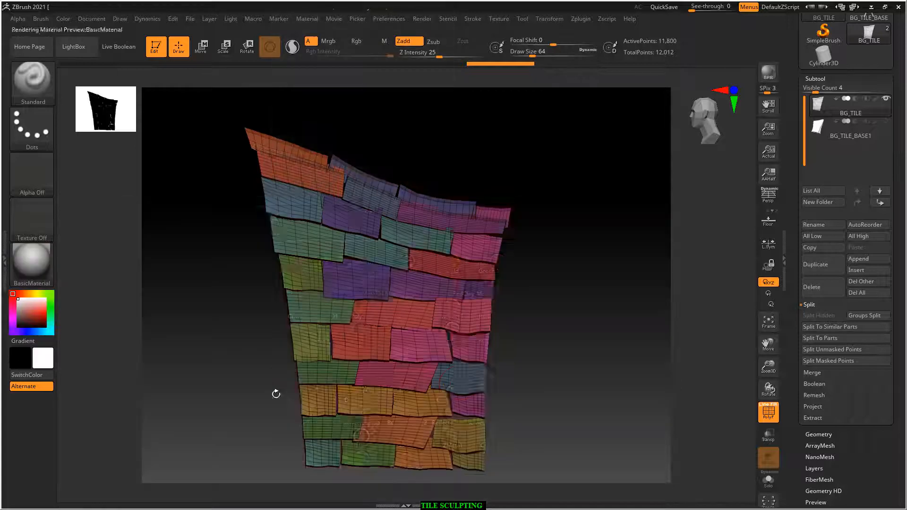
key(shift+f)
Subdivide the BG_TILE mesh three times and inspect the smoothed tiles along the roof ridge.
key(ctrl+d)
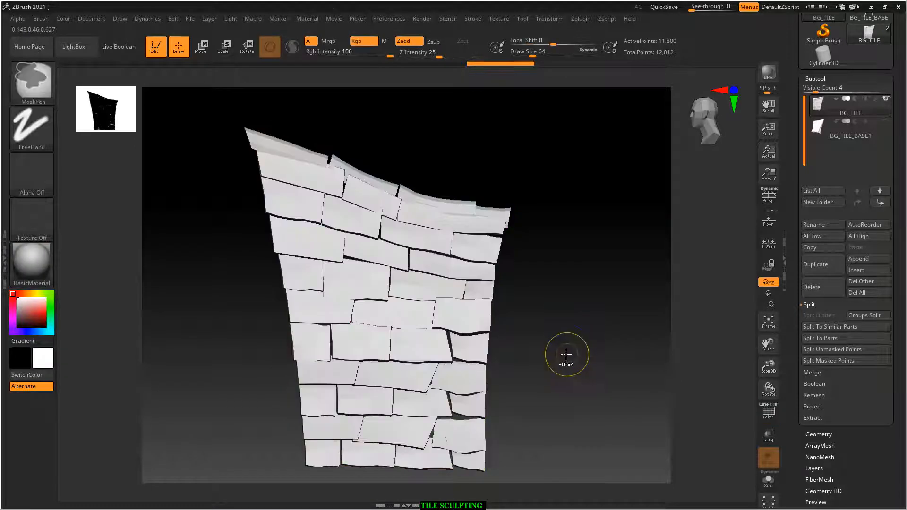
key(ctrl+d)
key(ctrl+d)
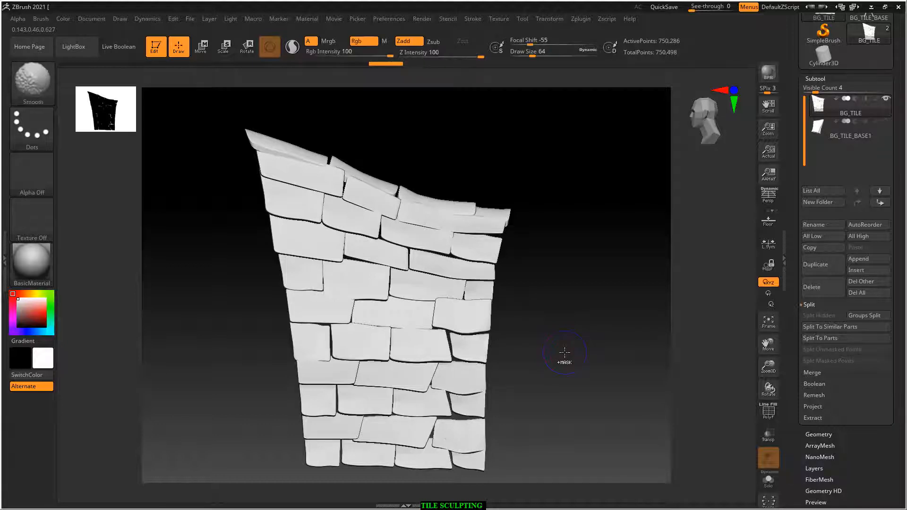
drag(561, 361, 573, 199)
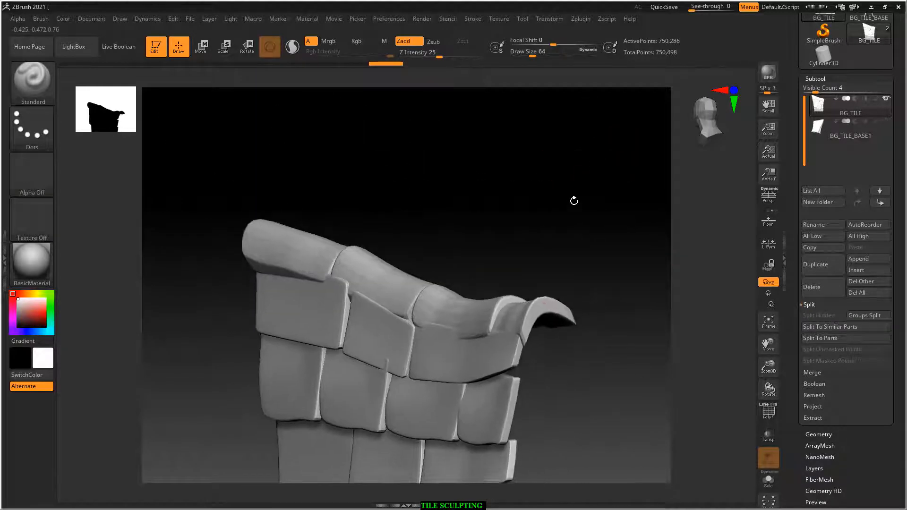
Load the compact_UI_brush_materials interface layout and choose the Move brush for the ridge tiles.
click(854, 8)
click(853, 7)
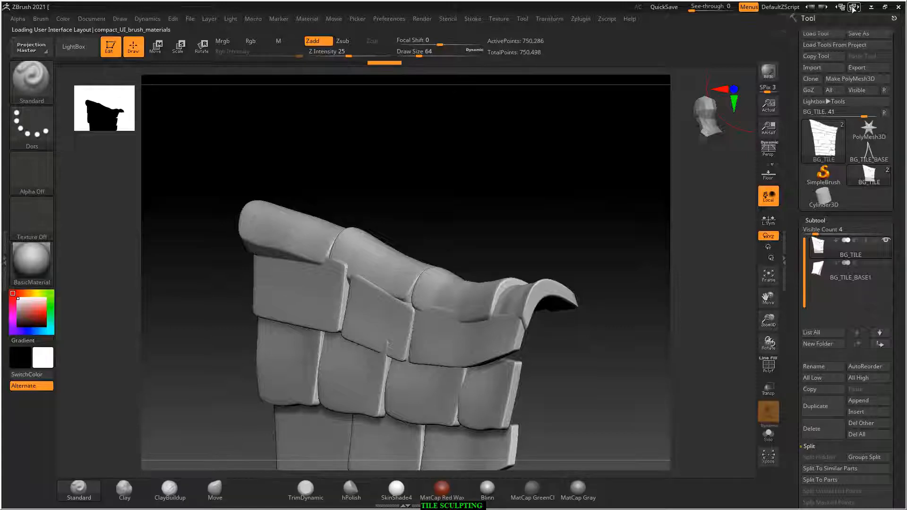
click(215, 488)
alt+drag(496, 151, 498, 177)
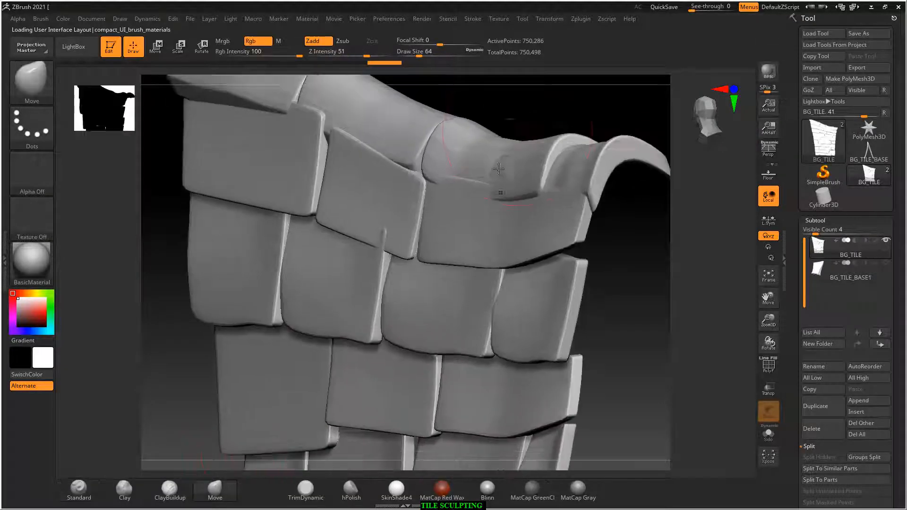
alt+drag(545, 97, 555, 229)
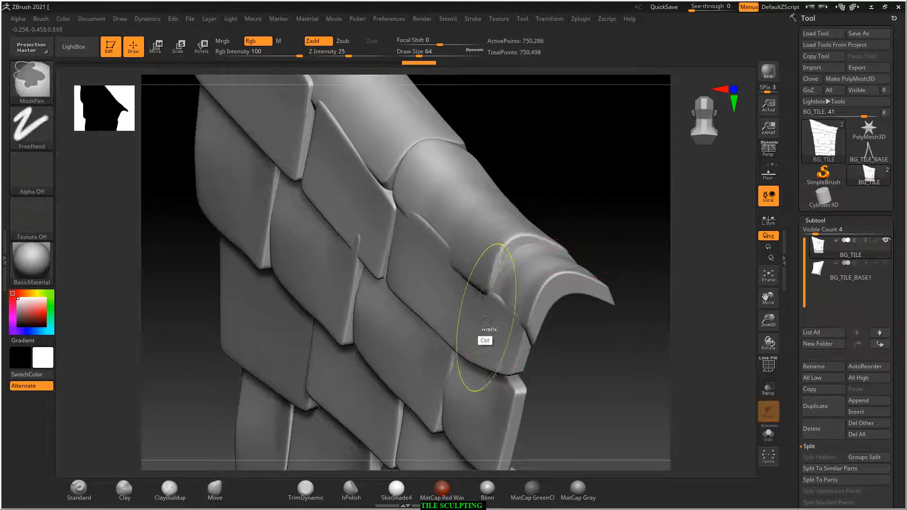
Show the PolyFrame polygroups and isolate the blue curved ridge tile next to the pink end tile, undoing any stray change.
mouse_move(558, 364)
mouse_down()
mouse_move(604, 365)
mouse_move(625, 351)
mouse_up()
key(shift+f)
key(shift+f)
key(shift+f)
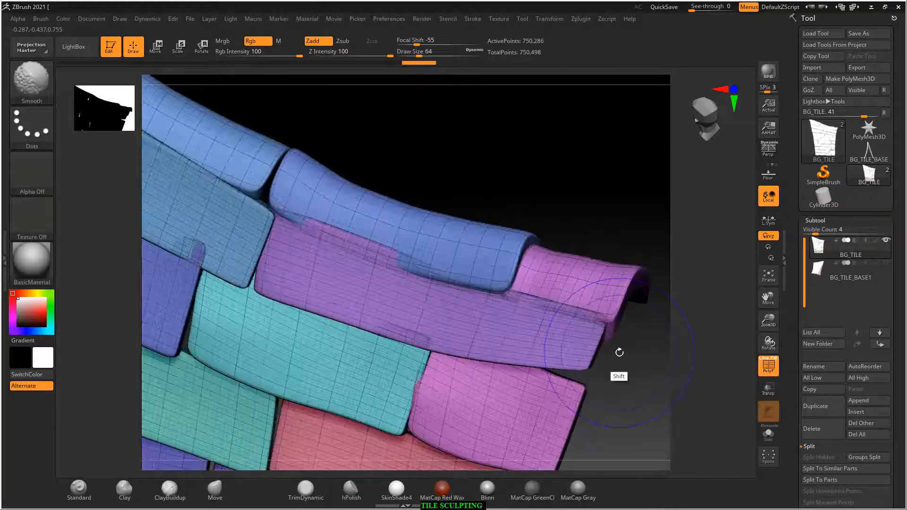
key(ctrl+shift)
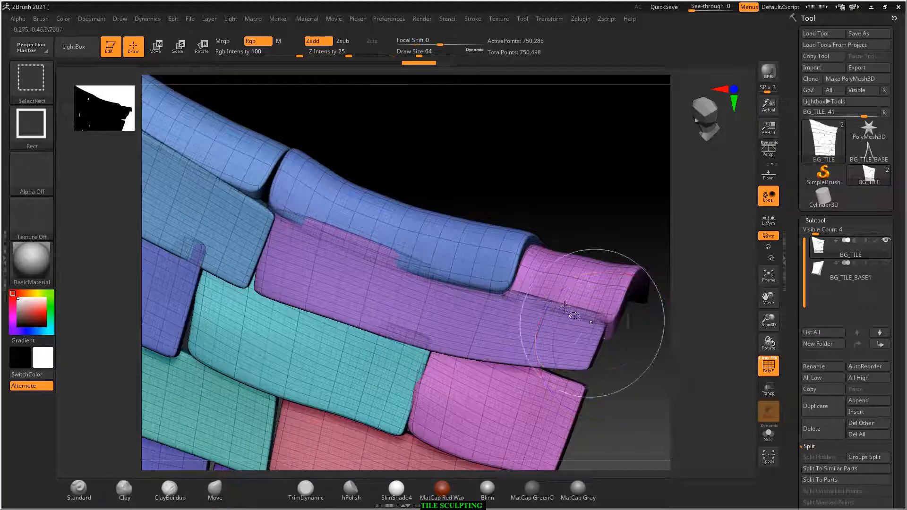
ctrl+shift+click(478, 250)
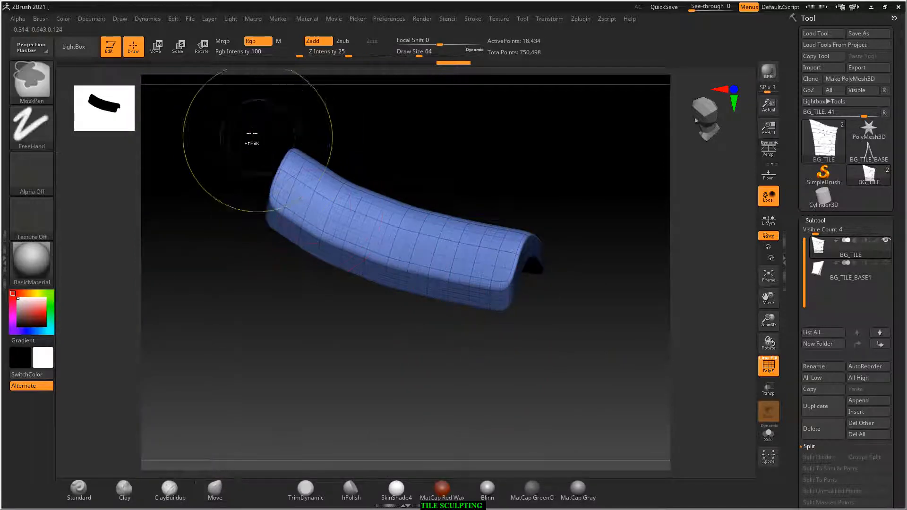
mouse_move(193, 117)
ctrl+shift+mouse_down()
mouse_move(584, 387)
mouse_move(621, 383)
ctrl+shift+mouse_up()
key(ctrl+z)
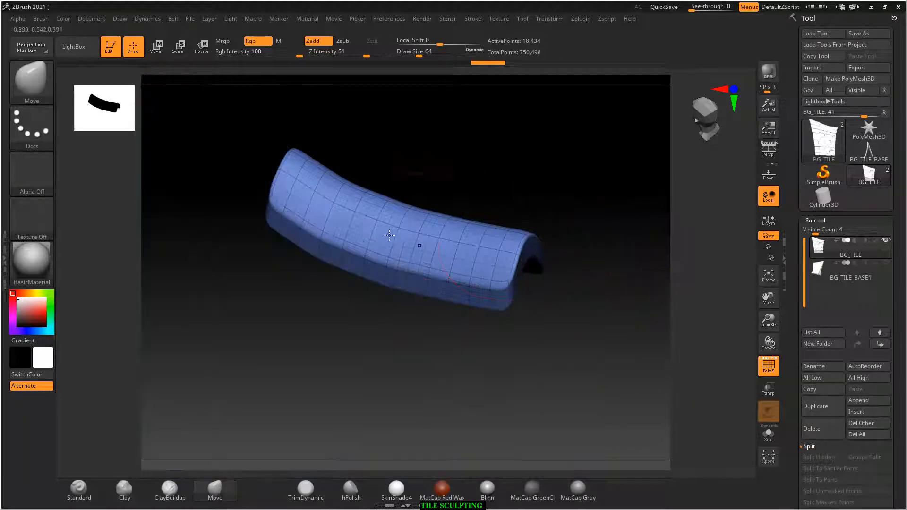
Mask the isolated blue ridge tile, show all the tiles, and invert the mask so only that tile is editable.
mouse_move(242, 119)
ctrl+mouse_down()
mouse_move(269, 158)
mouse_move(645, 358)
mouse_move(611, 373)
ctrl+mouse_up()
key(ctrl+shift)
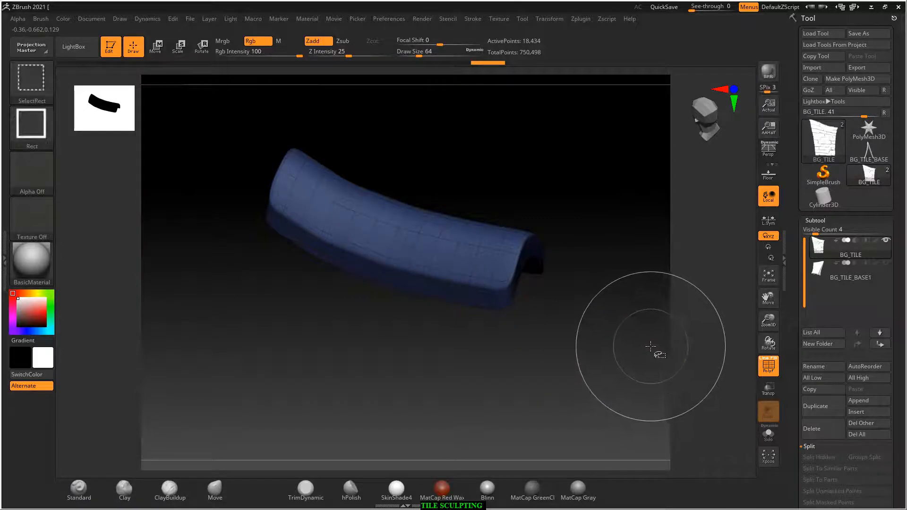
ctrl+shift+click(615, 307)
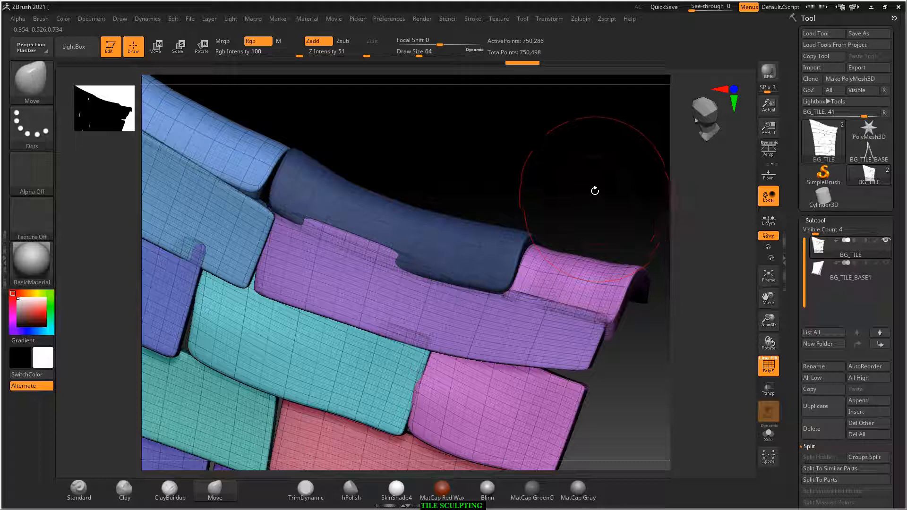
ctrl+click(593, 180)
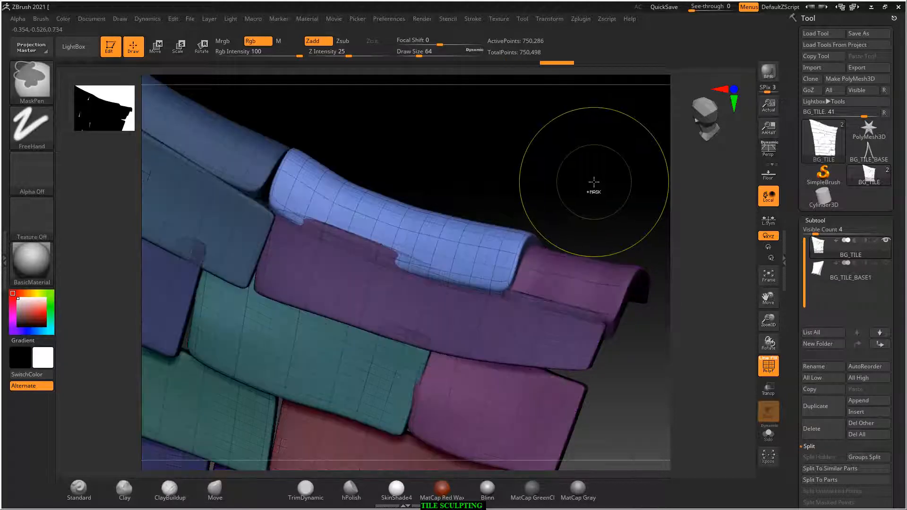
Pull the blue ridge tile's ragged lower side edge outward over the purple tile beneath it with the Move brush.
mouse_move(593, 180)
mouse_down()
mouse_move(599, 150)
mouse_move(605, 204)
mouse_up()
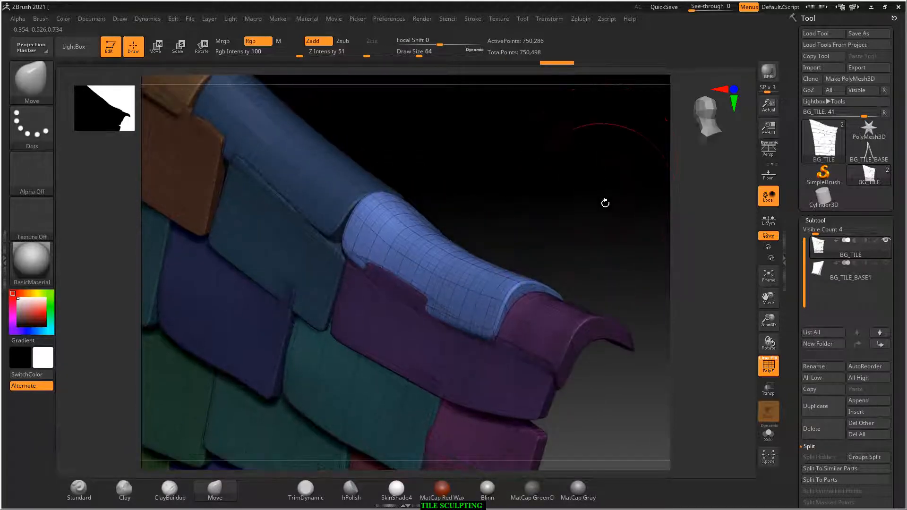
mouse_move(506, 230)
mouse_down()
mouse_move(524, 178)
mouse_move(514, 166)
mouse_move(470, 213)
mouse_up()
drag(448, 268, 440, 269)
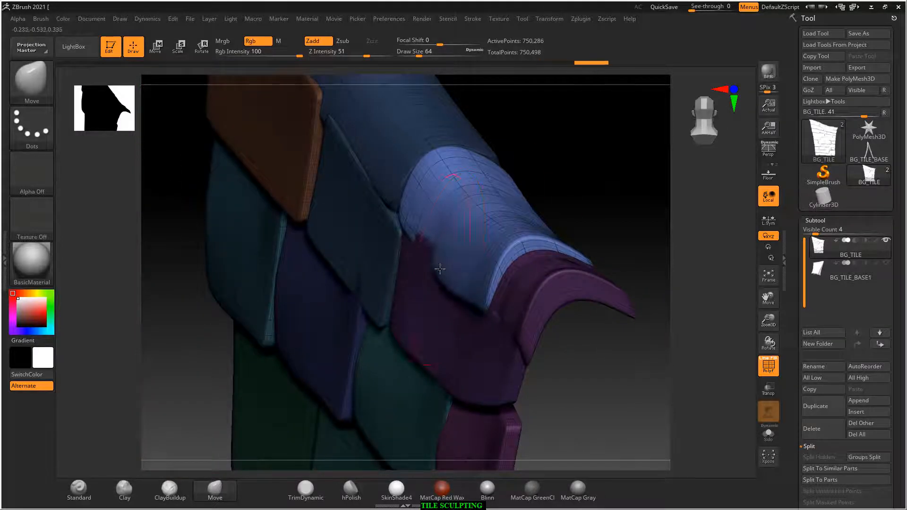
mouse_move(555, 222)
mouse_down()
mouse_move(605, 160)
mouse_move(615, 163)
mouse_up()
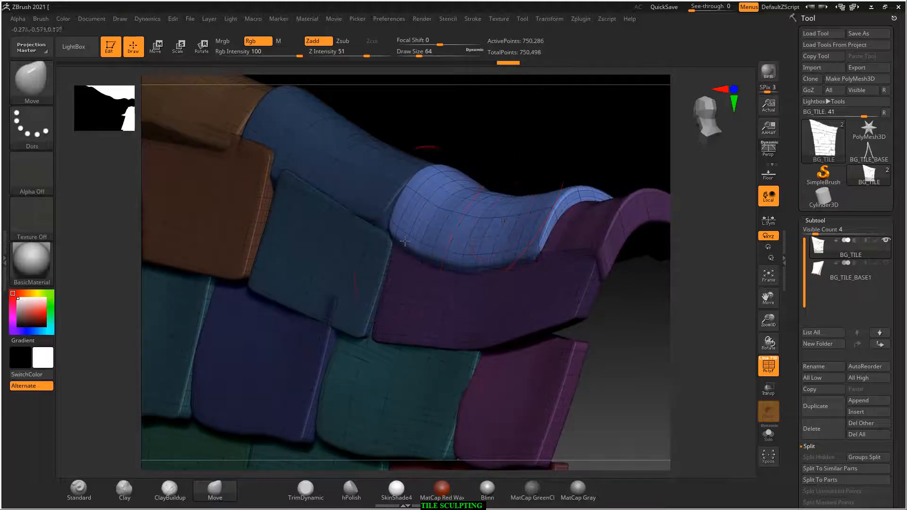
drag(536, 176, 527, 251)
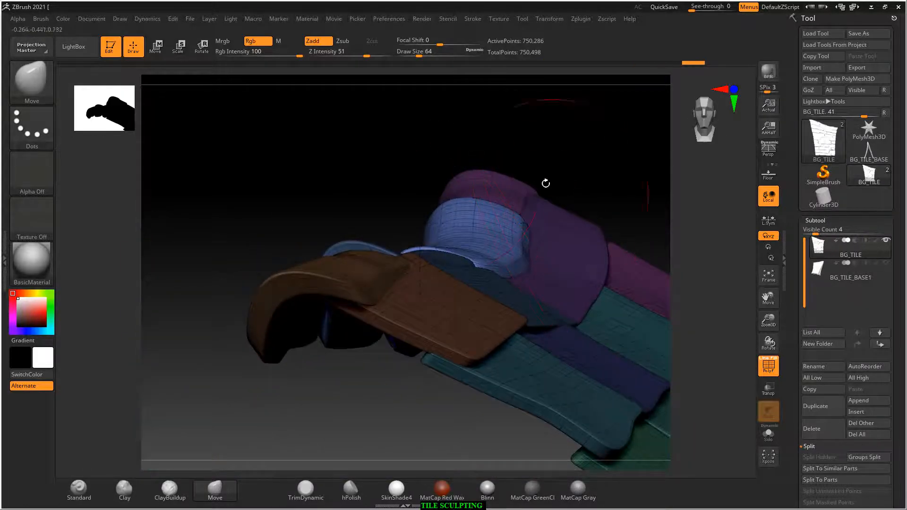
drag(546, 183, 373, 231)
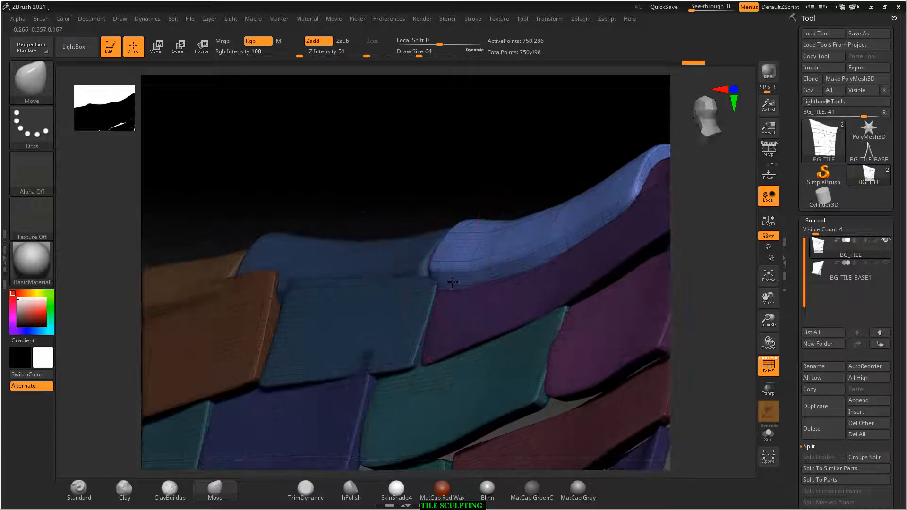
drag(530, 189, 456, 207)
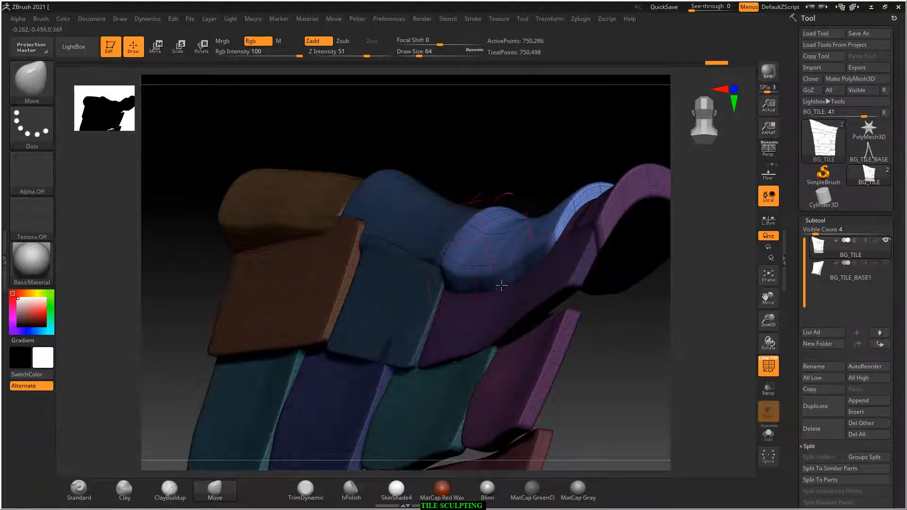
Pull the blue ridge tile's lower front corner farther out over the purple tile and clear the mask.
mouse_move(502, 285)
mouse_down()
mouse_move(529, 168)
mouse_move(511, 281)
mouse_up()
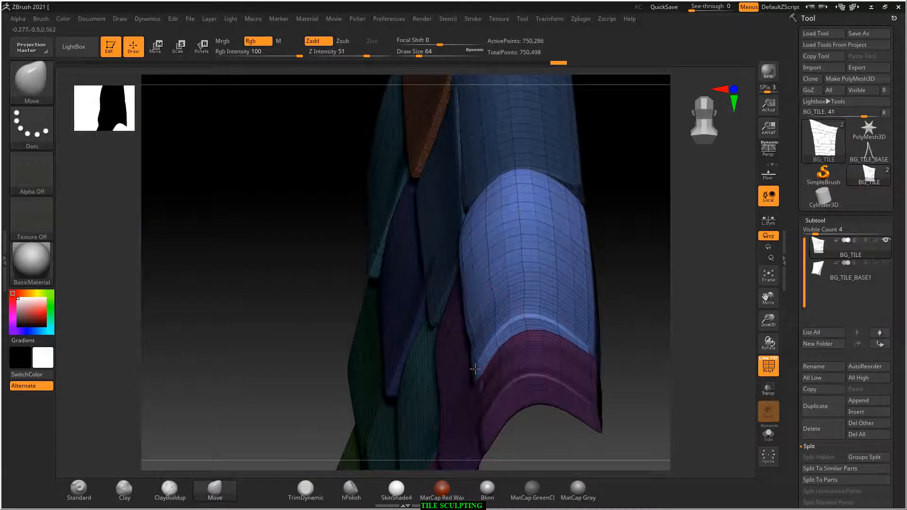
mouse_move(475, 368)
mouse_down()
mouse_move(603, 243)
mouse_move(462, 337)
mouse_move(430, 343)
mouse_up()
drag(567, 227, 524, 315)
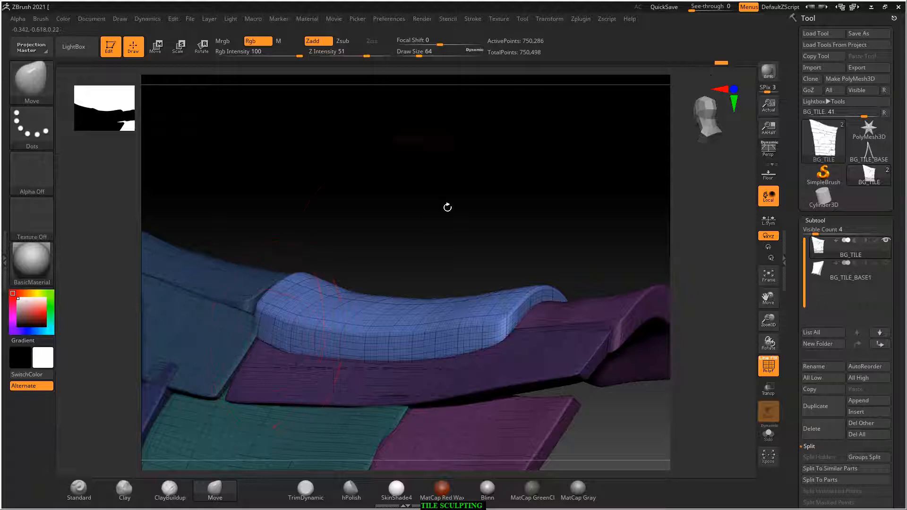
mouse_move(448, 207)
mouse_down()
mouse_move(464, 201)
mouse_move(402, 375)
mouse_up()
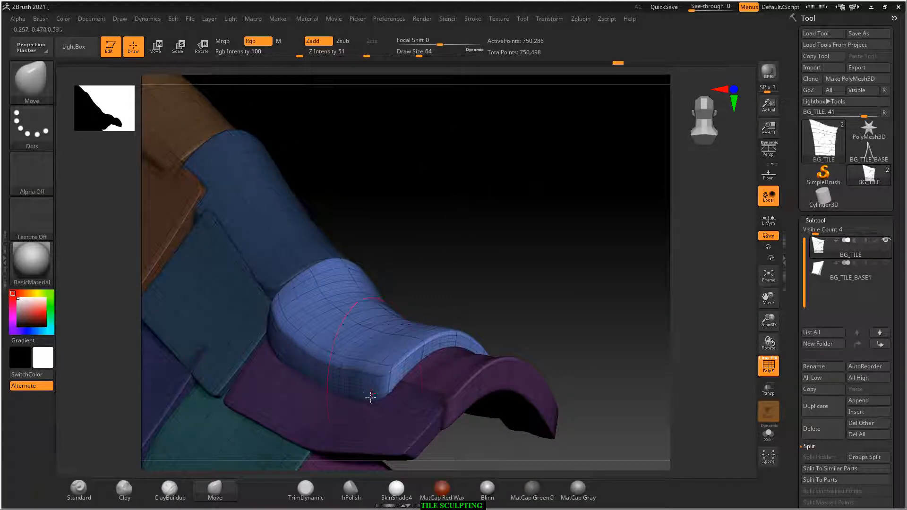
mouse_move(451, 245)
mouse_down()
mouse_move(517, 201)
mouse_move(535, 268)
mouse_move(503, 247)
mouse_move(526, 256)
mouse_move(569, 300)
mouse_up()
Isolate and mask the light-blue ridge tile above it, show all the tiles, and invert the mask.
key(ctrl+shift)
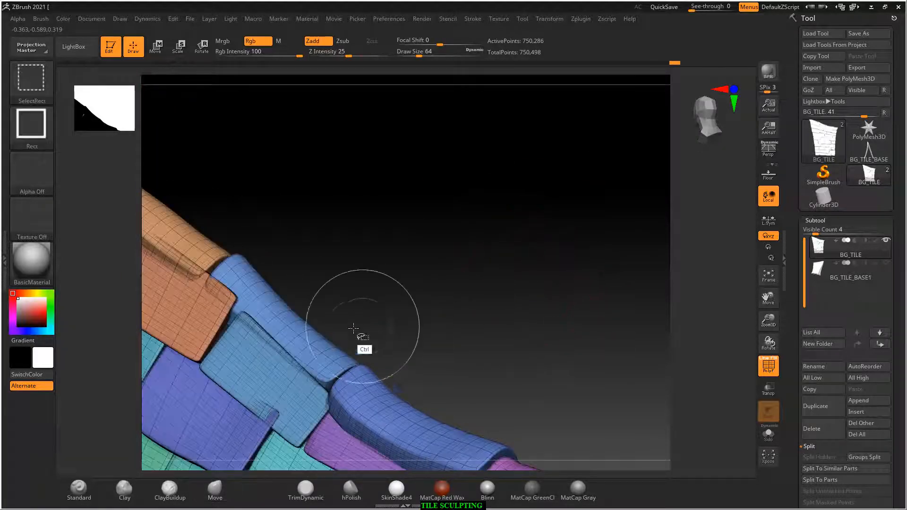
ctrl+shift+click(305, 348)
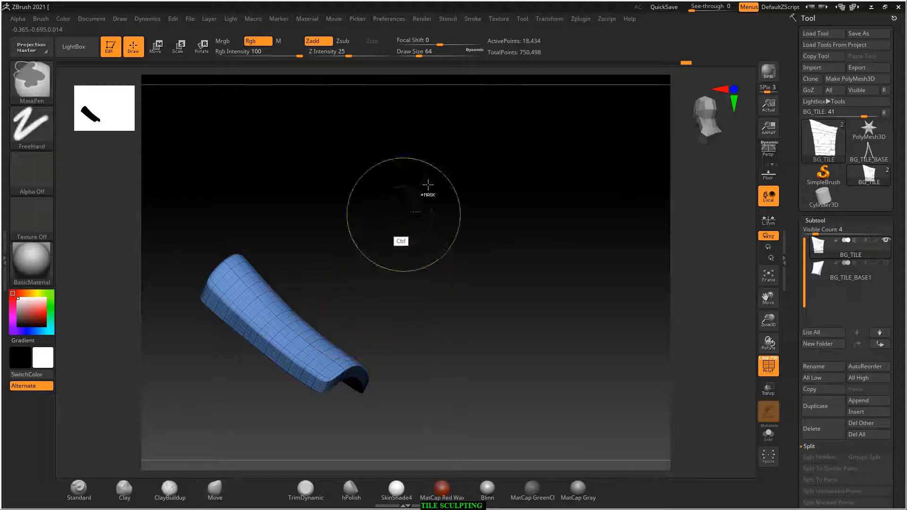
ctrl+shift+drag(482, 178, 142, 455)
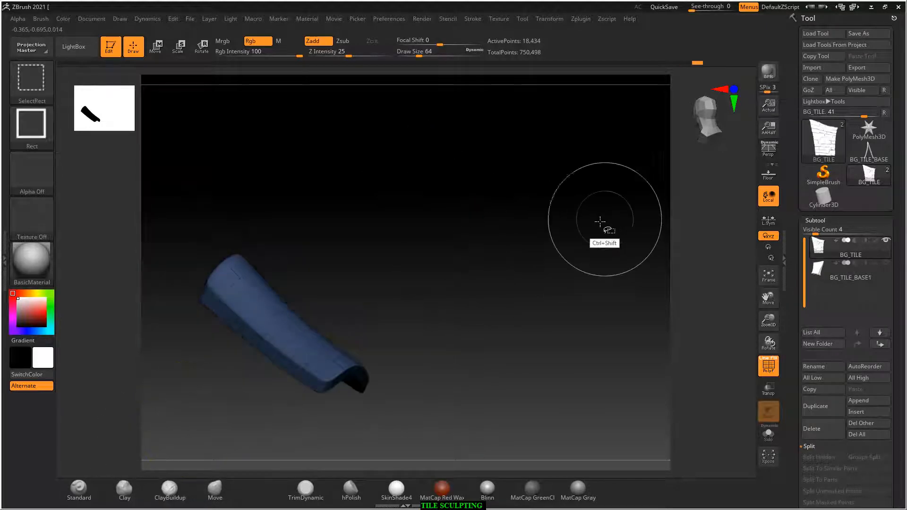
ctrl+shift+click(571, 248)
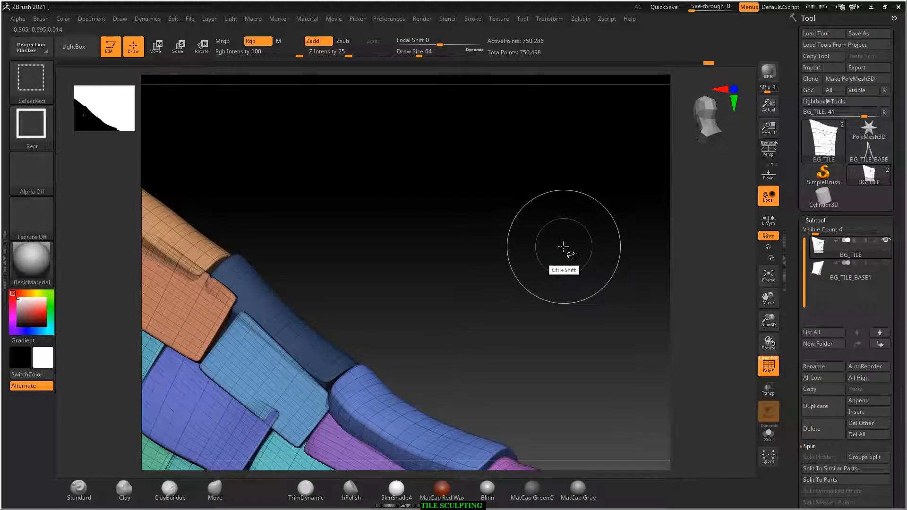
mouse_move(562, 266)
mouse_down()
mouse_move(530, 290)
mouse_move(526, 278)
mouse_up()
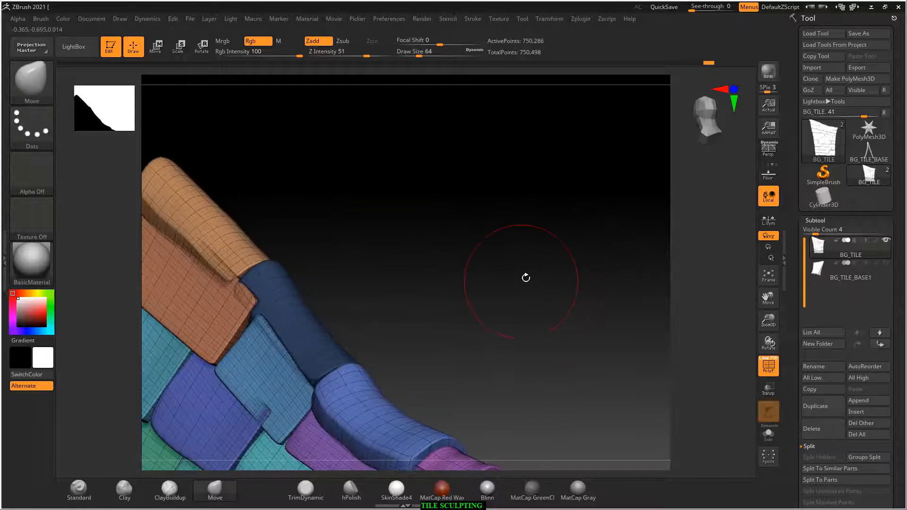
ctrl+click(548, 255)
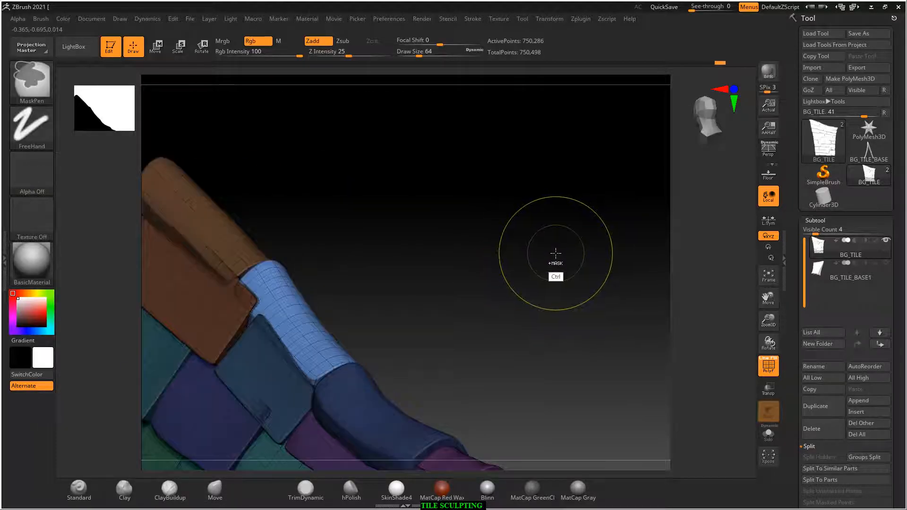
Pull the light-blue ridge tile's lower side edge and ends outward over the adjoining brown and teal tiles with the Move brush.
drag(497, 293, 426, 284)
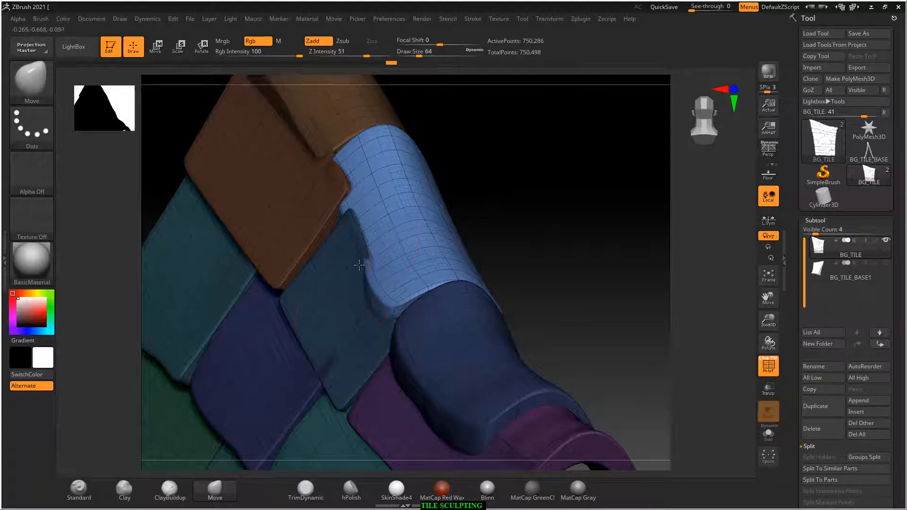
drag(359, 265, 315, 174)
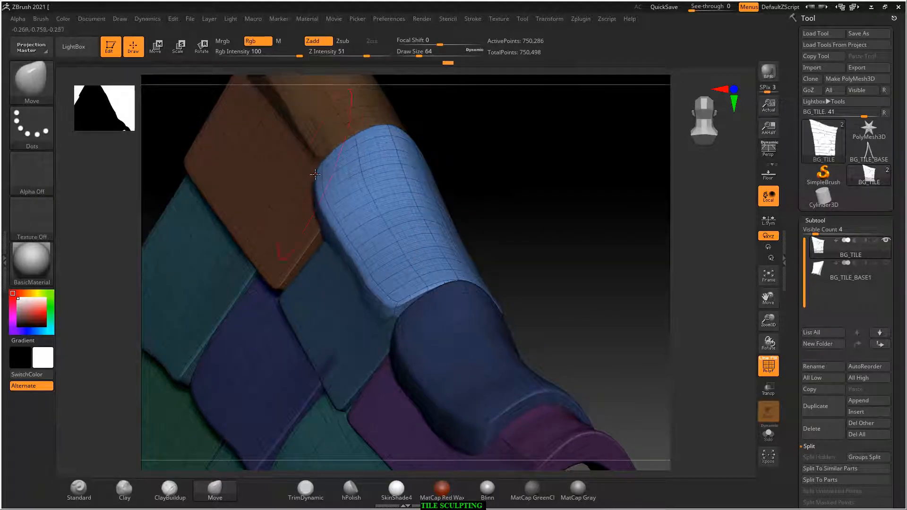
drag(454, 156, 451, 202)
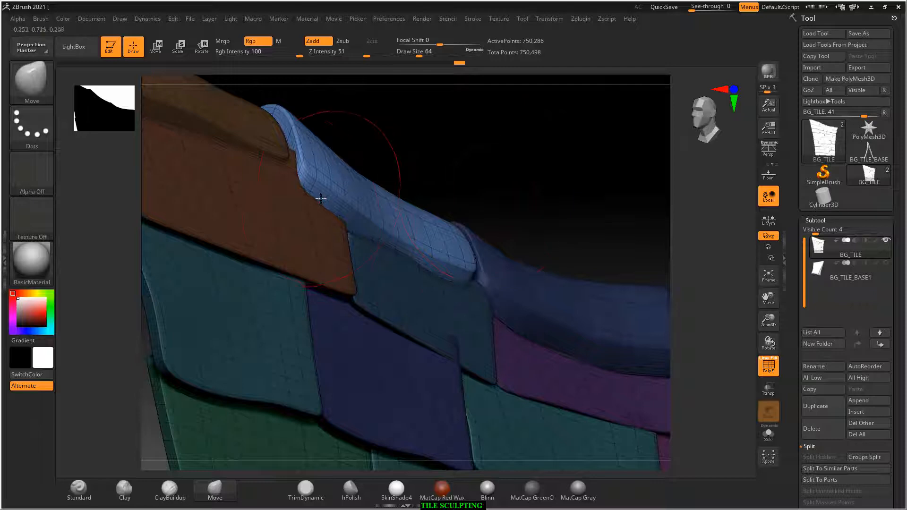
drag(407, 155, 365, 213)
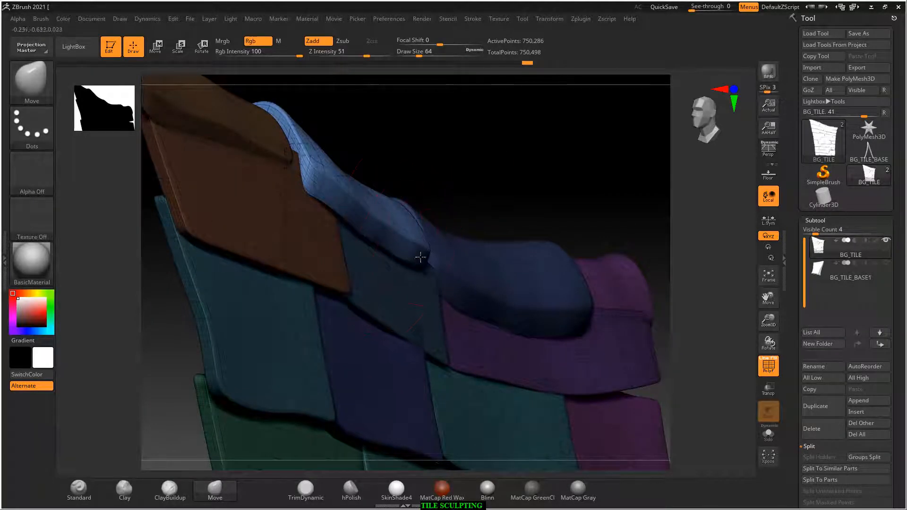
drag(454, 137, 497, 198)
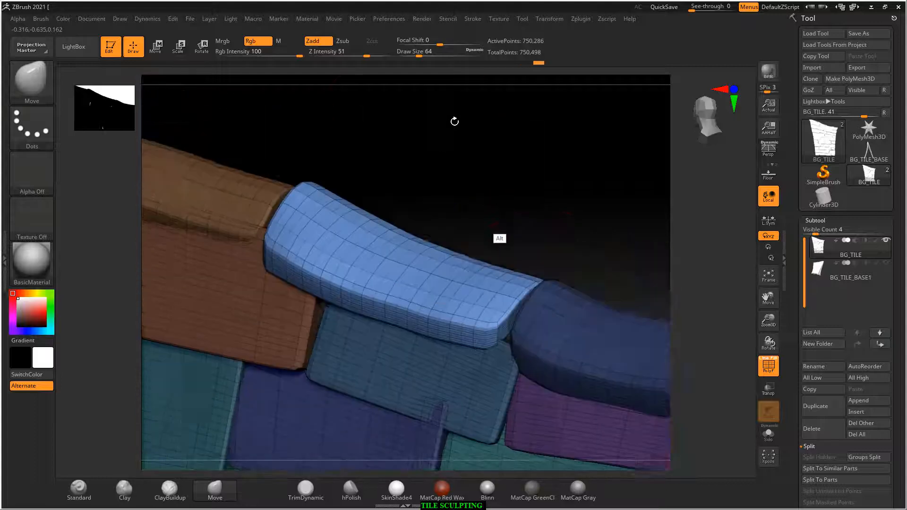
drag(455, 122, 510, 251)
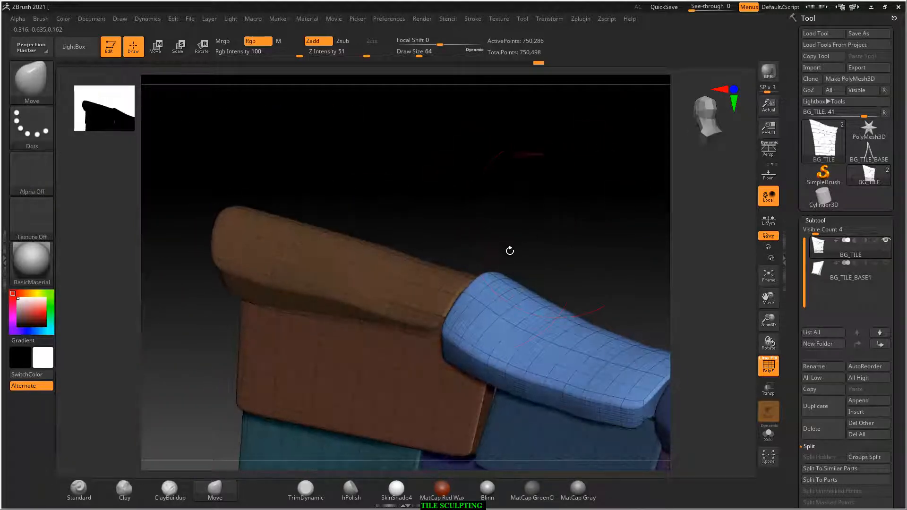
Isolate and mask the orange uppermost ridge tile, show all the tiles, and invert the mask to leave that tile editable.
ctrl+drag(541, 211, 529, 227)
ctrl+shift+click(377, 271)
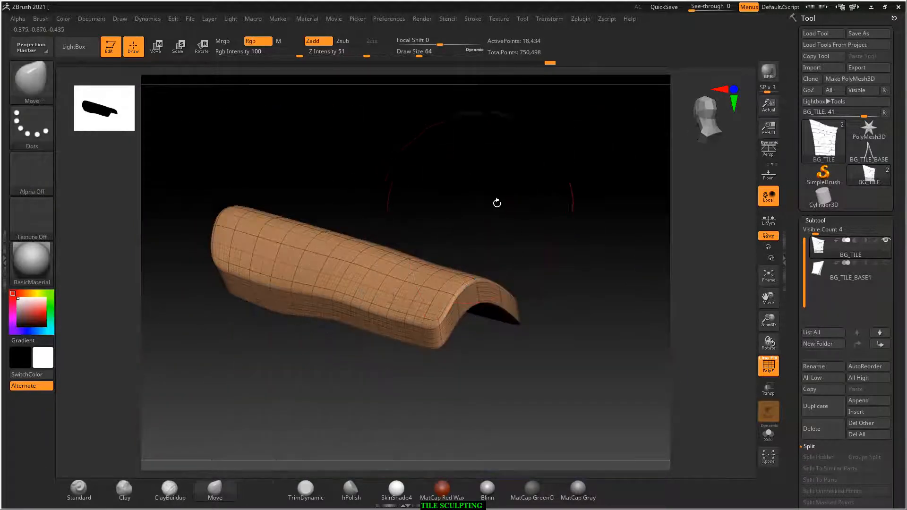
ctrl+shift+drag(212, 192, 496, 321)
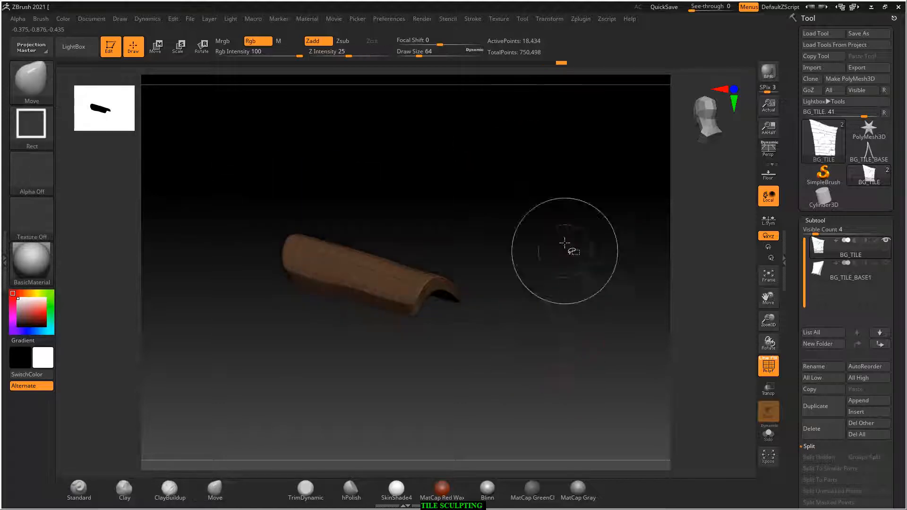
ctrl+shift+click(565, 243)
drag(575, 215, 543, 195)
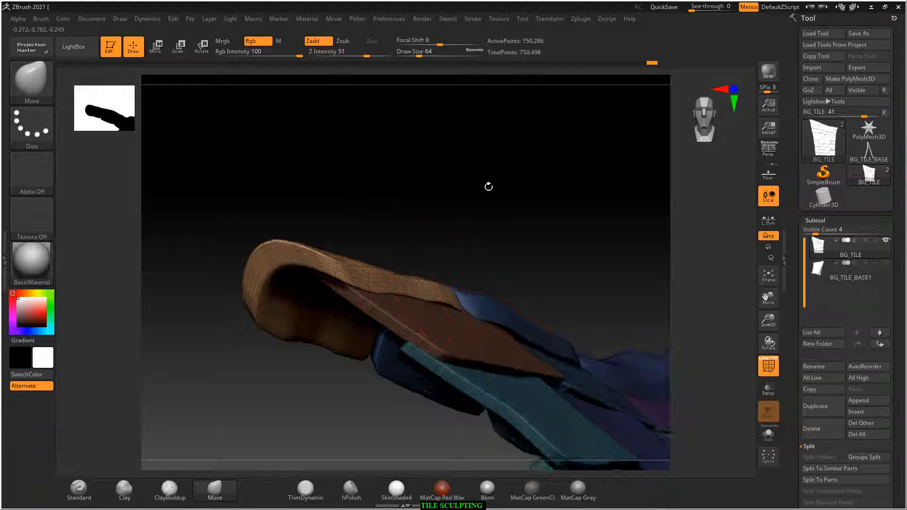
Isolate and mask the pink end tile of the ridge, show all the tiles, and invert the mask.
mouse_move(488, 185)
mouse_down()
mouse_move(597, 200)
mouse_move(557, 186)
mouse_move(540, 253)
mouse_move(600, 208)
mouse_move(468, 221)
mouse_move(512, 223)
mouse_move(561, 284)
mouse_move(559, 237)
mouse_move(496, 327)
mouse_up()
ctrl+shift+click(496, 327)
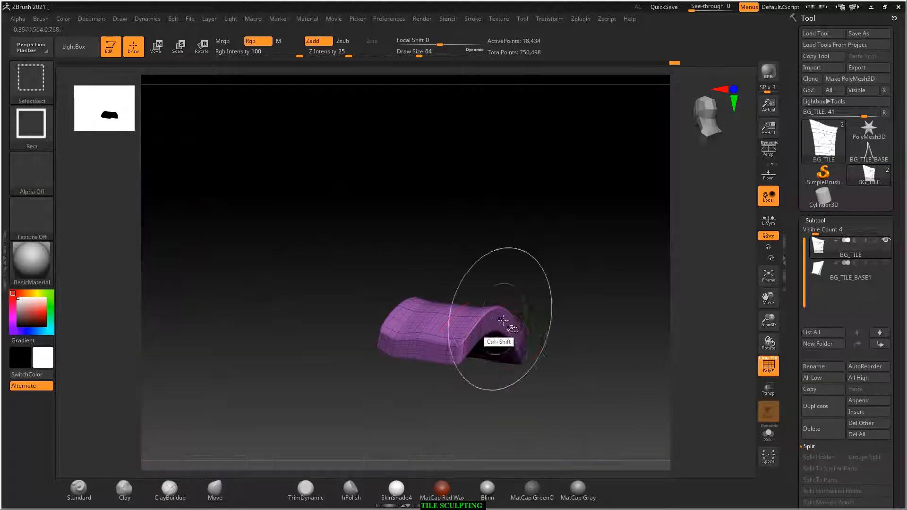
ctrl+drag(585, 238, 326, 427)
ctrl+click(606, 232)
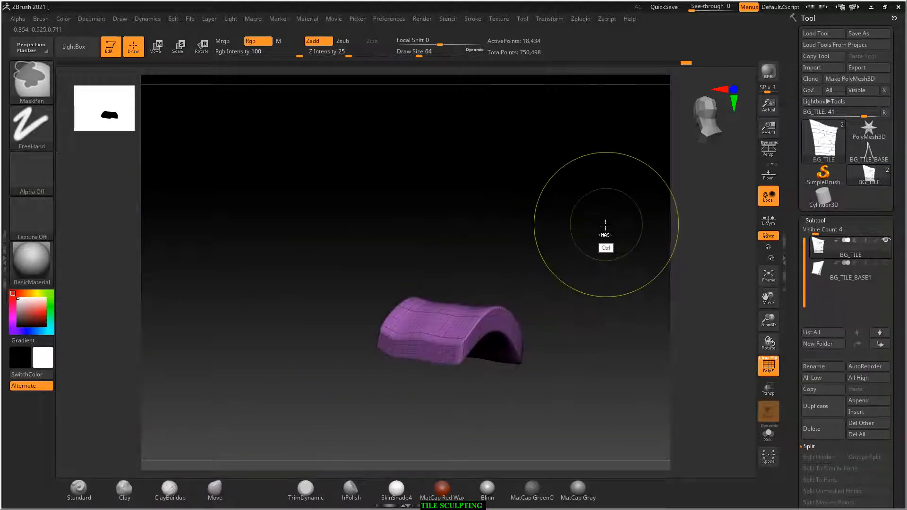
ctrl+drag(623, 226, 340, 430)
ctrl+shift+click(597, 233)
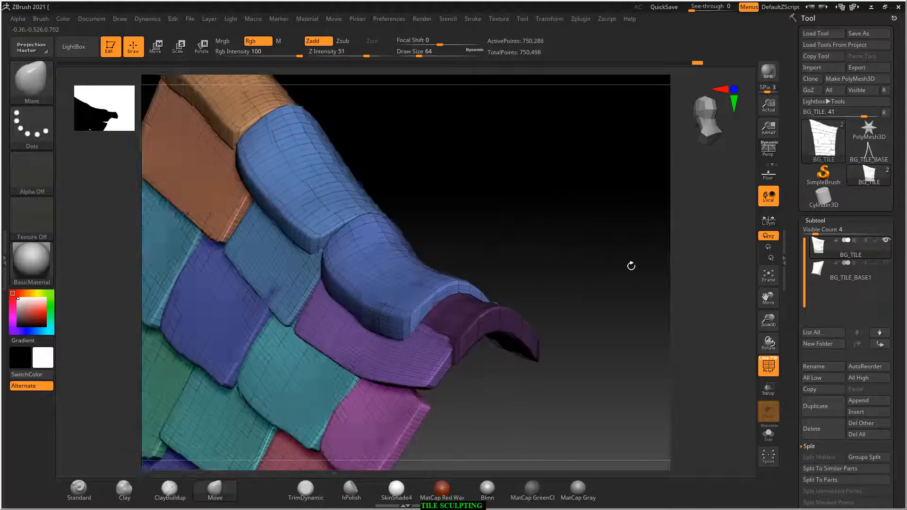
Pull the pink end tile's lower side edge and front corner outward over the purple tile with the Move brush.
drag(624, 265, 517, 354)
drag(598, 285, 574, 282)
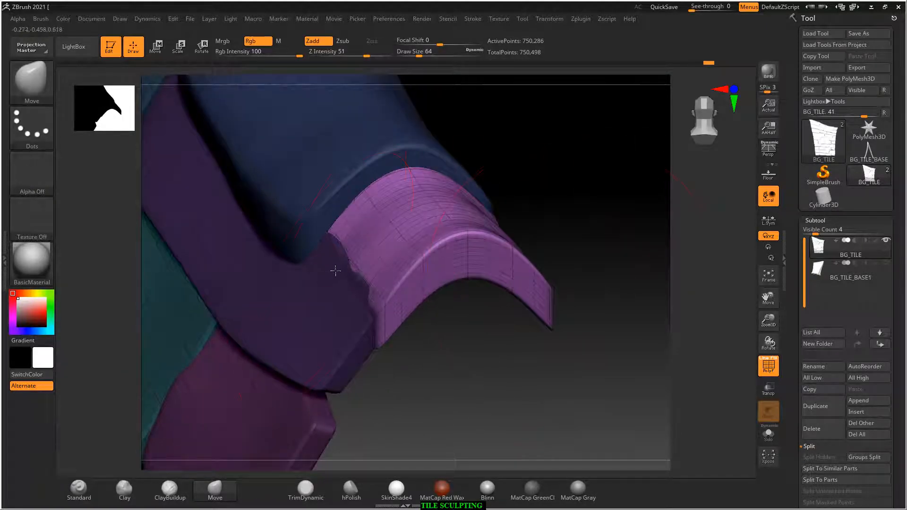
drag(336, 271, 310, 263)
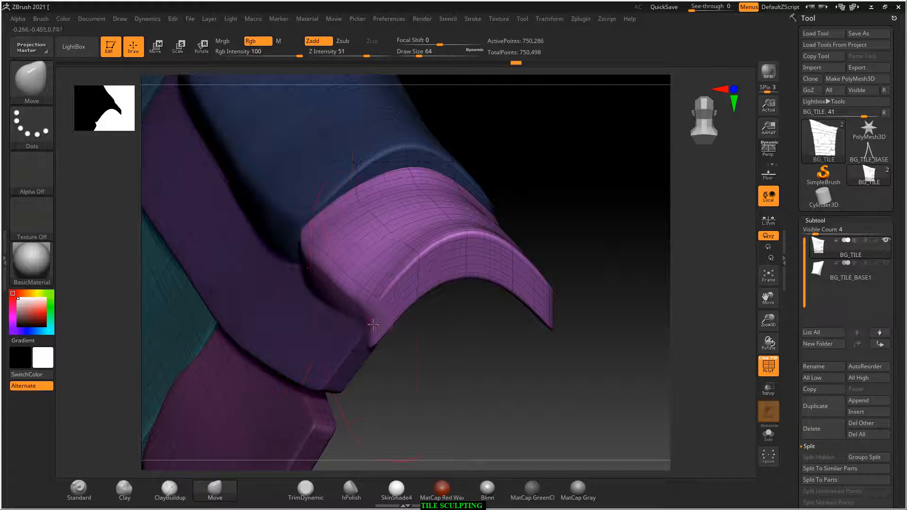
drag(373, 324, 355, 326)
mouse_move(528, 366)
mouse_down()
mouse_move(500, 407)
mouse_move(507, 364)
mouse_up()
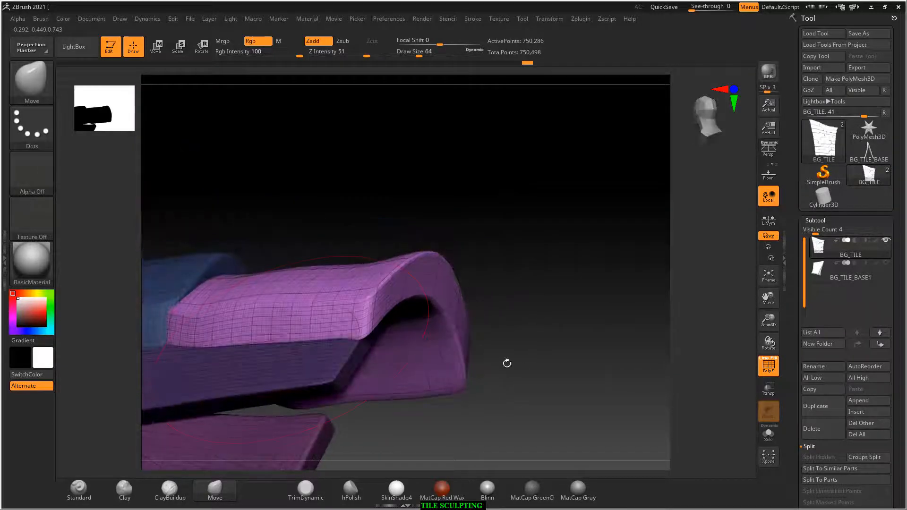
mouse_move(260, 342)
mouse_down()
mouse_move(243, 344)
mouse_move(284, 334)
mouse_up()
Clear the mask, turn off the PolyFrame display, and bring the full tiled roof section into view.
mouse_move(557, 259)
shift+mouse_down()
mouse_move(527, 208)
mouse_move(559, 318)
mouse_move(606, 243)
mouse_move(586, 279)
mouse_move(590, 303)
mouse_move(602, 309)
shift+mouse_up()
key(ctrl)
key(shift+f)
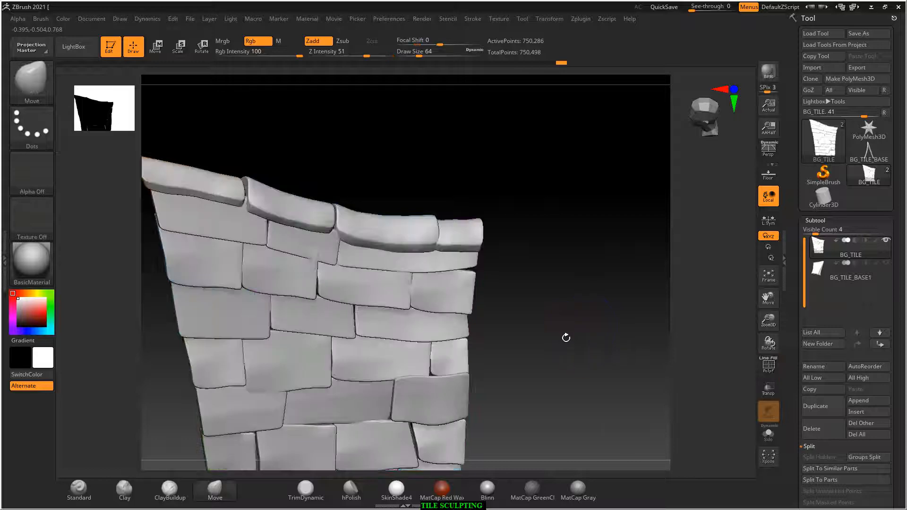
alt+drag(566, 338, 557, 277)
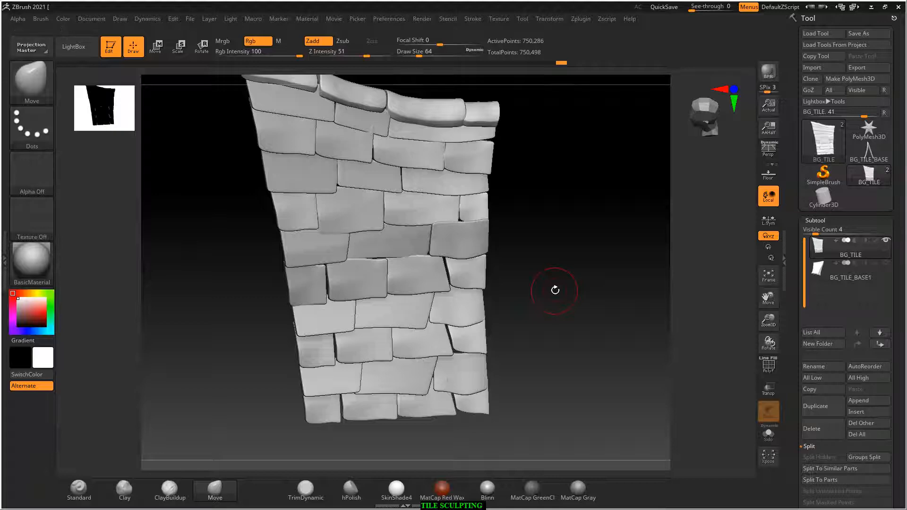
Bring up the PARK PROP SET.jpg reference in ACDSee Quick View over ZBrush, and get a close view of the ridge's upper end.
key(alt+Tab)
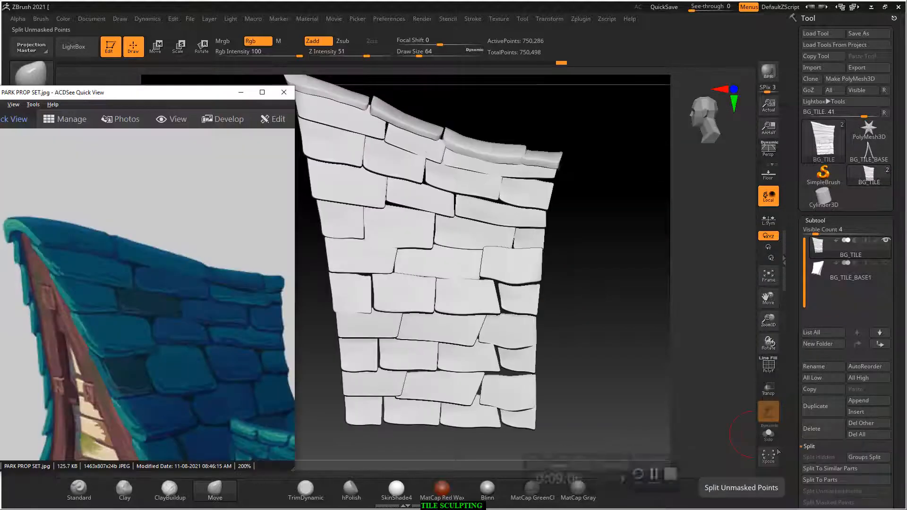
mouse_move(657, 322)
mouse_down()
mouse_move(633, 335)
mouse_move(665, 317)
mouse_move(688, 393)
mouse_move(688, 364)
mouse_move(679, 369)
mouse_up()
key(b)
key(m)
key(v)
drag(504, 147, 513, 208)
mouse_move(514, 170)
alt+mouse_down()
mouse_move(557, 177)
mouse_move(539, 154)
mouse_move(569, 205)
alt+mouse_up()
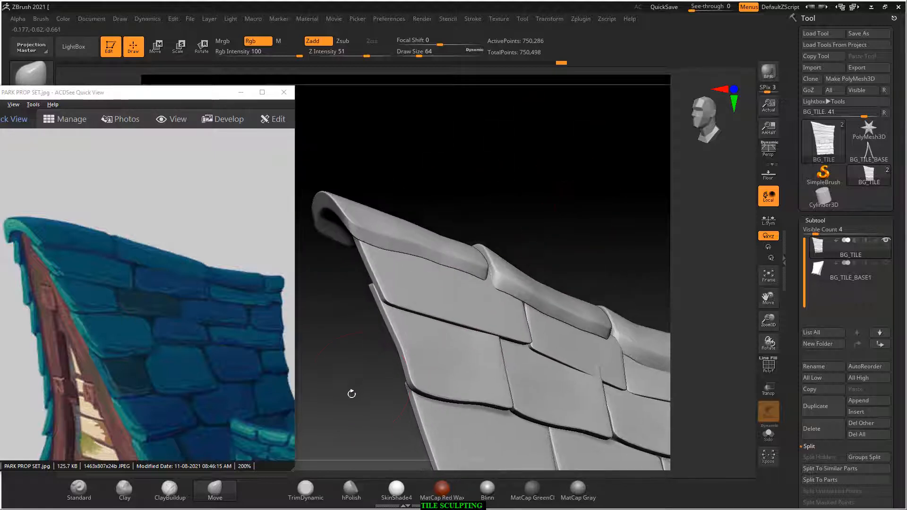
Sculpt raised strokes along the side and lower edges of the tile below the uppermost ridge tile with the Standard brush at draw size 10.
click(77, 492)
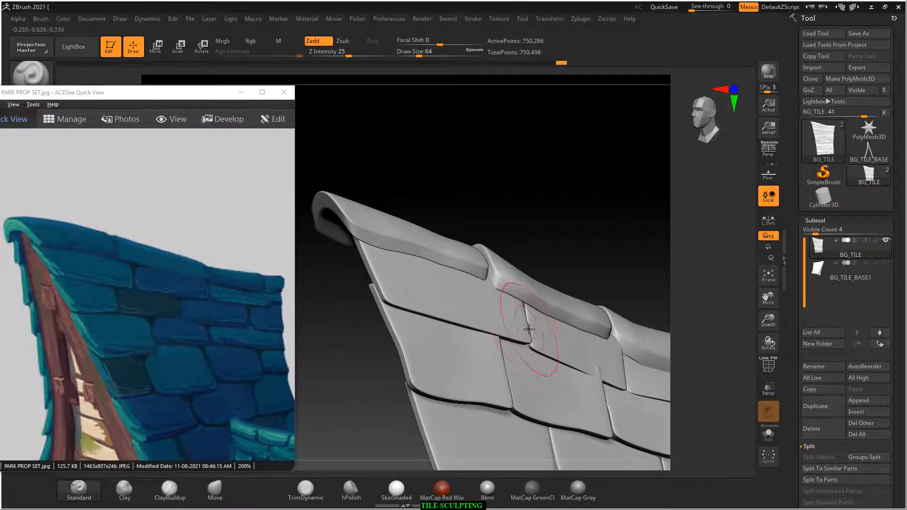
key(bracketleft)
key(bracketleft)
key(bracketleft)
alt+drag(530, 205, 513, 153)
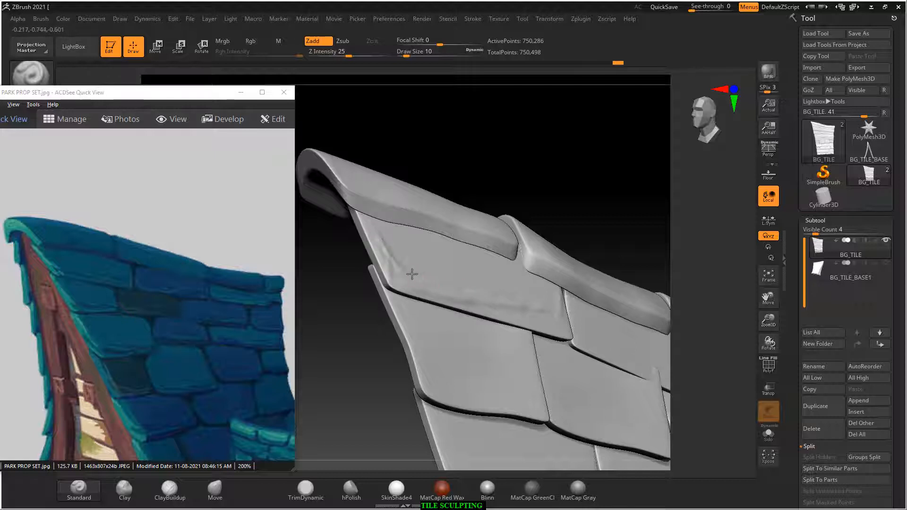
mouse_move(601, 201)
mouse_down()
mouse_move(600, 184)
mouse_move(547, 186)
mouse_move(595, 184)
mouse_up()
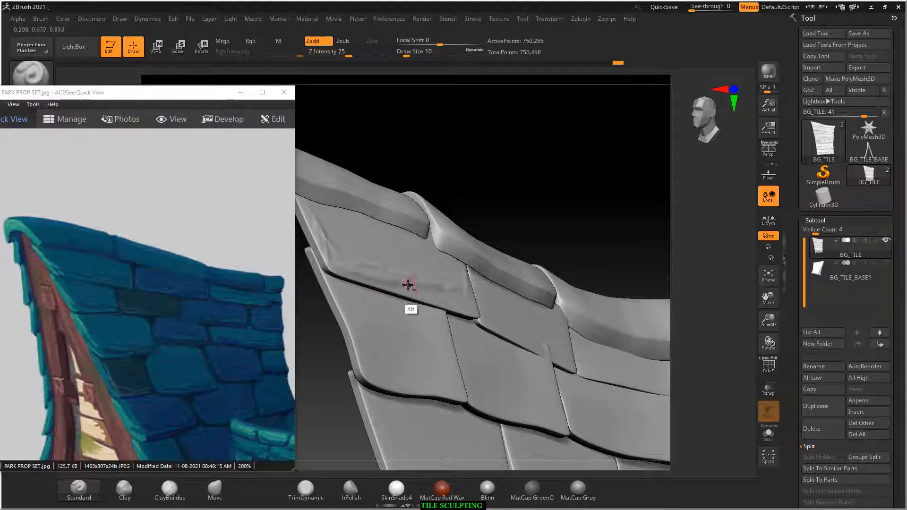
drag(465, 291, 477, 203)
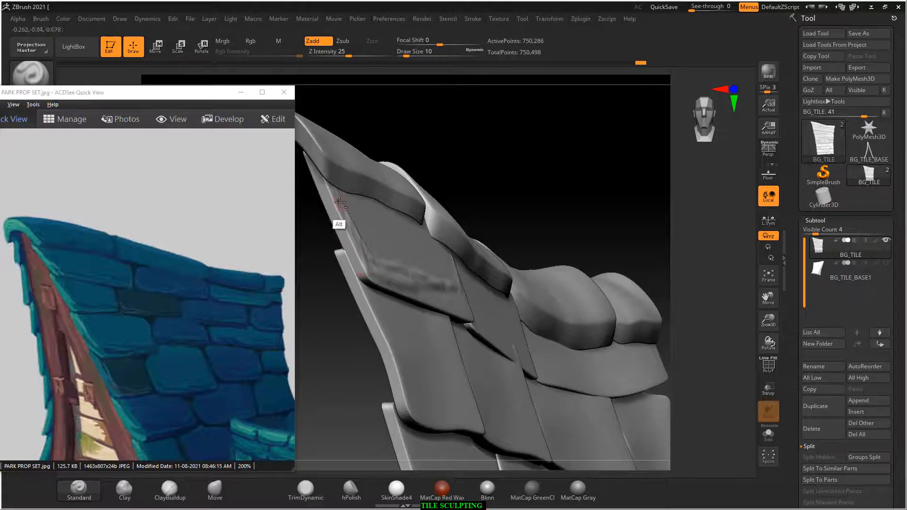
drag(449, 157, 436, 248)
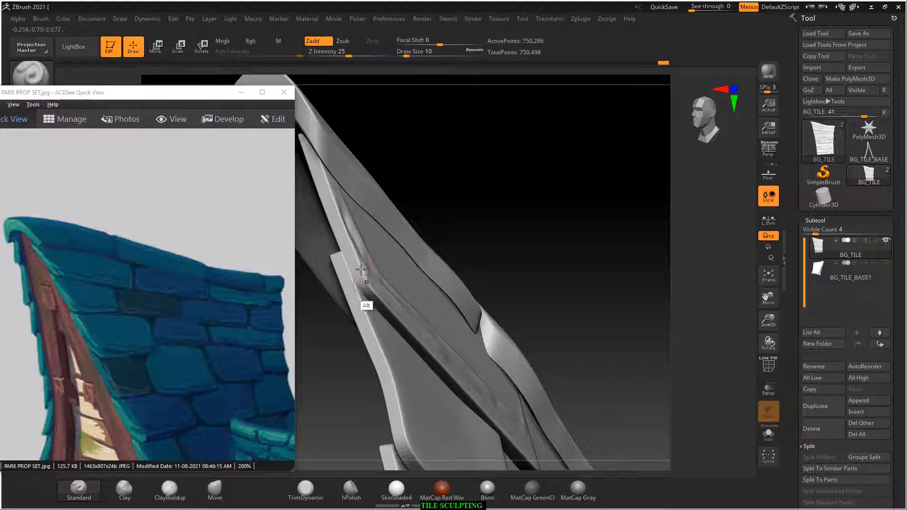
Carve along the same tile's side edge, rounded corner and lower edge with the Standard brush in Zsub mode, smoothing the strokes.
click(350, 42)
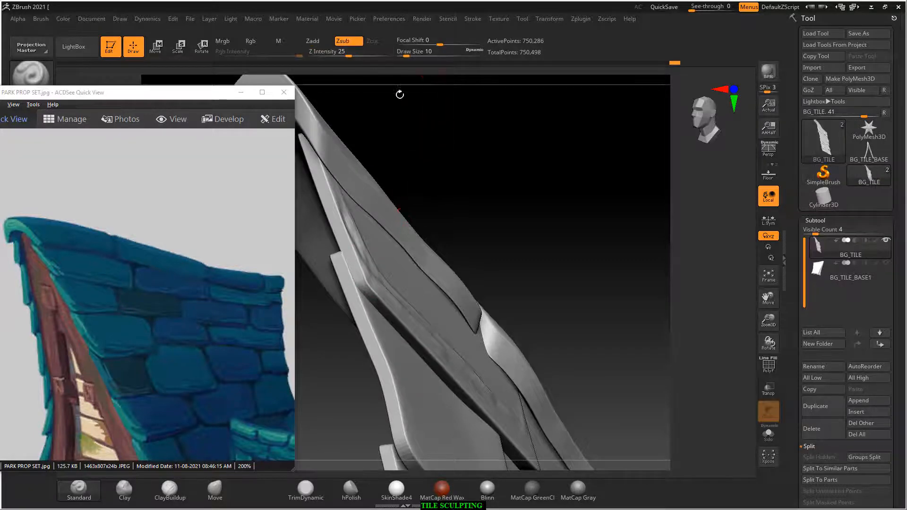
drag(401, 91, 435, 175)
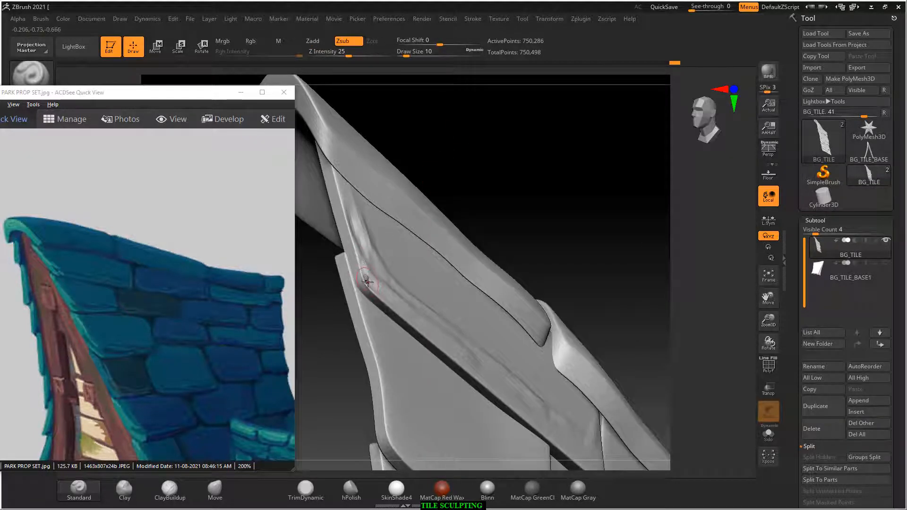
key(shift)
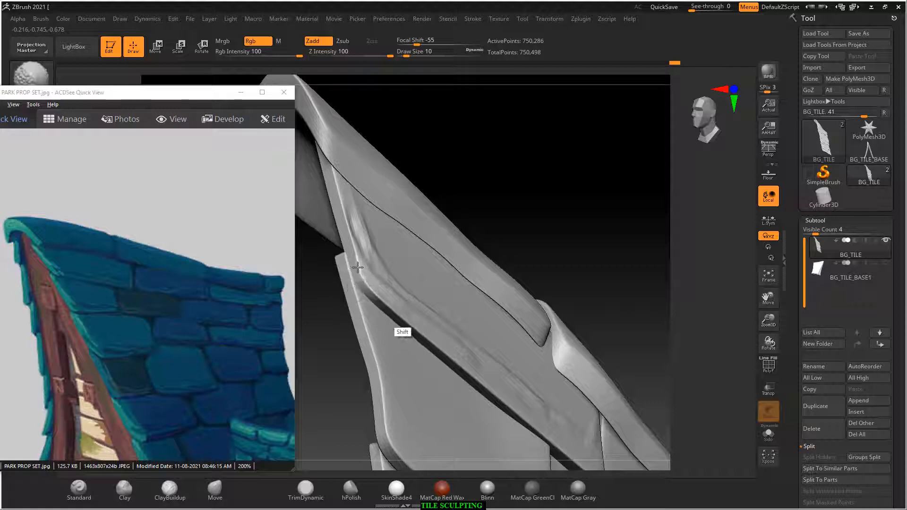
mouse_move(520, 199)
mouse_down()
mouse_move(546, 202)
mouse_move(529, 205)
mouse_up()
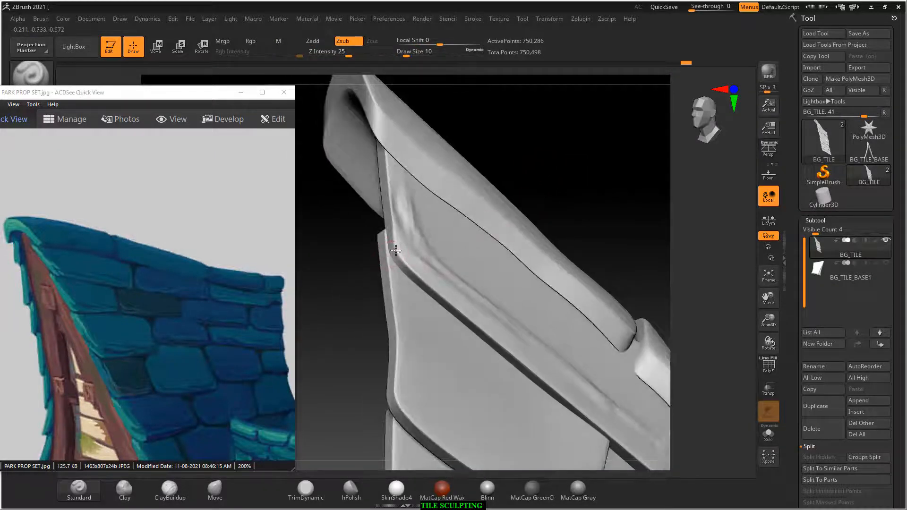
alt+drag(407, 254, 497, 332)
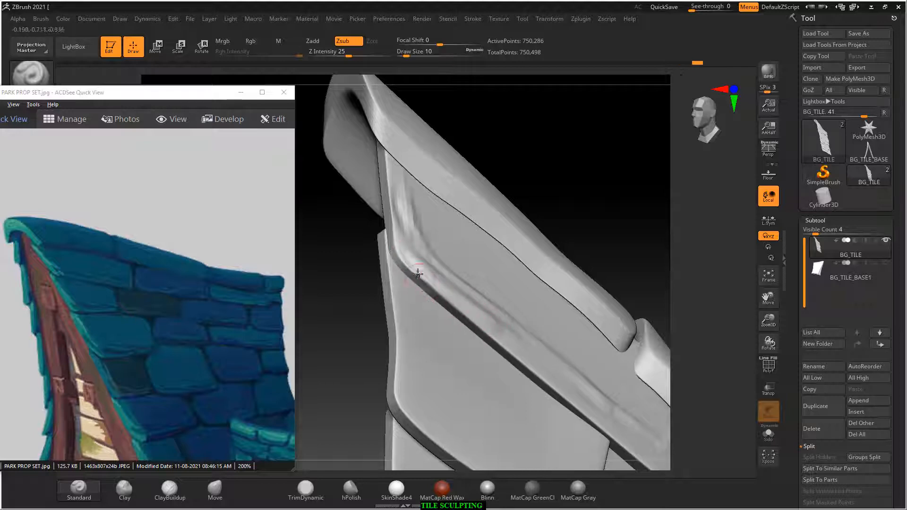
drag(584, 256, 605, 163)
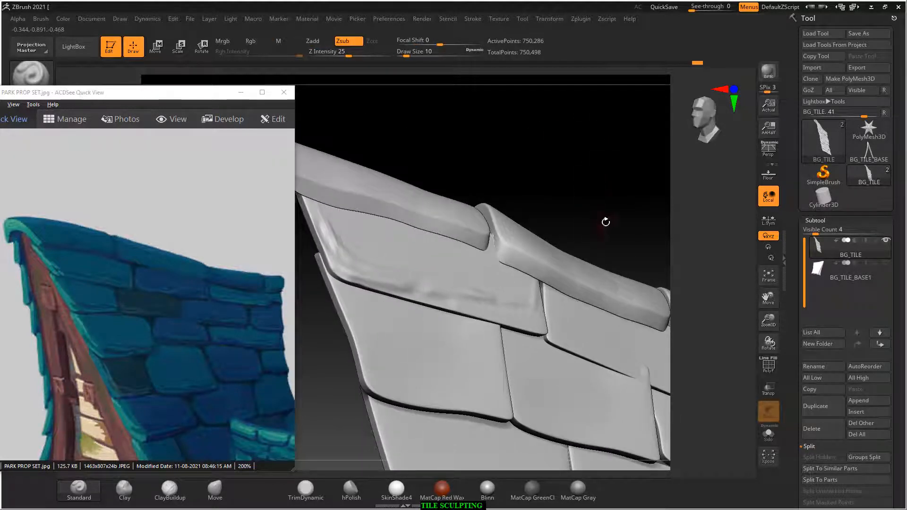
drag(610, 230, 555, 309)
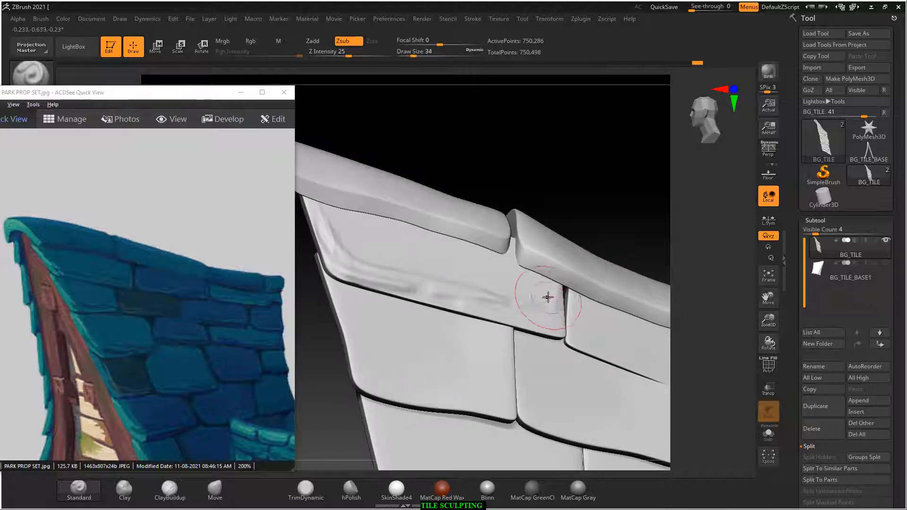
Recess the tile's far end in Zsub mode at draw size 38, and switch to the ClayBuildup brush in Zadd mode.
key(bracketright)
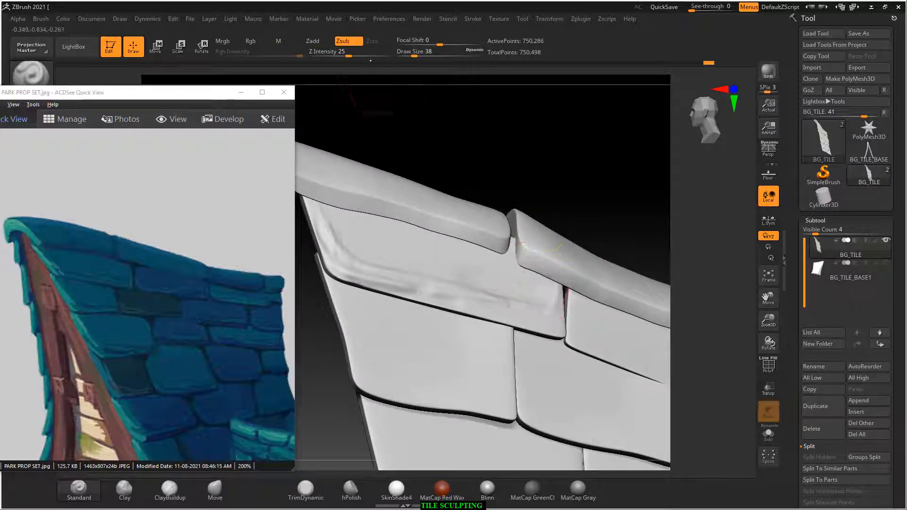
click(326, 40)
click(171, 491)
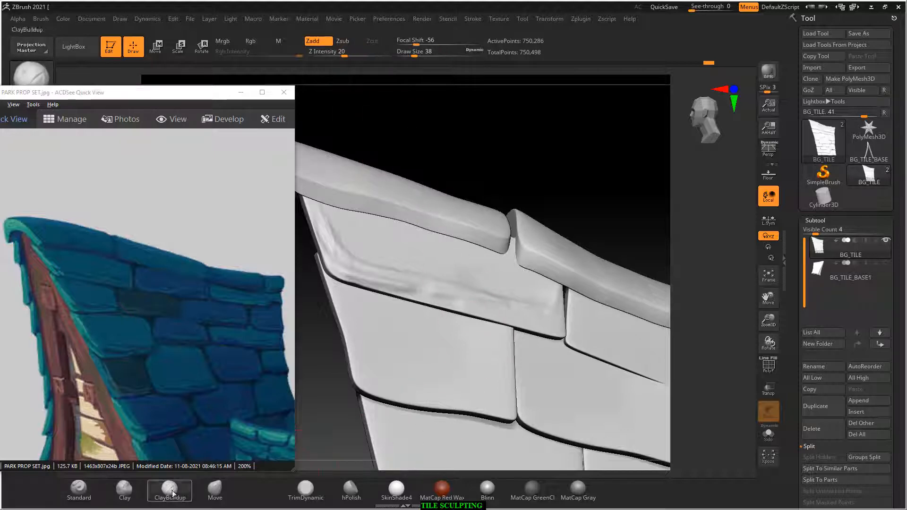
Try building up the tile's upper face with ClayBuildup strokes at intensity 20, and undo them.
drag(573, 209, 555, 183)
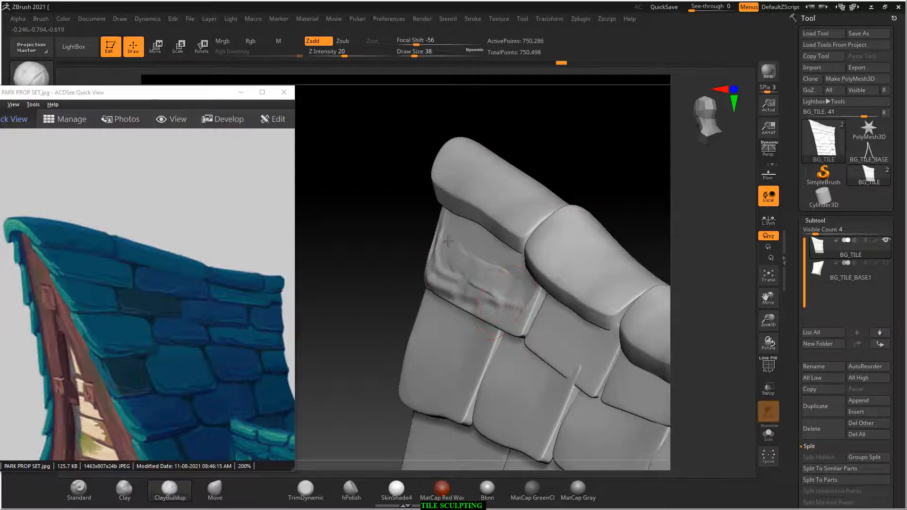
drag(449, 242, 449, 242)
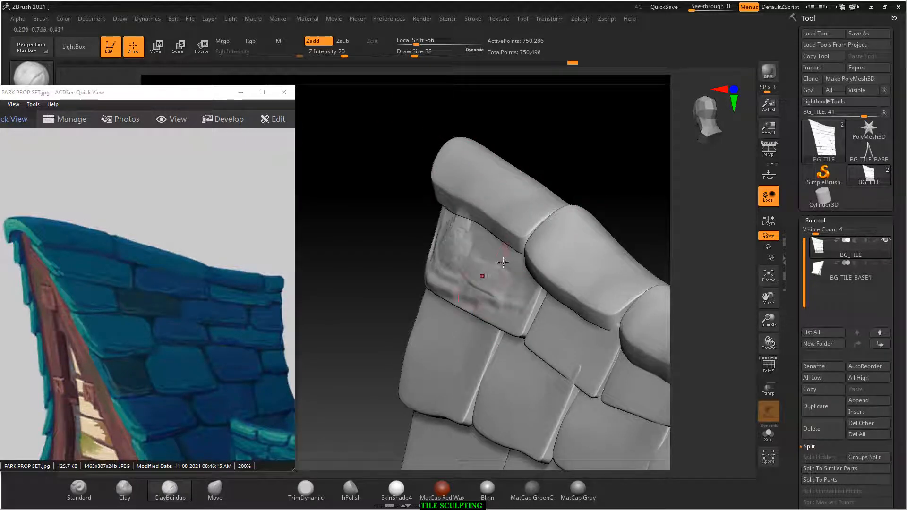
drag(603, 159, 498, 217)
key(ctrl)
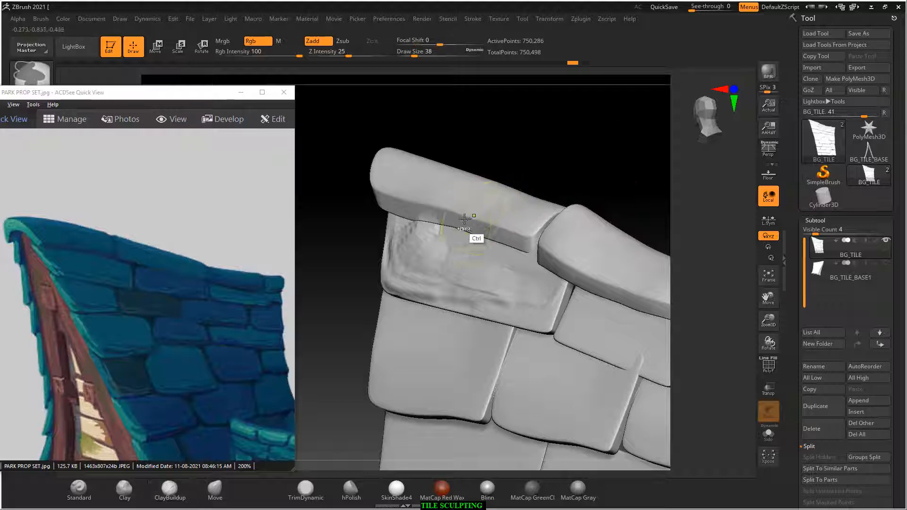
key(ctrl)
mouse_move(543, 157)
mouse_down()
mouse_move(557, 163)
mouse_move(593, 150)
mouse_move(586, 164)
mouse_move(456, 221)
mouse_up()
key(ctrl+z)
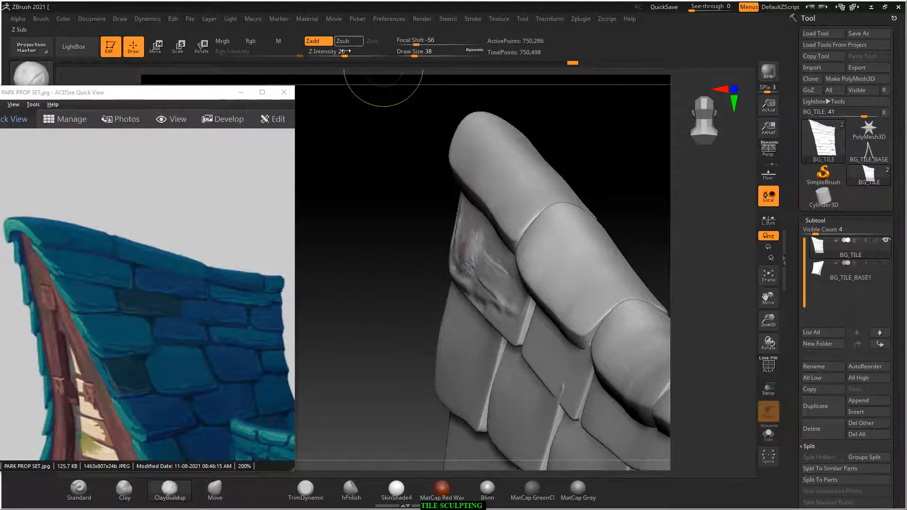
Set the Z intensity to 1, and add and smooth faint ClayBuildup strokes over the top tile and the neighbouring ridge tiles.
drag(345, 53, 343, 53)
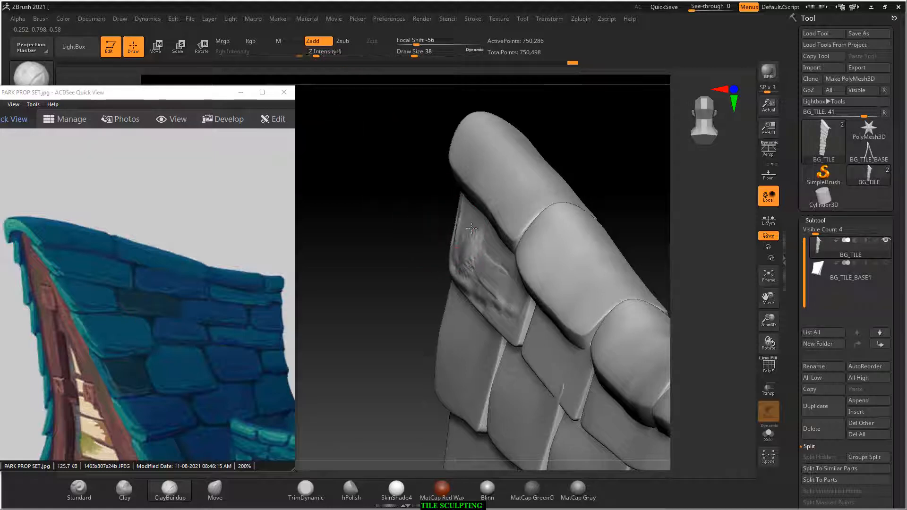
drag(417, 243, 502, 290)
drag(559, 152, 577, 162)
mouse_move(423, 221)
shift+mouse_down()
mouse_move(365, 224)
mouse_move(506, 242)
shift+mouse_up()
drag(563, 174, 584, 145)
drag(570, 263, 536, 261)
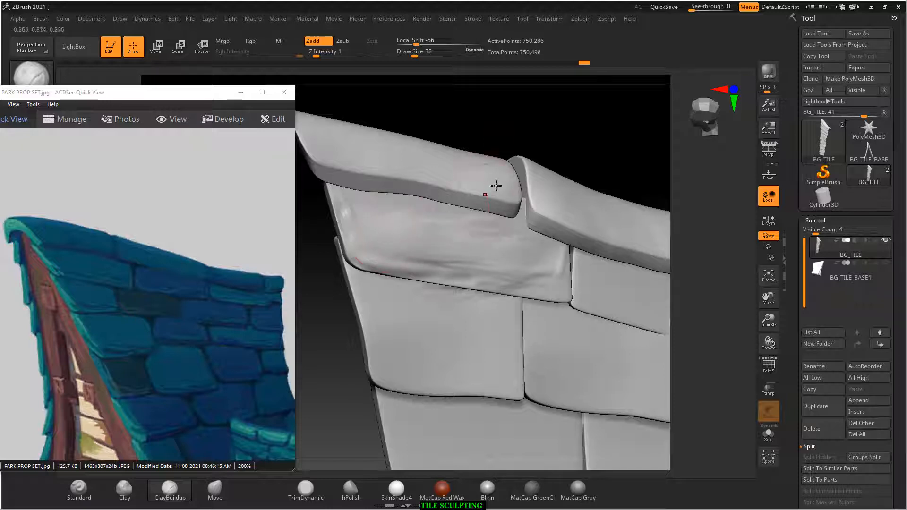
mouse_move(571, 120)
mouse_down()
mouse_move(603, 133)
mouse_move(563, 134)
mouse_move(573, 126)
mouse_move(577, 139)
mouse_move(608, 117)
mouse_up()
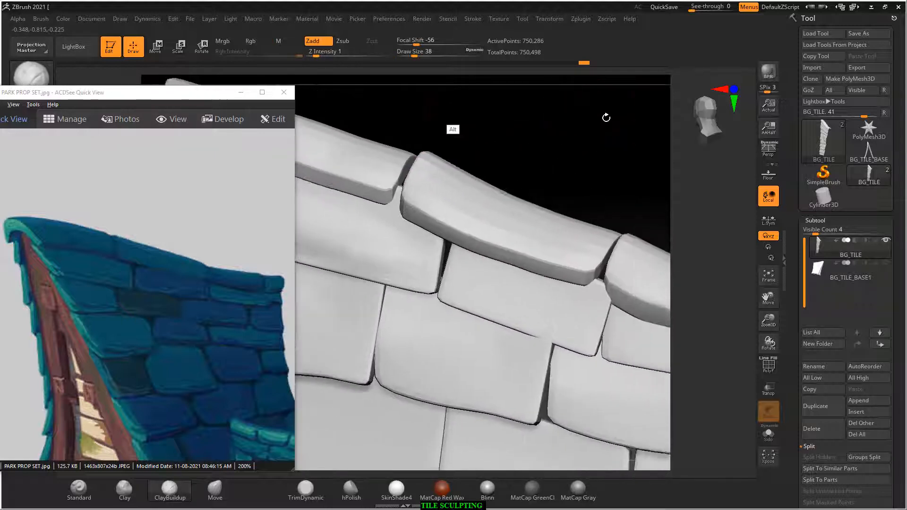
Show more of the roof in the reference image, and isolate the outer edge tile in the second row below the ridge.
drag(238, 368, 154, 321)
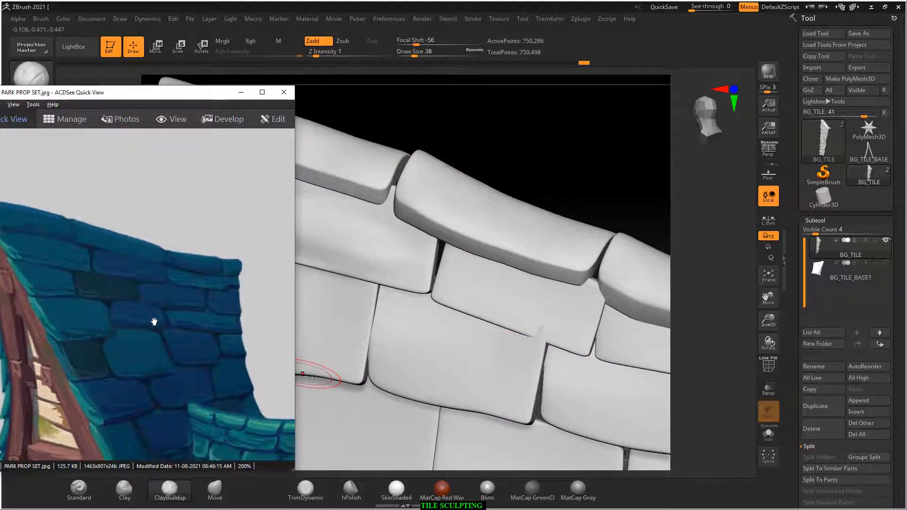
drag(509, 153, 565, 121)
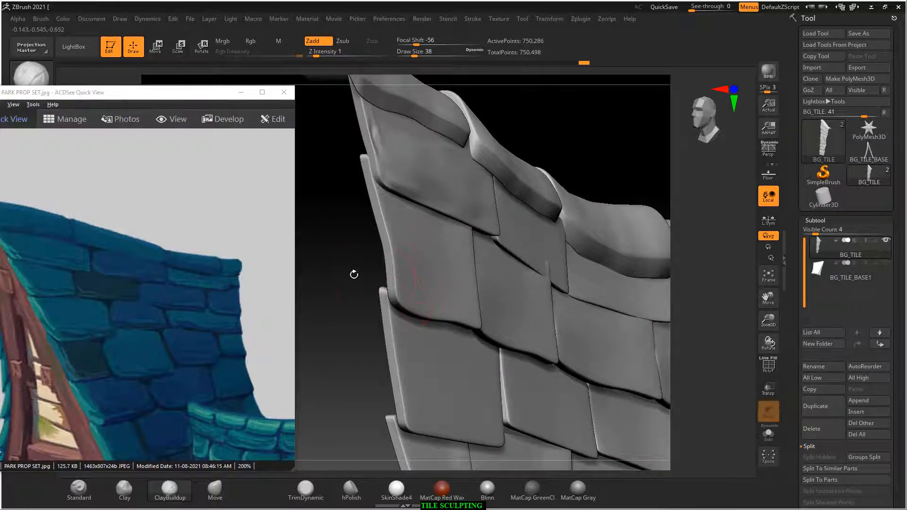
drag(354, 275, 339, 261)
key(ctrl+shift)
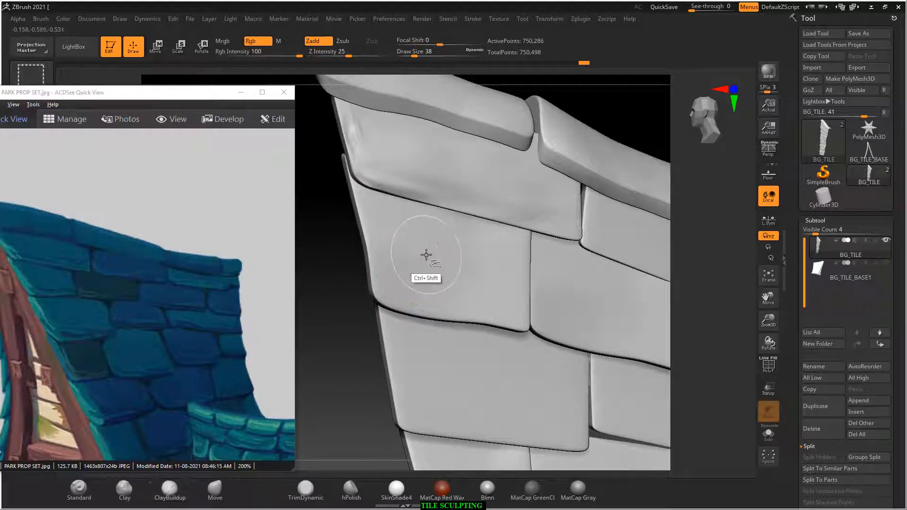
ctrl+shift+click(426, 255)
mouse_move(539, 241)
mouse_down()
mouse_move(612, 245)
mouse_move(626, 219)
mouse_move(581, 228)
mouse_up()
Paint an L-shaped mask just inside the isolated tile's side and lower edges, and invert the mask.
key(ctrl)
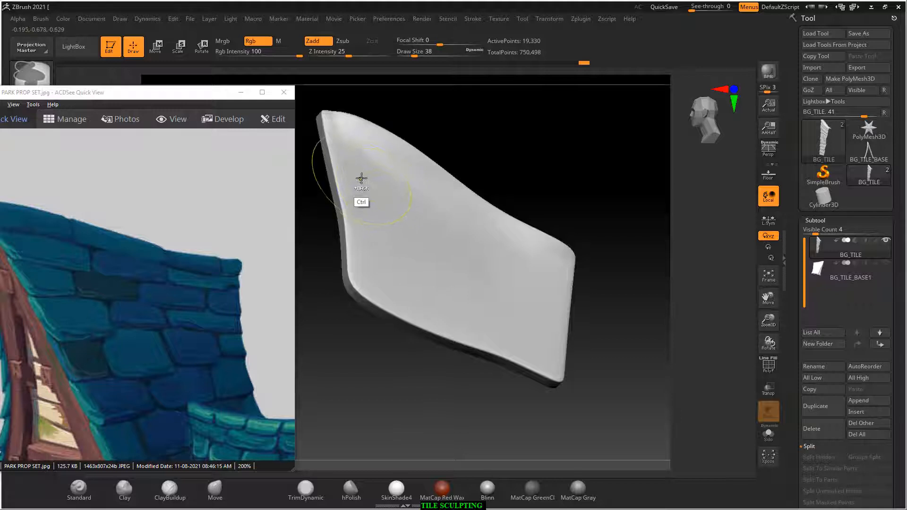
mouse_move(362, 178)
ctrl+mouse_down()
mouse_move(371, 239)
mouse_move(425, 283)
mouse_move(494, 307)
mouse_move(469, 269)
mouse_move(490, 294)
ctrl+mouse_up()
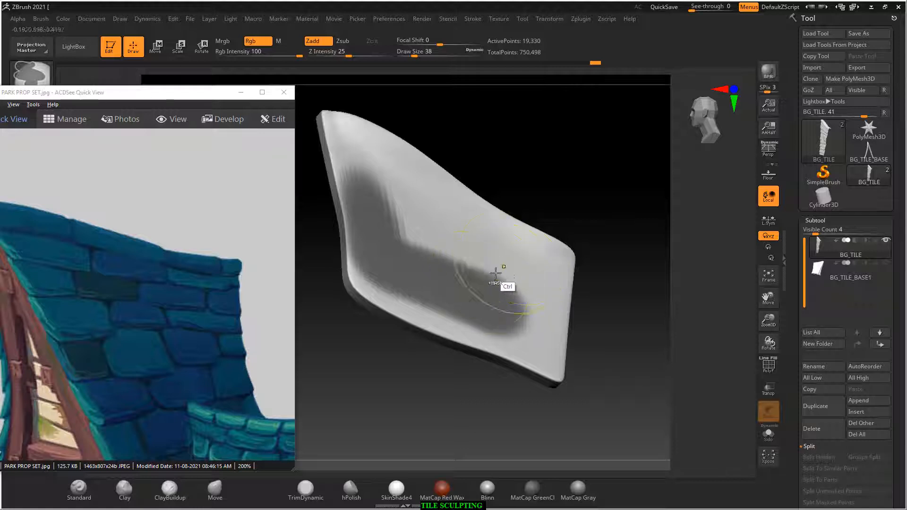
ctrl+drag(522, 314, 544, 282)
ctrl+drag(487, 335, 533, 327)
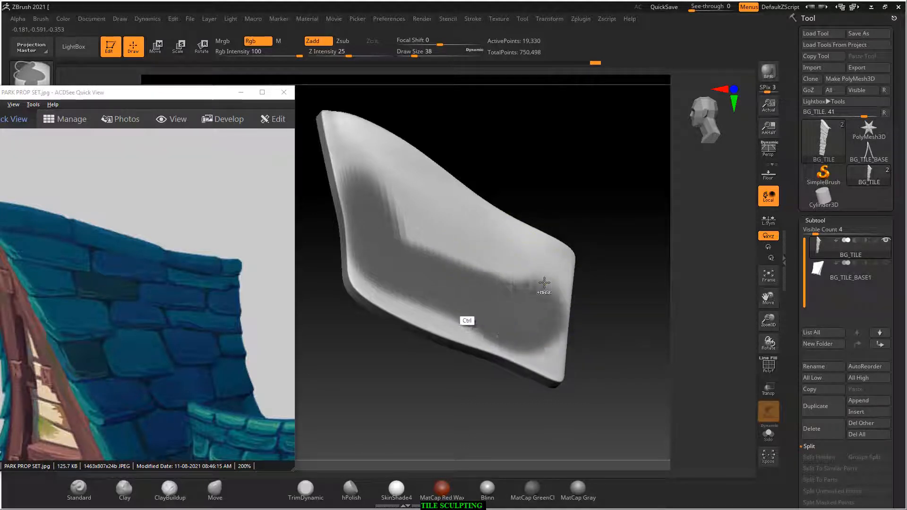
ctrl+click(593, 176)
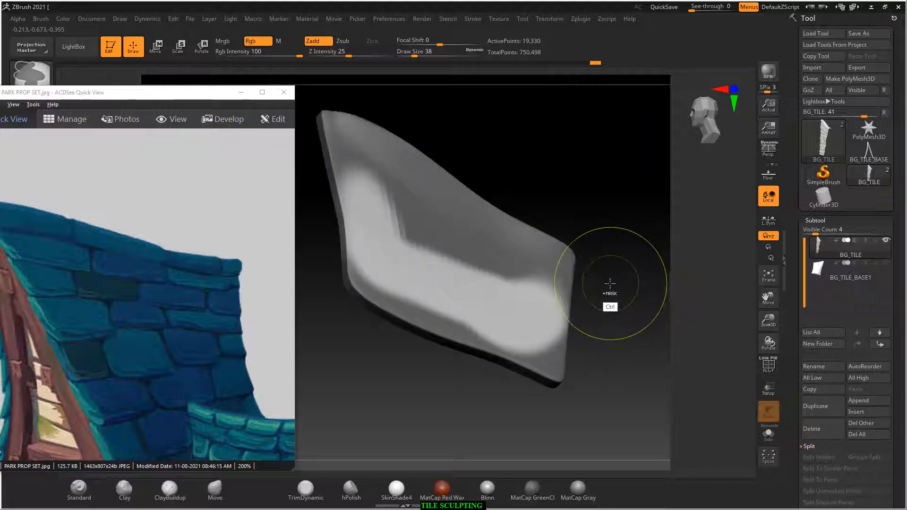
Try ClayBuildup strokes on the tile's unmasked band at intensity 1, extend the mask at the rounded corner, and clear the mask.
key(b)
key(c)
key(b)
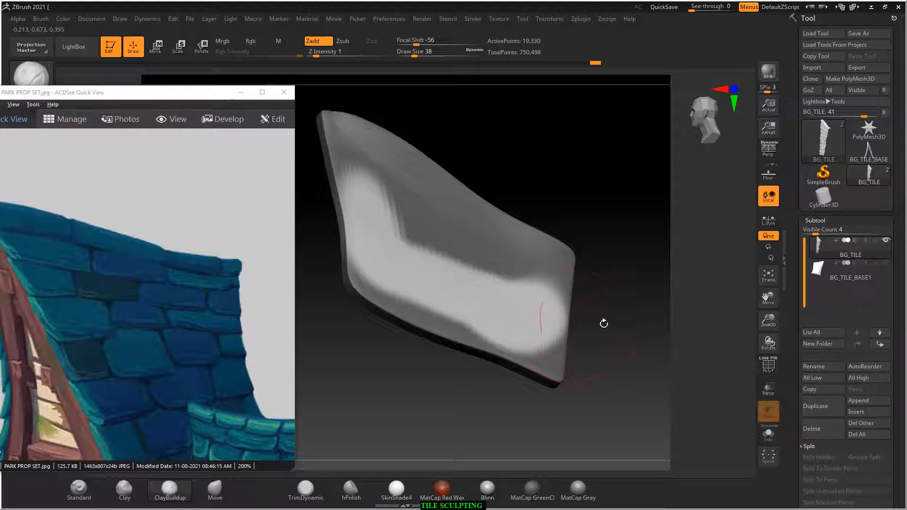
mouse_move(603, 324)
mouse_down()
mouse_move(618, 344)
mouse_move(605, 304)
mouse_move(636, 308)
mouse_move(638, 326)
mouse_move(612, 312)
mouse_move(600, 272)
mouse_move(625, 260)
mouse_move(449, 260)
mouse_move(589, 183)
mouse_move(641, 193)
mouse_move(399, 247)
mouse_up()
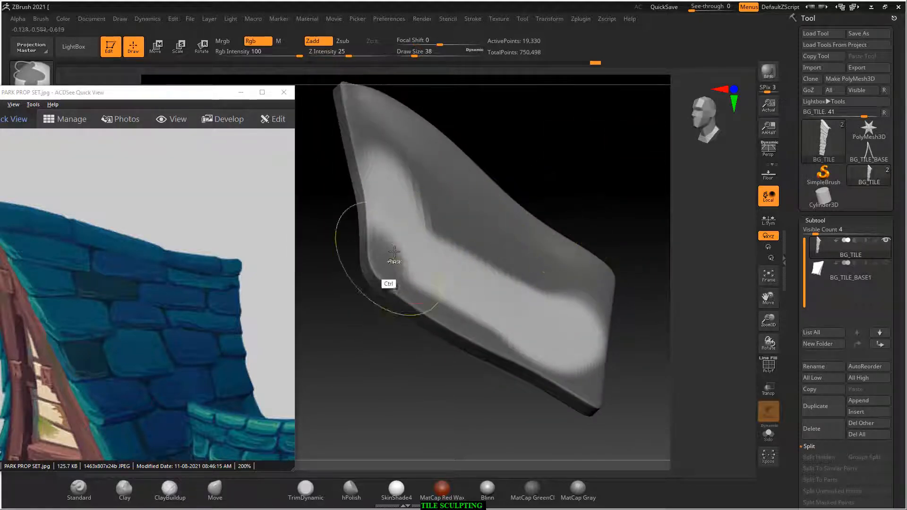
ctrl+drag(622, 148, 624, 176)
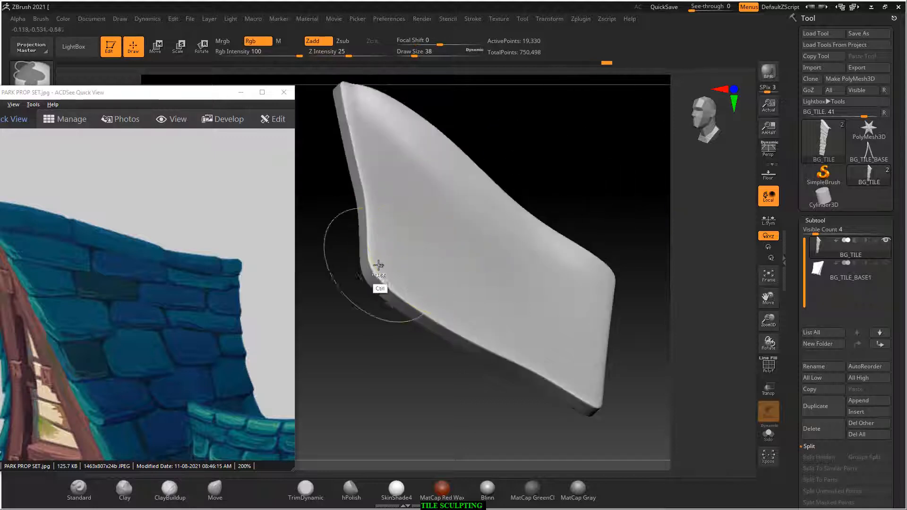
Try masking a band along the isolated tile's lower edge and unmasking the thickness side beneath it.
mouse_move(395, 284)
ctrl+mouse_down()
mouse_move(375, 262)
mouse_move(524, 345)
mouse_move(597, 402)
ctrl+mouse_up()
mouse_move(674, 347)
mouse_down()
mouse_move(613, 331)
mouse_move(627, 284)
mouse_move(607, 295)
mouse_up()
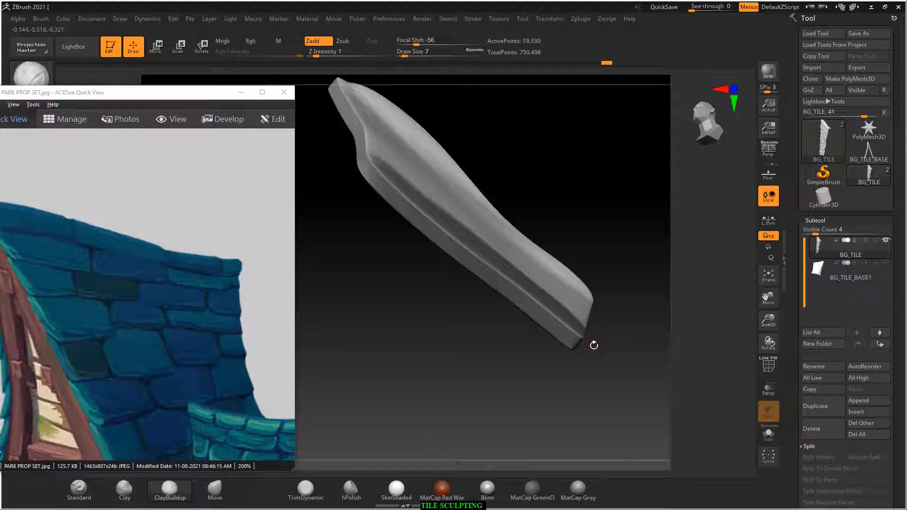
key(ctrl)
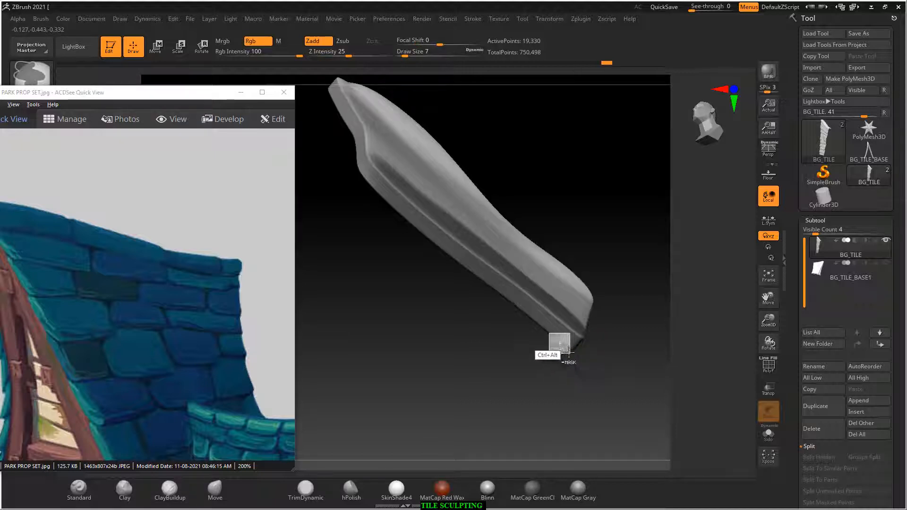
drag(569, 350, 570, 351)
key(ctrl+z)
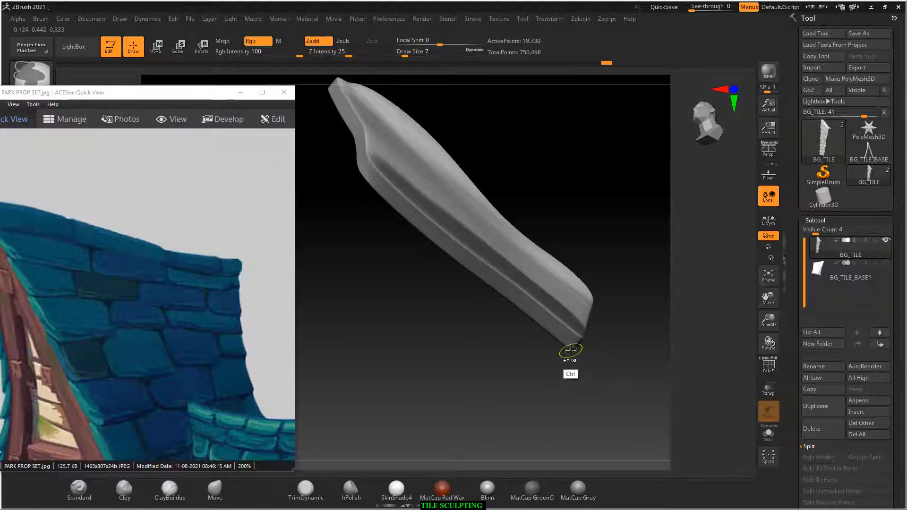
mouse_move(571, 348)
ctrl+alt+mouse_down()
mouse_move(416, 253)
mouse_move(359, 193)
ctrl+alt+mouse_up()
Try removing the mask from the lower band on the tile's back face, and check the front.
mouse_move(492, 177)
mouse_down()
mouse_move(577, 156)
mouse_move(538, 171)
mouse_move(561, 164)
mouse_up()
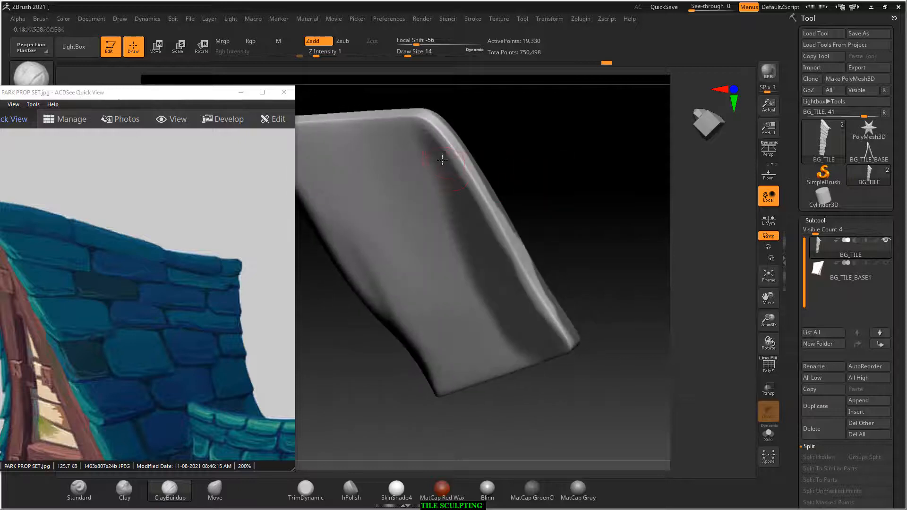
mouse_move(433, 143)
ctrl+alt+mouse_down()
mouse_move(436, 165)
mouse_move(429, 130)
mouse_move(458, 238)
mouse_move(475, 231)
mouse_move(484, 283)
ctrl+alt+mouse_up()
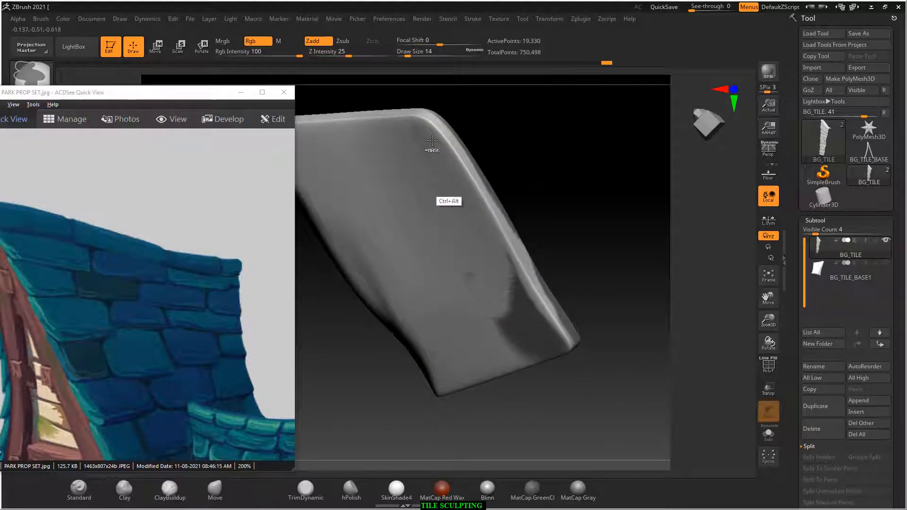
mouse_move(449, 201)
ctrl+alt+mouse_down()
mouse_move(522, 342)
mouse_move(495, 324)
mouse_move(552, 368)
mouse_move(552, 385)
ctrl+alt+mouse_up()
mouse_move(616, 237)
mouse_down()
mouse_move(596, 294)
mouse_move(546, 328)
mouse_move(538, 310)
mouse_up()
Hide the reference image and turn on BackfaceMask in the ClayBuildup brush's auto masking settings.
click(239, 91)
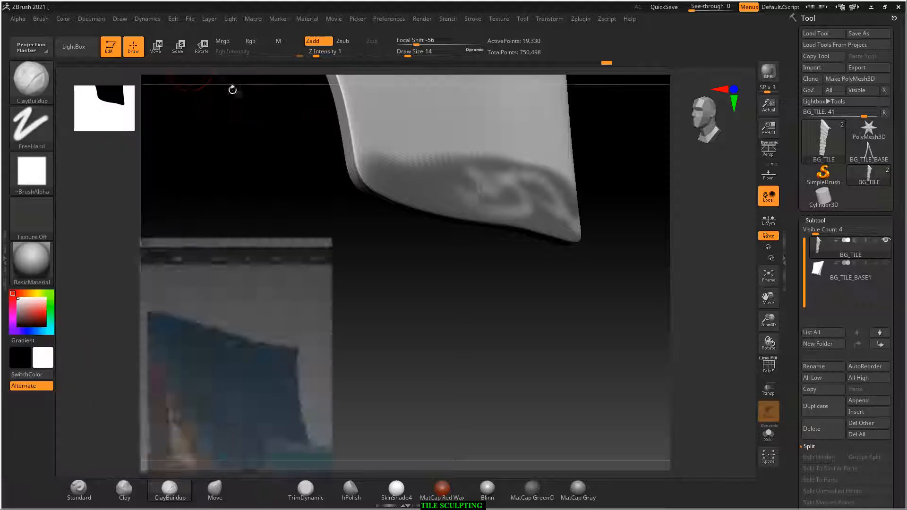
click(41, 18)
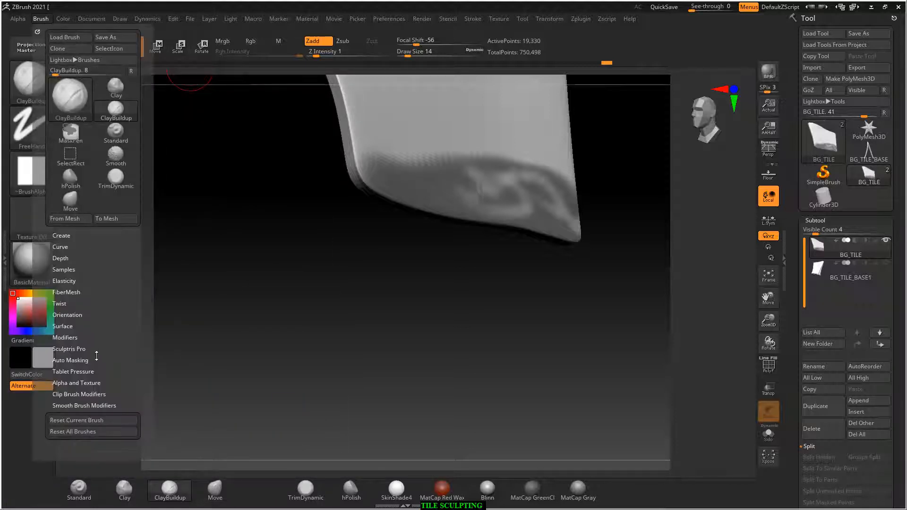
click(73, 338)
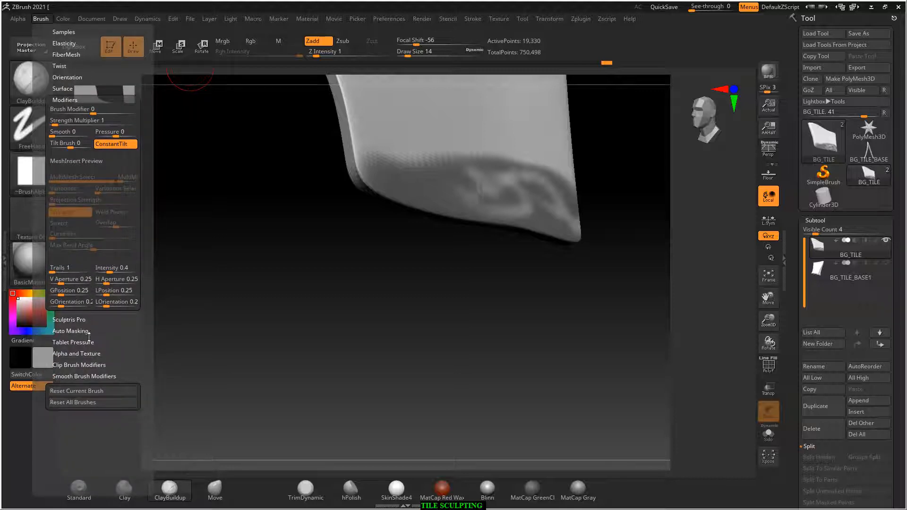
drag(97, 308, 90, 376)
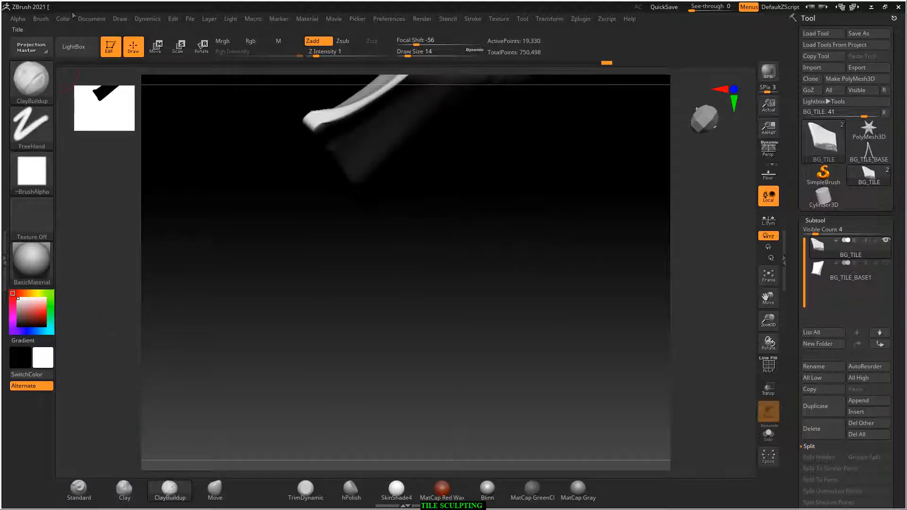
click(40, 19)
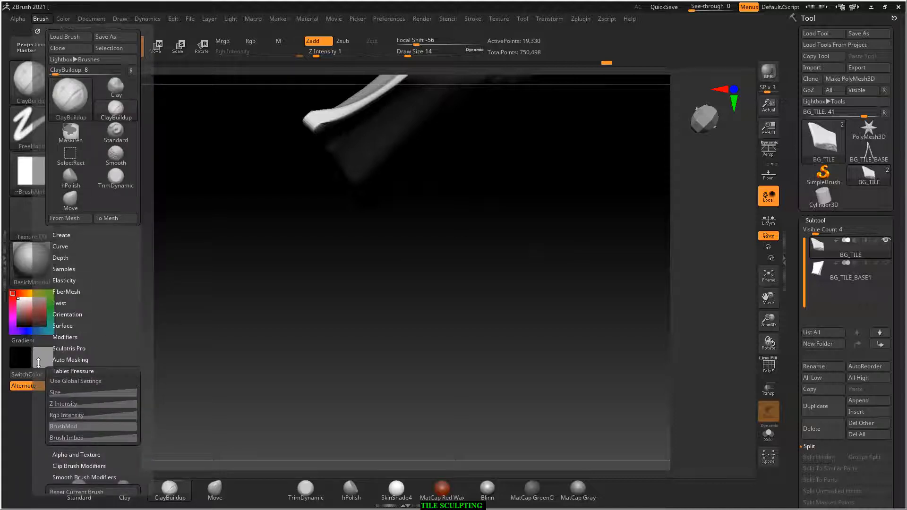
scroll(38, 362, down, 5)
click(84, 189)
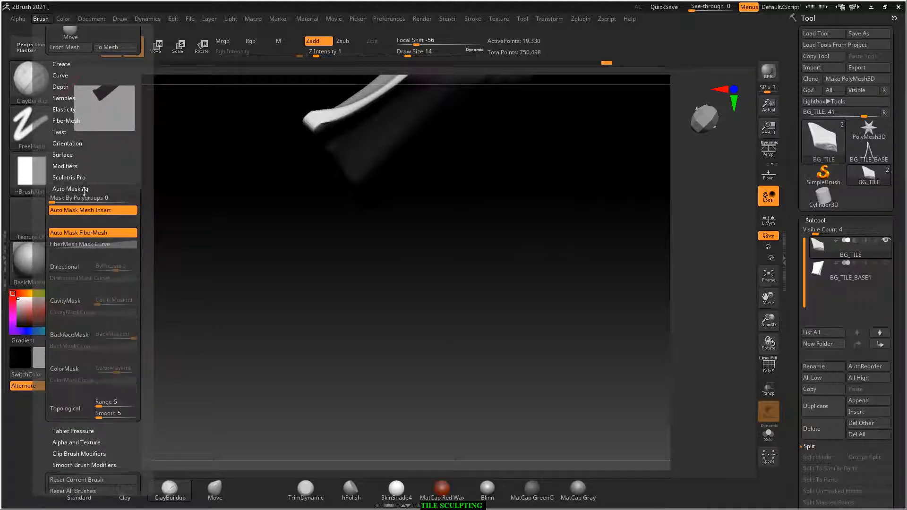
click(71, 335)
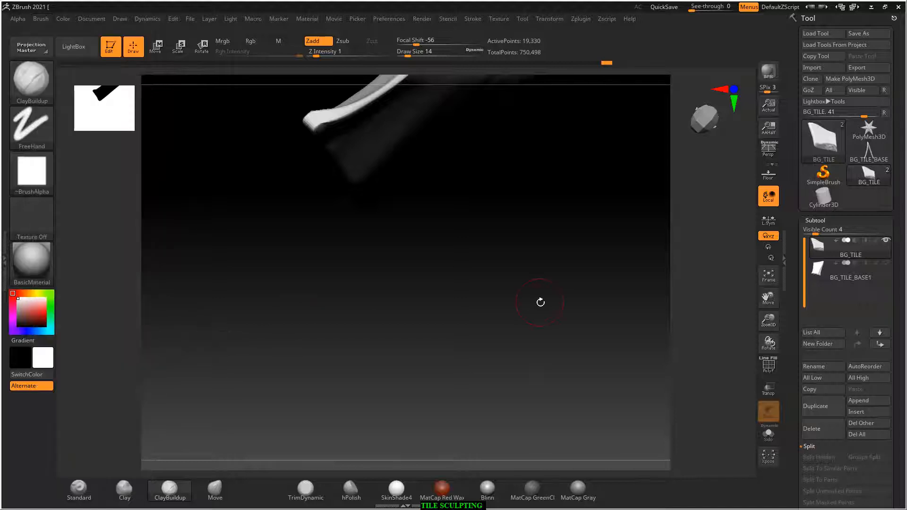
Paint a test mask patch in the middle of the tile's front face and inspect both sides of the tile.
mouse_move(554, 296)
mouse_down()
mouse_move(563, 348)
mouse_move(594, 289)
mouse_move(605, 289)
mouse_move(652, 370)
mouse_move(569, 330)
mouse_up()
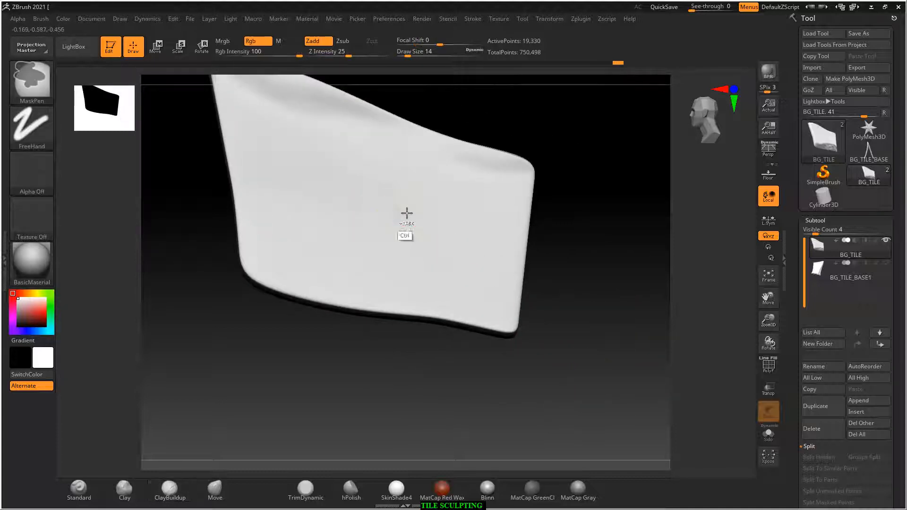
mouse_move(407, 213)
ctrl+mouse_down()
mouse_move(358, 234)
mouse_move(340, 276)
ctrl+mouse_up()
drag(548, 296, 647, 297)
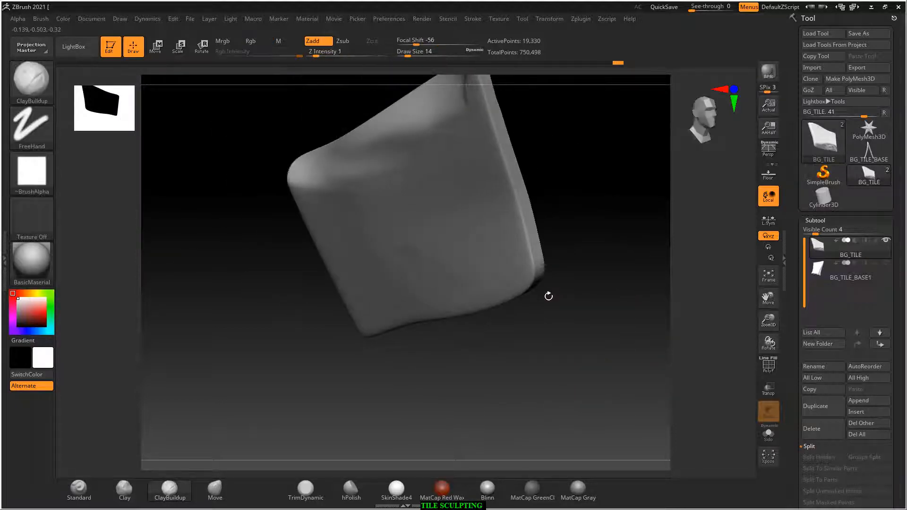
mouse_move(549, 296)
mouse_down()
mouse_move(546, 328)
mouse_move(525, 310)
mouse_up()
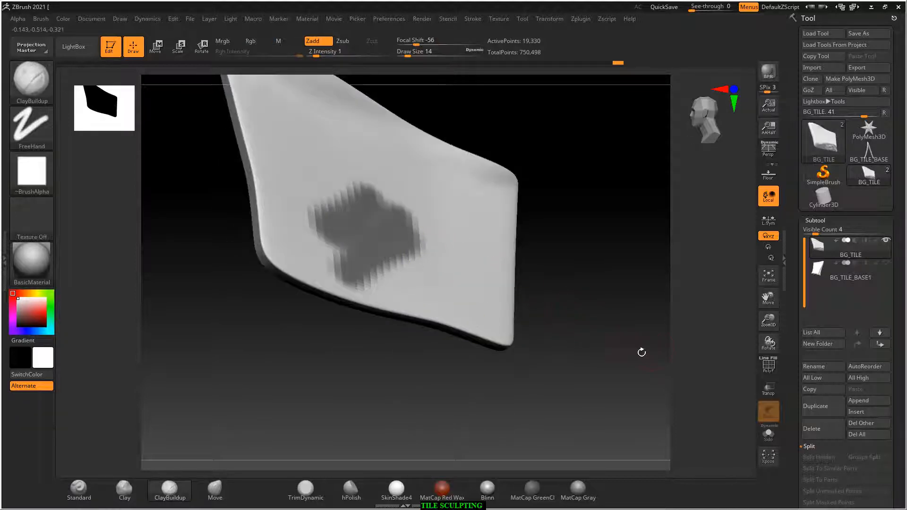
mouse_move(642, 353)
mouse_down()
mouse_move(633, 365)
mouse_move(629, 356)
mouse_up()
Bring back the reference image, mask a band along the tile's lower front edge, and unmask the thickness side beneath it.
key(alt+Tab)
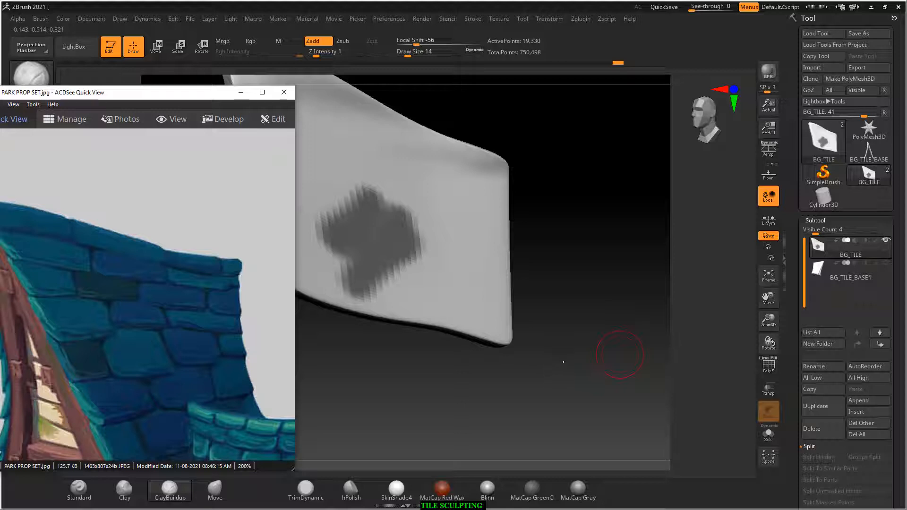
mouse_move(563, 362)
mouse_down()
mouse_move(582, 361)
mouse_move(569, 381)
mouse_move(554, 357)
mouse_move(602, 375)
mouse_move(543, 340)
mouse_up()
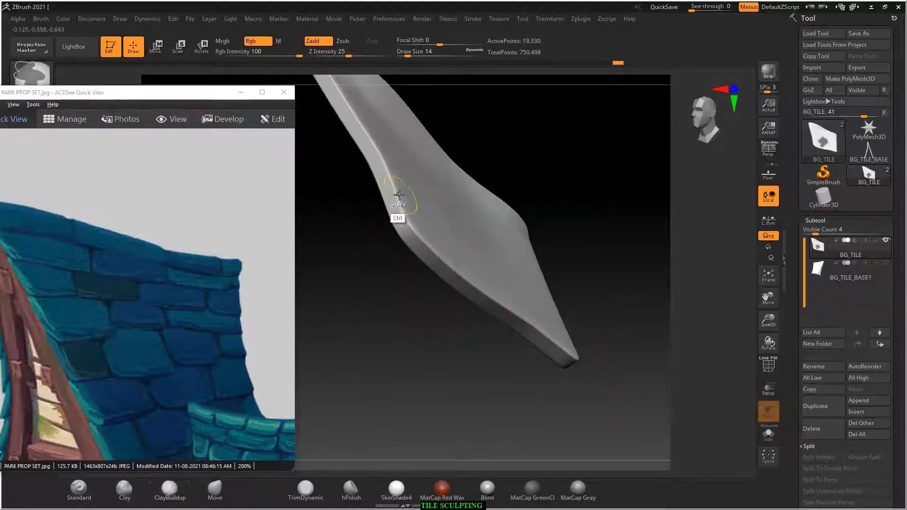
ctrl+drag(401, 195, 411, 215)
mouse_move(420, 249)
ctrl+mouse_down()
mouse_move(553, 359)
mouse_move(628, 336)
mouse_move(614, 326)
mouse_move(603, 281)
mouse_move(511, 283)
ctrl+mouse_up()
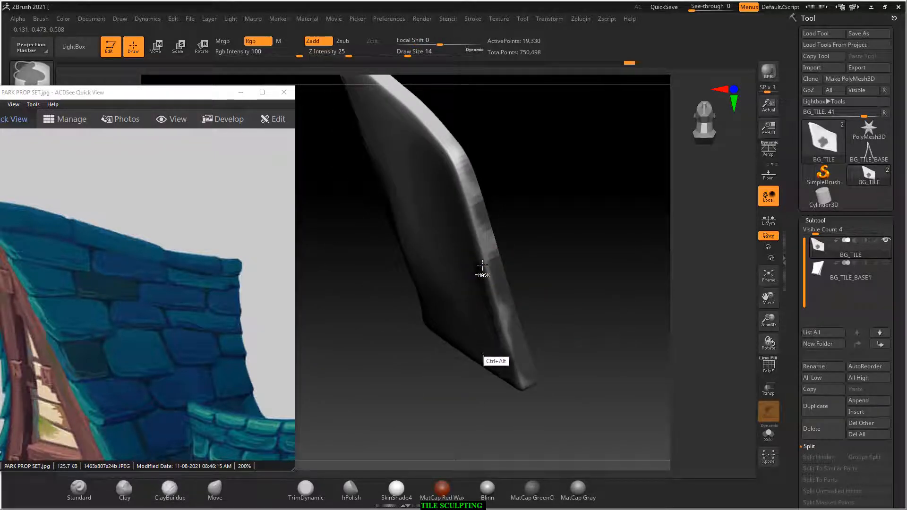
mouse_move(502, 334)
ctrl+alt+mouse_down()
mouse_move(514, 369)
mouse_move(497, 314)
mouse_move(494, 256)
ctrl+alt+mouse_up()
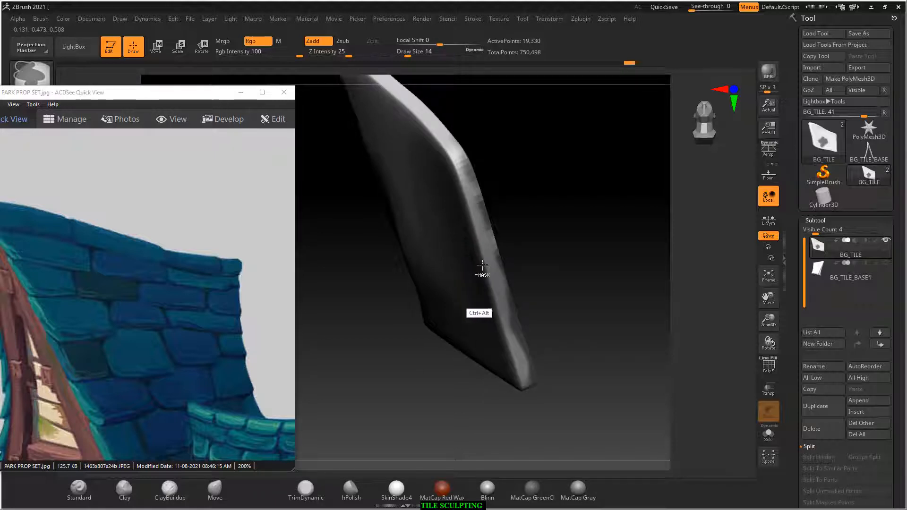
drag(546, 351, 581, 305)
key(ctrl)
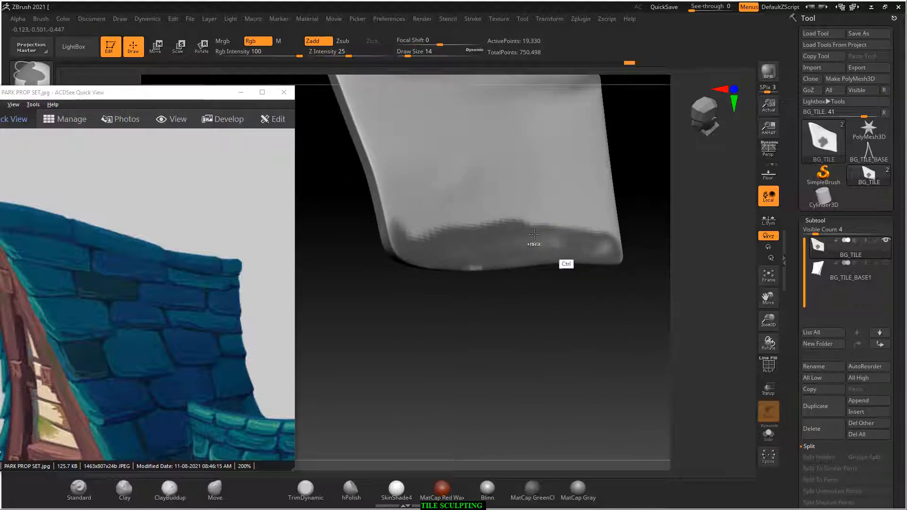
drag(582, 331, 702, 373)
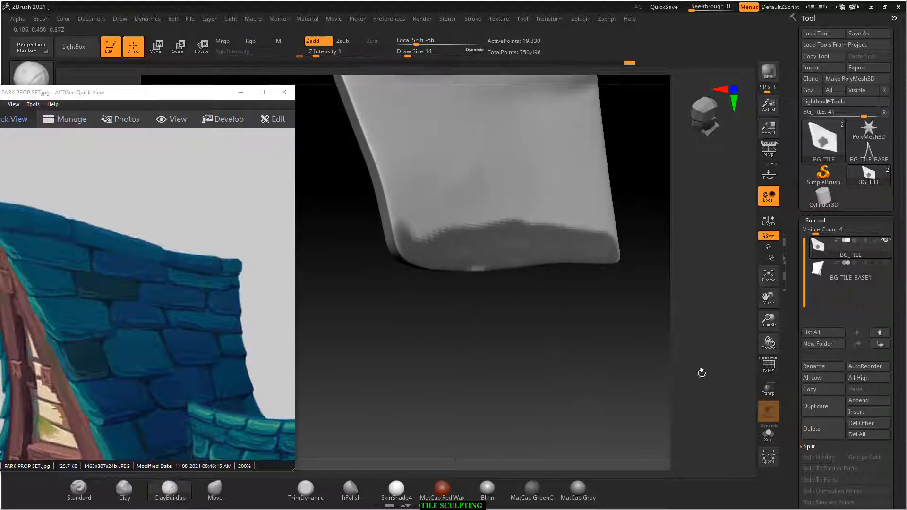
Open the Deformation settings, fill the remaining gap in the lower-edge mask, and invert the mask.
scroll(810, 261, down, 10)
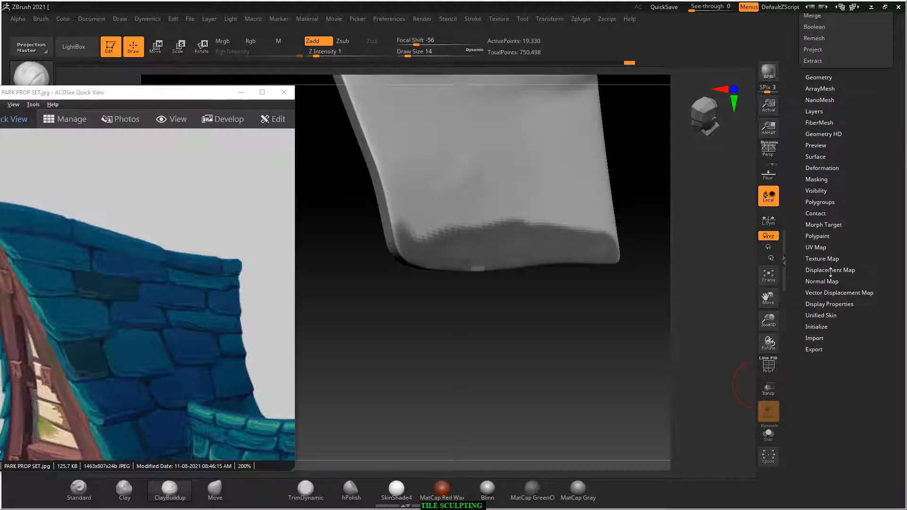
drag(832, 172, 832, 171)
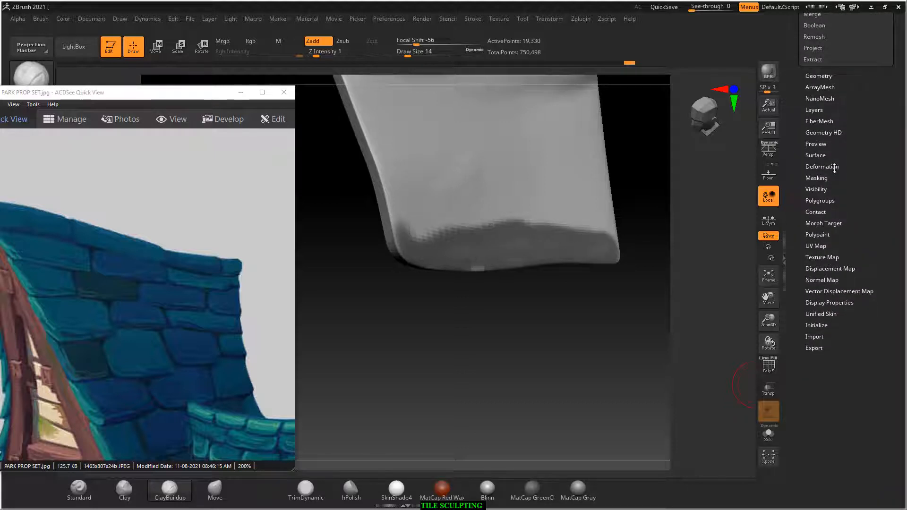
click(834, 168)
mouse_move(655, 324)
mouse_down()
mouse_move(636, 336)
mouse_move(650, 331)
mouse_up()
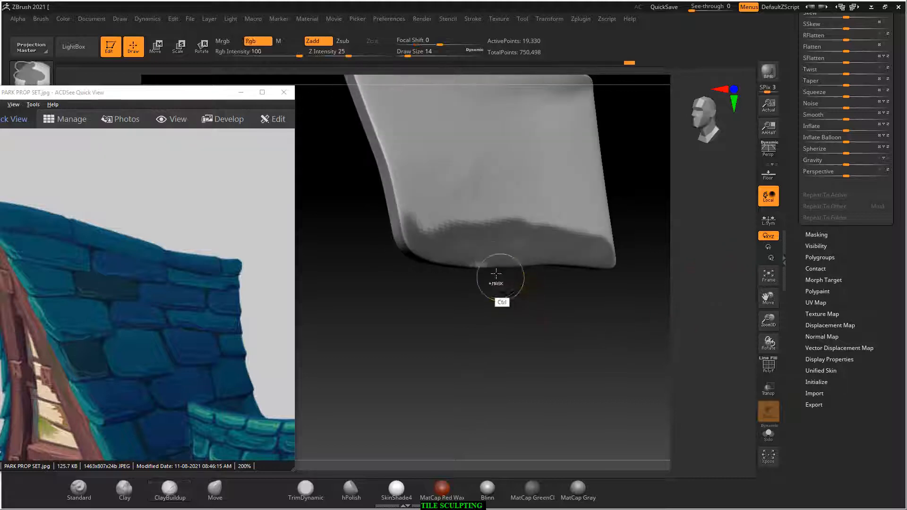
drag(583, 330, 653, 283)
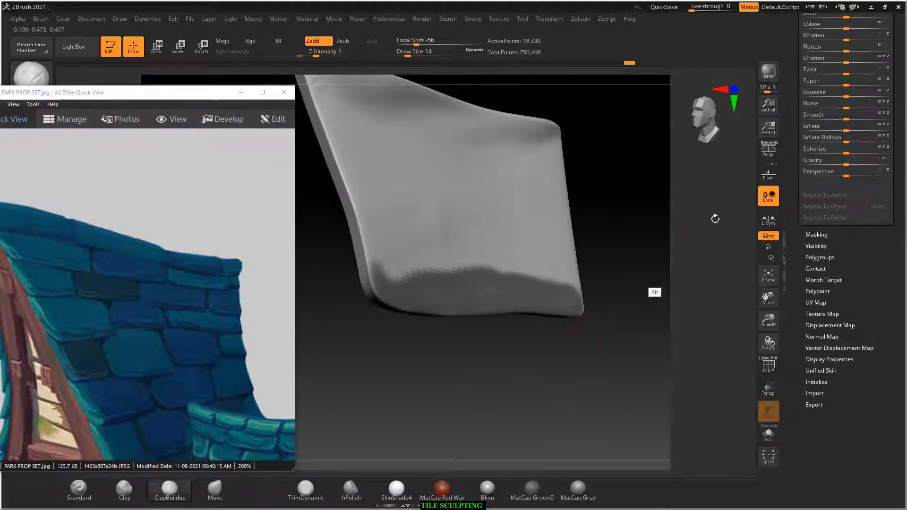
ctrl+click(622, 338)
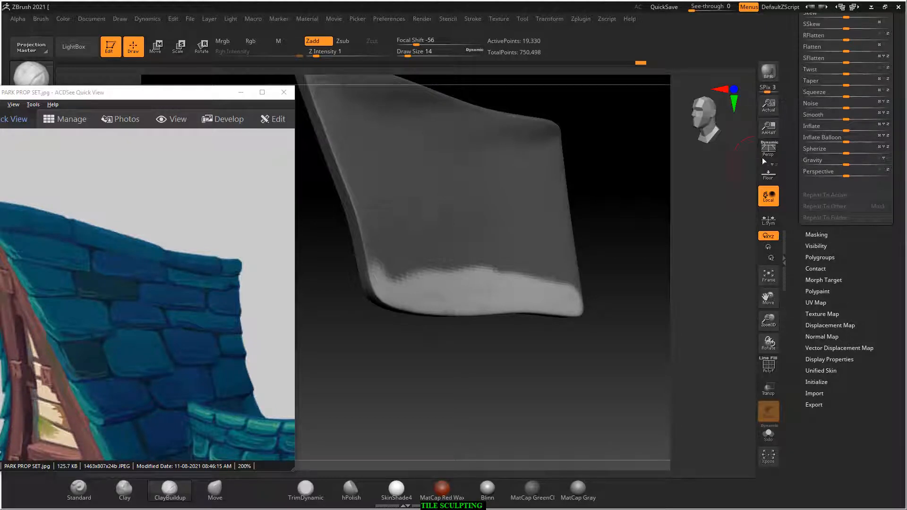
Inflate the tile's unmasked lower band with the Inflate deformation, and smooth its lumpy surface.
drag(845, 130, 849, 129)
key(ctrl)
drag(843, 131, 842, 130)
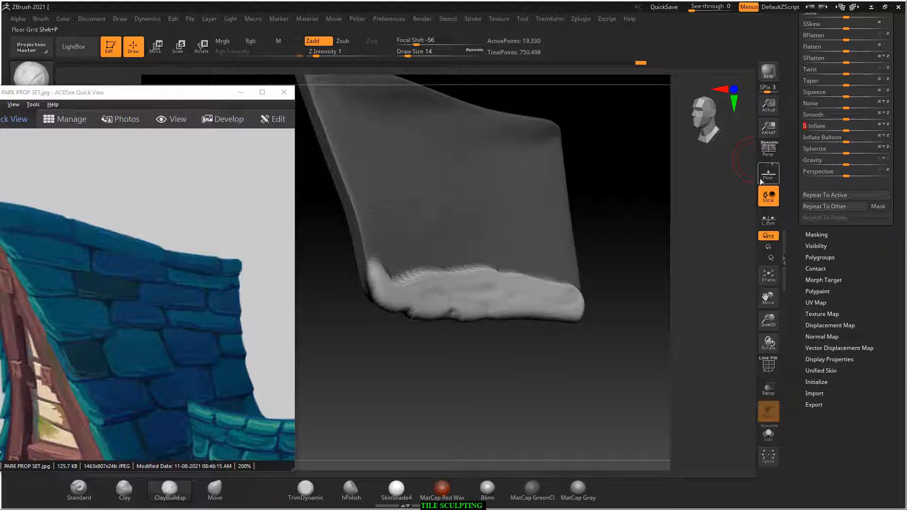
mouse_move(610, 310)
mouse_down()
mouse_move(608, 294)
mouse_move(658, 304)
mouse_move(677, 273)
mouse_up()
mouse_move(561, 291)
shift+mouse_down()
mouse_move(355, 248)
mouse_move(583, 302)
shift+mouse_up()
mouse_move(659, 331)
mouse_down()
mouse_move(668, 354)
mouse_move(647, 357)
mouse_move(630, 344)
mouse_move(583, 367)
mouse_up()
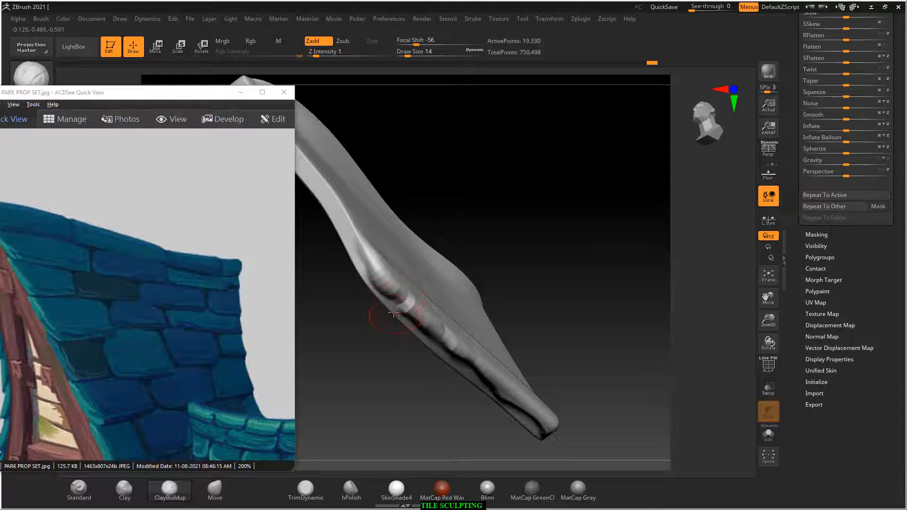
mouse_move(412, 310)
mouse_down()
mouse_move(526, 253)
mouse_move(496, 289)
mouse_up()
Enlarge the draw size to 26 and add faint ClayBuildup strokes along the side edge and across the tile's face.
click(144, 492)
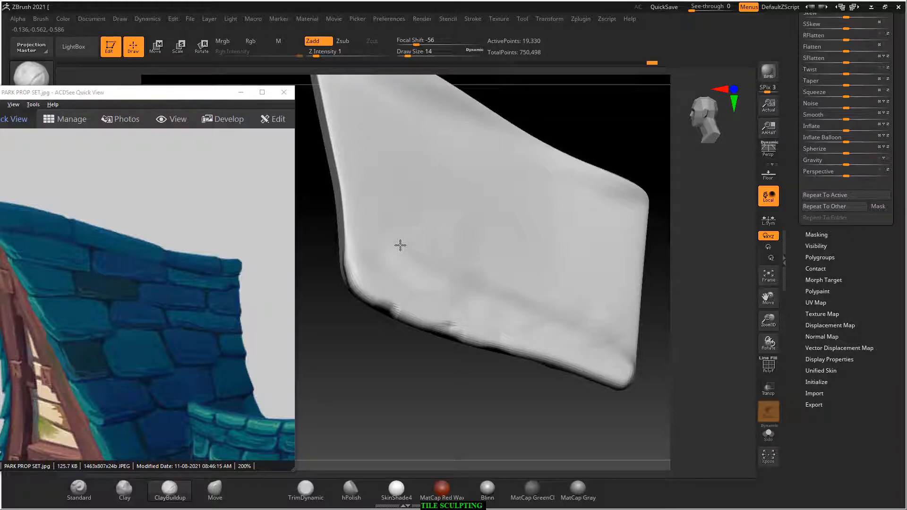
key(bracketright)
key(bracketright)
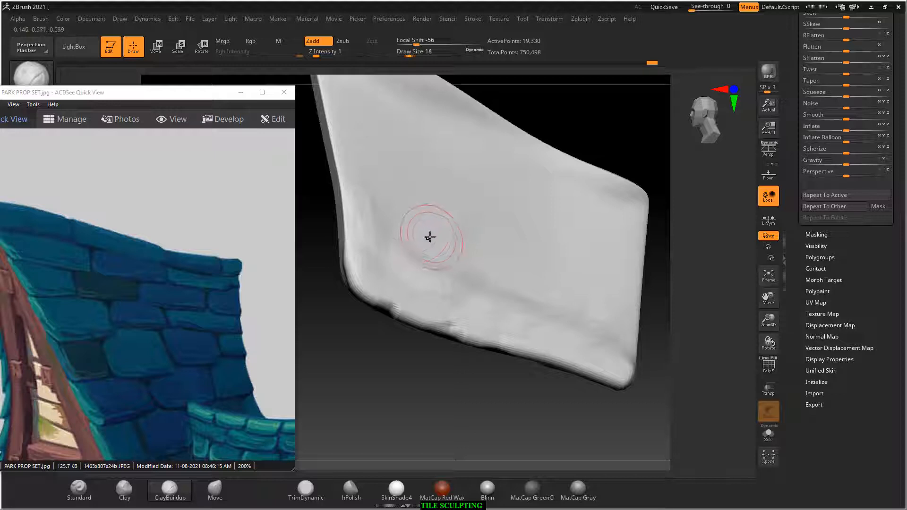
drag(378, 160, 379, 157)
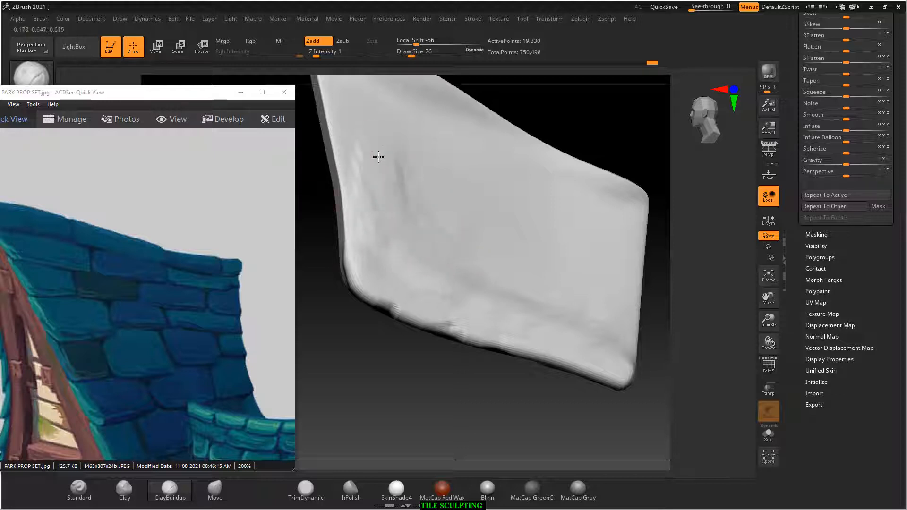
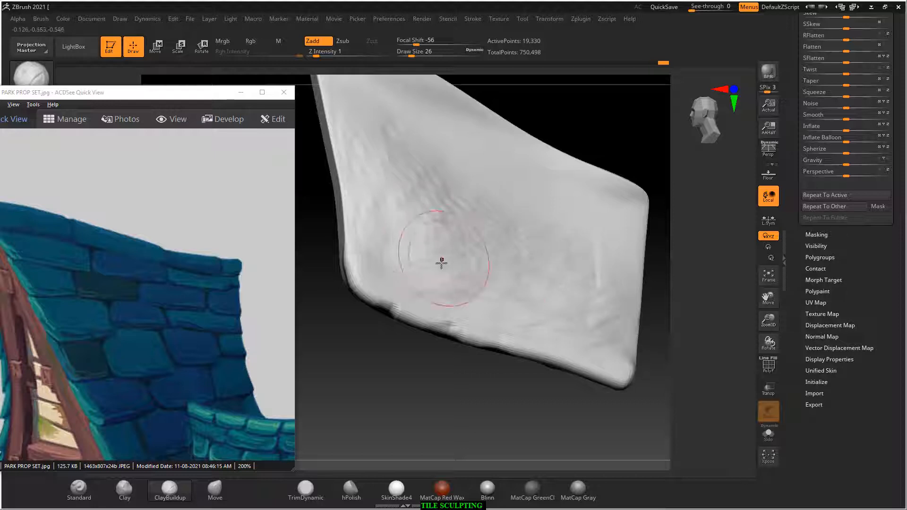
Mask the band along the tile's lower edge and add diagonal ClayBuildup strokes over the unmasked face above it.
mouse_move(364, 300)
ctrl+mouse_down()
mouse_move(377, 289)
mouse_move(611, 375)
ctrl+mouse_up()
mouse_move(405, 297)
ctrl+mouse_down()
mouse_move(367, 280)
mouse_move(359, 260)
ctrl+mouse_up()
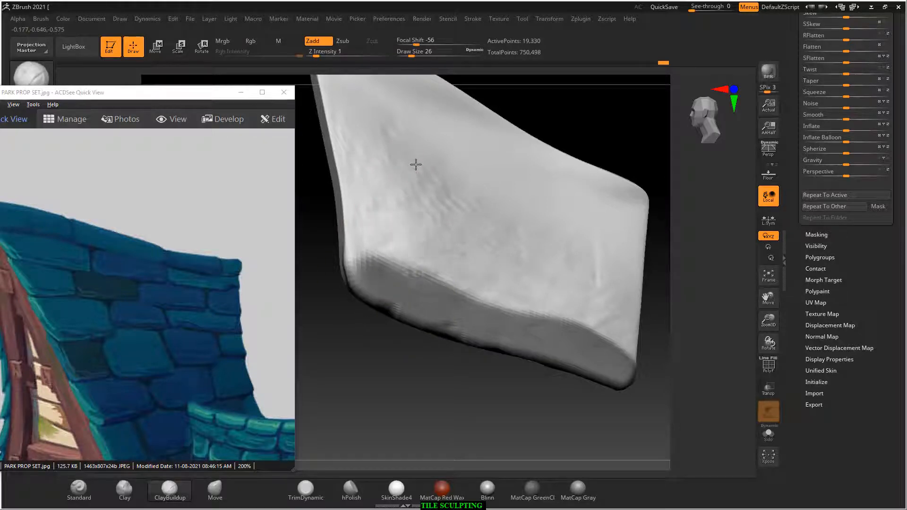
drag(458, 294, 477, 273)
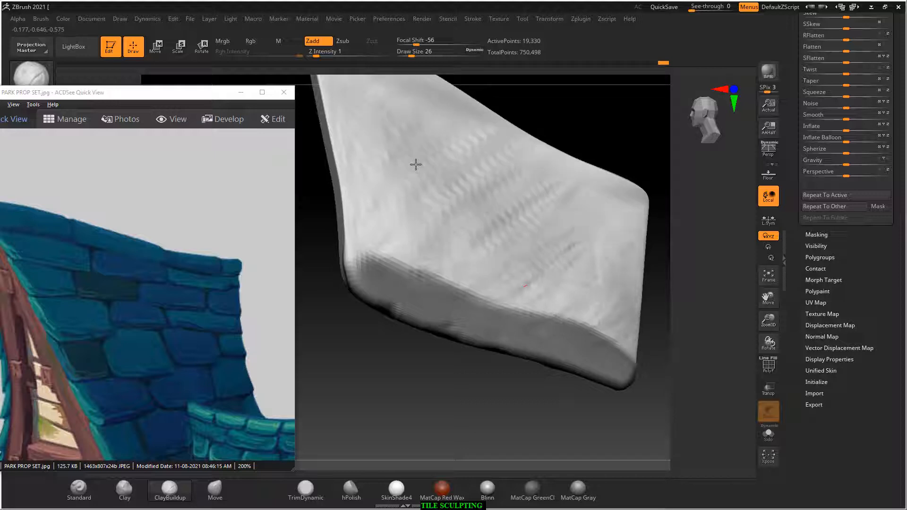
drag(574, 323, 619, 288)
drag(562, 234, 619, 196)
drag(416, 165, 380, 227)
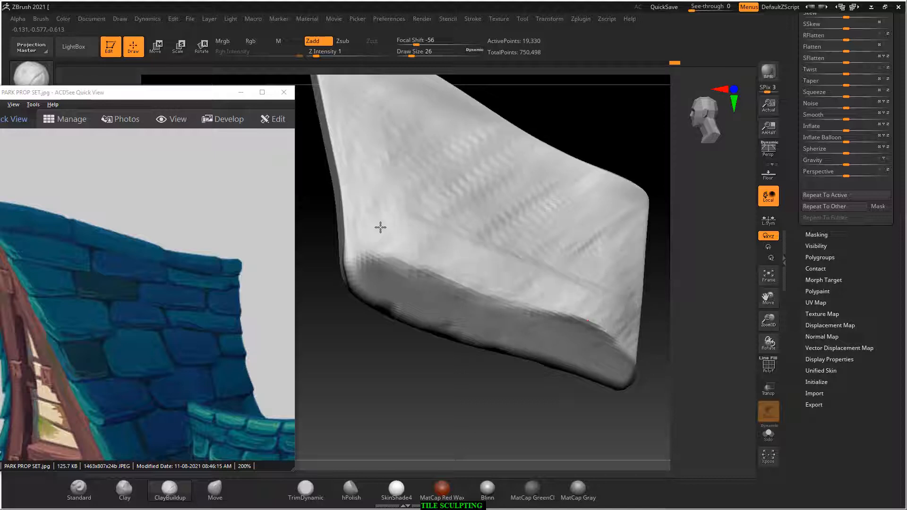
Build stepped ledges along the tile's lower and side edges by alternating mask bands with ClayBuildup strokes on the unmasked face, and clear the mask.
mouse_move(543, 312)
mouse_down()
mouse_move(379, 244)
mouse_move(567, 315)
mouse_up()
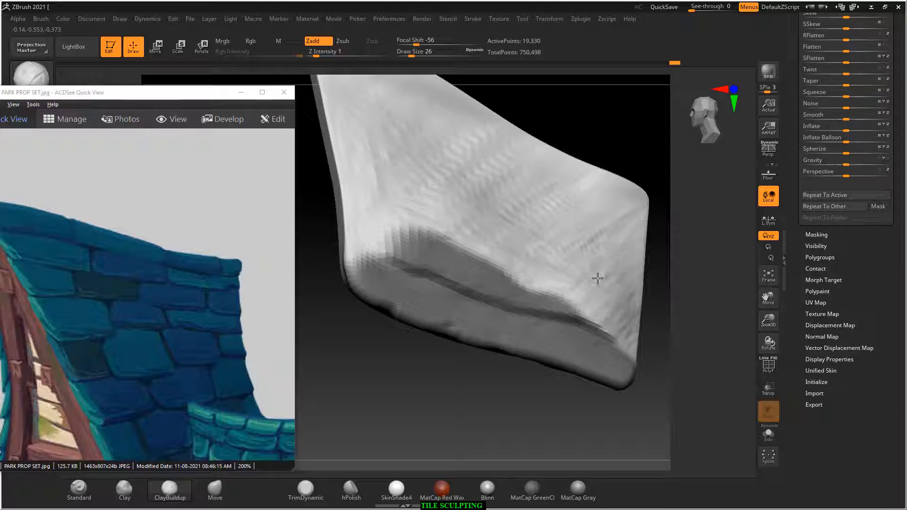
drag(598, 279, 589, 306)
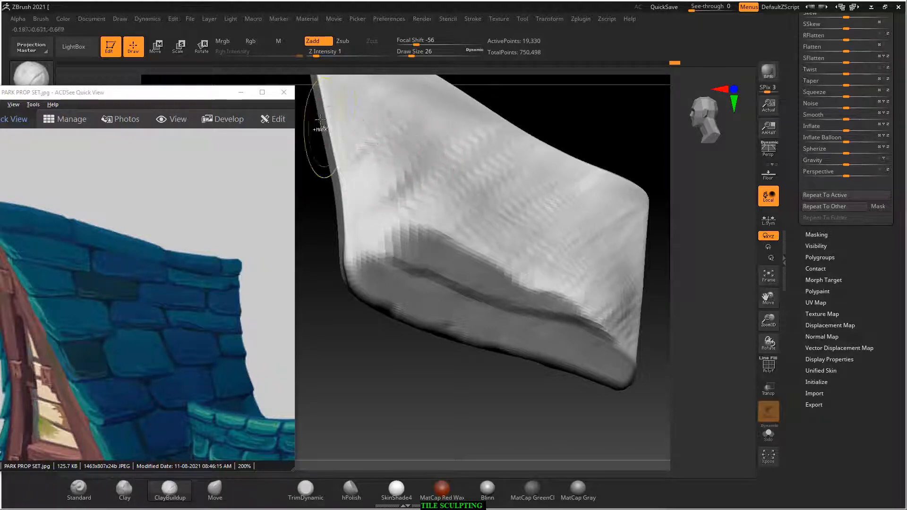
mouse_move(324, 183)
alt+mouse_down()
mouse_move(312, 194)
mouse_move(375, 144)
alt+mouse_up()
key(ctrl)
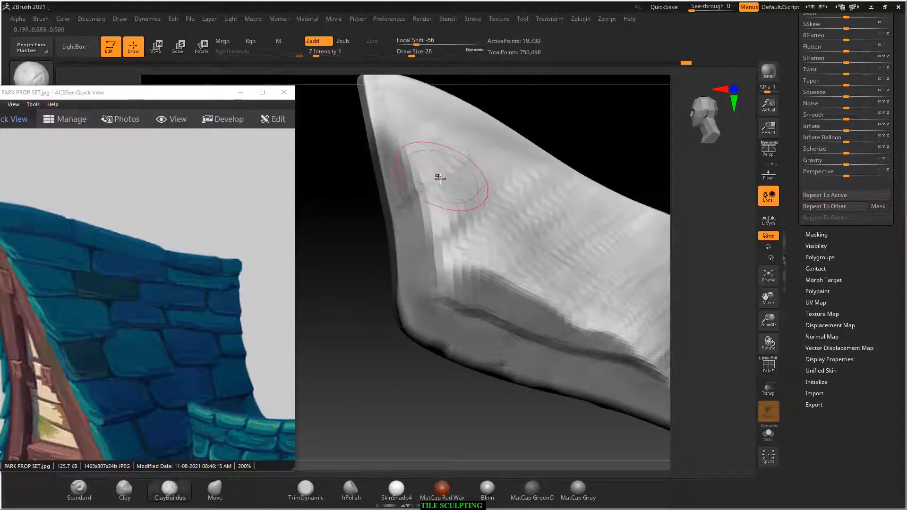
key(ctrl)
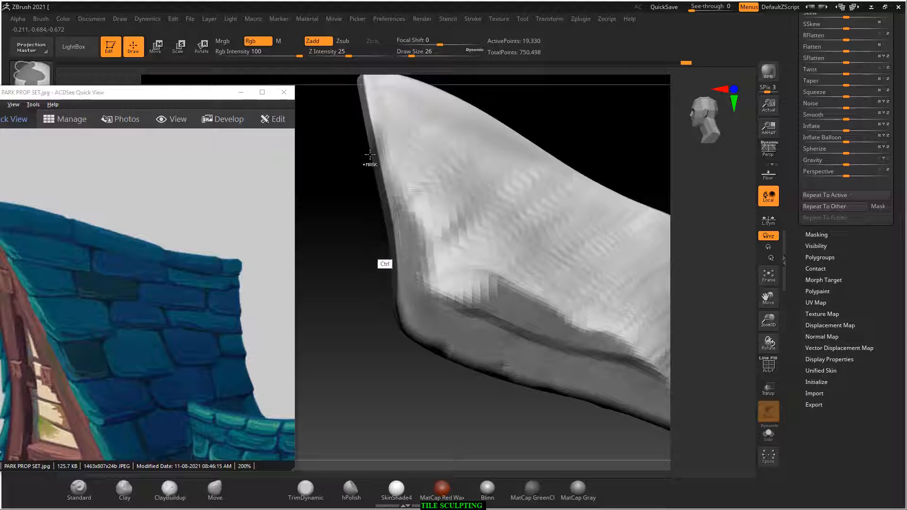
key(ctrl)
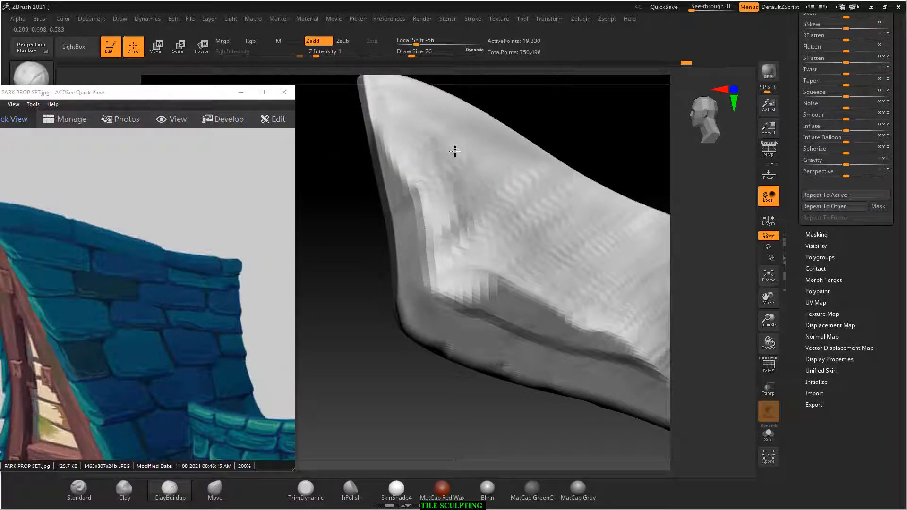
drag(385, 378, 487, 411)
drag(330, 222, 371, 284)
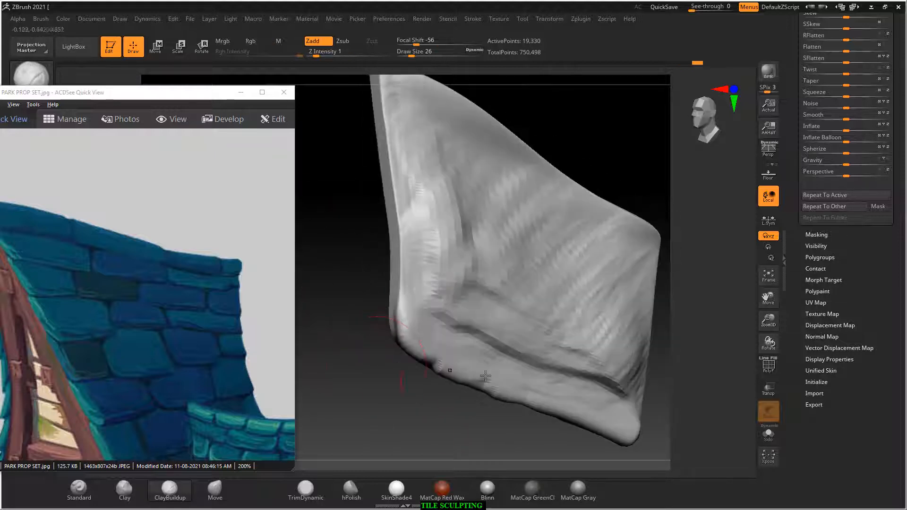
Turn on Solo mode and unhide all the roof tiles around the sculpted tile.
mouse_move(651, 389)
alt+mouse_down()
mouse_move(631, 395)
mouse_move(642, 401)
mouse_move(597, 325)
mouse_move(608, 313)
alt+mouse_up()
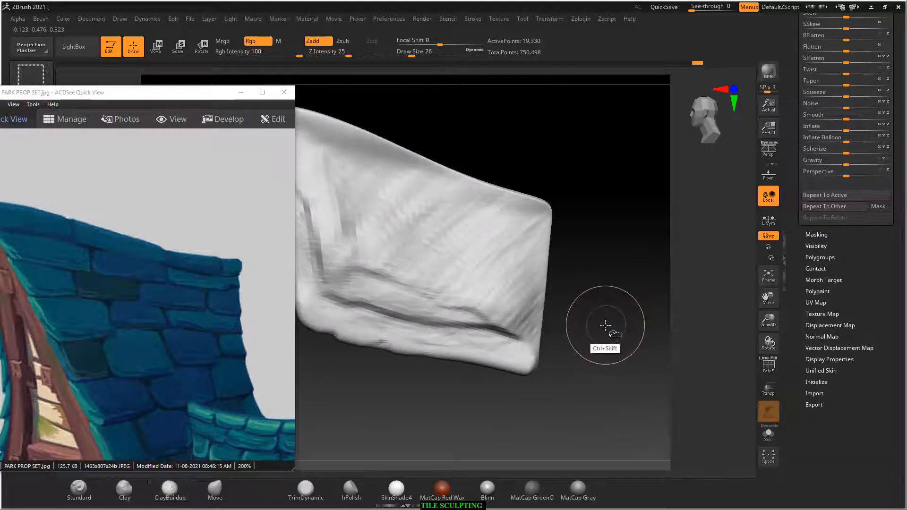
click(768, 433)
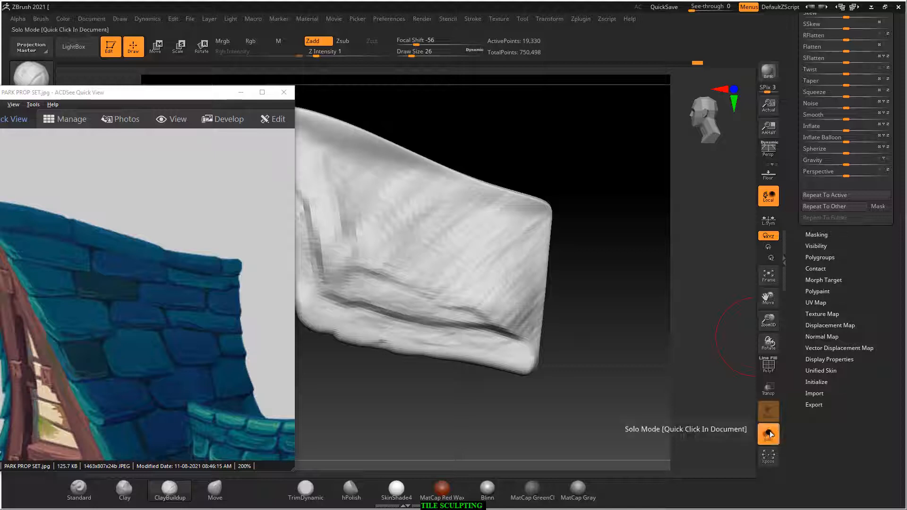
ctrl+shift+click(647, 232)
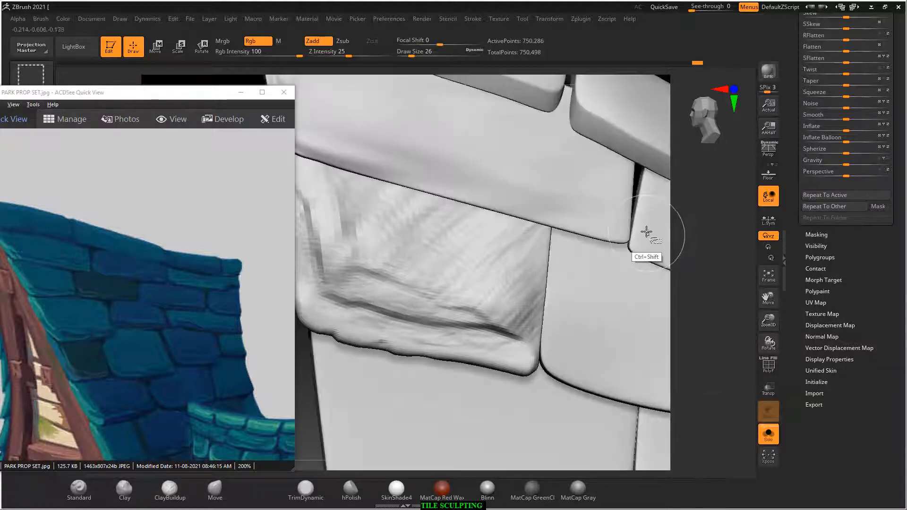
key(f)
drag(607, 308, 533, 308)
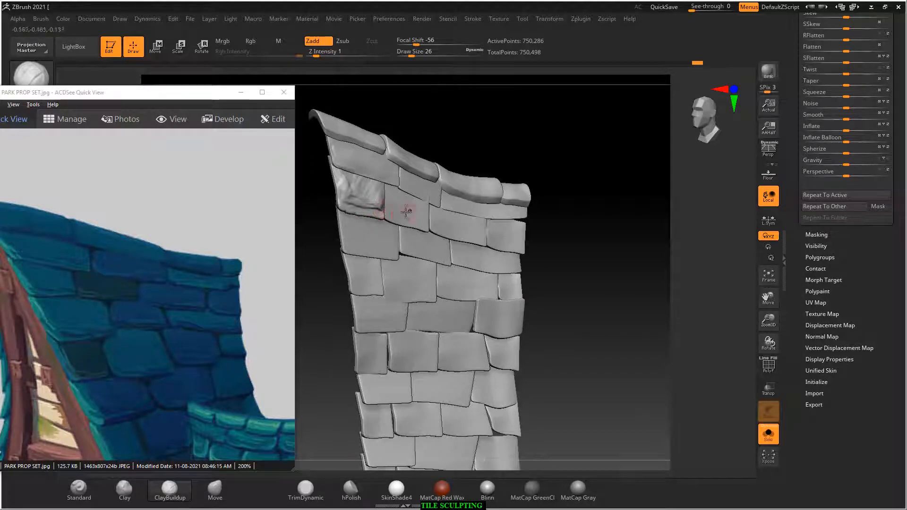
alt+drag(507, 131, 573, 227)
alt+drag(630, 118, 709, 221)
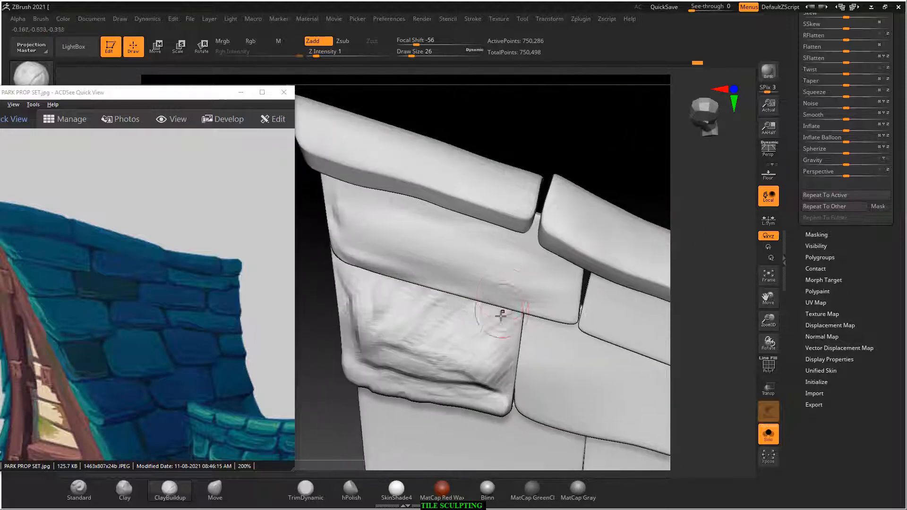
mouse_move(468, 328)
mouse_down()
mouse_move(429, 313)
mouse_move(501, 311)
mouse_move(378, 305)
mouse_up()
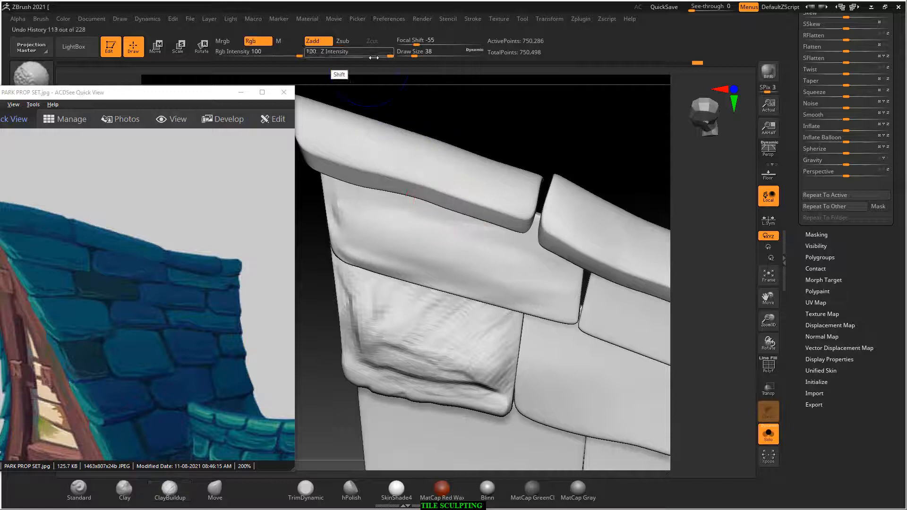
click(334, 63)
shift+click(369, 54)
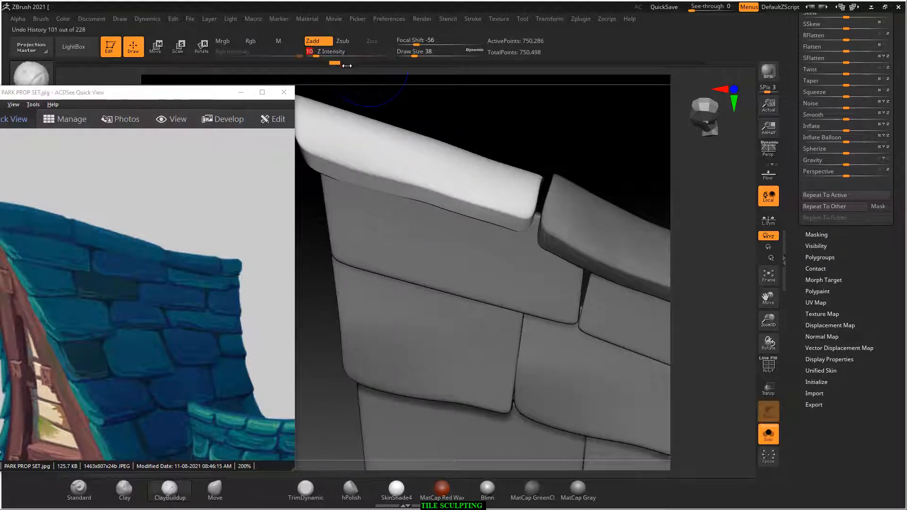
drag(339, 65, 703, 65)
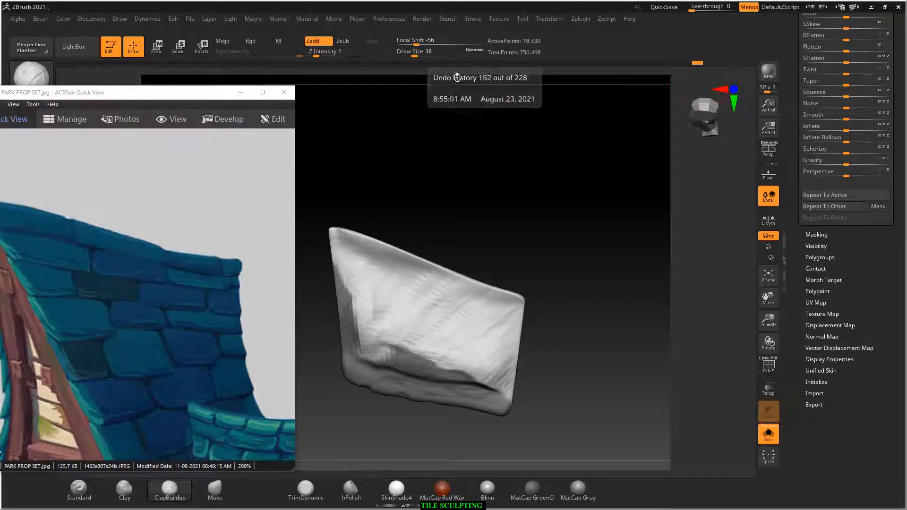
drag(512, 194, 535, 186)
ctrl+shift+click(539, 183)
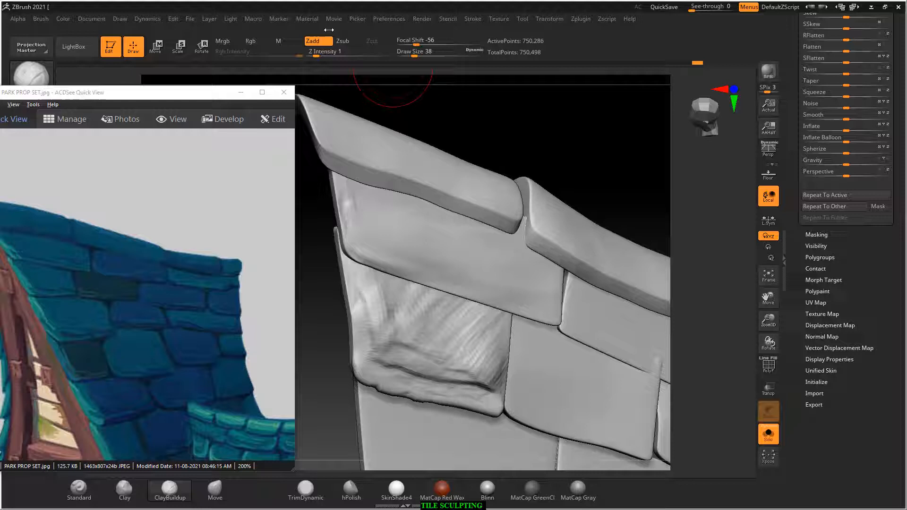
Set the Smooth brush's Z Intensity to 10, soften the ridged strokes on the sculpted tile's face, and reduce the draw size to 22.
click(333, 56)
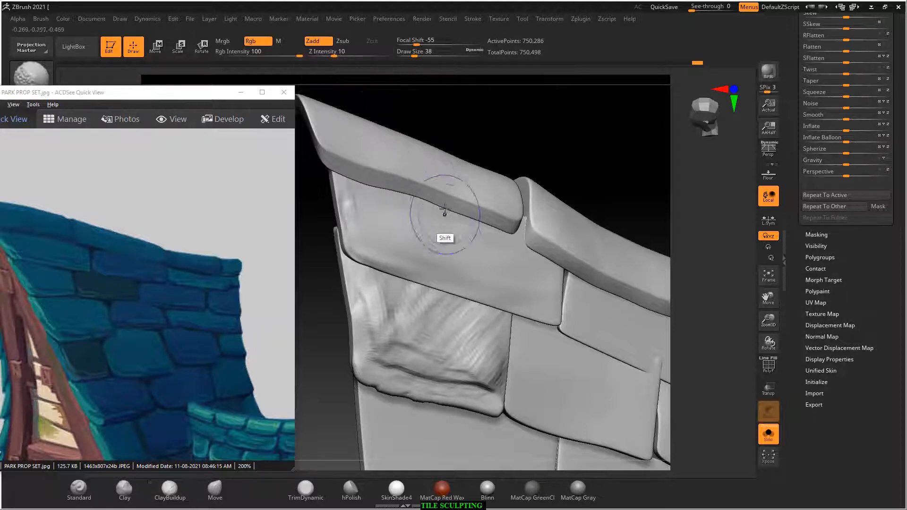
mouse_move(398, 288)
shift+mouse_down()
mouse_move(410, 317)
mouse_move(428, 312)
shift+mouse_up()
key(bracketleft)
key(bracketleft)
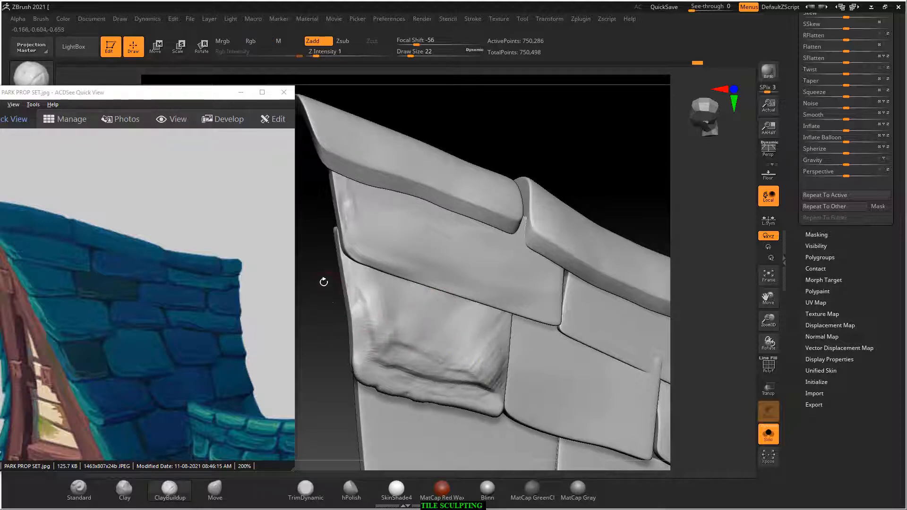
Reduce the draw size to 14 and mask the lower edges of the first two tiles in the row directly below the ridge caps.
mouse_move(324, 281)
mouse_down()
mouse_move(324, 308)
mouse_move(318, 237)
mouse_move(367, 243)
mouse_up()
alt+drag(349, 304, 355, 266)
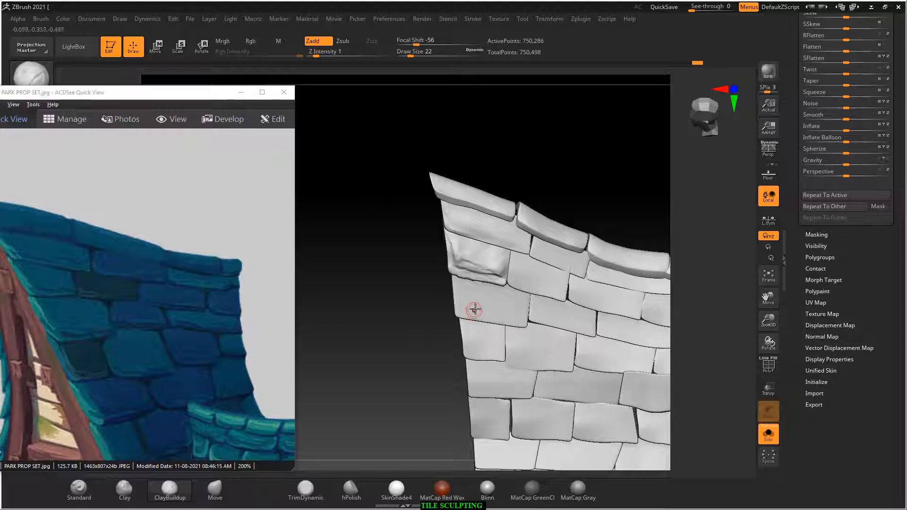
key(alt+Tab)
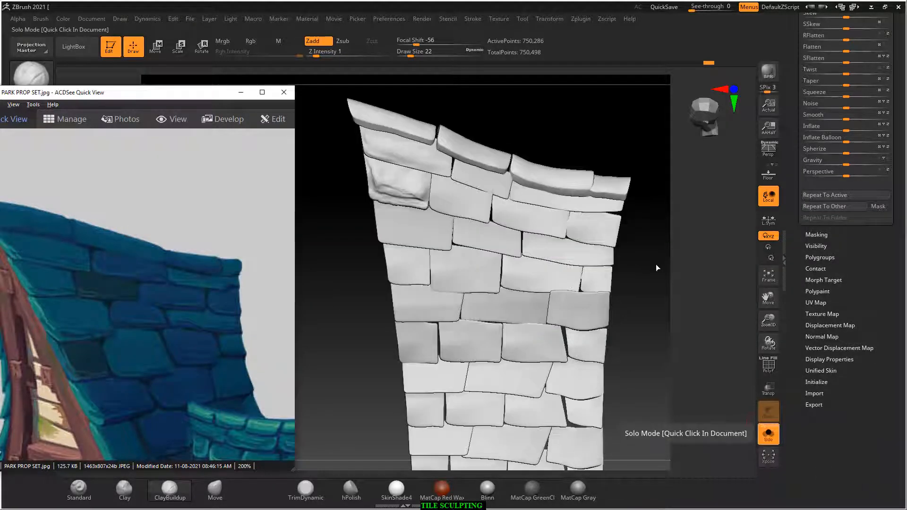
mouse_move(654, 263)
alt+mouse_down()
mouse_move(681, 280)
mouse_move(651, 279)
alt+mouse_up()
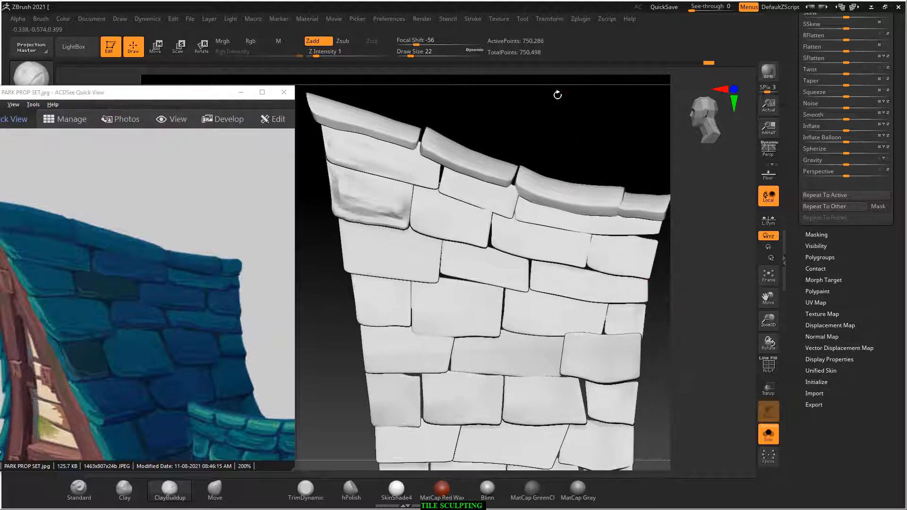
mouse_move(557, 97)
alt+mouse_down()
mouse_move(547, 102)
mouse_move(570, 169)
mouse_move(532, 148)
mouse_move(543, 166)
alt+mouse_up()
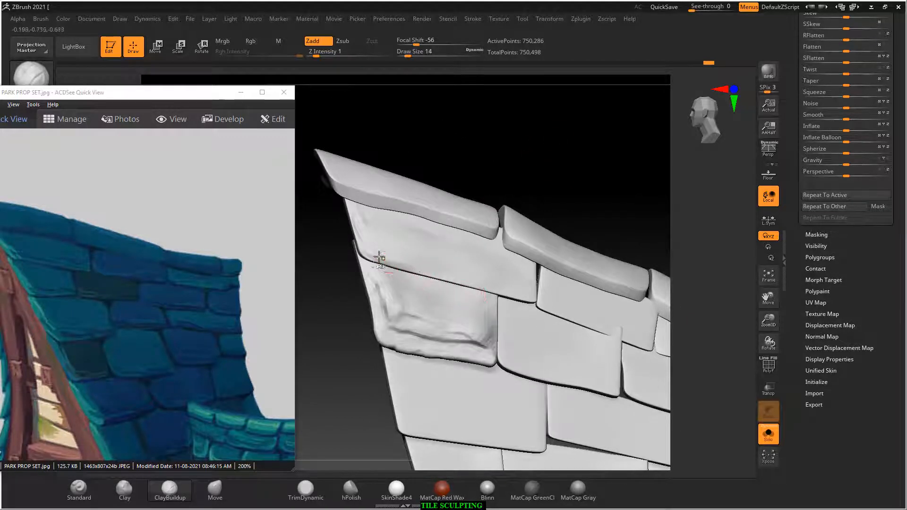
key(ctrl)
mouse_move(367, 251)
ctrl+mouse_down()
mouse_move(401, 270)
mouse_move(444, 272)
mouse_move(563, 308)
mouse_move(538, 302)
mouse_move(644, 350)
mouse_move(629, 346)
ctrl+mouse_up()
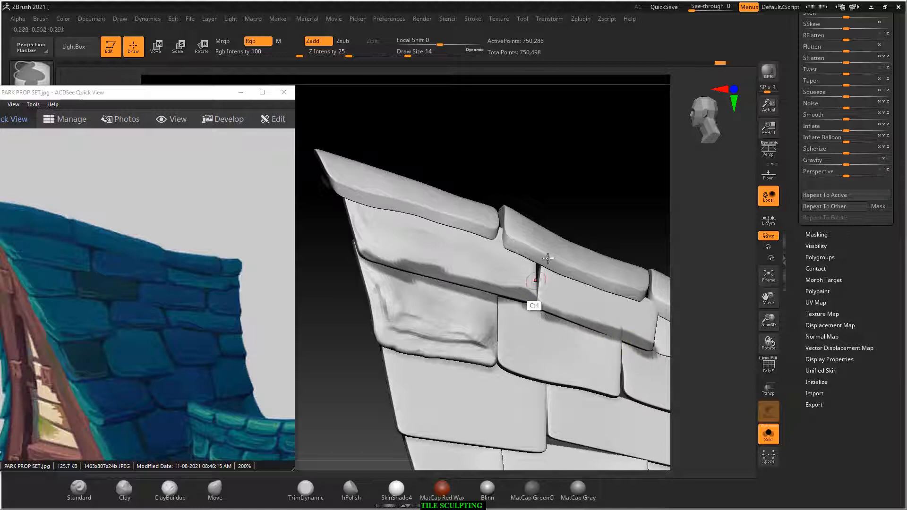
Continue the mask along the lower edges of the remaining tiles in that row, up to the roof's far end.
alt+drag(602, 194, 575, 180)
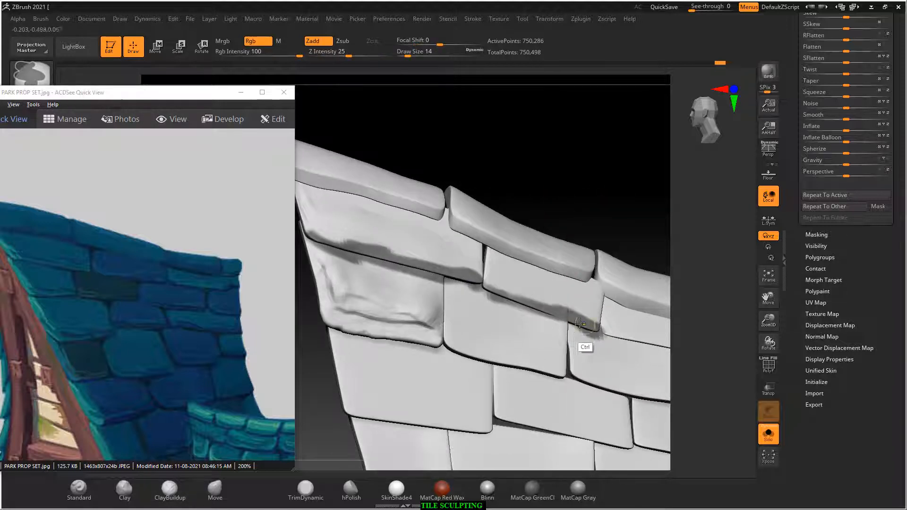
alt+drag(668, 210, 562, 177)
mouse_move(538, 309)
ctrl+mouse_down()
mouse_move(508, 298)
mouse_move(608, 332)
ctrl+mouse_up()
alt+drag(618, 194, 512, 148)
mouse_move(616, 277)
ctrl+mouse_down()
mouse_move(489, 277)
mouse_move(400, 257)
ctrl+mouse_up()
mouse_move(494, 274)
ctrl+mouse_down()
mouse_move(594, 278)
mouse_move(569, 282)
ctrl+mouse_up()
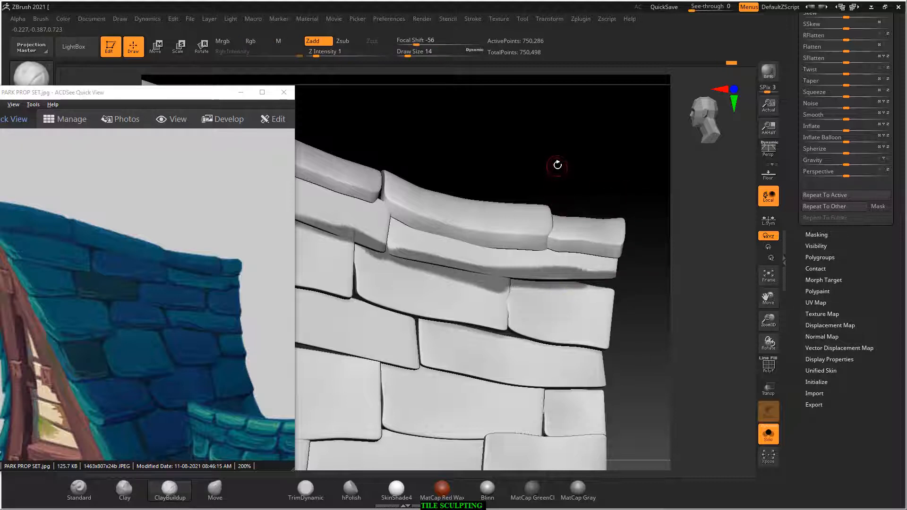
Mask the outer side edge of the row's first tile, enlarge the draw size to 34, and add ClayBuildup strokes to its unmasked face.
alt+drag(542, 148, 602, 180)
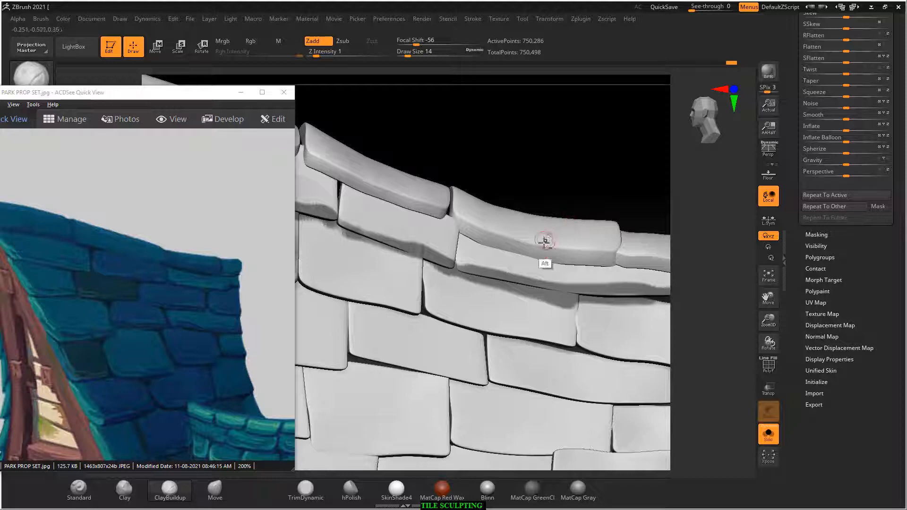
alt+drag(565, 166, 618, 176)
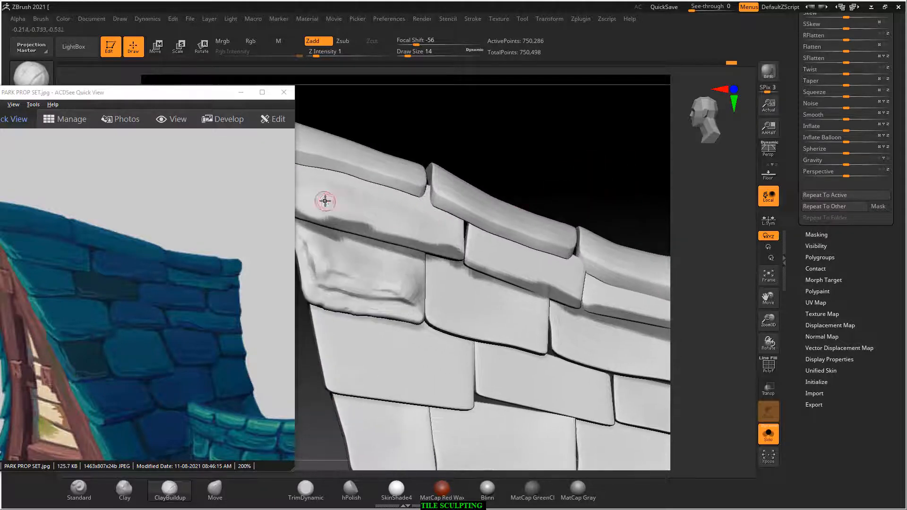
mouse_move(430, 151)
mouse_down()
mouse_move(455, 120)
mouse_move(440, 219)
mouse_up()
key(ctrl)
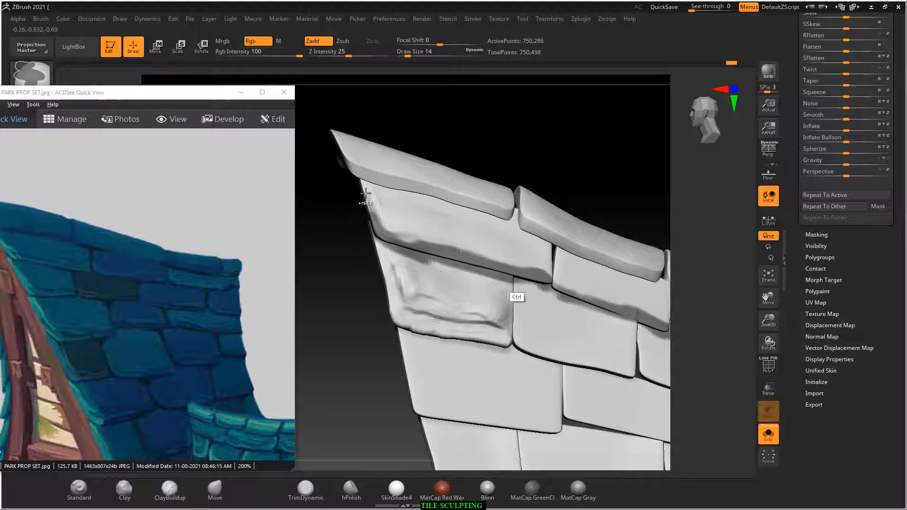
alt+drag(571, 163, 610, 184)
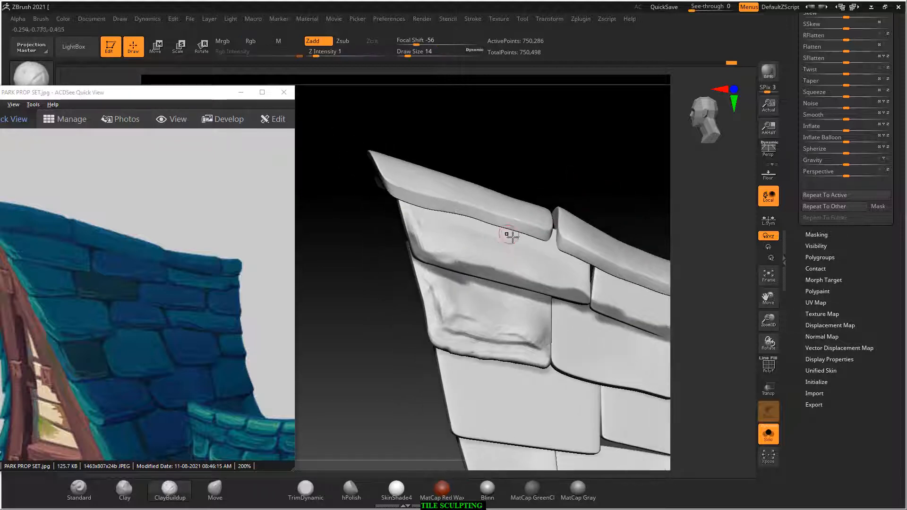
drag(493, 275, 436, 243)
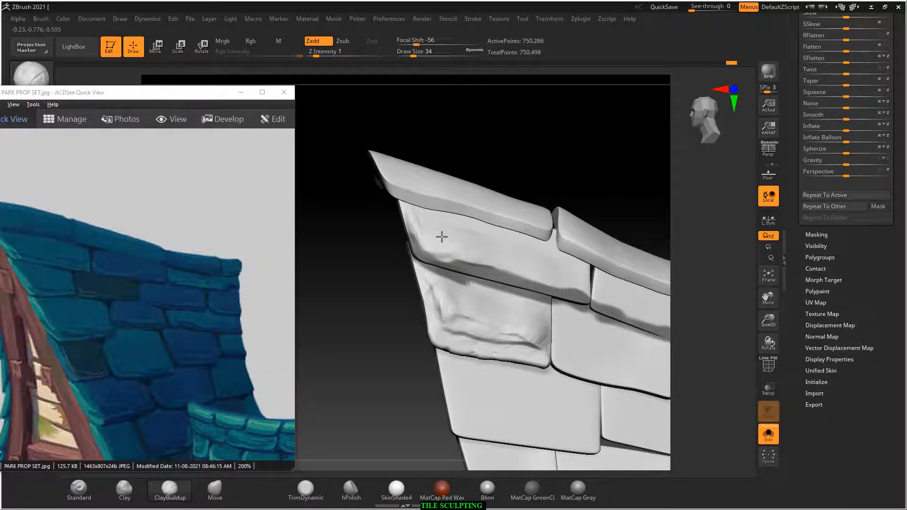
Minimize the reference image window and mask the full faces of all tiles in the row containing the sculpted tile.
mouse_move(634, 196)
alt+mouse_down()
mouse_move(519, 269)
mouse_move(533, 307)
mouse_move(463, 304)
mouse_move(336, 265)
mouse_move(419, 293)
mouse_move(619, 319)
alt+mouse_up()
alt+drag(616, 158, 504, 99)
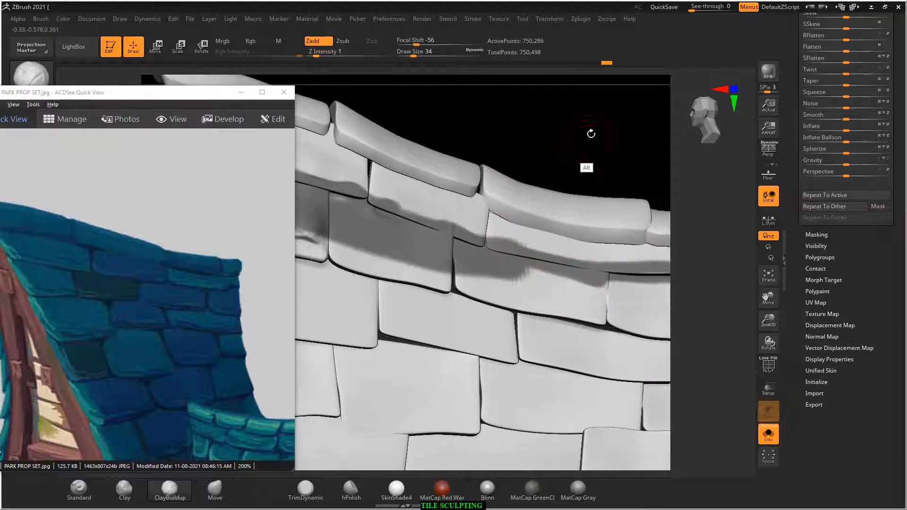
alt+drag(591, 134, 551, 125)
click(242, 92)
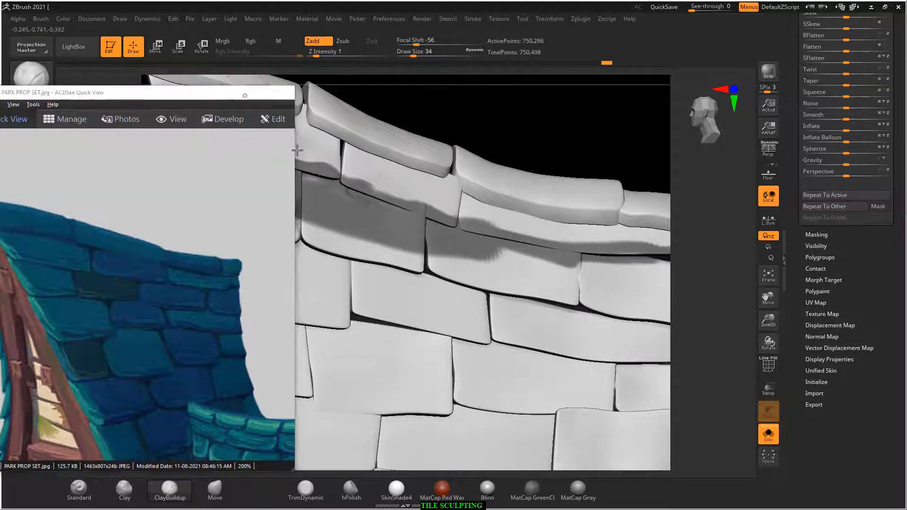
alt+drag(616, 154, 549, 137)
mouse_move(387, 228)
ctrl+mouse_down()
mouse_move(599, 274)
mouse_move(387, 228)
ctrl+mouse_up()
ctrl+drag(429, 268, 144, 205)
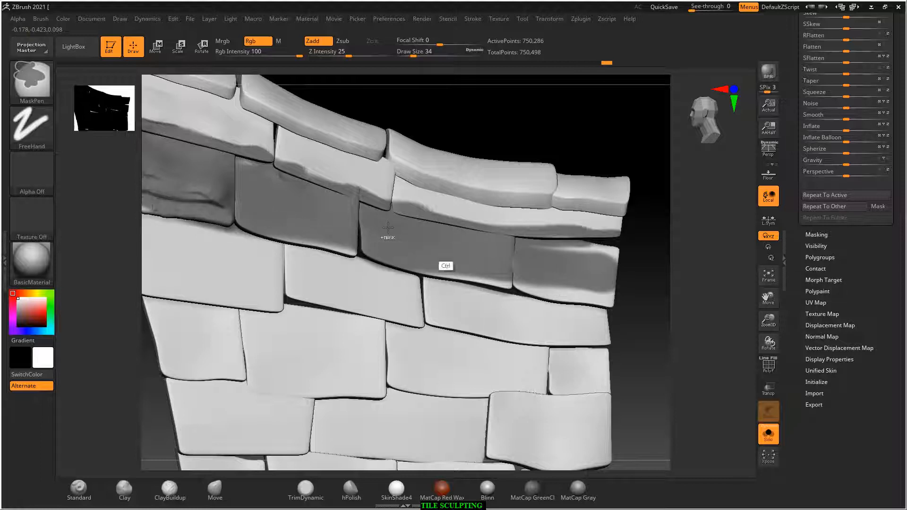
ctrl+drag(446, 265, 614, 279)
mouse_move(519, 256)
ctrl+mouse_down()
mouse_move(530, 285)
mouse_move(599, 295)
ctrl+mouse_up()
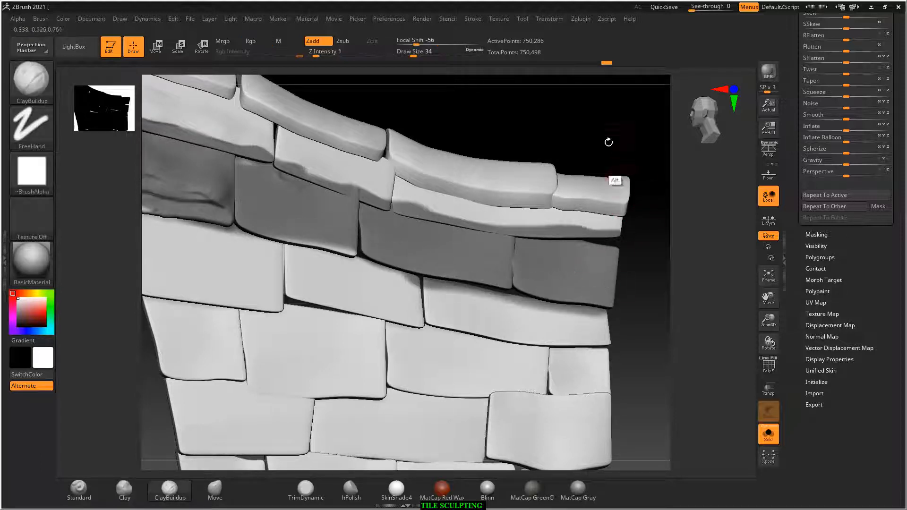
Mask the full length of the ridge cap tiles along the roof's top edge.
alt+drag(608, 142, 628, 155)
mouse_move(642, 233)
ctrl+mouse_down()
mouse_move(374, 187)
mouse_move(276, 140)
ctrl+mouse_up()
drag(425, 132, 597, 233)
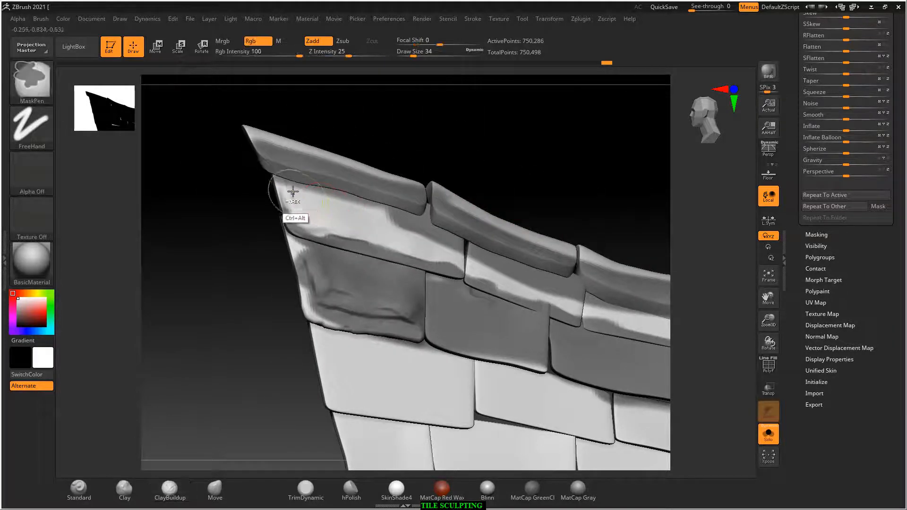
Reduce the draw size to 18 and refine the mask borders on the tiles directly below the ridge caps, erasing and adding mask.
mouse_move(375, 250)
ctrl+alt+mouse_down()
mouse_move(328, 225)
mouse_move(518, 305)
mouse_move(567, 285)
mouse_move(484, 306)
mouse_move(410, 291)
ctrl+alt+mouse_up()
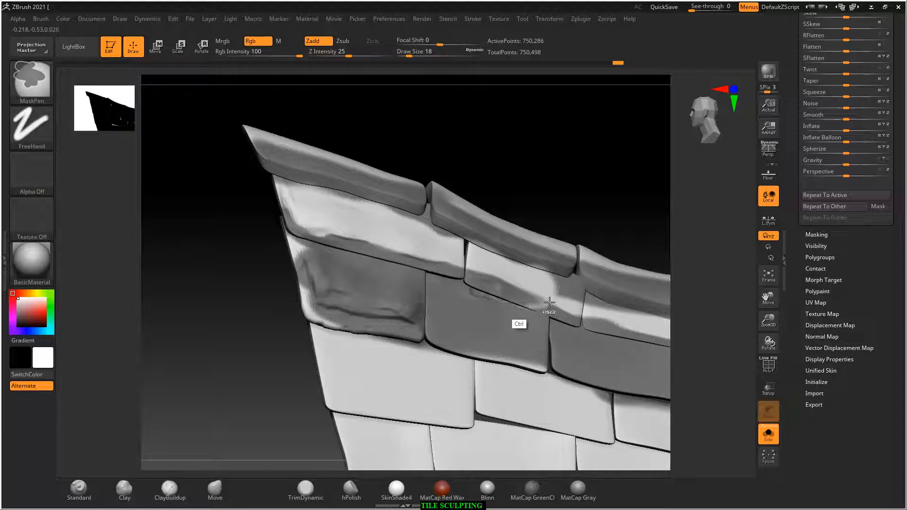
ctrl+drag(550, 302, 574, 305)
mouse_move(619, 193)
alt+mouse_down()
mouse_move(585, 180)
mouse_move(587, 163)
mouse_move(528, 156)
alt+mouse_up()
mouse_move(437, 251)
ctrl+alt+mouse_down()
mouse_move(358, 222)
mouse_move(395, 246)
mouse_move(360, 231)
mouse_move(491, 264)
mouse_move(597, 274)
mouse_move(620, 267)
mouse_move(433, 235)
mouse_move(386, 238)
mouse_move(441, 270)
mouse_move(633, 285)
ctrl+alt+mouse_up()
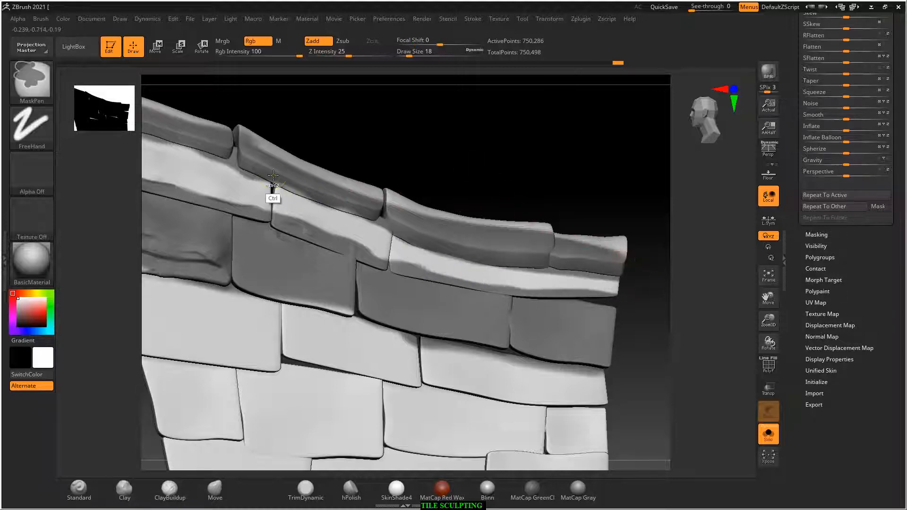
ctrl+drag(273, 194, 308, 214)
Build up the unmasked faces of the row below the ridge caps with ClayBuildup at draw size 34, and clear the mask.
drag(425, 178, 340, 230)
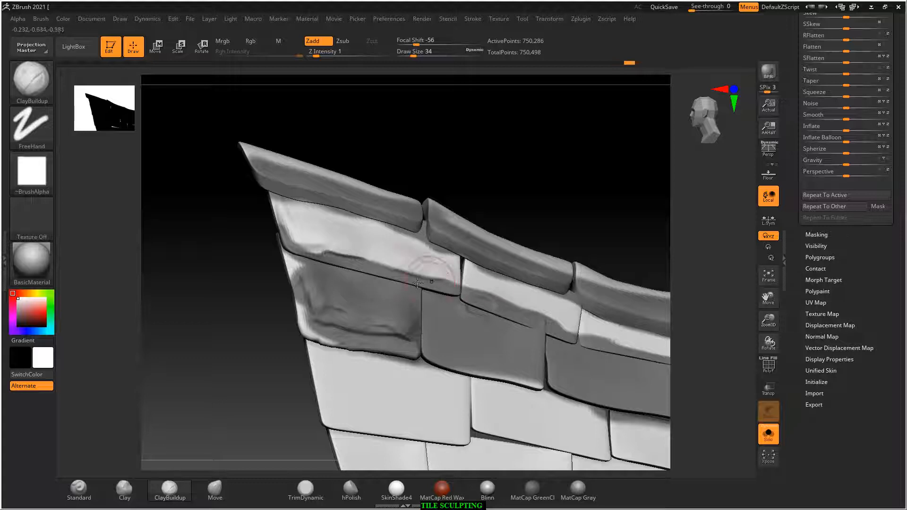
key(ctrl)
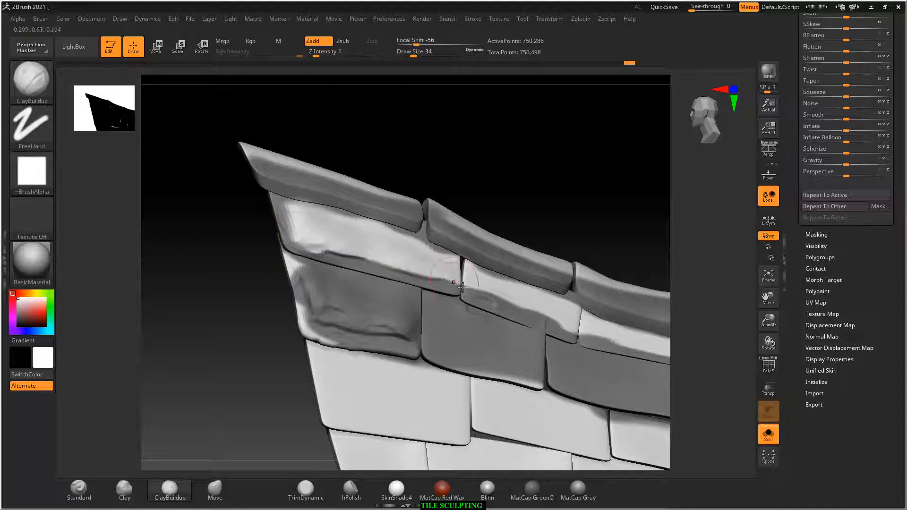
alt+drag(585, 203, 434, 141)
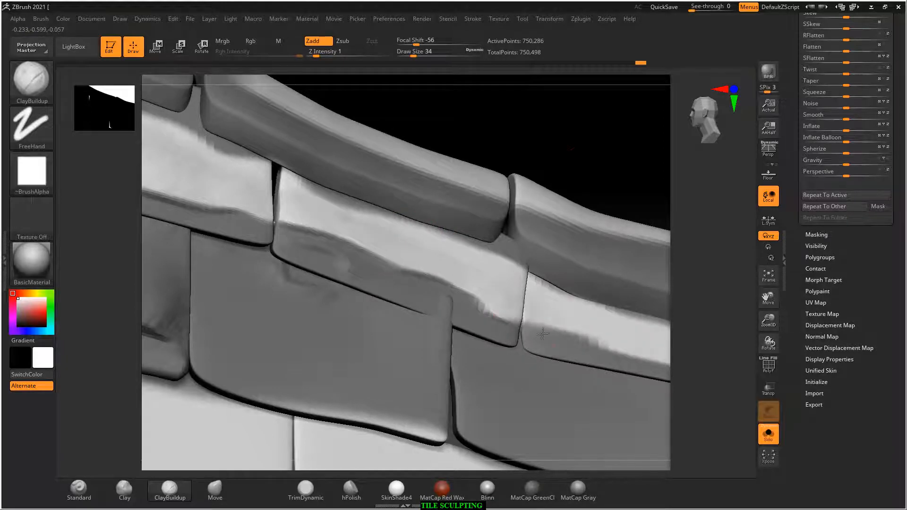
alt+drag(602, 189, 455, 150)
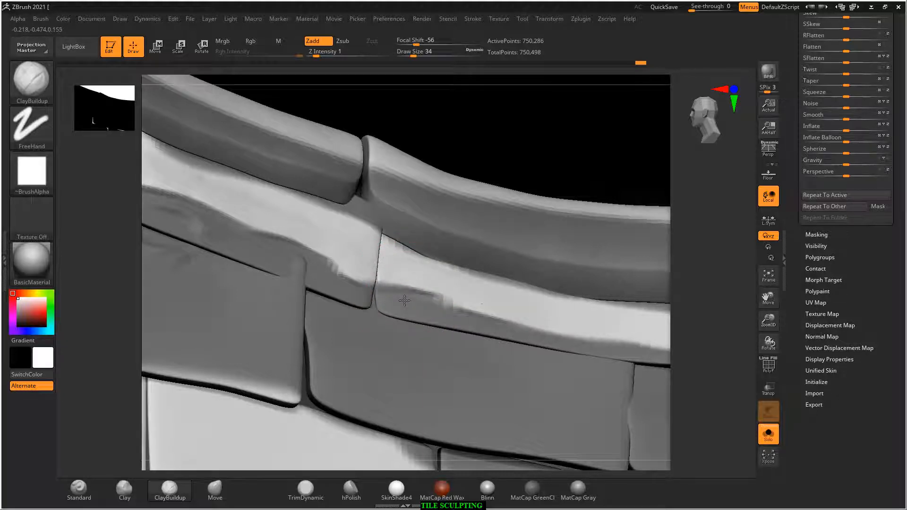
alt+drag(659, 166, 485, 131)
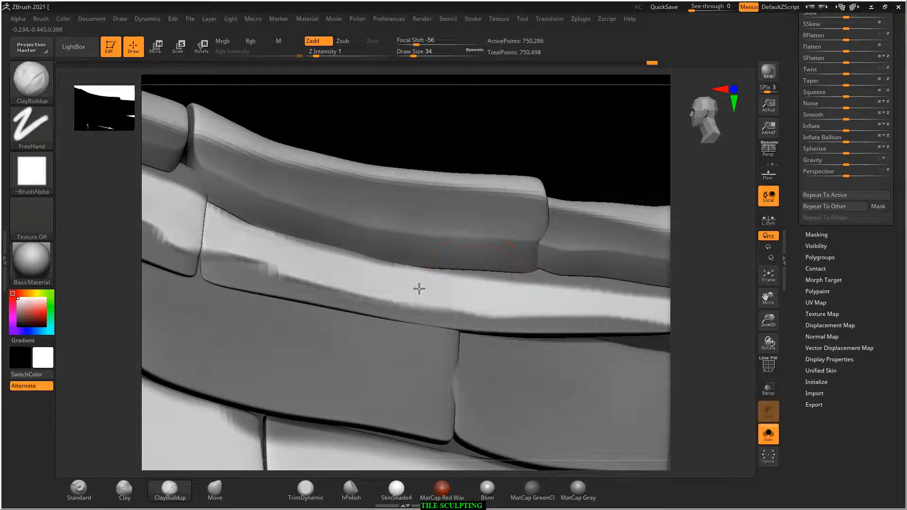
alt+drag(607, 147, 417, 233)
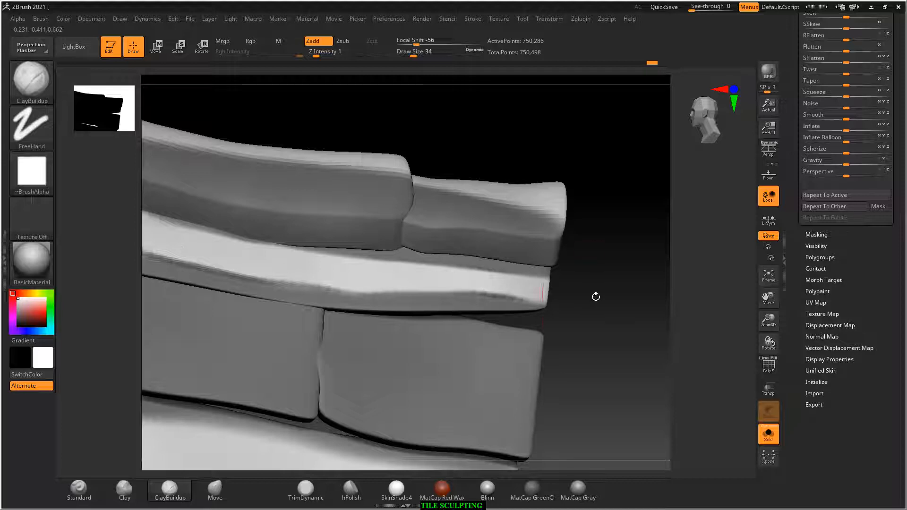
mouse_move(596, 296)
alt+mouse_down()
mouse_move(597, 324)
mouse_move(575, 310)
mouse_move(623, 235)
mouse_move(517, 111)
mouse_move(577, 245)
mouse_move(668, 324)
mouse_move(646, 318)
mouse_move(653, 351)
alt+mouse_up()
key(ctrl)
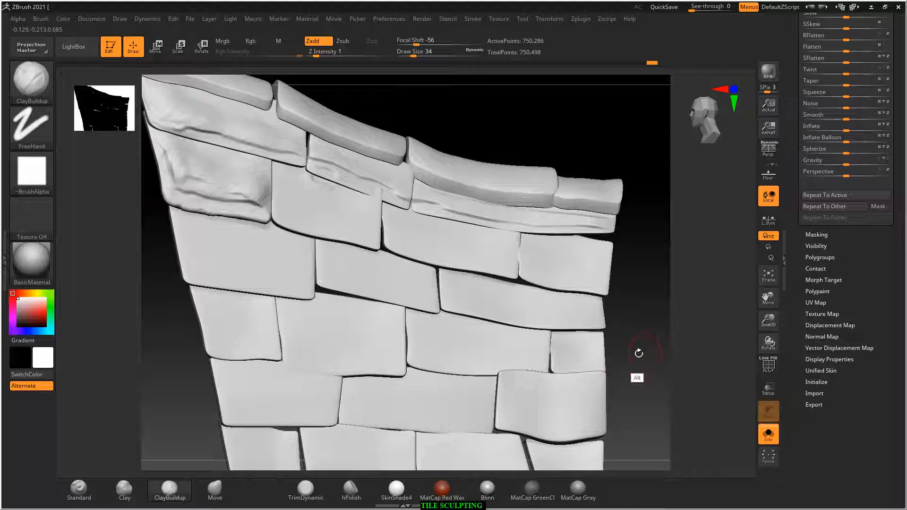
Reduce the draw size to 14 and mask the side and lower edges of the second tile in the next row down.
key(ctrl)
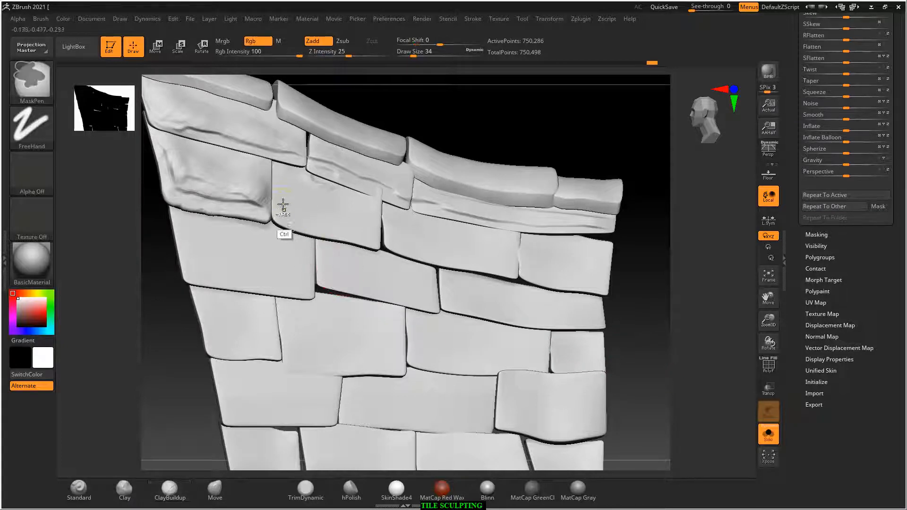
key(bracketright)
key(bracketright)
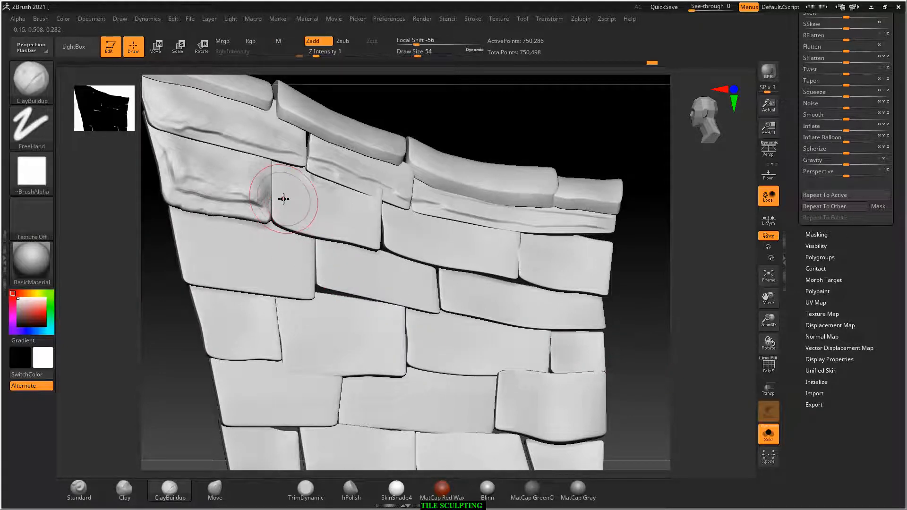
key(bracketleft)
key(bracketleft)
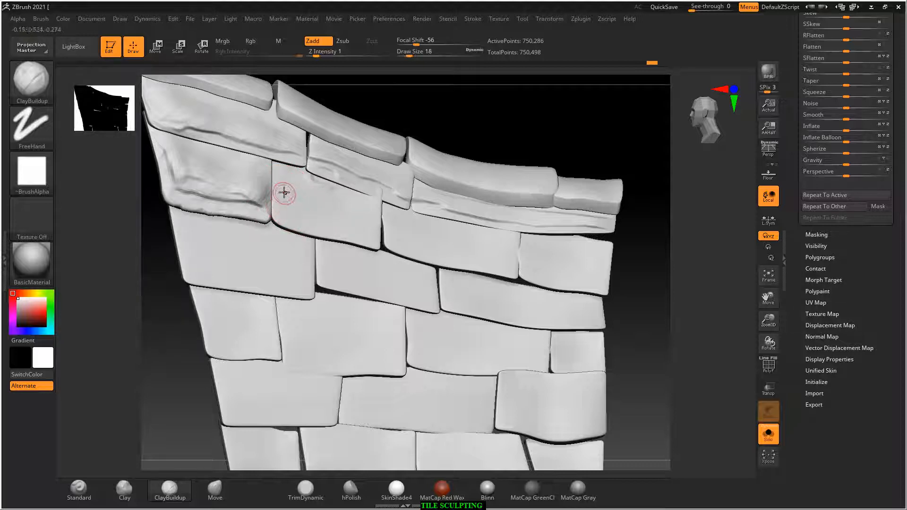
mouse_move(278, 182)
ctrl+mouse_down()
mouse_move(279, 218)
mouse_move(369, 249)
mouse_move(312, 235)
ctrl+mouse_up()
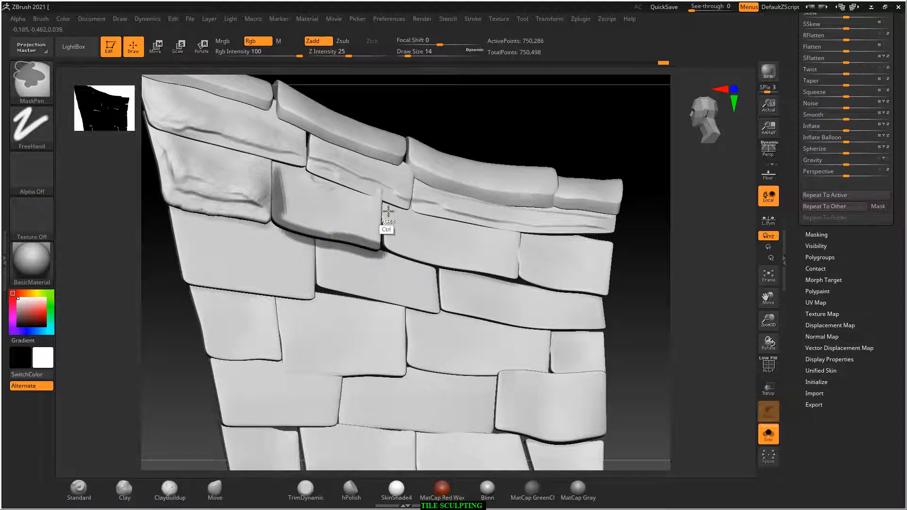
Paint a mask with MaskPen at draw size 14 along the edges of the unsculpted tiles in the wall's upper rows.
mouse_move(388, 211)
ctrl+mouse_down()
mouse_move(384, 260)
mouse_move(387, 211)
ctrl+mouse_up()
mouse_move(392, 257)
ctrl+mouse_down()
mouse_move(483, 282)
mouse_move(518, 250)
mouse_move(510, 286)
mouse_move(552, 308)
mouse_move(591, 312)
mouse_move(528, 299)
ctrl+mouse_up()
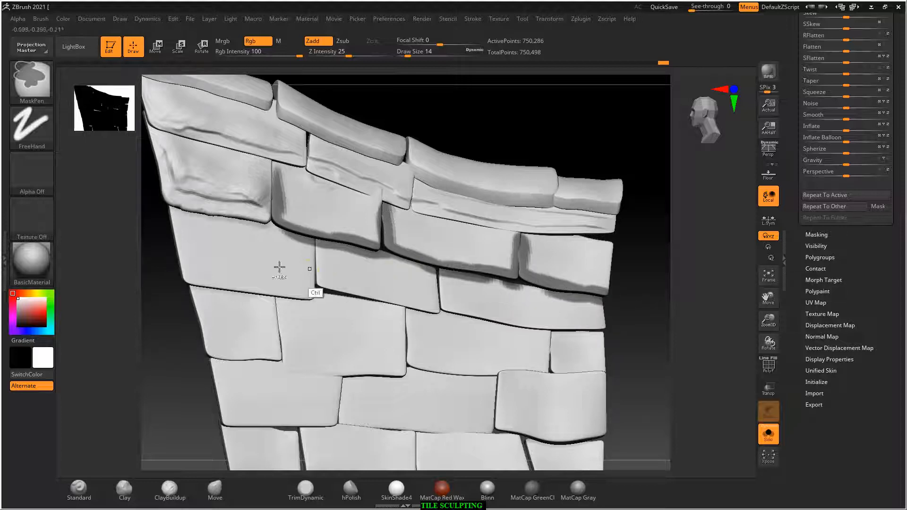
mouse_move(321, 263)
ctrl+mouse_down()
mouse_move(317, 288)
mouse_move(319, 248)
mouse_move(338, 290)
mouse_move(581, 333)
mouse_move(569, 330)
ctrl+mouse_up()
mouse_move(434, 312)
ctrl+mouse_down()
mouse_move(457, 321)
mouse_move(436, 278)
mouse_move(434, 305)
ctrl+mouse_up()
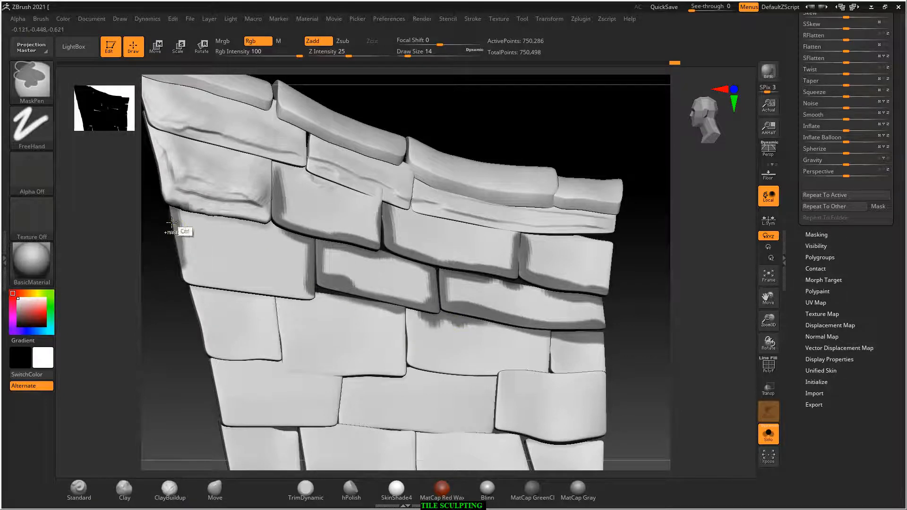
ctrl+drag(171, 222, 261, 235)
mouse_move(171, 222)
ctrl+mouse_down()
mouse_move(182, 284)
mouse_move(178, 235)
ctrl+mouse_up()
mouse_move(188, 287)
ctrl+mouse_down()
mouse_move(223, 299)
mouse_move(315, 300)
mouse_move(188, 289)
ctrl+mouse_up()
mouse_move(276, 305)
ctrl+mouse_down()
mouse_move(278, 352)
mouse_move(208, 296)
mouse_move(203, 331)
mouse_move(210, 283)
ctrl+mouse_up()
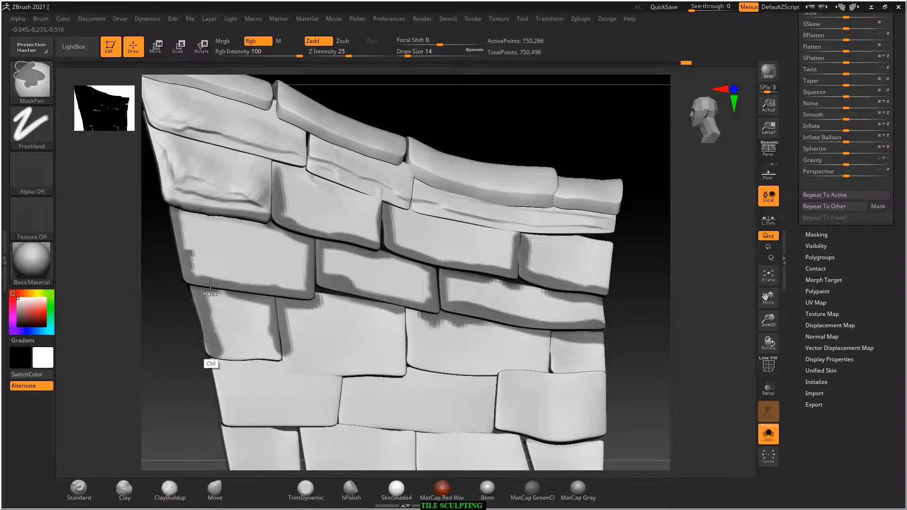
mouse_move(208, 353)
ctrl+mouse_down()
mouse_move(280, 363)
mouse_move(333, 384)
mouse_move(390, 385)
mouse_move(401, 326)
mouse_move(407, 366)
mouse_move(548, 381)
mouse_move(547, 355)
mouse_move(602, 375)
mouse_move(598, 385)
ctrl+mouse_up()
key(alt+Tab)
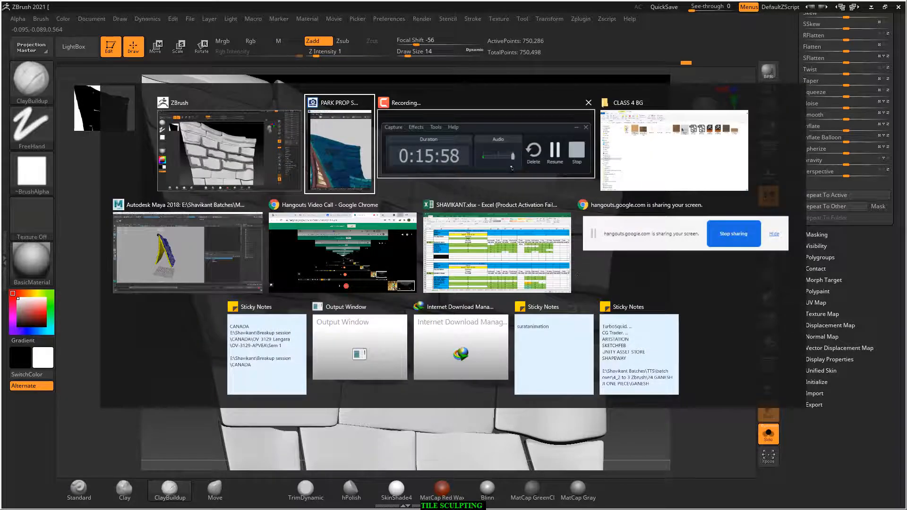
click(539, 156)
click(824, 472)
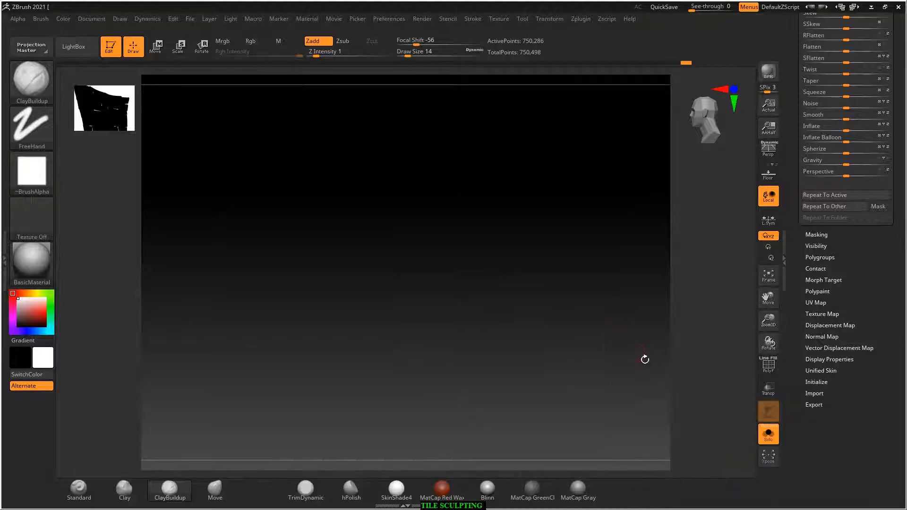
Mask the borders of the tiles in the next two rows, through the middle of the wall.
drag(645, 360, 639, 287)
ctrl+drag(492, 320, 503, 293)
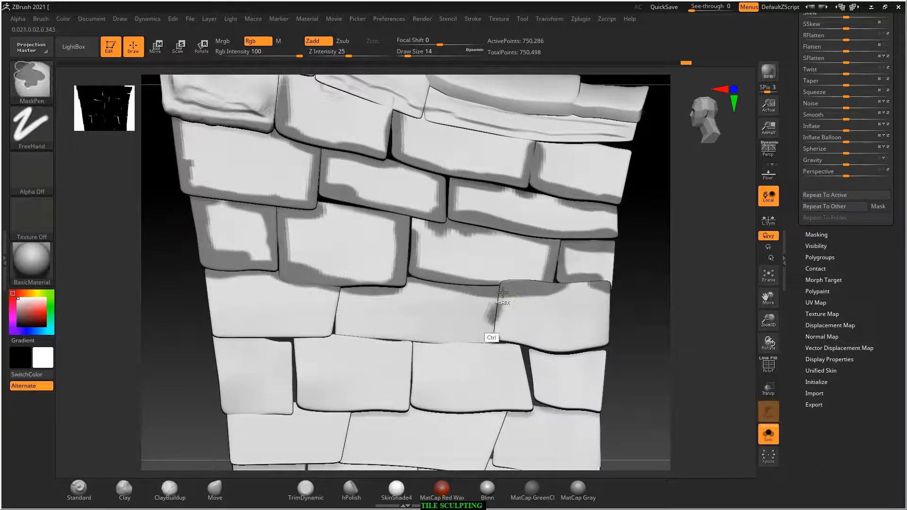
mouse_move(472, 361)
ctrl+mouse_down()
mouse_move(361, 360)
mouse_move(320, 346)
mouse_move(324, 317)
mouse_move(312, 339)
mouse_move(235, 344)
mouse_move(266, 342)
mouse_move(215, 312)
mouse_move(208, 275)
mouse_move(223, 360)
mouse_move(228, 348)
mouse_move(310, 410)
mouse_move(290, 354)
mouse_move(302, 352)
mouse_move(305, 389)
mouse_move(373, 409)
mouse_move(405, 350)
ctrl+mouse_up()
mouse_move(405, 409)
ctrl+mouse_down()
mouse_move(522, 412)
mouse_move(524, 344)
mouse_move(504, 407)
mouse_move(437, 407)
ctrl+mouse_up()
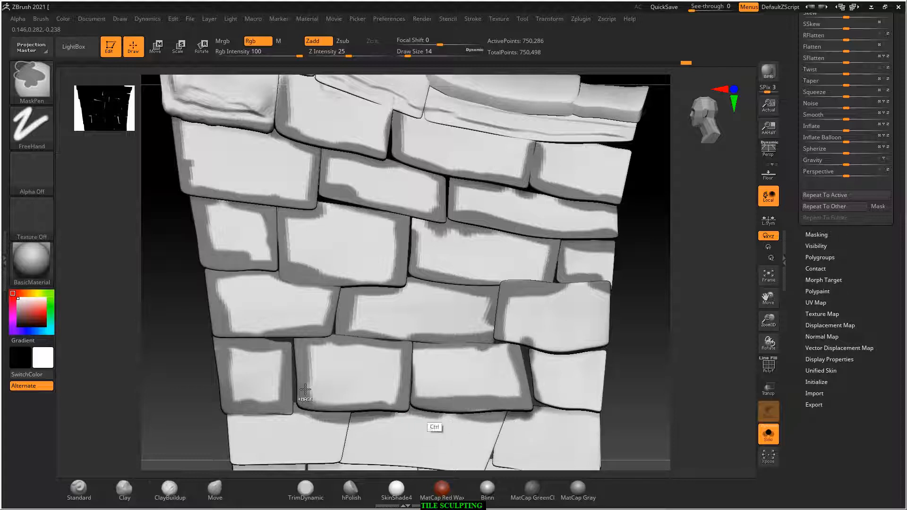
mouse_move(189, 373)
alt+mouse_down()
mouse_move(192, 349)
mouse_move(175, 313)
alt+mouse_up()
mouse_move(481, 273)
ctrl+mouse_down()
mouse_move(477, 293)
mouse_move(477, 275)
ctrl+mouse_up()
ctrl+drag(488, 330, 547, 340)
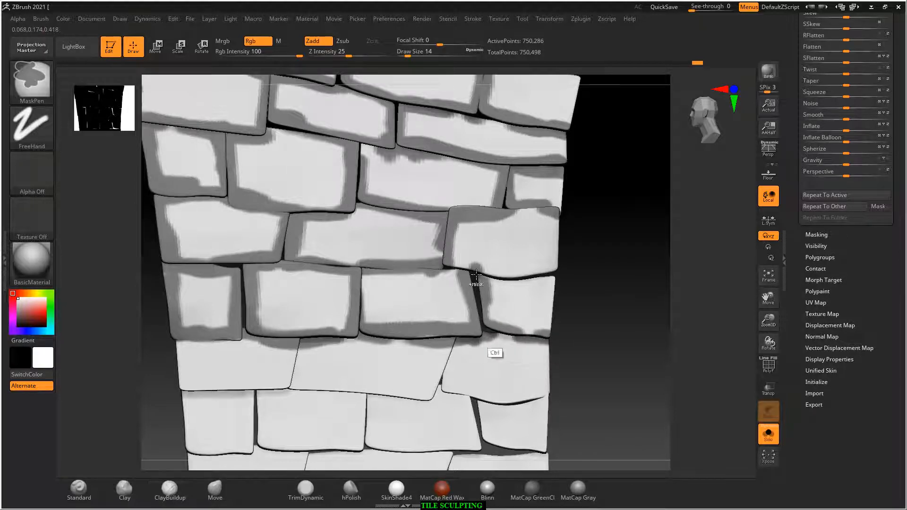
Mask the borders of the tiles in the slanted-joint row below, plus the leftmost tile beneath it.
alt+drag(593, 375, 638, 324)
mouse_move(500, 299)
ctrl+mouse_down()
mouse_move(485, 323)
mouse_move(512, 286)
ctrl+mouse_up()
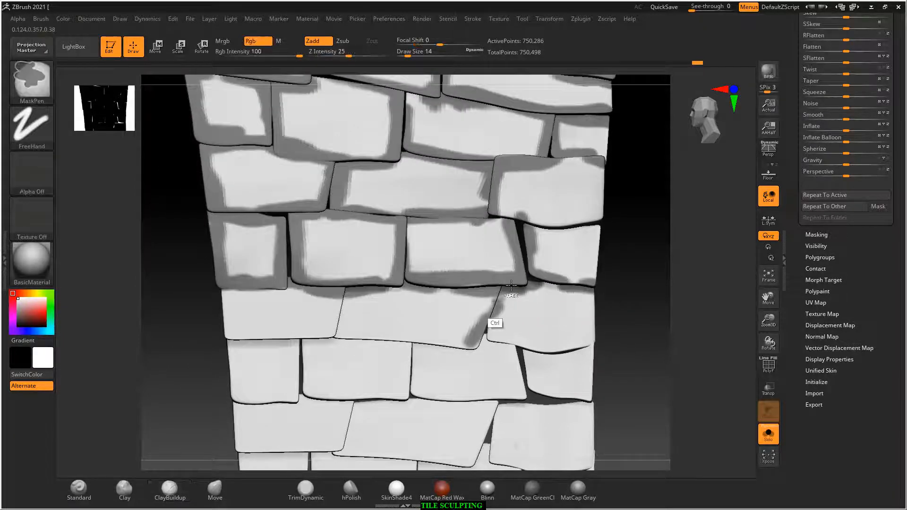
mouse_move(494, 323)
ctrl+mouse_down()
mouse_move(475, 366)
mouse_move(586, 352)
ctrl+mouse_up()
mouse_move(477, 360)
ctrl+mouse_down()
mouse_move(324, 354)
mouse_move(335, 326)
ctrl+mouse_up()
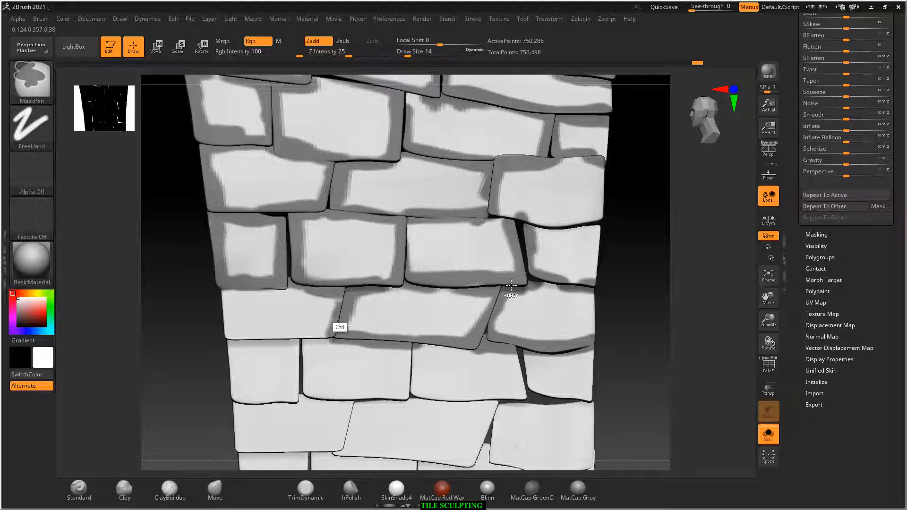
alt+drag(618, 367, 685, 314)
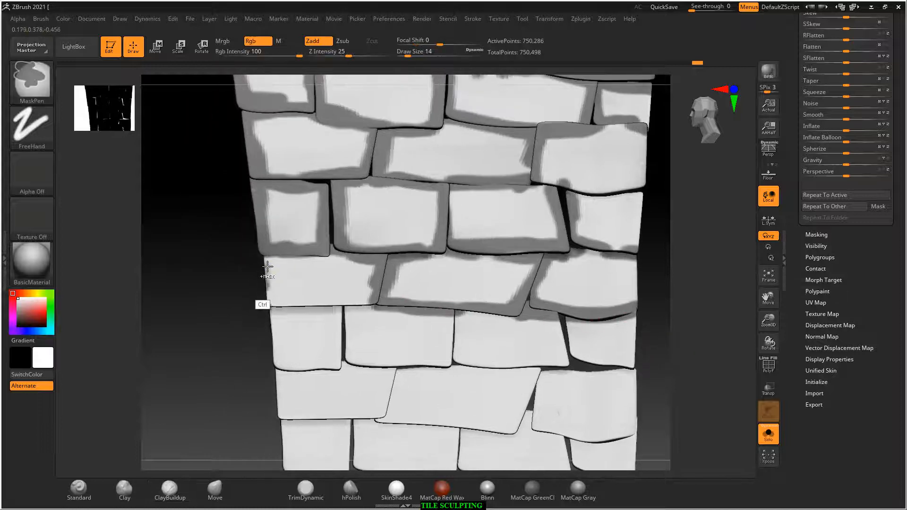
mouse_move(268, 266)
ctrl+mouse_down()
mouse_move(272, 302)
mouse_move(355, 303)
mouse_move(280, 310)
mouse_move(352, 305)
mouse_move(334, 308)
mouse_move(334, 366)
mouse_move(279, 365)
ctrl+mouse_up()
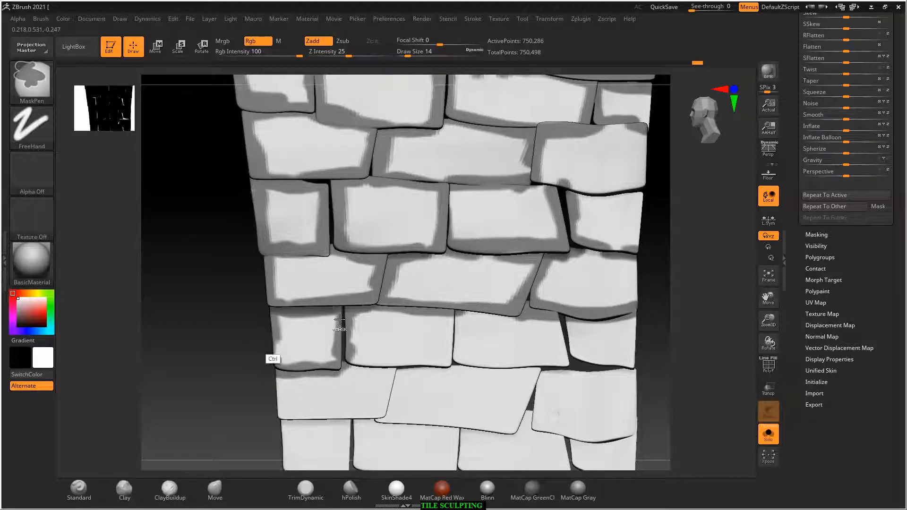
Mask the tile borders across the lower rows, down to the first three tiles of the bottom row.
mouse_move(351, 346)
ctrl+mouse_down()
mouse_move(352, 357)
mouse_move(409, 369)
ctrl+mouse_up()
mouse_move(409, 368)
ctrl+mouse_down()
mouse_move(349, 355)
mouse_move(456, 356)
mouse_move(453, 328)
mouse_move(401, 364)
mouse_move(567, 361)
mouse_move(464, 361)
mouse_move(568, 336)
mouse_move(609, 381)
mouse_move(574, 376)
mouse_move(520, 426)
mouse_move(371, 418)
mouse_move(517, 415)
mouse_move(279, 431)
mouse_move(278, 411)
mouse_move(251, 398)
mouse_move(273, 304)
ctrl+mouse_up()
mouse_move(312, 335)
ctrl+mouse_down()
mouse_move(310, 368)
mouse_move(352, 381)
mouse_move(371, 370)
mouse_move(369, 331)
ctrl+mouse_up()
mouse_move(389, 373)
ctrl+mouse_down()
mouse_move(449, 376)
mouse_move(476, 339)
mouse_move(475, 352)
mouse_move(592, 377)
mouse_move(588, 348)
mouse_move(456, 328)
mouse_move(596, 377)
mouse_move(526, 384)
ctrl+mouse_up()
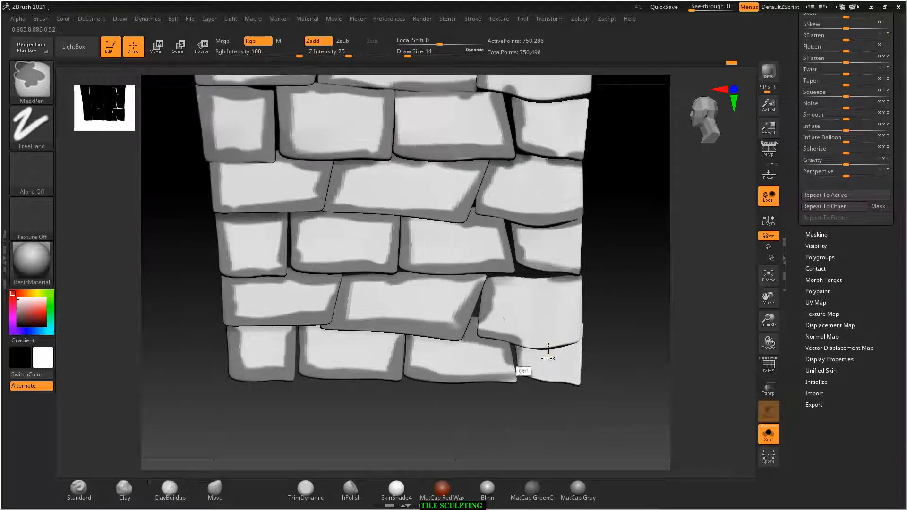
Mask the borders of the two lower-right corner tiles and the remaining outer edges along the wall's right side.
mouse_move(548, 349)
ctrl+mouse_down()
mouse_move(567, 344)
mouse_move(581, 284)
ctrl+mouse_up()
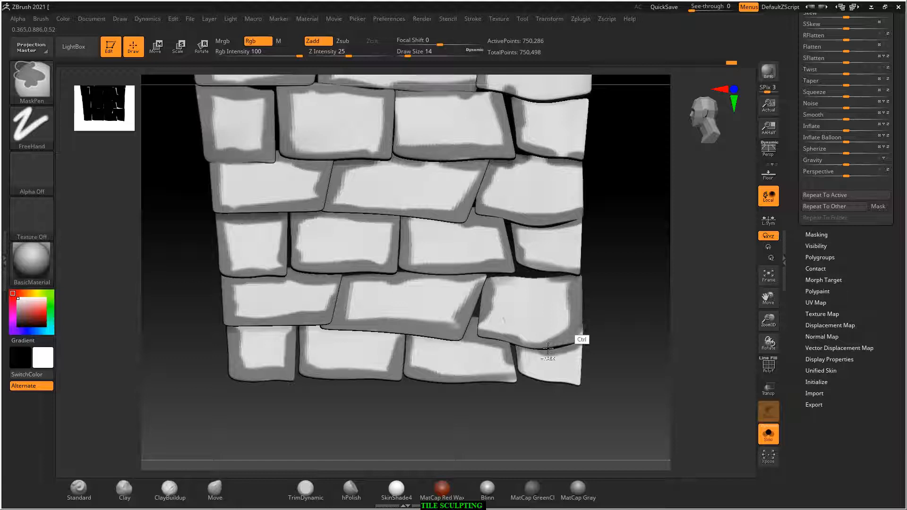
mouse_move(578, 379)
ctrl+mouse_down()
mouse_move(536, 370)
mouse_move(558, 381)
mouse_move(579, 378)
mouse_move(532, 366)
ctrl+mouse_up()
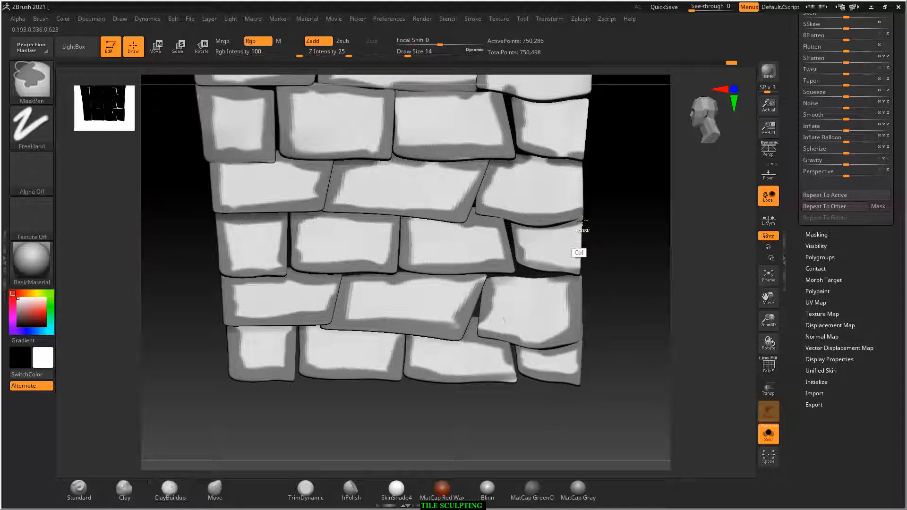
ctrl+drag(582, 231, 576, 272)
alt+drag(598, 124, 587, 228)
ctrl+drag(578, 197, 569, 352)
key(ctrl)
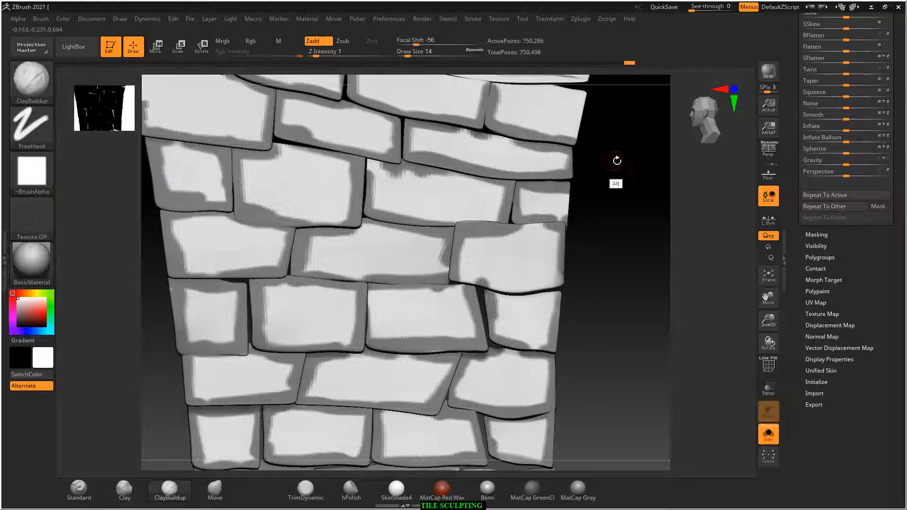
Sculpt subtle diagonal stone texture on the upper-left unmasked tile faces with ClayBuildup at draw size 38 and Z Intensity 1.
drag(617, 156, 573, 208)
alt+drag(601, 243, 610, 294)
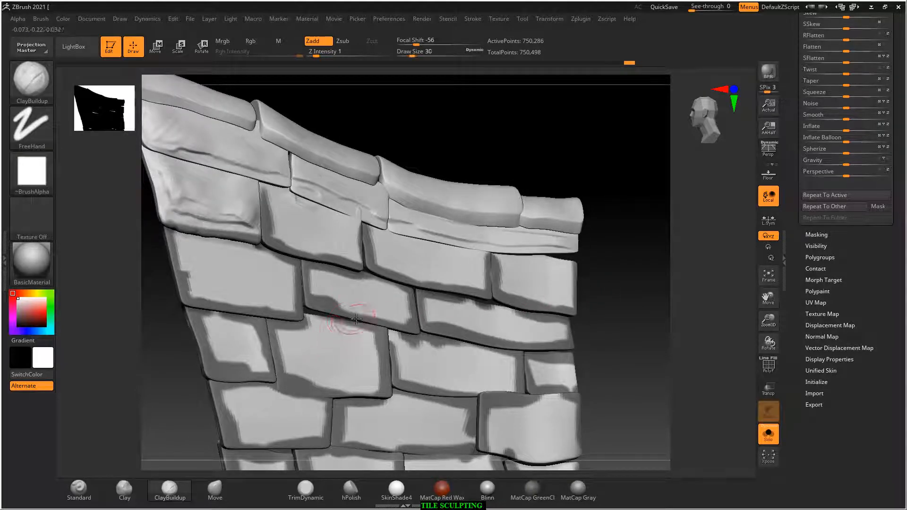
drag(404, 123, 410, 118)
alt+drag(355, 136, 464, 131)
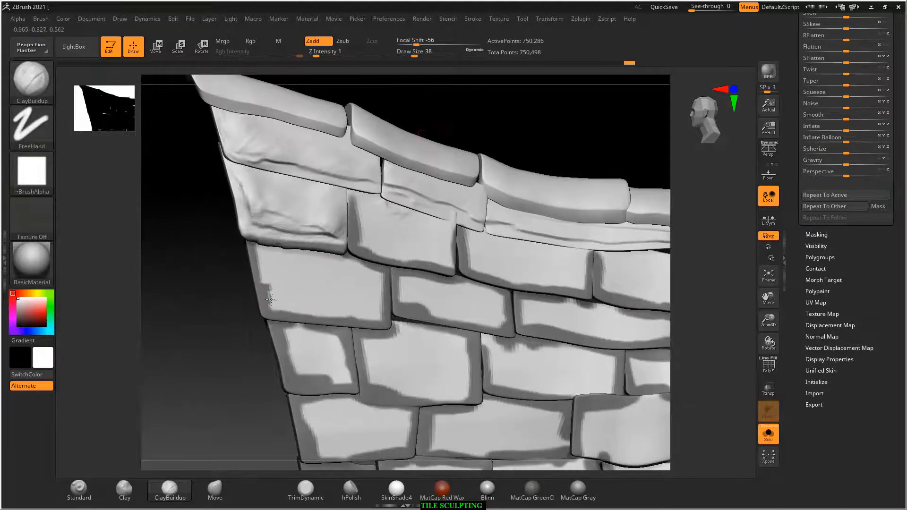
mouse_move(271, 300)
mouse_down()
mouse_move(307, 288)
mouse_move(329, 301)
mouse_up()
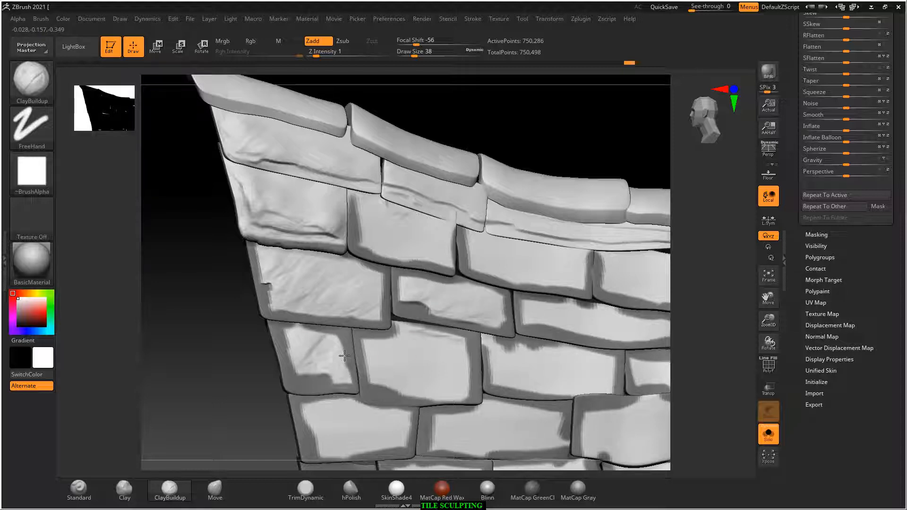
drag(403, 347, 378, 378)
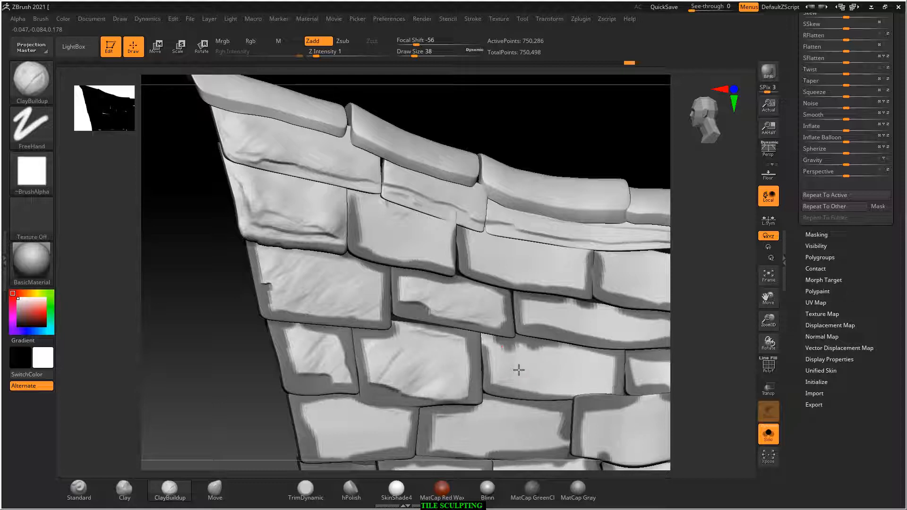
drag(522, 391, 567, 401)
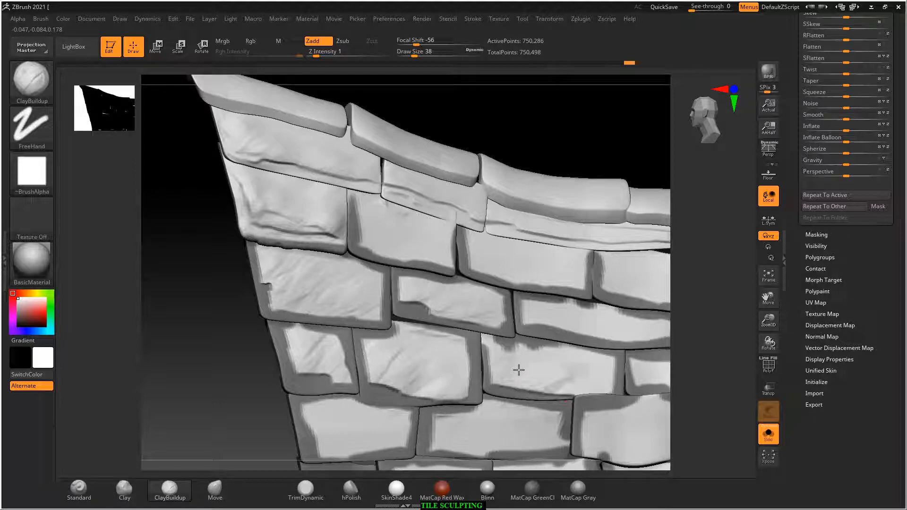
Set Z Intensity to 3 and sculpt rough stone strokes on the upper-right tile faces and the row beneath them.
alt+drag(569, 139, 505, 121)
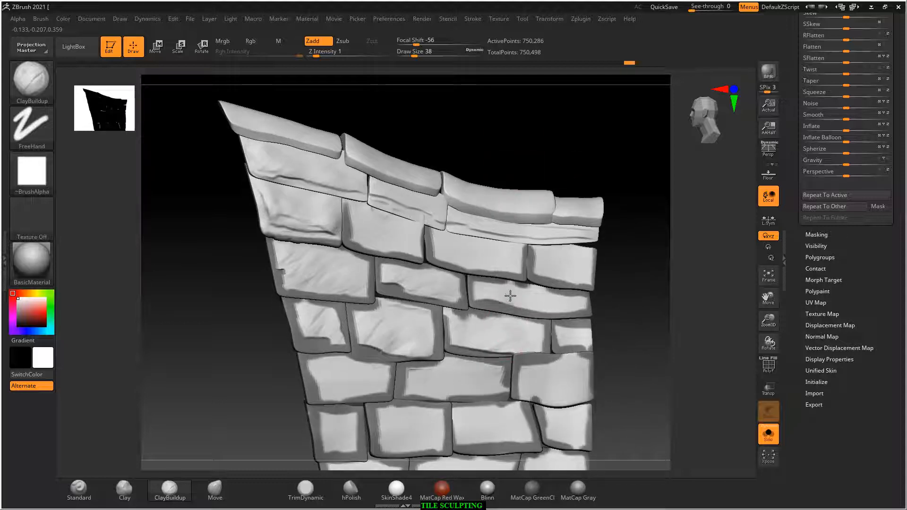
click(321, 54)
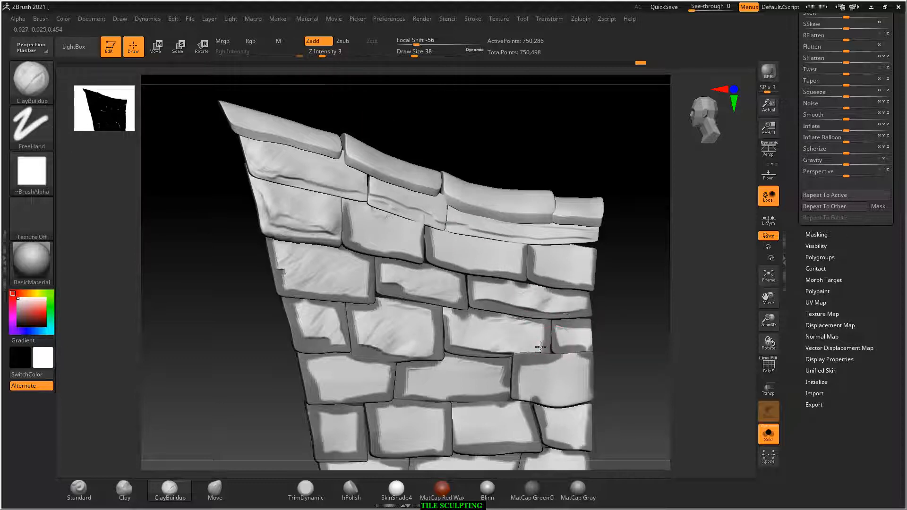
drag(540, 347, 520, 341)
mouse_move(573, 335)
mouse_down()
mouse_move(557, 381)
mouse_move(549, 362)
mouse_up()
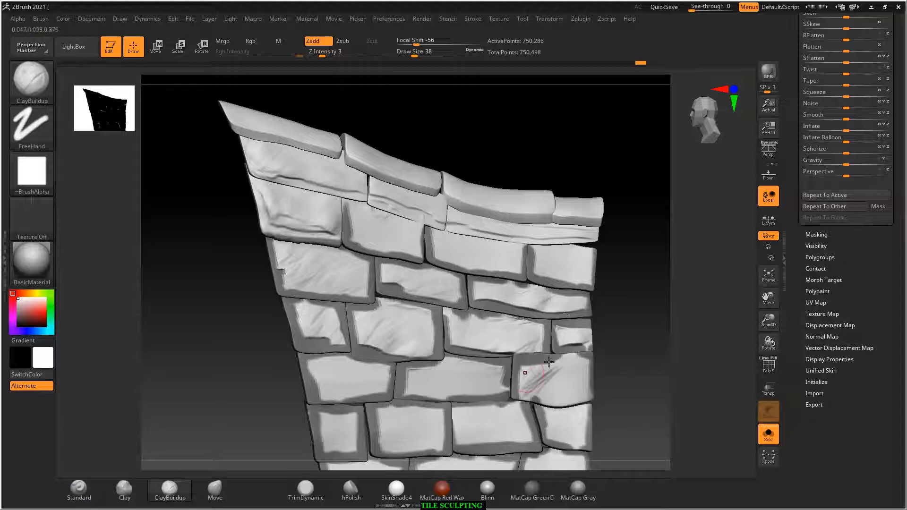
mouse_move(485, 377)
mouse_down()
mouse_move(471, 392)
mouse_move(410, 383)
mouse_up()
mouse_move(485, 377)
mouse_down()
mouse_move(341, 385)
mouse_move(387, 383)
mouse_up()
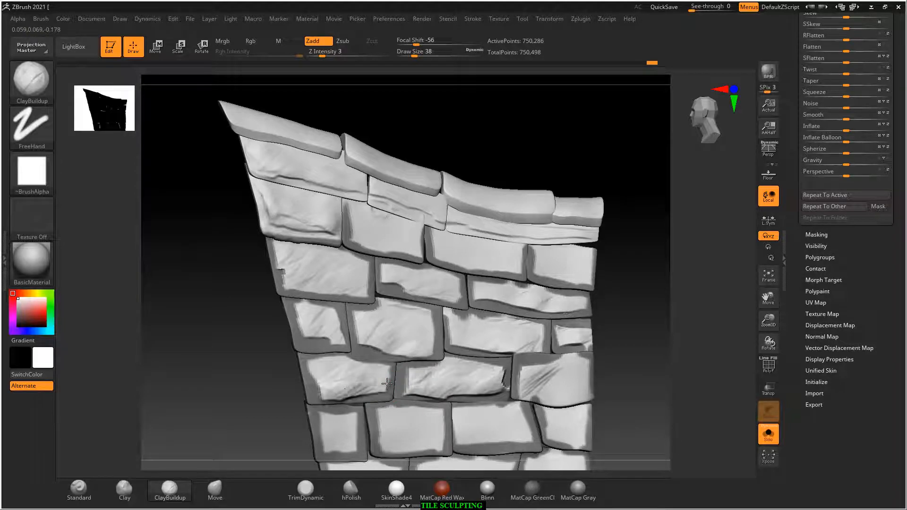
Build up rough stone texture on the tile faces of the next two rows, in the middle of the wall.
alt+drag(263, 419, 279, 331)
drag(354, 350, 359, 354)
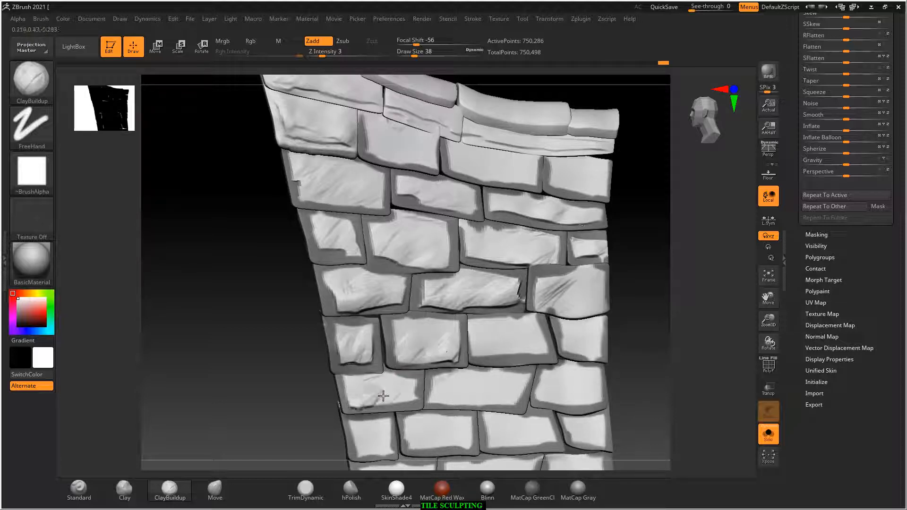
drag(383, 396, 406, 399)
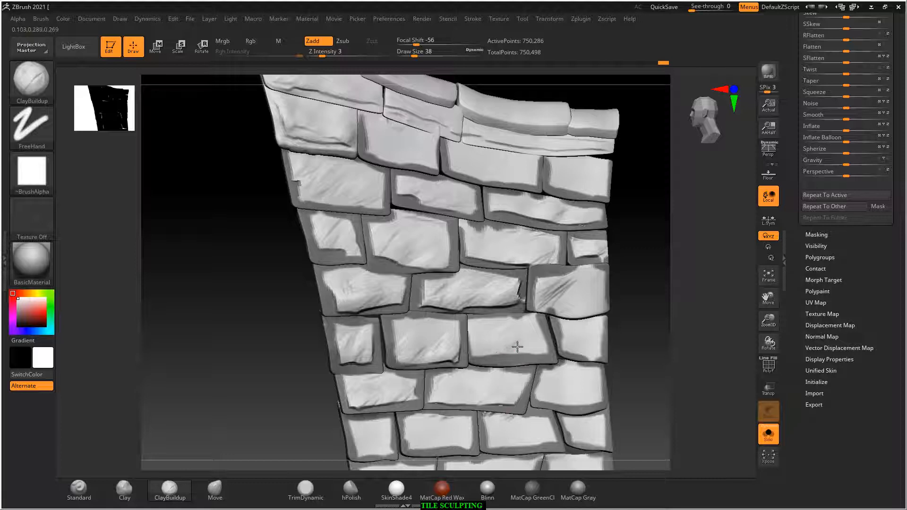
mouse_move(553, 351)
mouse_down()
mouse_move(589, 344)
mouse_move(580, 353)
mouse_up()
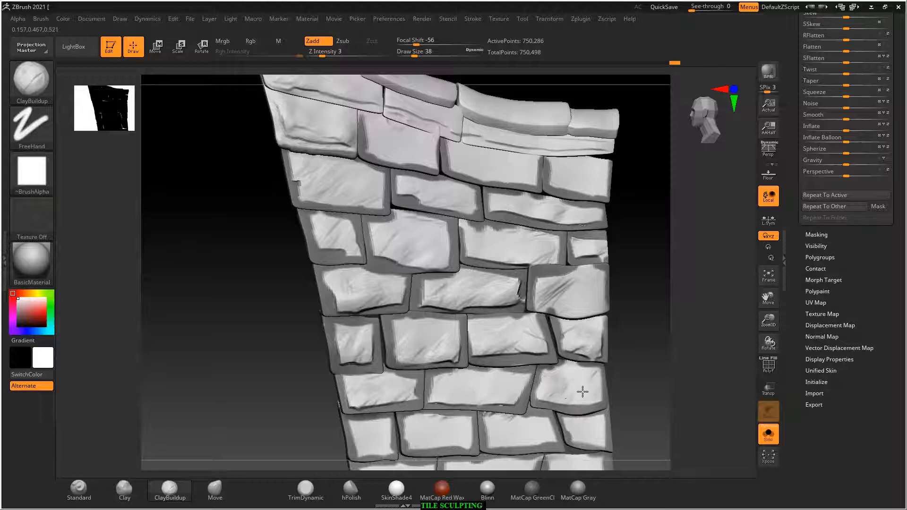
Build up rough stone texture on the tile faces of the remaining lower rows, down to the wall's bottom edge.
drag(628, 405, 310, 279)
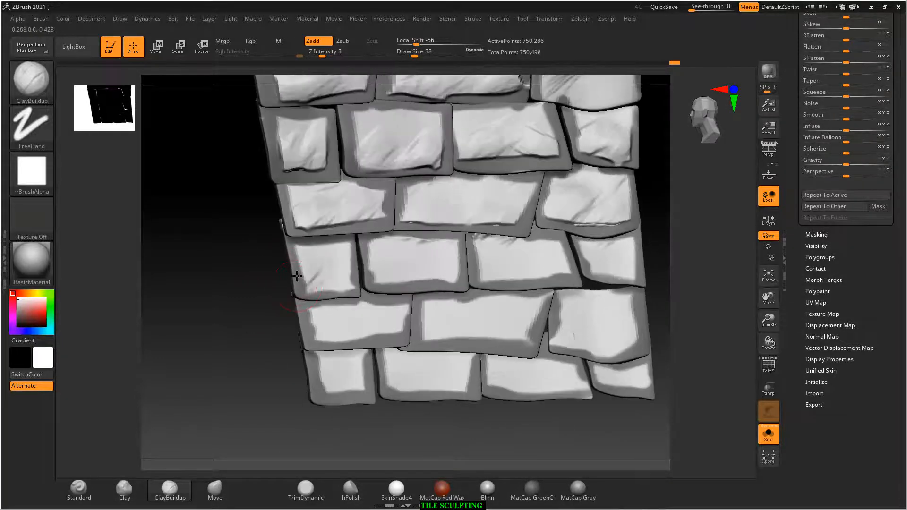
drag(355, 311, 361, 327)
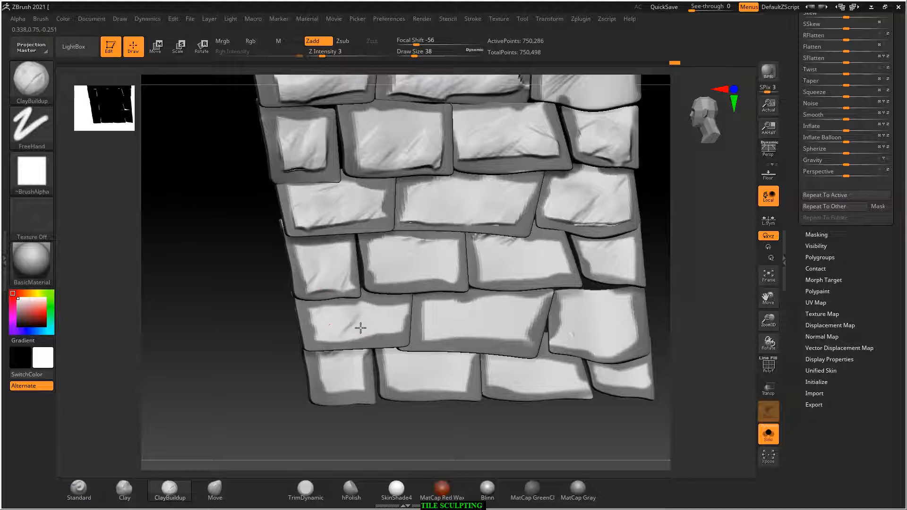
mouse_move(345, 388)
mouse_down()
mouse_move(325, 371)
mouse_move(413, 366)
mouse_move(445, 379)
mouse_up()
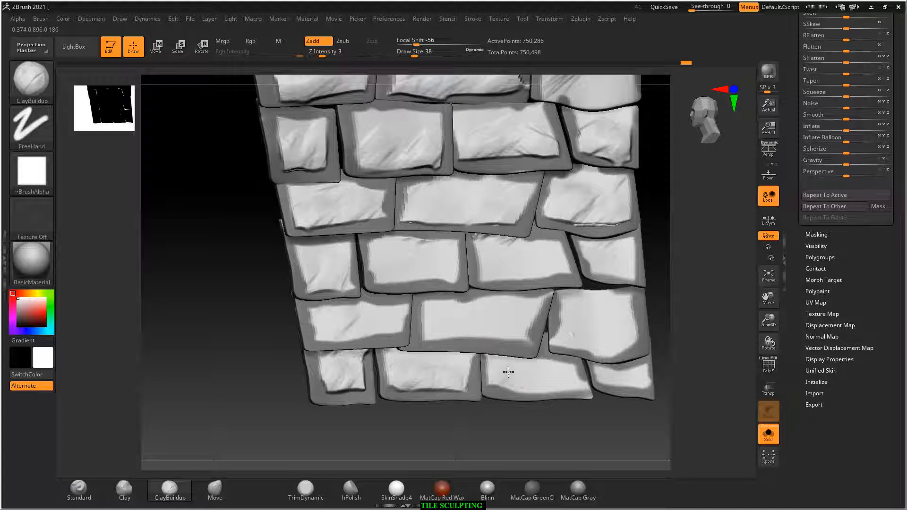
drag(625, 367, 604, 377)
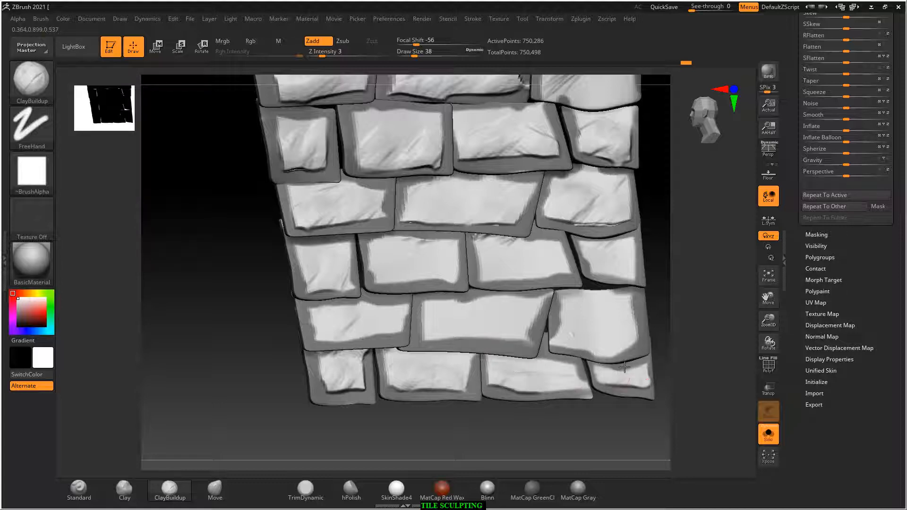
mouse_move(596, 329)
mouse_down()
mouse_move(612, 330)
mouse_move(522, 337)
mouse_move(467, 308)
mouse_up()
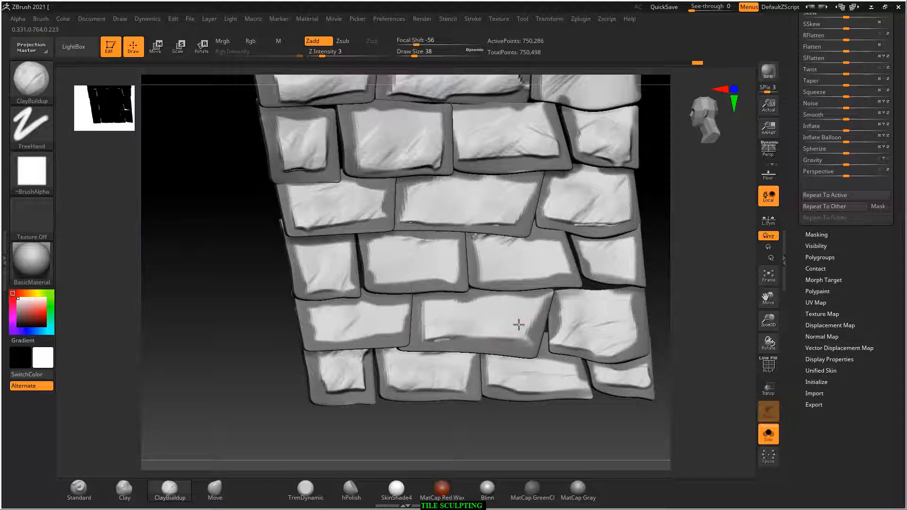
drag(519, 325, 533, 328)
mouse_move(554, 275)
mouse_down()
mouse_move(537, 259)
mouse_move(442, 280)
mouse_up()
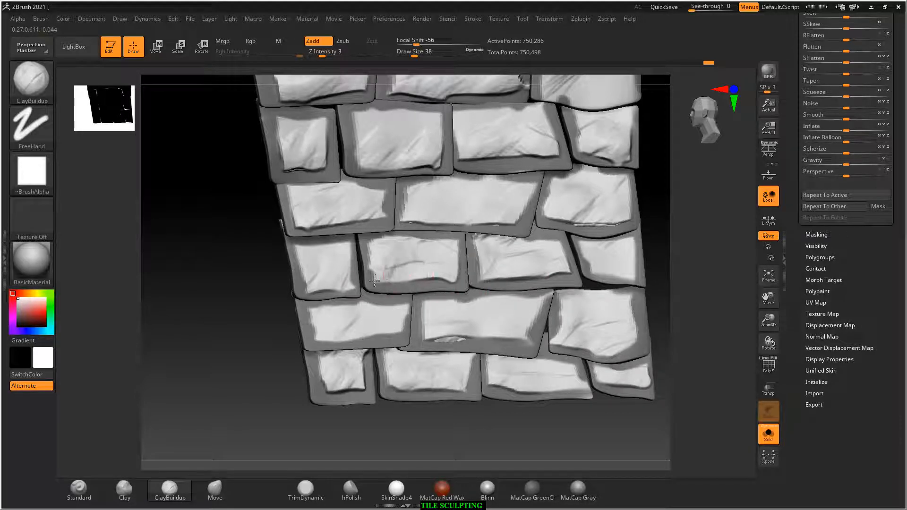
alt+drag(656, 249, 641, 269)
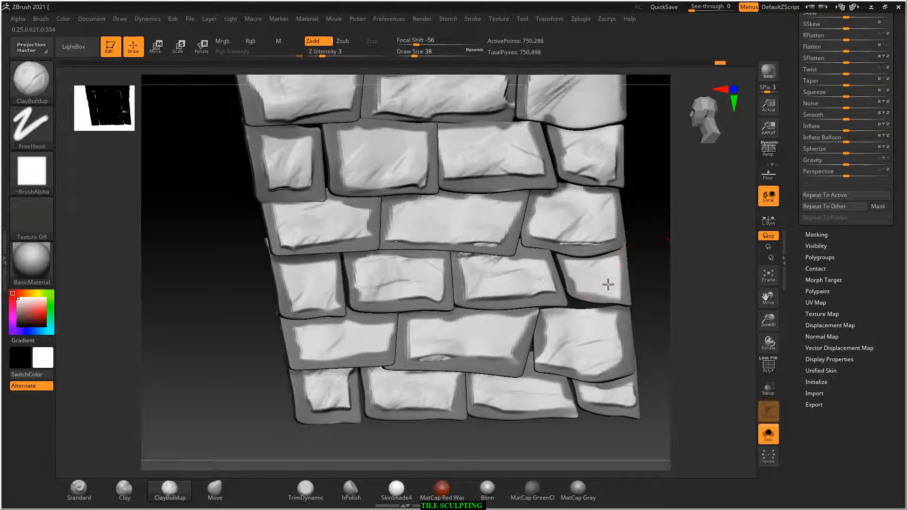
Mask the lower edge of the large right-edge tile midway up the wall and rework its stone texture.
alt+drag(675, 214, 584, 216)
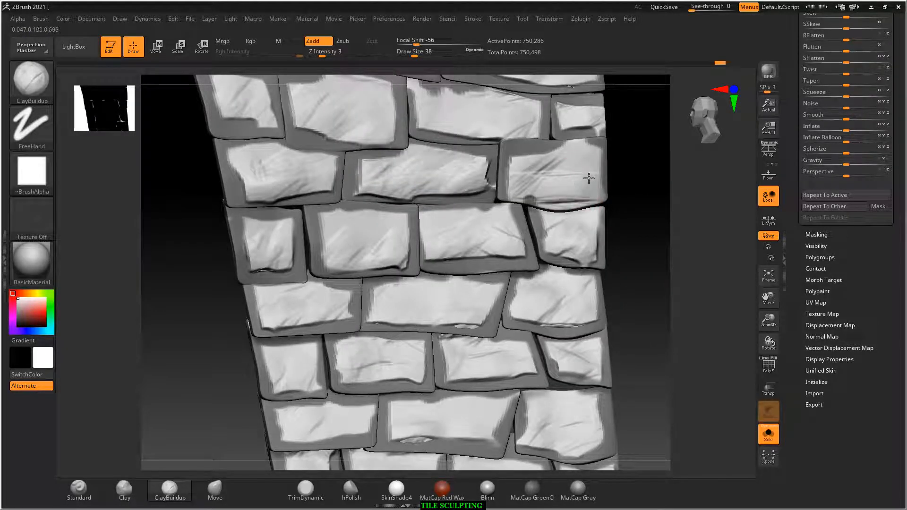
mouse_move(589, 178)
mouse_down()
mouse_move(586, 160)
mouse_move(569, 168)
mouse_up()
mouse_move(596, 201)
ctrl+mouse_down()
mouse_move(575, 211)
mouse_move(516, 204)
ctrl+mouse_up()
mouse_move(586, 176)
mouse_down()
mouse_move(567, 166)
mouse_move(524, 178)
mouse_move(587, 174)
mouse_up()
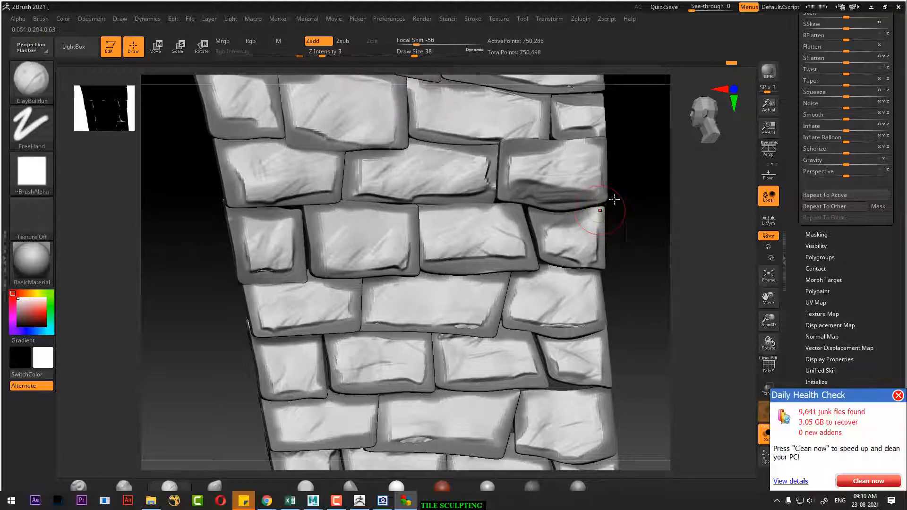
Clear the mask and smooth the rough strokes on the tiles of the upper and middle rows.
mouse_move(630, 198)
mouse_down()
mouse_move(648, 248)
mouse_move(658, 247)
mouse_move(651, 289)
mouse_move(660, 271)
mouse_move(652, 239)
mouse_move(658, 257)
mouse_move(673, 241)
mouse_move(650, 278)
mouse_move(654, 253)
mouse_move(648, 302)
mouse_move(654, 280)
mouse_move(535, 243)
mouse_up()
key(shift)
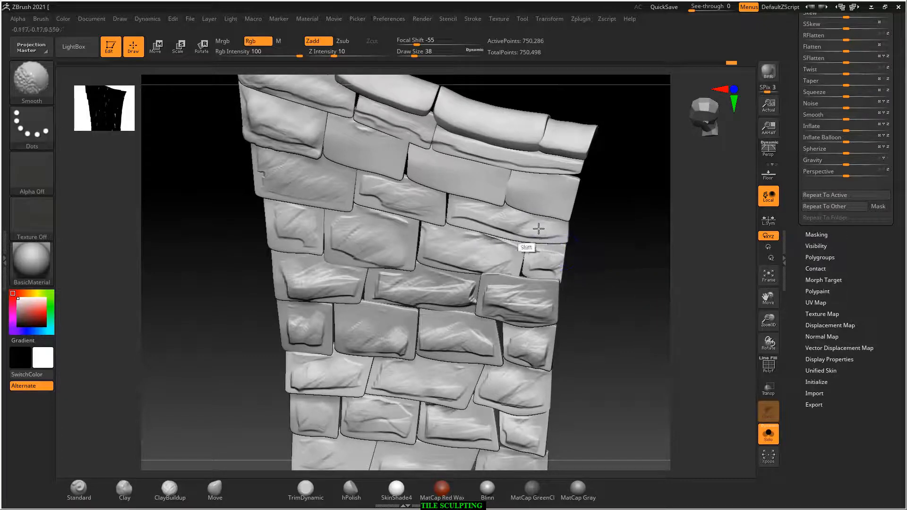
mouse_move(400, 189)
shift+mouse_down()
mouse_move(402, 200)
mouse_move(264, 158)
mouse_move(309, 177)
mouse_move(309, 233)
mouse_move(294, 232)
mouse_move(366, 233)
mouse_move(399, 253)
mouse_move(464, 242)
mouse_move(549, 257)
mouse_move(501, 235)
mouse_move(416, 224)
shift+mouse_up()
mouse_move(464, 242)
shift+mouse_down()
mouse_move(515, 326)
mouse_move(538, 326)
mouse_move(445, 287)
mouse_move(479, 302)
mouse_move(329, 293)
mouse_move(356, 302)
mouse_move(296, 340)
mouse_move(353, 350)
mouse_move(359, 362)
mouse_move(510, 367)
mouse_move(525, 380)
shift+mouse_up()
mouse_move(596, 356)
mouse_down()
mouse_move(638, 362)
mouse_move(639, 381)
mouse_move(647, 287)
mouse_up()
mouse_move(551, 312)
shift+mouse_down()
mouse_move(502, 300)
mouse_move(503, 287)
mouse_move(318, 291)
mouse_move(309, 283)
mouse_move(357, 270)
mouse_move(352, 276)
mouse_move(412, 282)
shift+mouse_up()
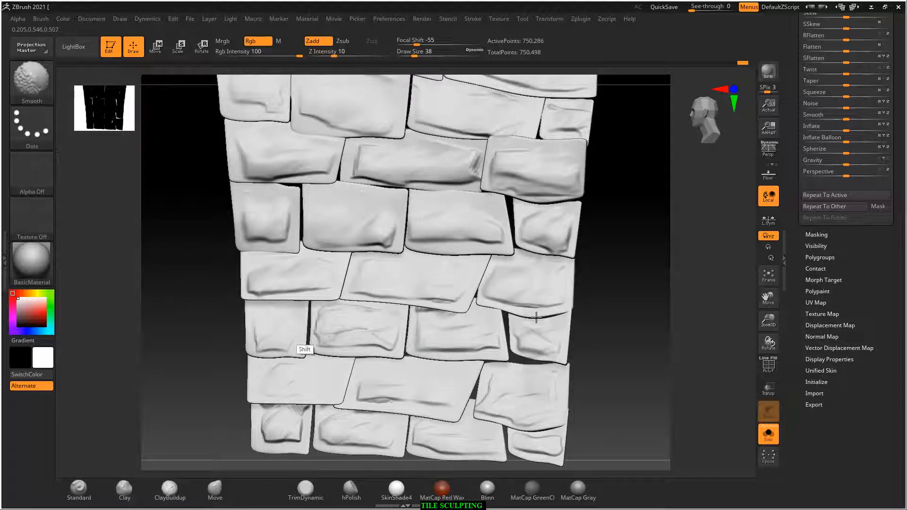
Smooth the stone texture across the tiles of the lowest rows.
mouse_move(311, 332)
shift+mouse_down()
mouse_move(313, 360)
mouse_move(521, 386)
mouse_move(522, 407)
mouse_move(568, 409)
shift+mouse_up()
alt+drag(609, 385, 624, 285)
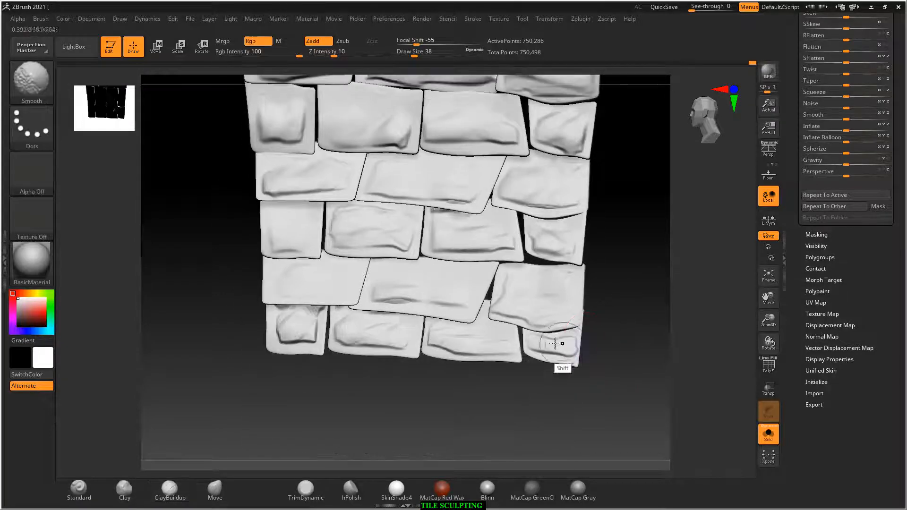
mouse_move(554, 344)
shift+mouse_down()
mouse_move(291, 335)
mouse_move(281, 345)
shift+mouse_up()
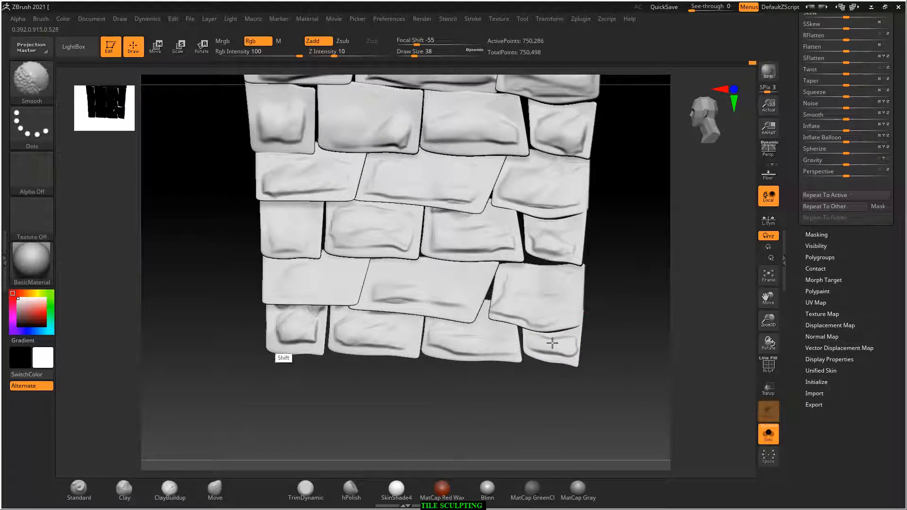
Sculpt ClayBuildup stone strokes on the plain tiles in the second row below the coping and smooth them.
click(169, 488)
mouse_move(595, 326)
mouse_down()
mouse_move(632, 328)
mouse_move(610, 265)
mouse_move(612, 320)
mouse_move(632, 283)
mouse_move(626, 368)
mouse_up()
mouse_move(473, 211)
mouse_down()
mouse_move(486, 210)
mouse_move(468, 198)
mouse_move(501, 222)
mouse_move(465, 208)
mouse_up()
drag(362, 210, 347, 188)
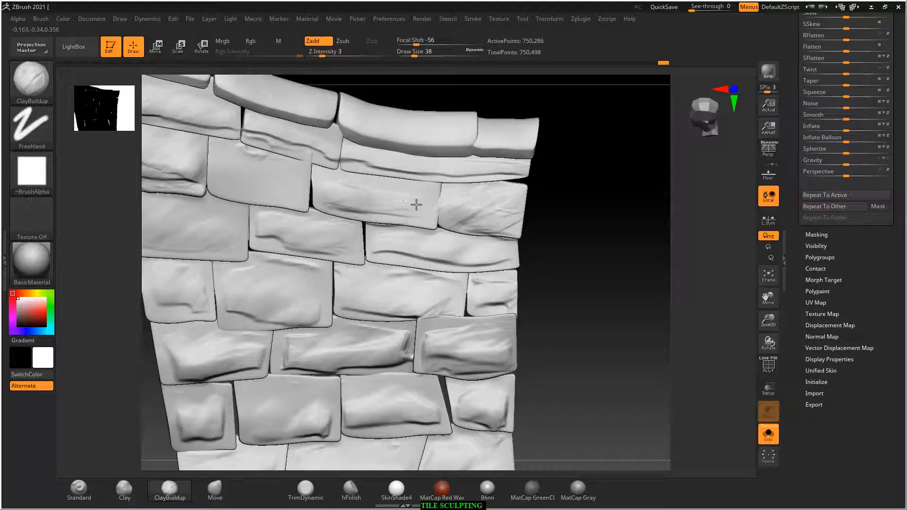
mouse_move(352, 204)
mouse_down()
mouse_move(424, 205)
mouse_move(322, 203)
mouse_move(343, 213)
mouse_up()
mouse_move(269, 179)
mouse_down()
mouse_move(232, 182)
mouse_move(289, 188)
mouse_up()
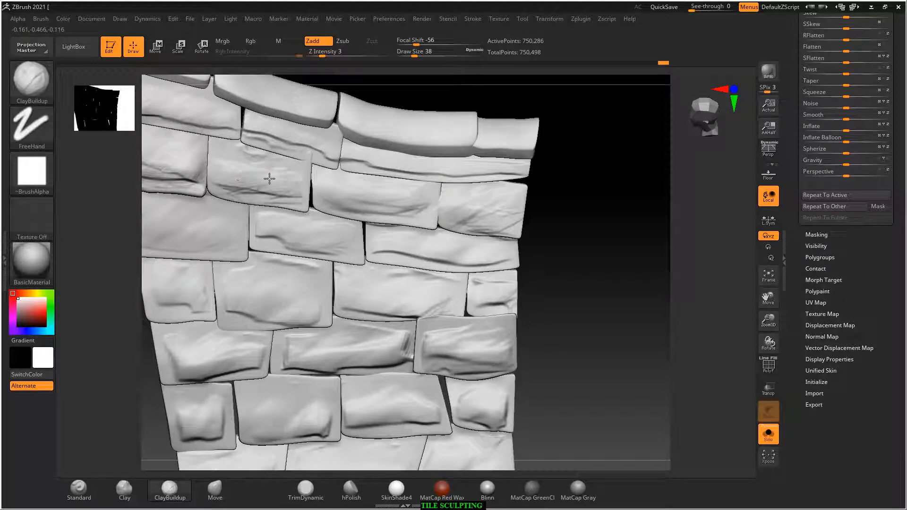
shift+drag(269, 179, 251, 152)
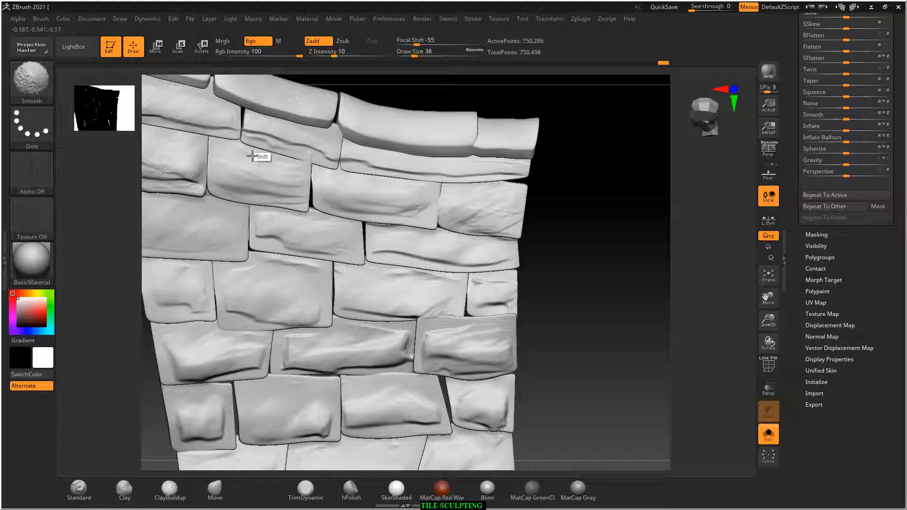
shift+drag(465, 230, 459, 212)
Isolate the long tile in the middle of the wall, mask it completely and show the whole wall again.
drag(610, 268, 550, 271)
drag(581, 310, 612, 316)
alt+drag(567, 350, 605, 319)
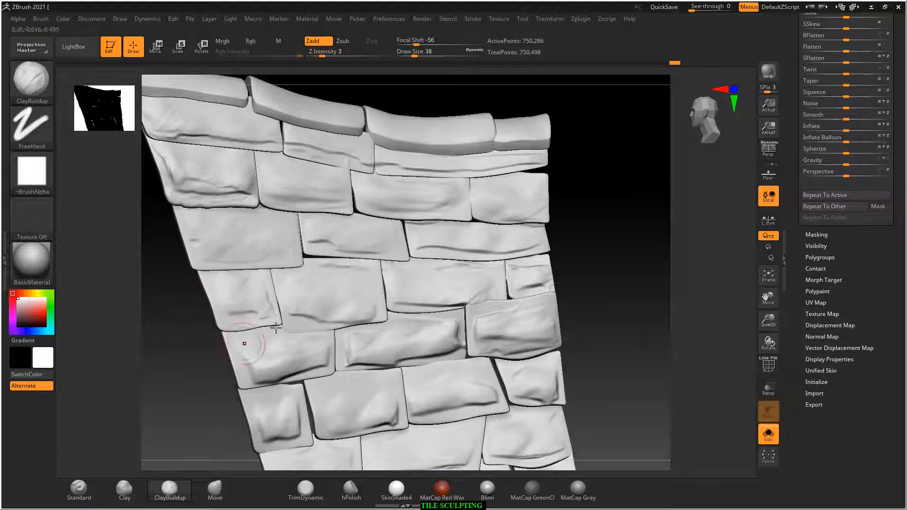
drag(634, 307, 598, 330)
mouse_move(618, 287)
mouse_down()
mouse_move(640, 290)
mouse_move(603, 254)
mouse_move(639, 272)
mouse_move(632, 287)
mouse_move(639, 269)
mouse_move(647, 302)
mouse_up()
ctrl+shift+click(424, 282)
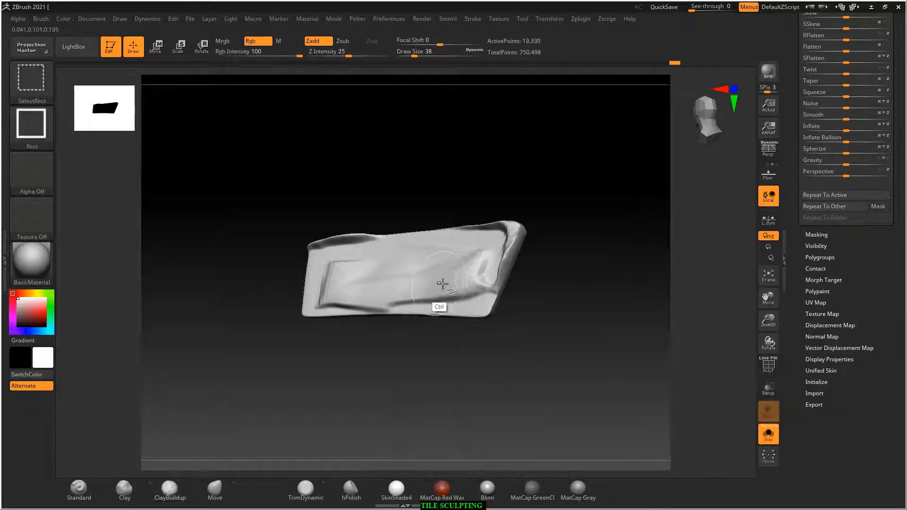
drag(549, 305, 571, 277)
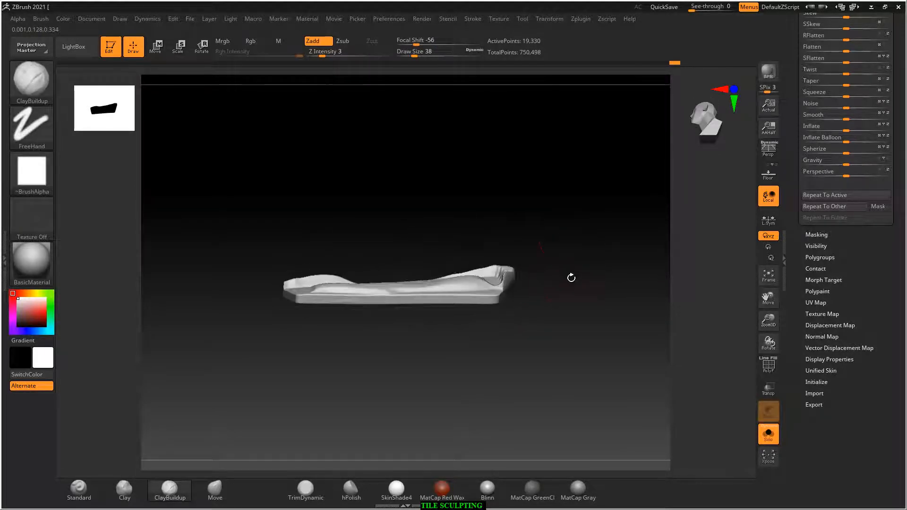
ctrl+drag(595, 208, 166, 380)
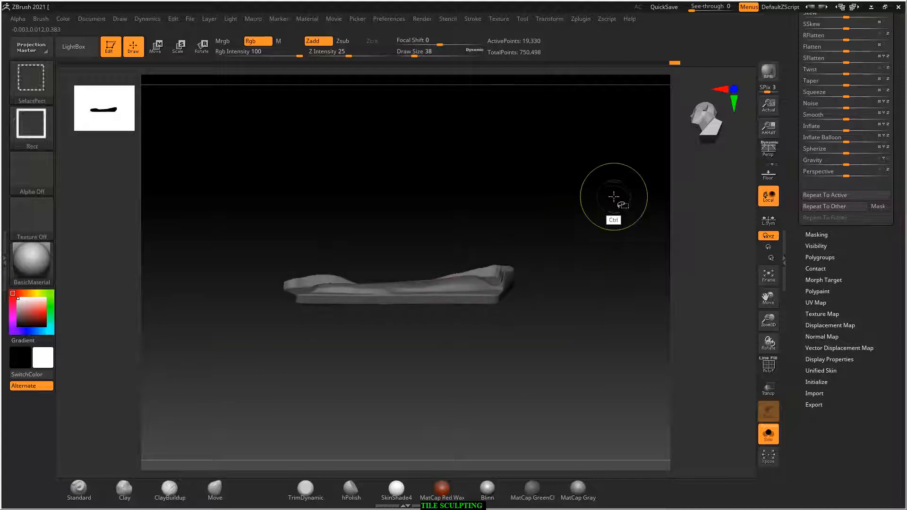
ctrl+shift+click(623, 248)
mouse_move(624, 247)
mouse_down()
mouse_move(630, 353)
mouse_move(666, 413)
mouse_move(646, 397)
mouse_up()
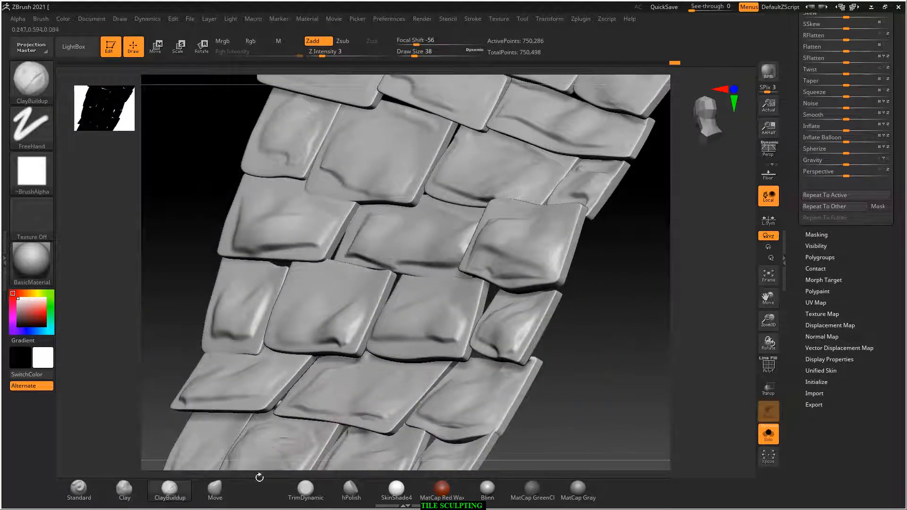
With the mask inverted, reposition the middle tile between its neighbours using the Move brush at draw size 70, and clear the mask.
click(215, 489)
drag(583, 360, 558, 344)
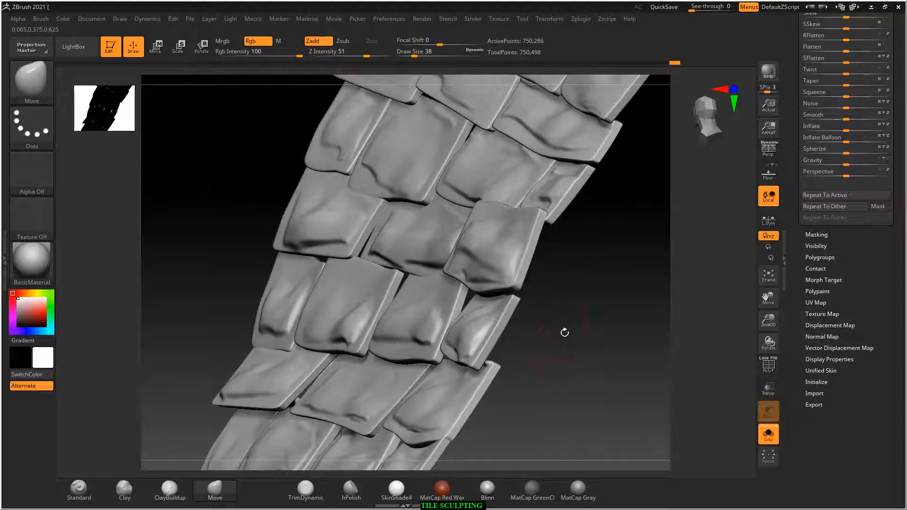
ctrl+click(607, 320)
drag(607, 320, 555, 293)
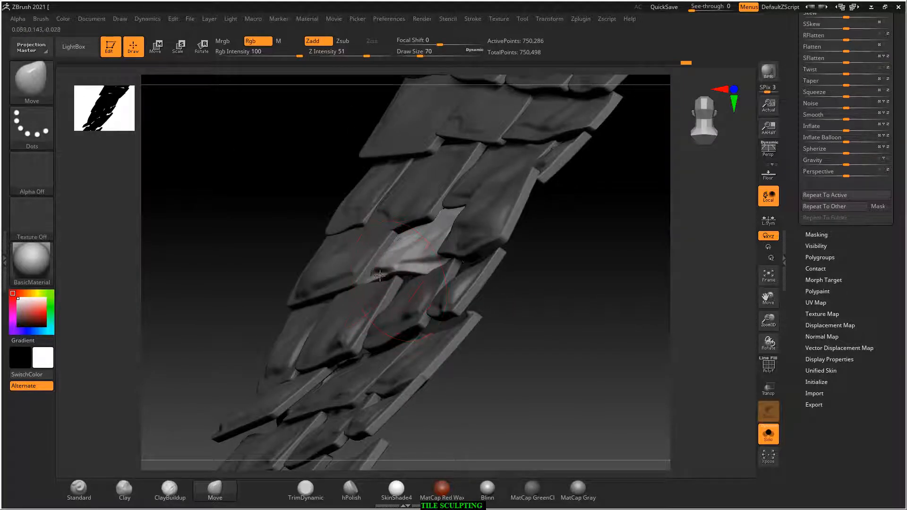
drag(553, 307, 560, 313)
drag(594, 265, 488, 265)
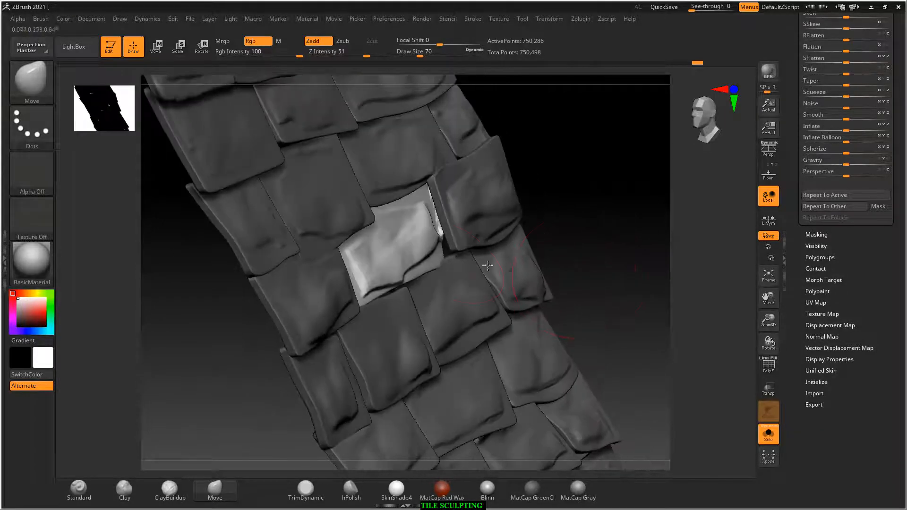
drag(569, 217, 501, 232)
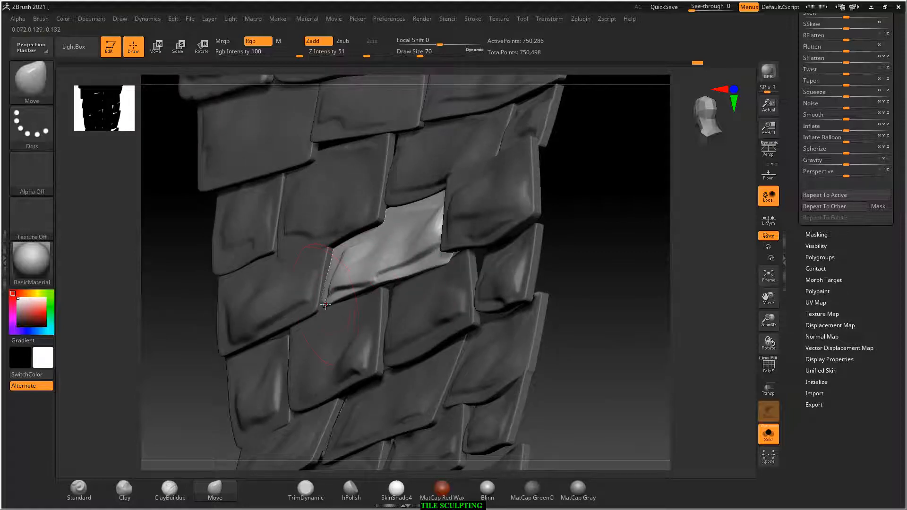
drag(578, 265, 643, 263)
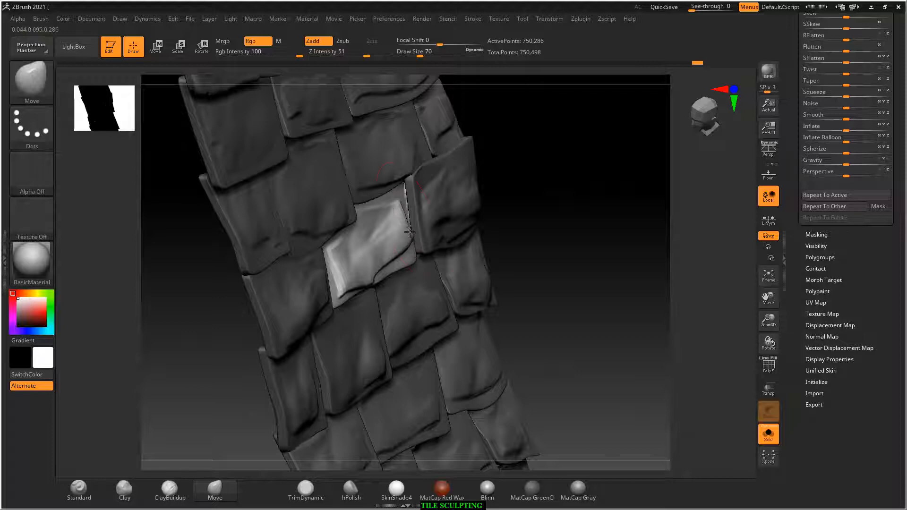
drag(567, 199, 631, 261)
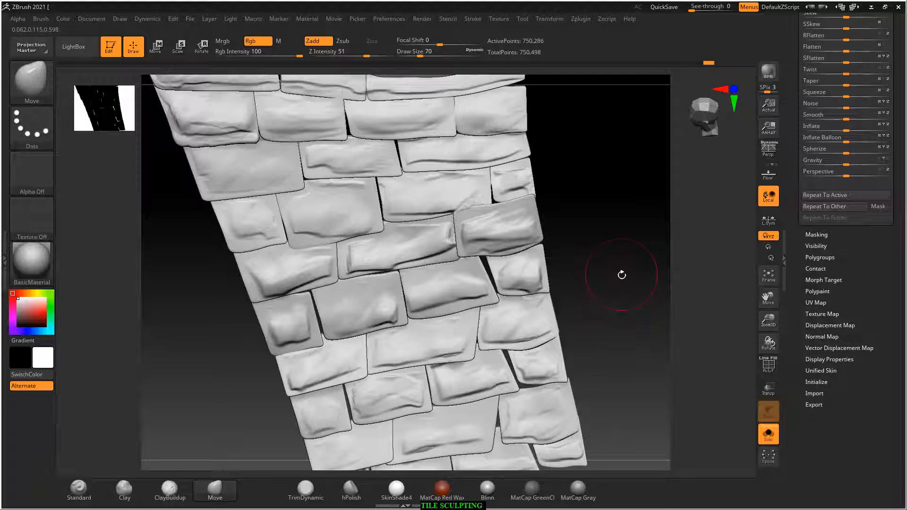
mouse_move(630, 278)
mouse_down()
mouse_move(643, 252)
mouse_move(640, 290)
mouse_move(626, 302)
mouse_up()
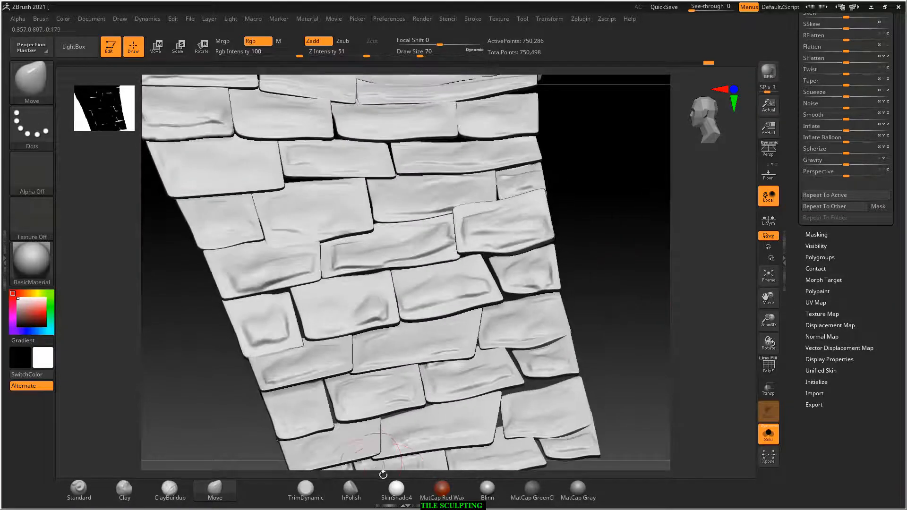
Chip the lower edge of the leftmost coping stone with TrimDynamic at draw size 22, undoing one stroke.
click(306, 490)
mouse_move(582, 250)
mouse_down()
mouse_move(616, 223)
mouse_move(631, 313)
mouse_move(624, 235)
mouse_move(633, 219)
mouse_move(630, 285)
mouse_up()
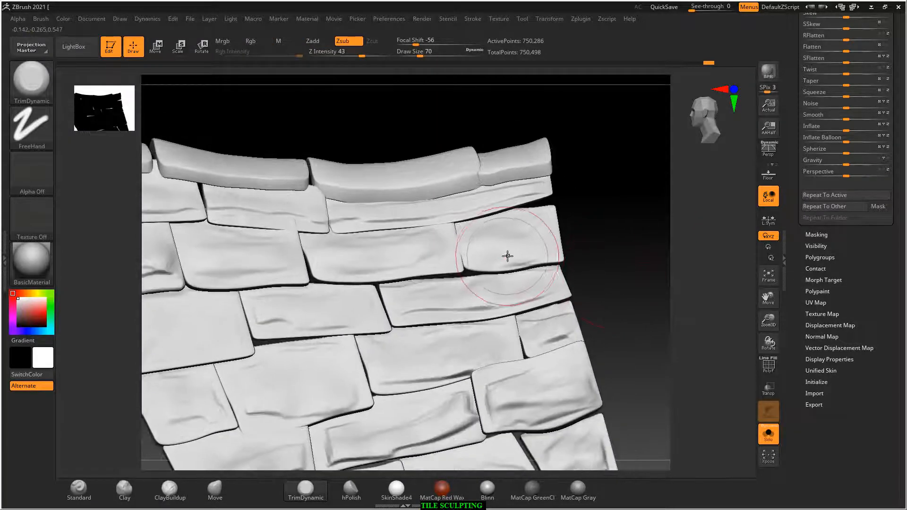
key(bracketleft)
key(bracketleft)
key(bracketleft)
key(bracketleft)
key(bracketleft)
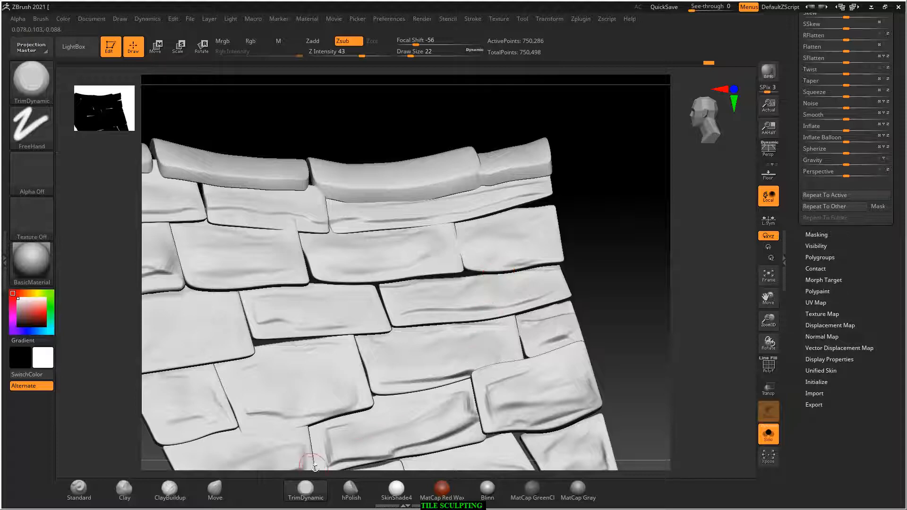
alt+drag(600, 176, 661, 254)
drag(403, 164, 360, 152)
key(f)
alt+drag(249, 247, 312, 308)
alt+drag(247, 308, 340, 377)
alt+drag(198, 322, 301, 379)
drag(326, 229, 324, 234)
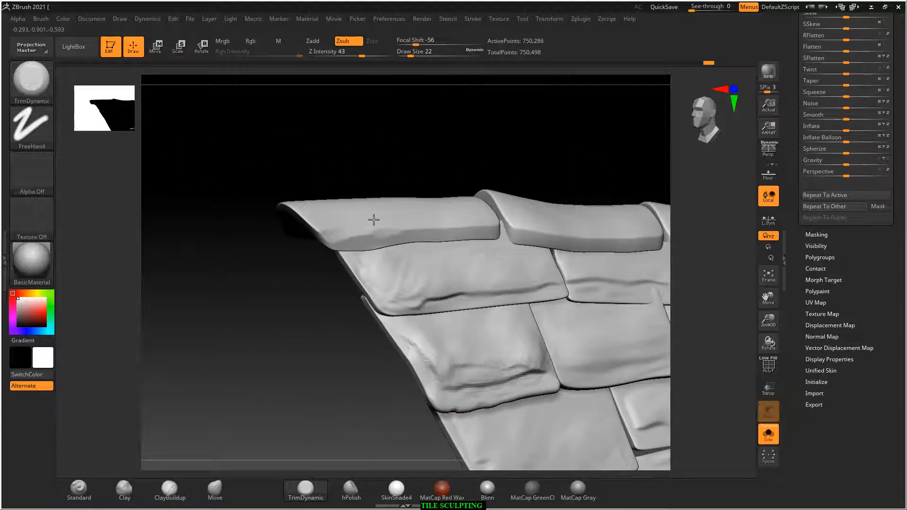
key(ctrl+z)
drag(446, 172, 425, 161)
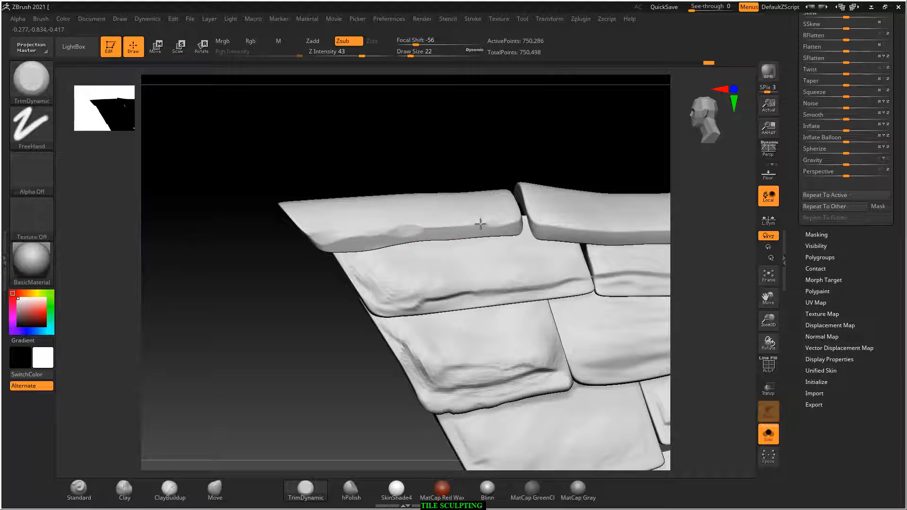
Trim the lower edges and end corners of the next coping stones along the wall's top.
mouse_move(479, 152)
mouse_down()
mouse_move(498, 170)
mouse_move(393, 170)
mouse_move(412, 185)
mouse_move(383, 158)
mouse_move(427, 148)
mouse_move(420, 137)
mouse_move(341, 165)
mouse_move(391, 151)
mouse_move(512, 218)
mouse_up()
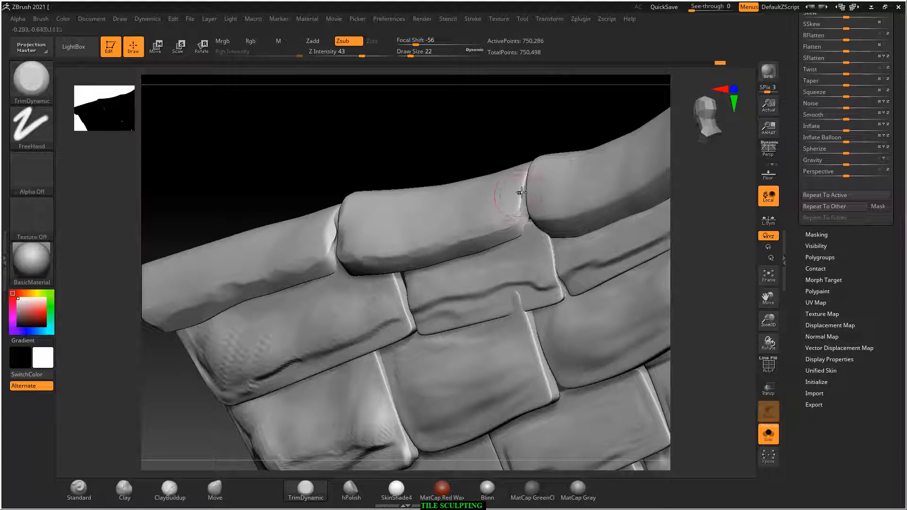
mouse_move(528, 163)
mouse_down()
mouse_move(515, 144)
mouse_move(561, 115)
mouse_move(529, 137)
mouse_up()
mouse_move(458, 158)
mouse_down()
mouse_move(472, 125)
mouse_move(429, 233)
mouse_up()
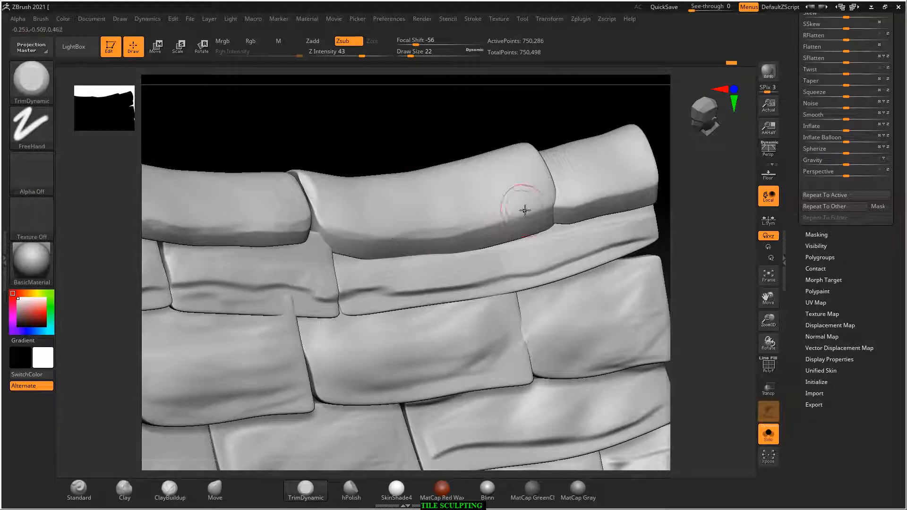
drag(524, 208, 550, 173)
mouse_move(534, 119)
mouse_down()
mouse_move(529, 109)
mouse_move(578, 161)
mouse_move(557, 137)
mouse_move(570, 133)
mouse_move(572, 107)
mouse_move(574, 157)
mouse_up()
Subdivide the wall mesh once and reduce the TrimDynamic draw size to 18.
key(ctrl+d)
key(bracketleft)
key(bracketleft)
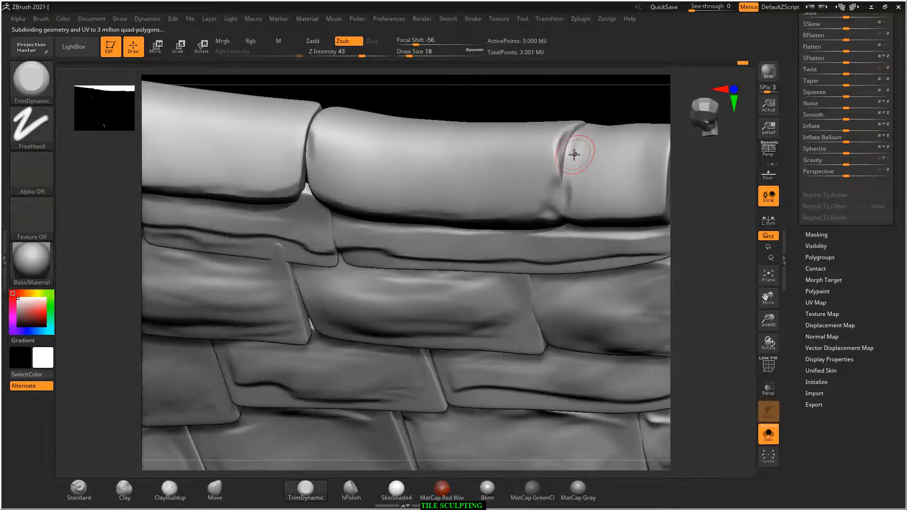
Reduce the TrimDynamic draw size to 9 and trim the joint and exposed end edge of the rightmost coping stone.
mouse_move(586, 110)
mouse_down()
mouse_move(599, 93)
mouse_move(591, 107)
mouse_up()
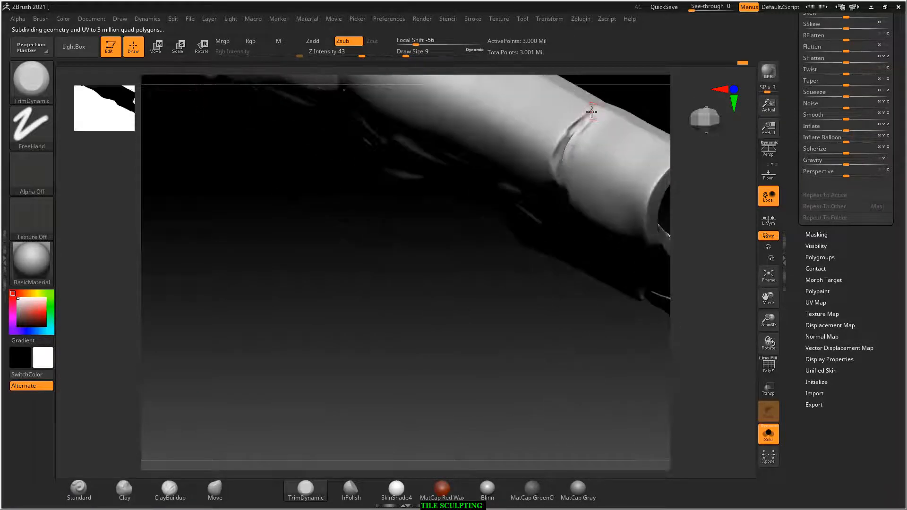
drag(435, 293, 455, 246)
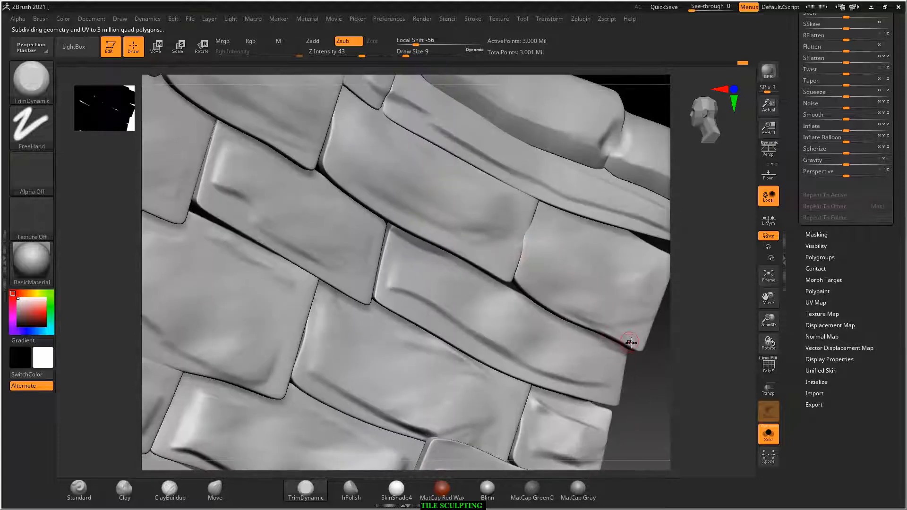
key(f)
mouse_move(626, 361)
mouse_down()
mouse_move(630, 324)
mouse_move(648, 340)
mouse_move(590, 345)
mouse_move(604, 235)
mouse_move(640, 278)
mouse_move(570, 287)
mouse_up()
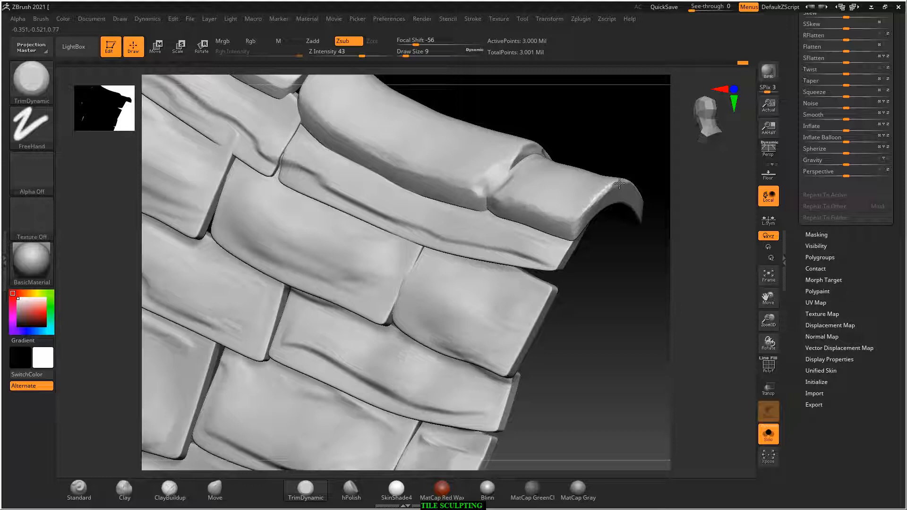
mouse_move(634, 180)
mouse_down()
mouse_move(644, 149)
mouse_move(573, 199)
mouse_move(559, 237)
mouse_up()
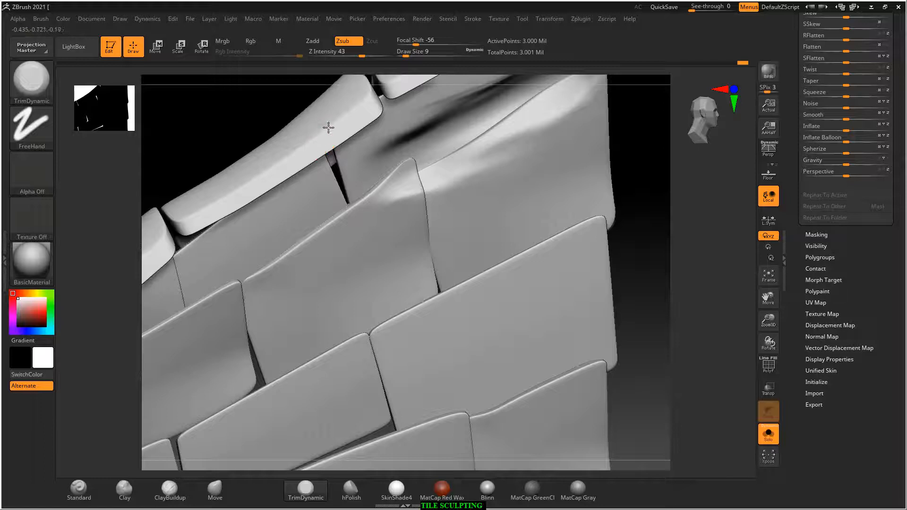
Trim the edges and the stepped joint of the coping stones on the rear side of the wall.
alt+drag(227, 165, 471, 122)
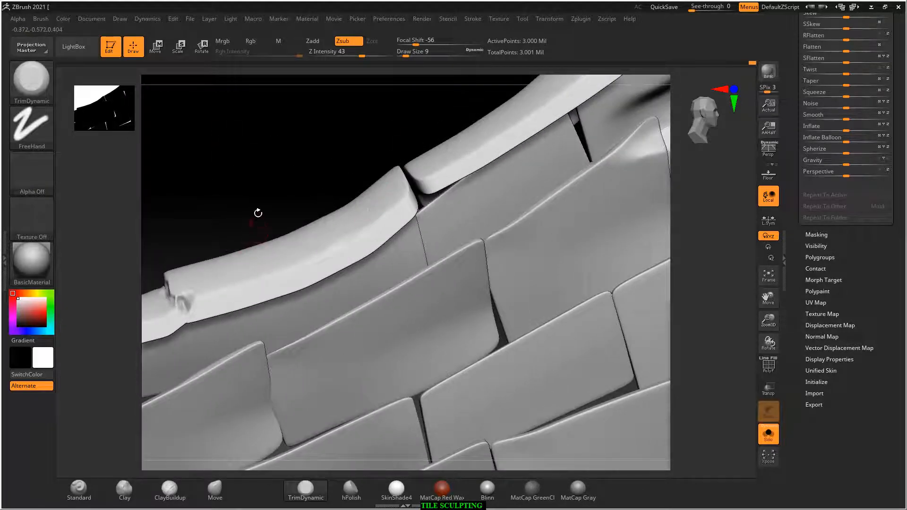
alt+drag(200, 185, 283, 156)
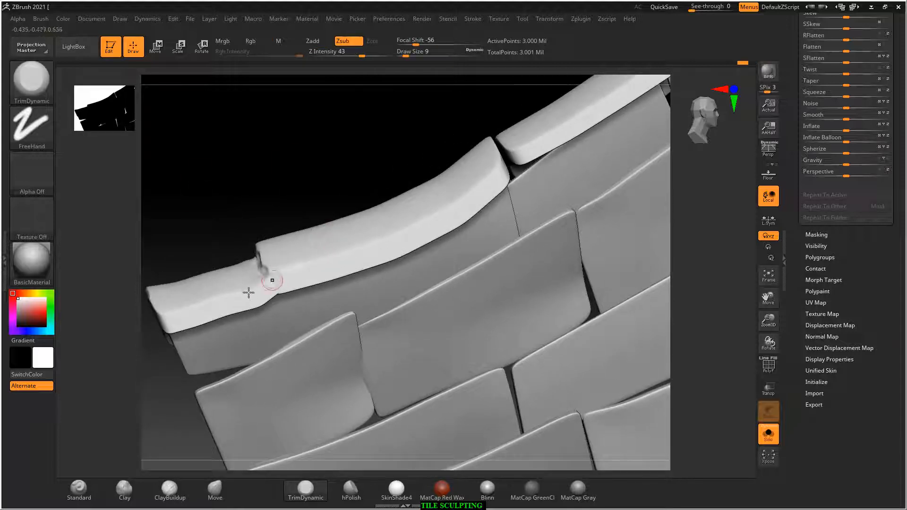
drag(249, 292, 232, 297)
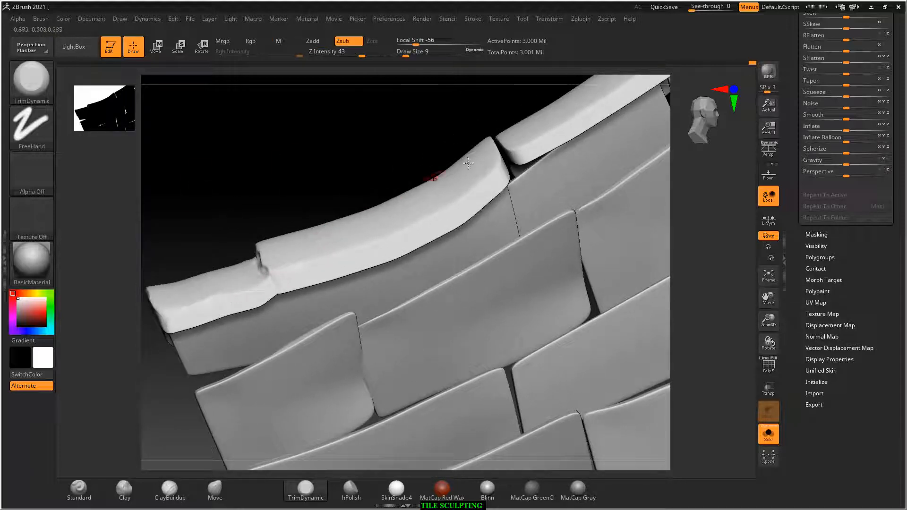
drag(468, 163, 480, 160)
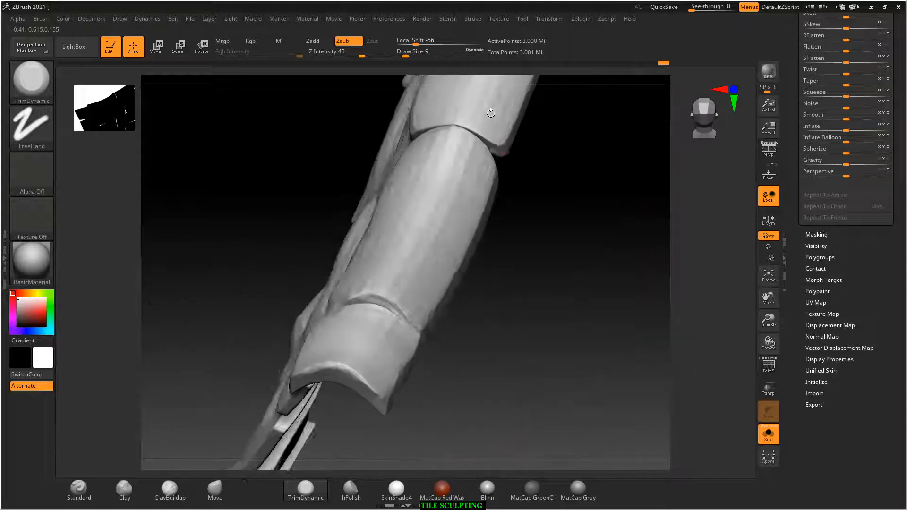
Trim the rear edges and end corners of the remaining coping stones up to the opposite end of the wall.
drag(547, 130, 533, 285)
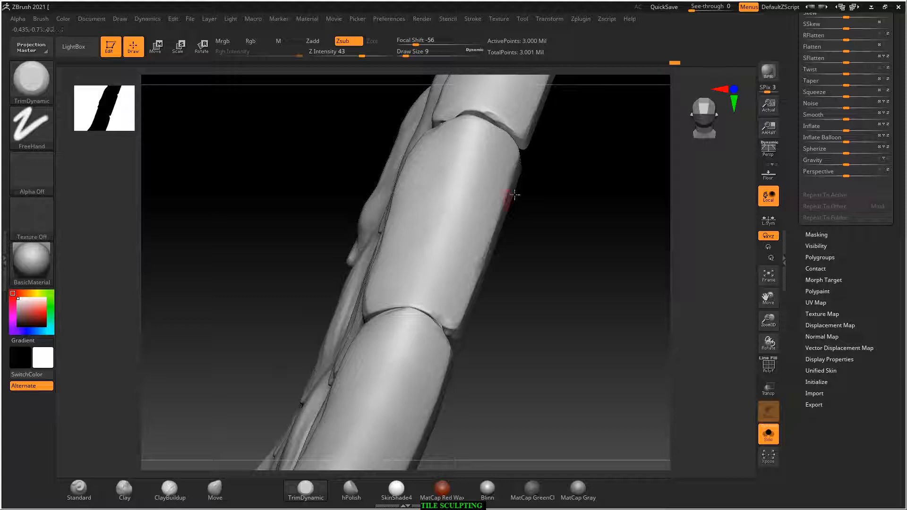
drag(515, 194, 502, 259)
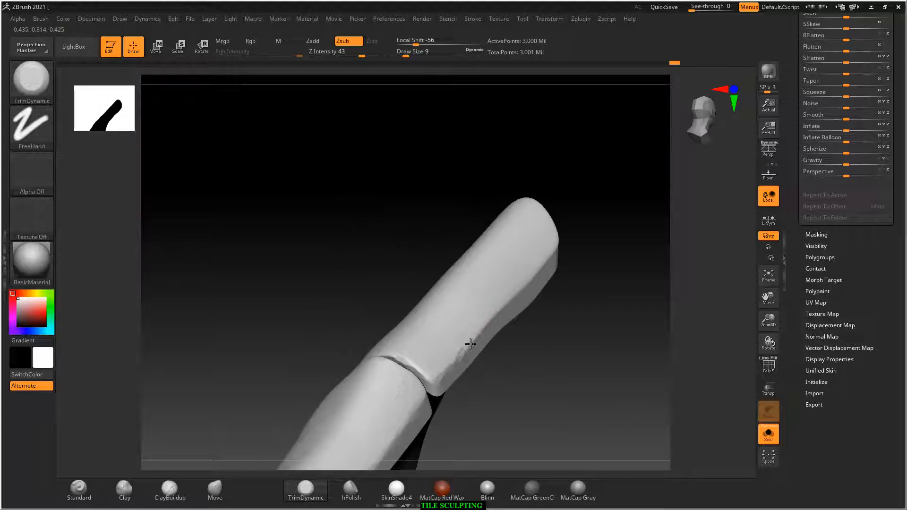
drag(562, 251, 487, 239)
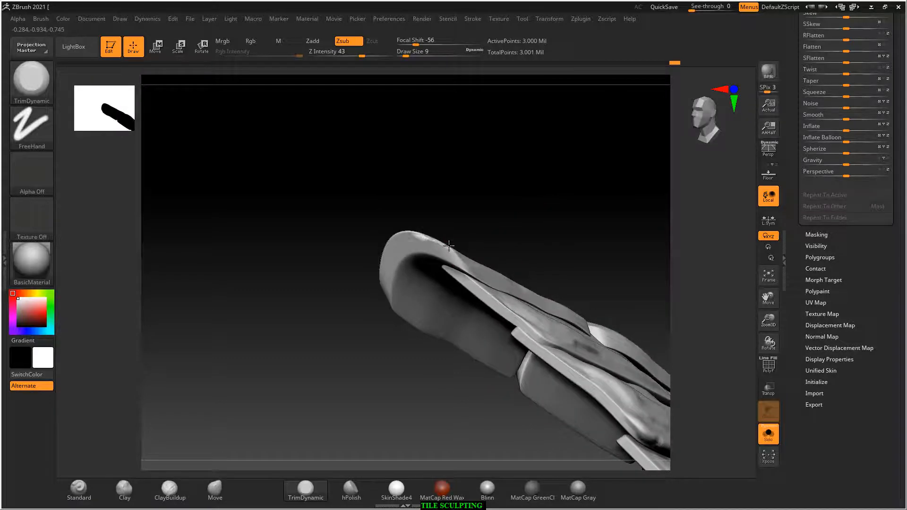
drag(368, 248, 413, 197)
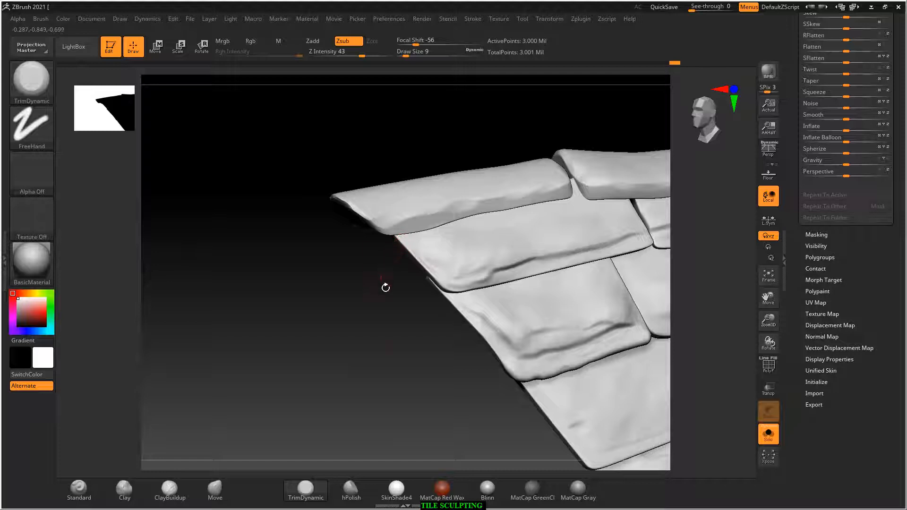
Trim the lower edge of the leftmost coping stone and chip the outer edge of the tile beneath it.
alt+drag(410, 347, 332, 299)
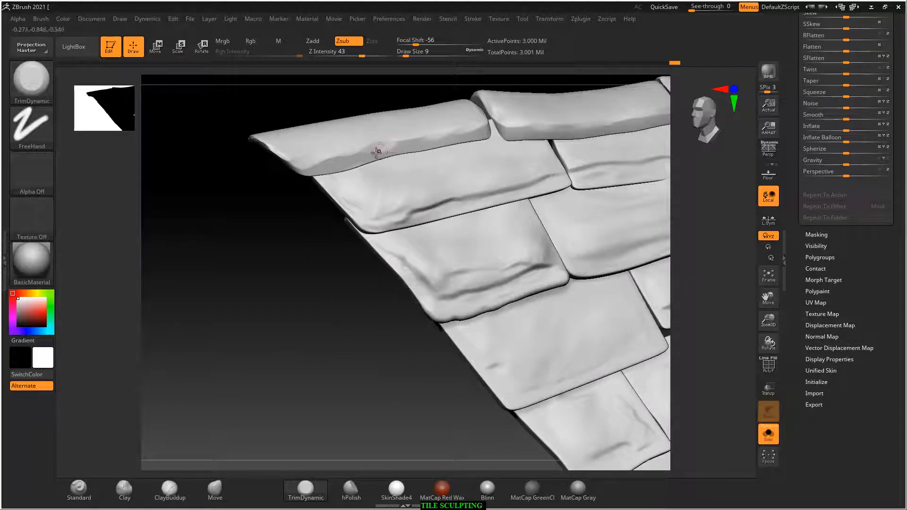
mouse_move(406, 307)
alt+mouse_down()
mouse_move(420, 322)
mouse_move(265, 312)
mouse_move(267, 336)
mouse_move(286, 355)
alt+mouse_up()
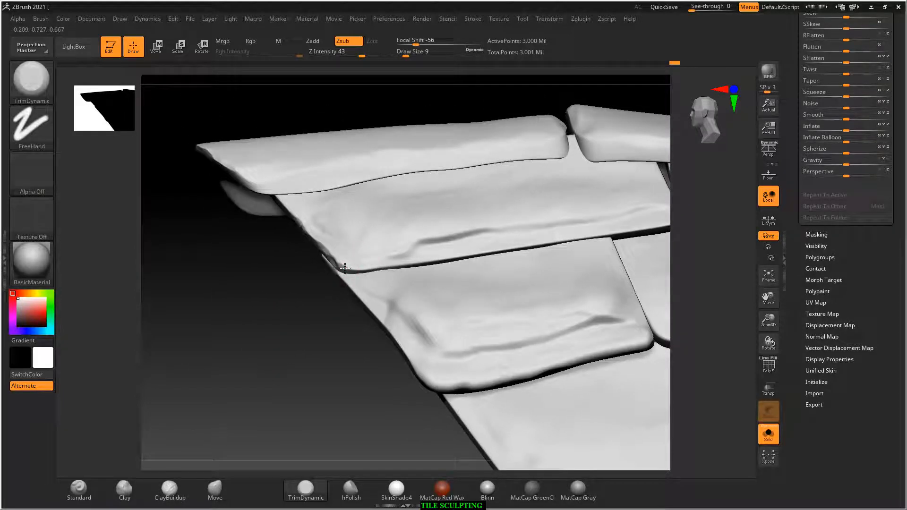
drag(290, 231, 300, 360)
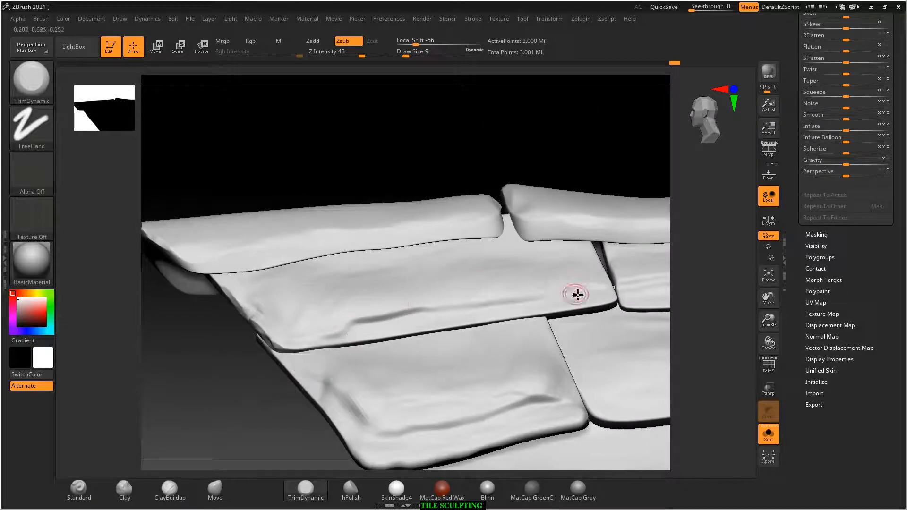
Chip the lower edges of the top-row tiles directly under the coping stones.
mouse_move(579, 297)
mouse_down()
mouse_move(472, 320)
mouse_move(496, 305)
mouse_up()
mouse_move(543, 152)
mouse_down()
mouse_move(563, 138)
mouse_move(482, 308)
mouse_up()
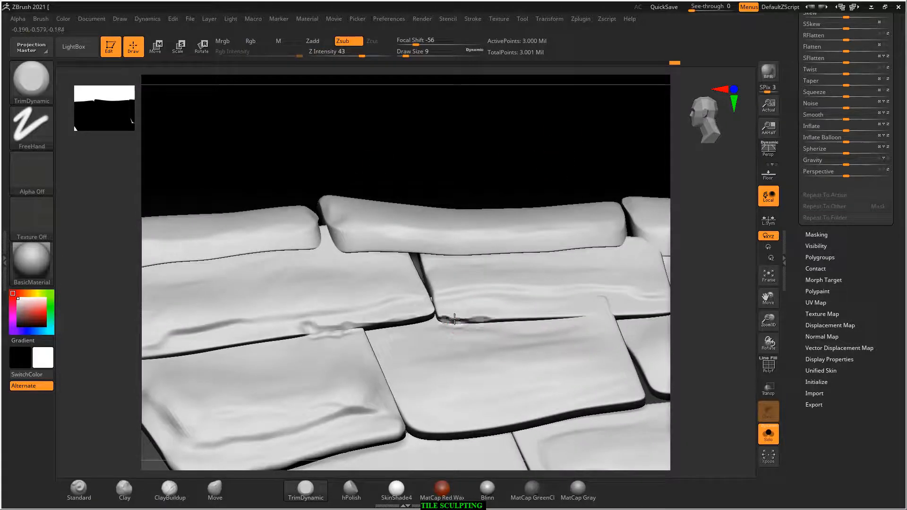
drag(507, 142, 247, 179)
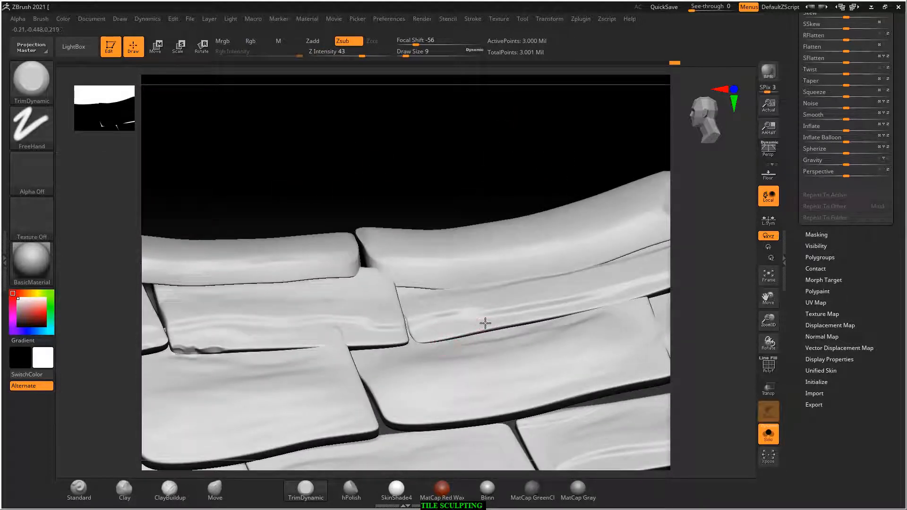
mouse_move(510, 199)
mouse_down()
mouse_move(516, 156)
mouse_move(411, 196)
mouse_move(470, 292)
mouse_up()
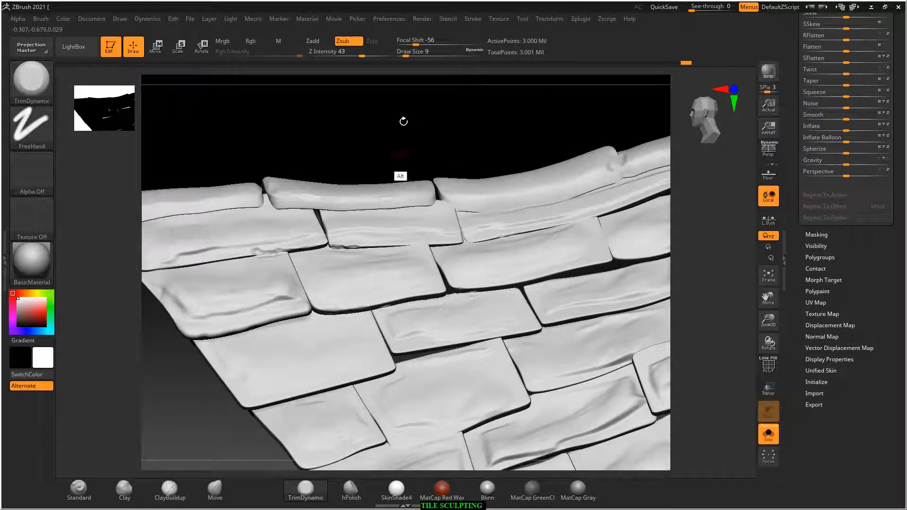
Increase the TrimDynamic draw size to 14 and trim the rough relief on tile faces in the middle rows.
mouse_move(403, 122)
mouse_down()
mouse_move(367, 95)
mouse_move(630, 242)
mouse_move(599, 240)
mouse_move(620, 231)
mouse_move(644, 236)
mouse_move(584, 164)
mouse_move(591, 198)
mouse_up()
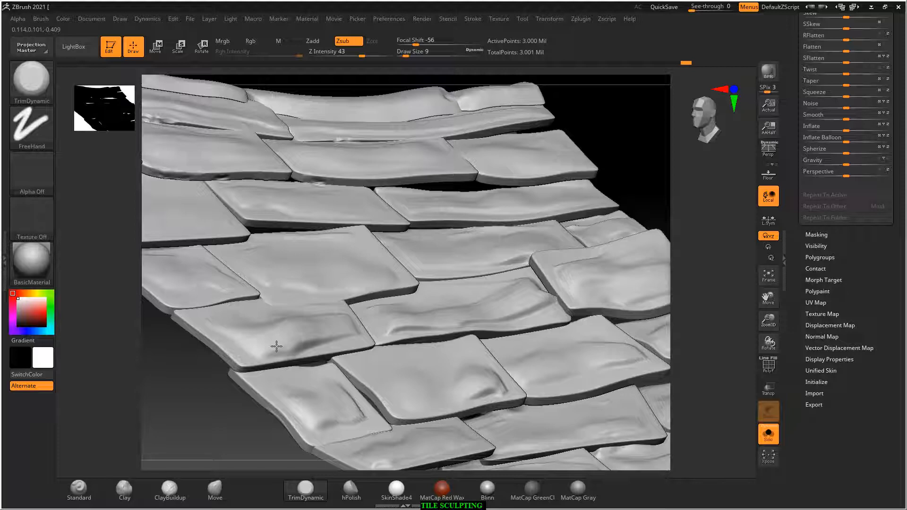
key(])
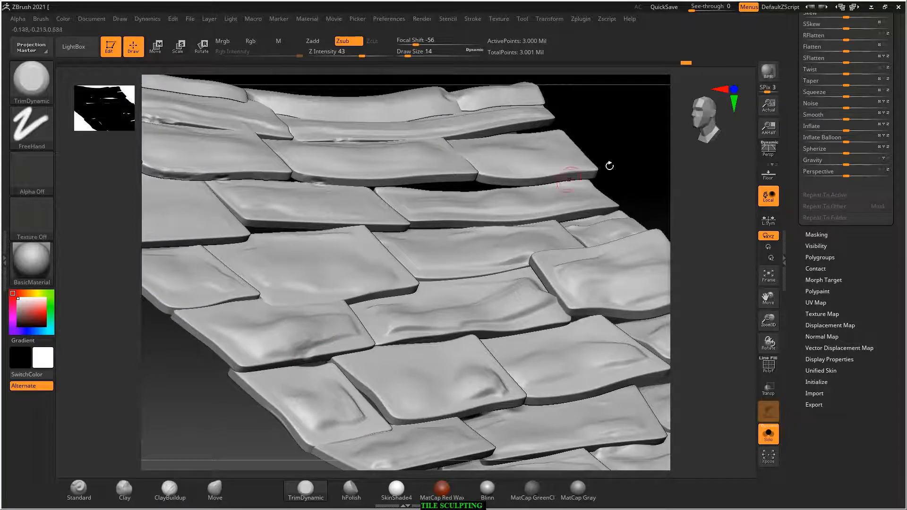
drag(649, 136, 638, 177)
mouse_move(529, 269)
mouse_down()
mouse_move(565, 246)
mouse_move(397, 323)
mouse_up()
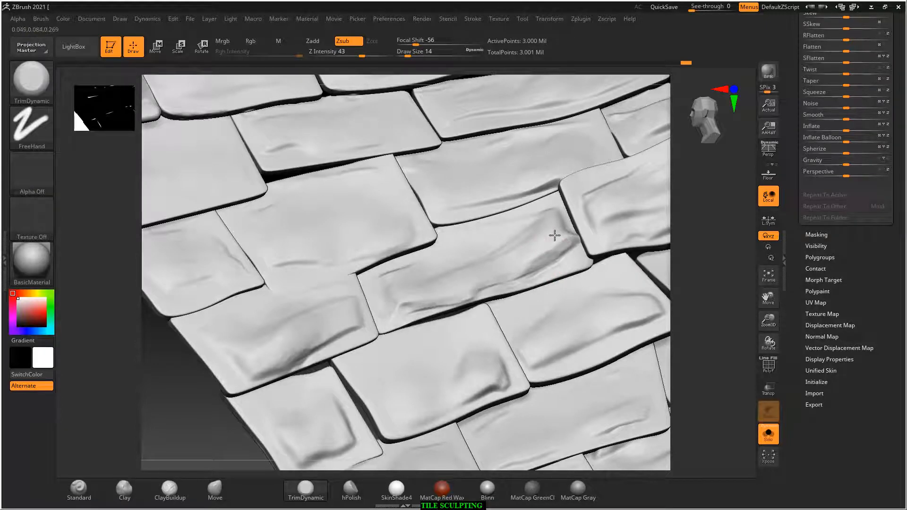
Trim the carved relief on the small square tile at the wall's left edge and on its neighbour's lower right corner.
drag(203, 426, 174, 396)
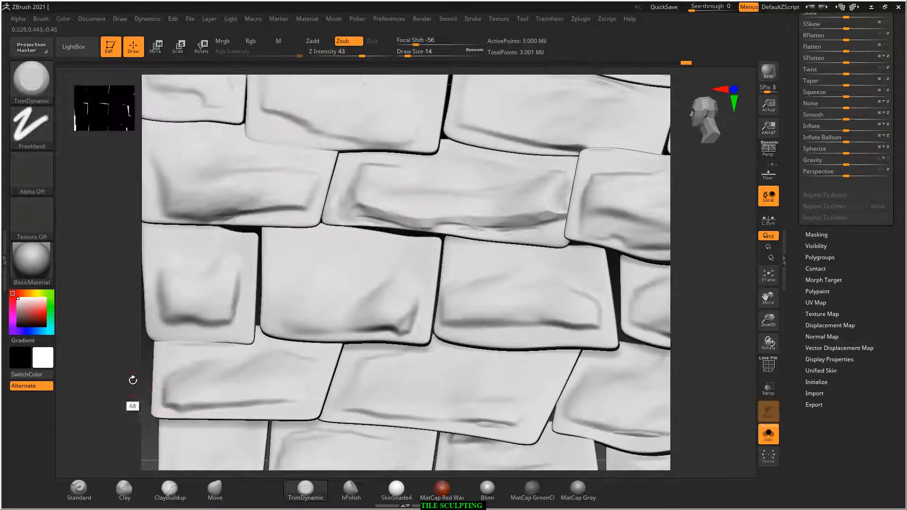
drag(129, 375, 142, 378)
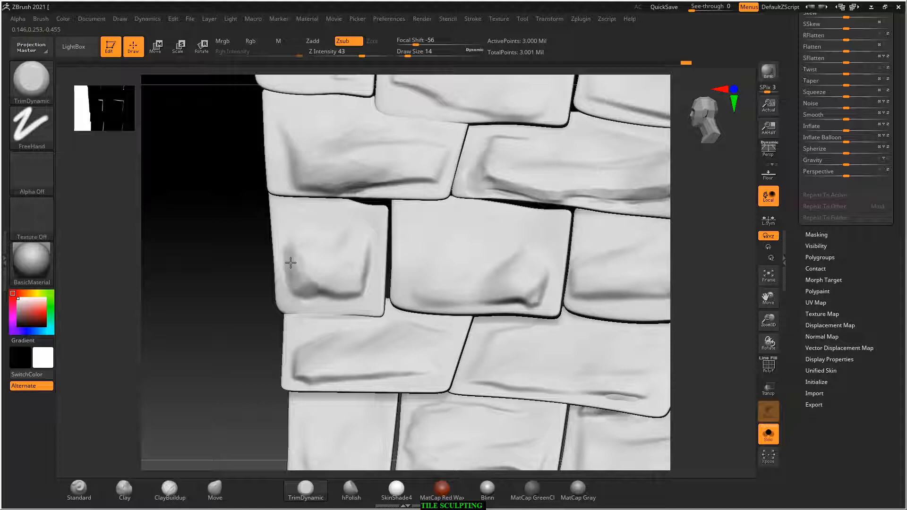
drag(313, 289, 341, 291)
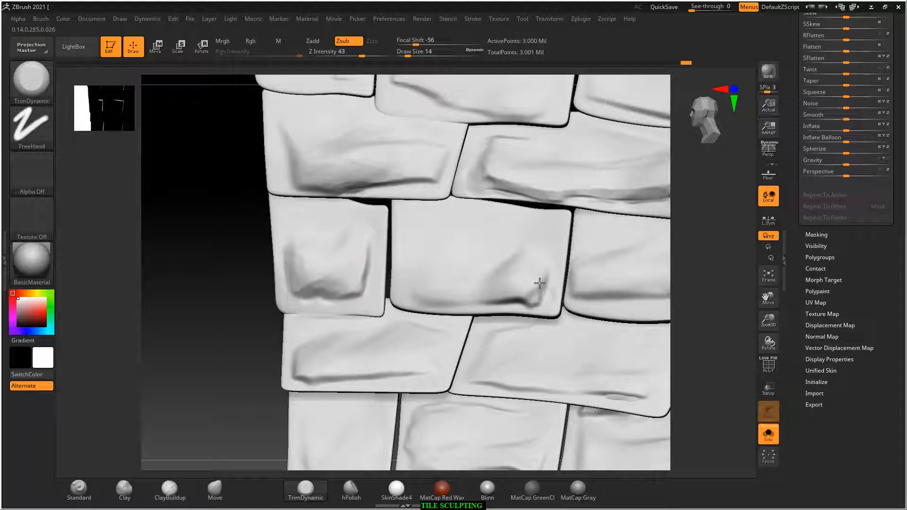
drag(540, 283, 511, 295)
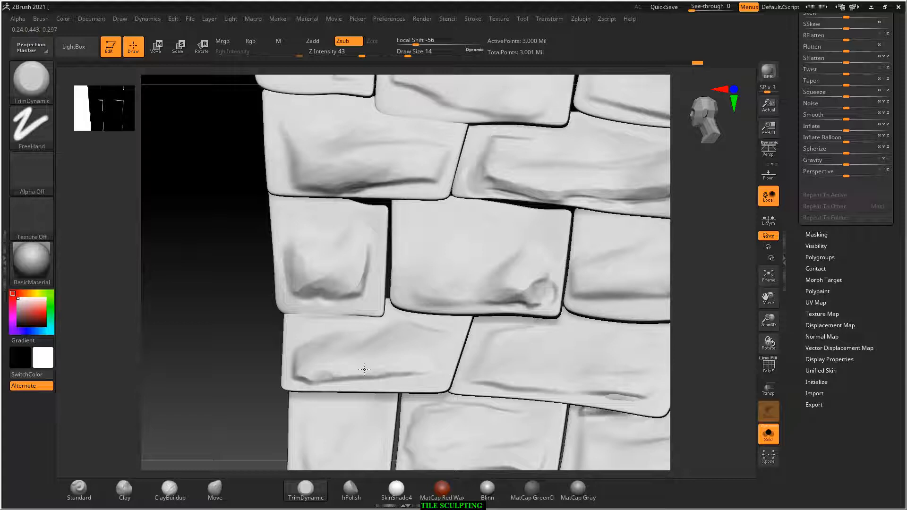
Chip the outer side edges of the leftmost tiles and the lower right corner of the tile above the square one.
drag(254, 336, 286, 336)
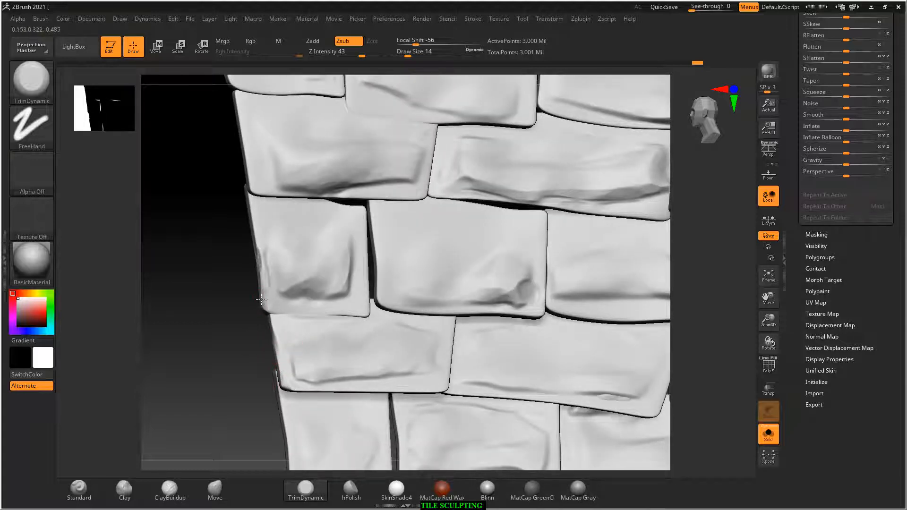
drag(261, 299, 269, 177)
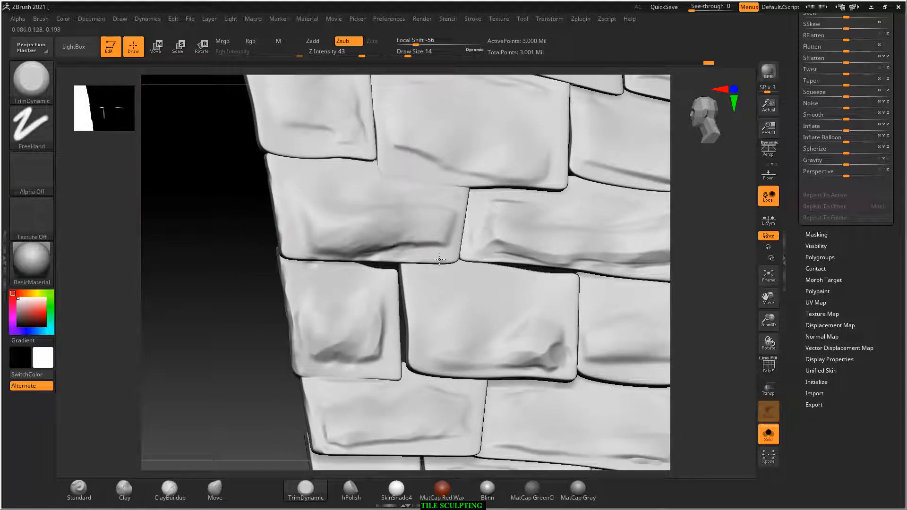
drag(440, 260, 457, 265)
drag(410, 298, 404, 321)
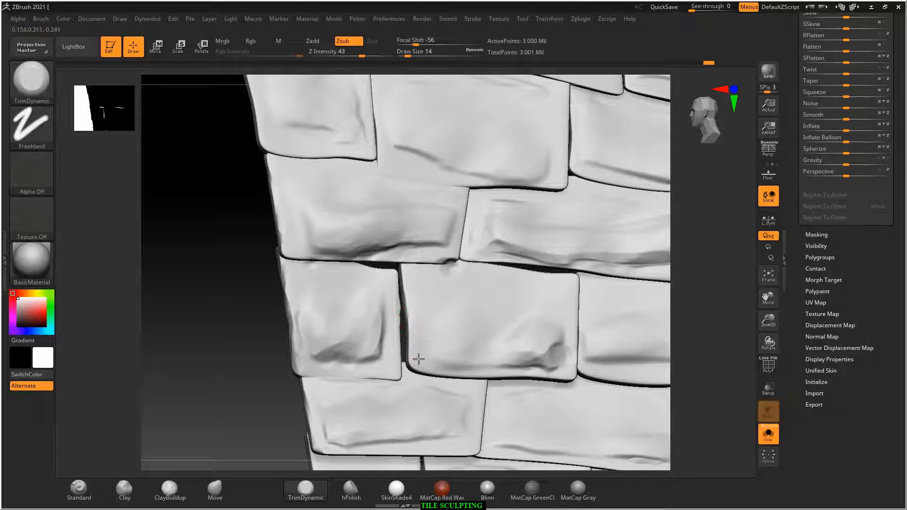
Trim the side and lower edges of the tiles towards the wall's right end, including the large overlapping tile.
drag(265, 371, 603, 266)
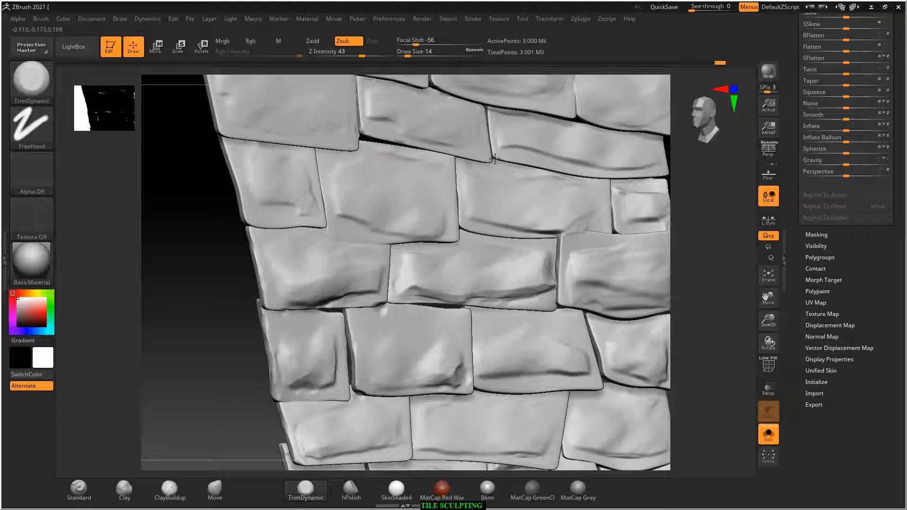
drag(680, 205, 648, 206)
mouse_move(683, 245)
mouse_down()
mouse_move(642, 260)
mouse_move(525, 194)
mouse_move(504, 241)
mouse_up()
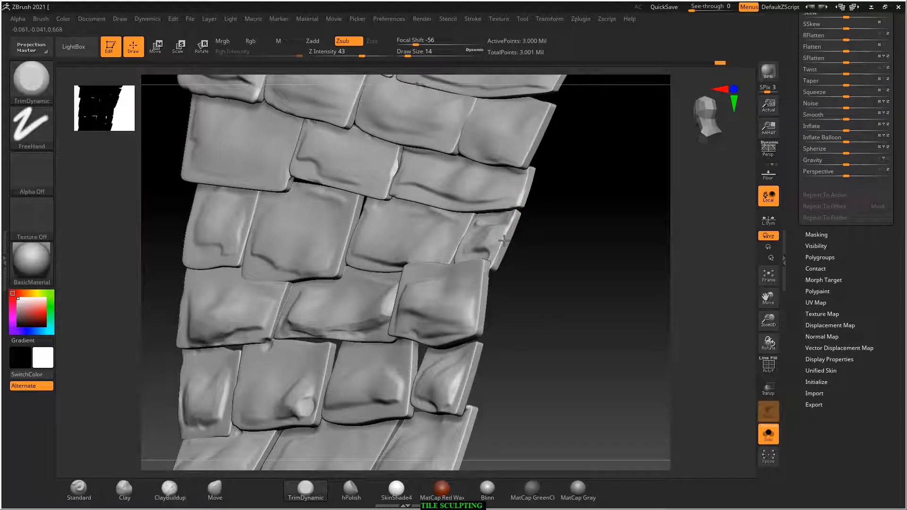
drag(542, 322, 575, 249)
drag(459, 213, 347, 255)
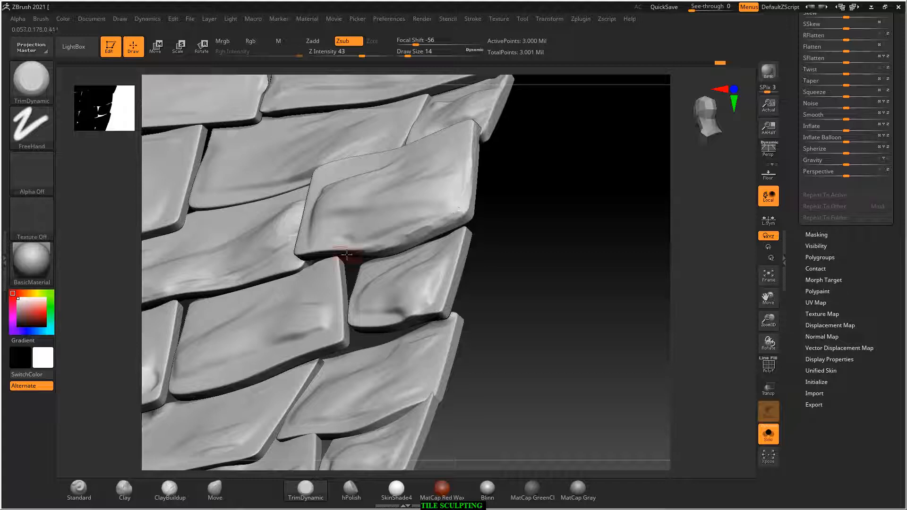
Trim the inner side edge of the large overlapping tile near the wall's right end, from its upper corner to its lower corner.
drag(501, 251, 520, 210)
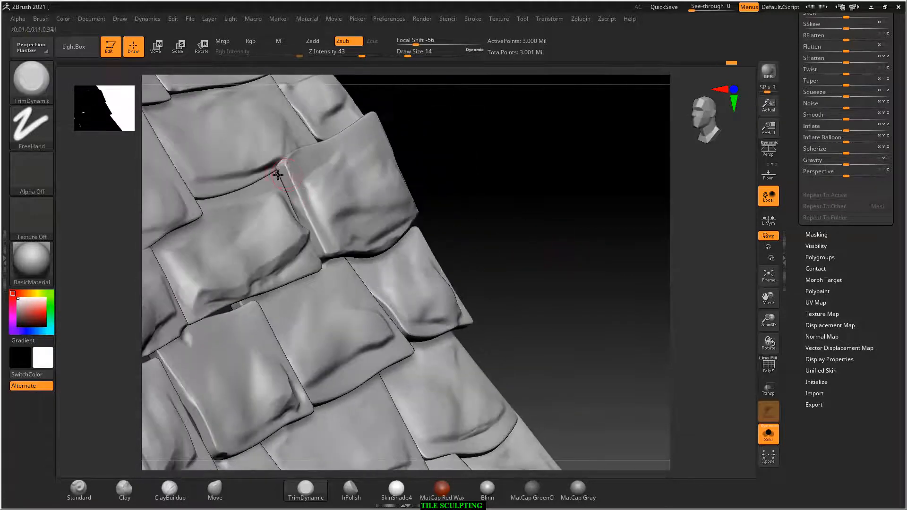
drag(287, 162, 300, 207)
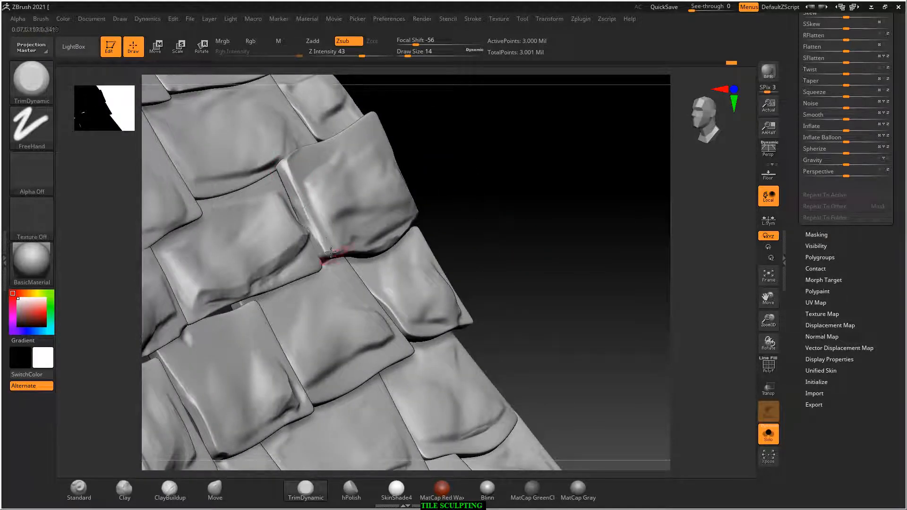
drag(326, 243, 323, 252)
drag(293, 172, 300, 156)
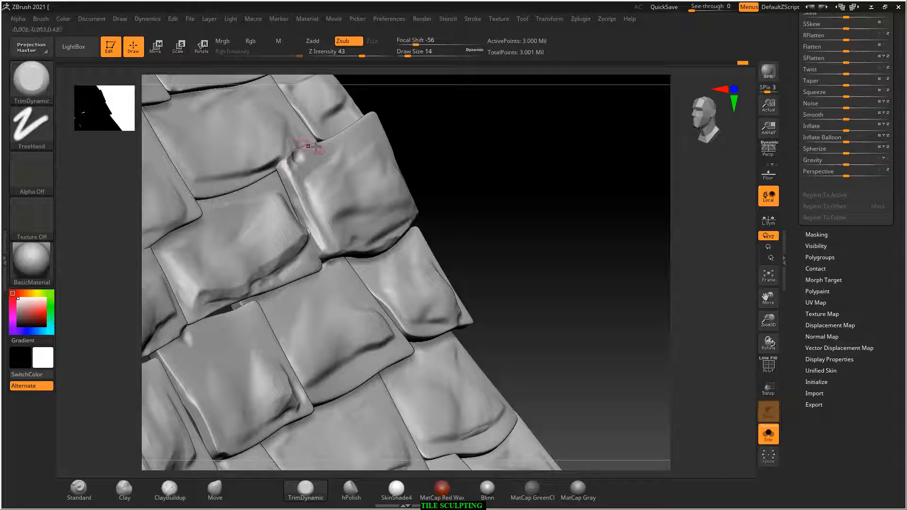
Undo the last corner stroke and retrim the upper inner corner of the large overlapping tile.
drag(468, 141, 488, 162)
alt+drag(554, 112, 561, 154)
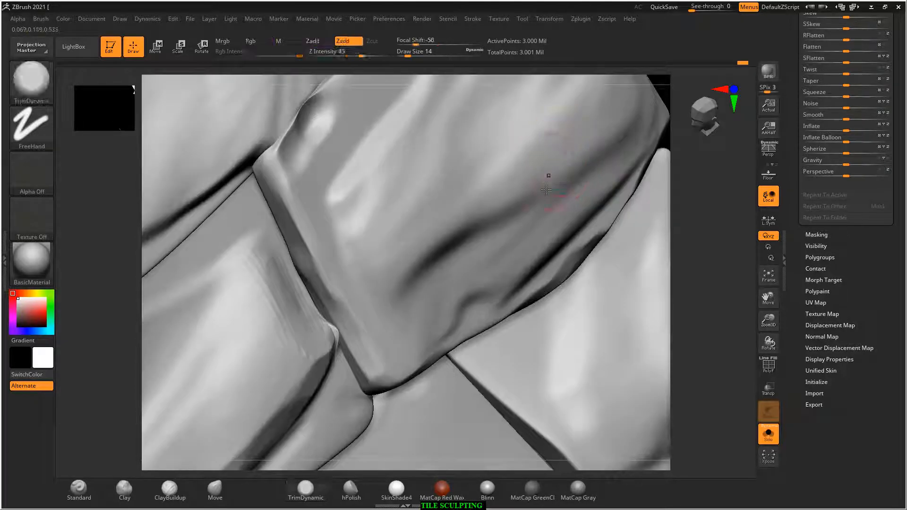
key(ctrl+z)
key(f)
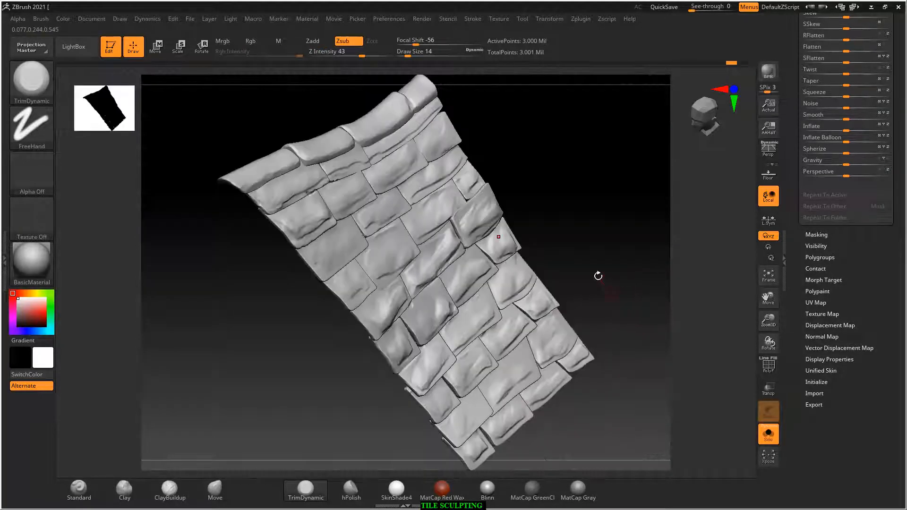
mouse_move(599, 273)
mouse_down()
mouse_move(596, 178)
mouse_move(593, 198)
mouse_up()
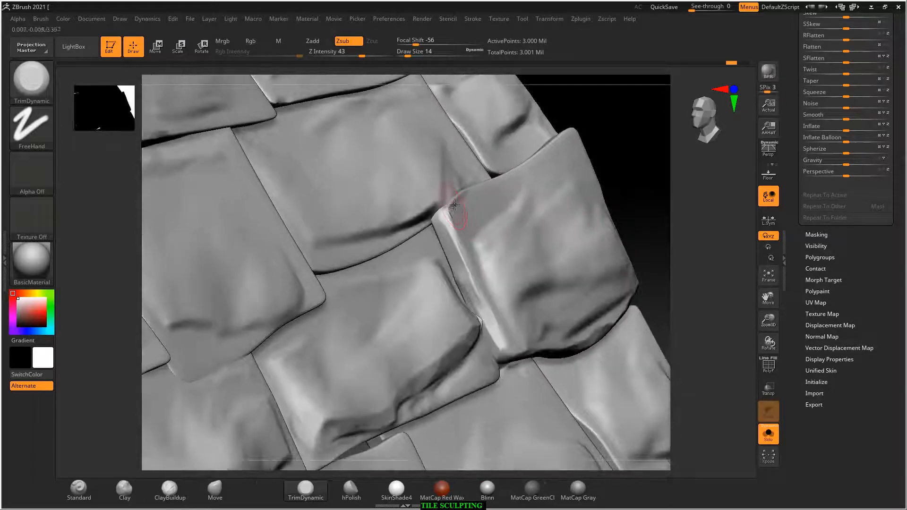
drag(448, 203, 472, 188)
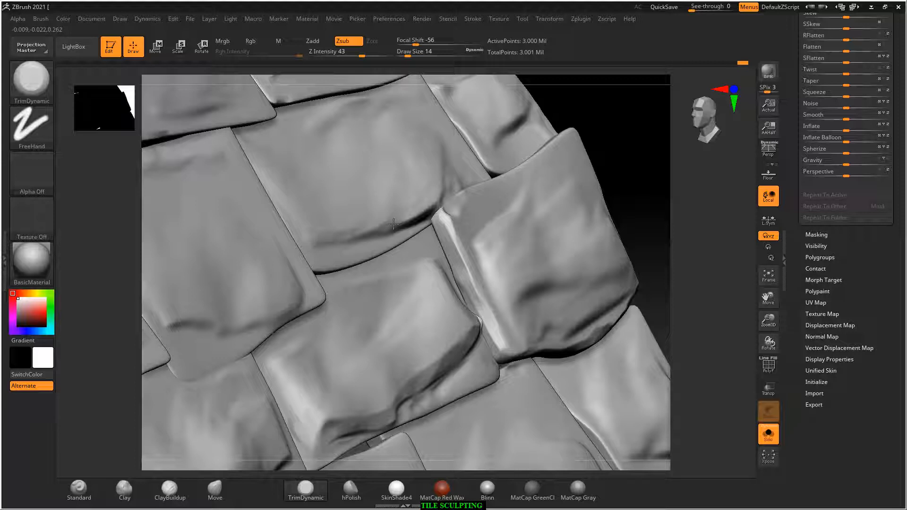
drag(402, 206, 422, 197)
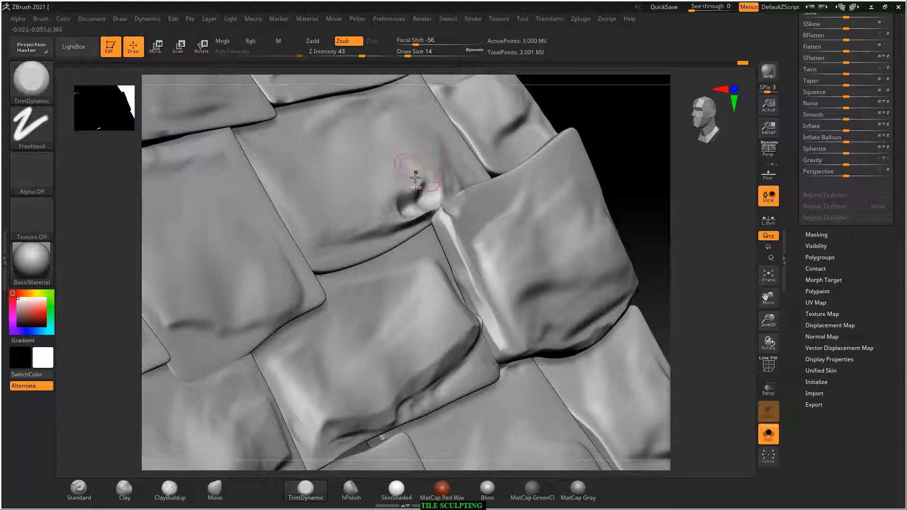
key(ctrl+z)
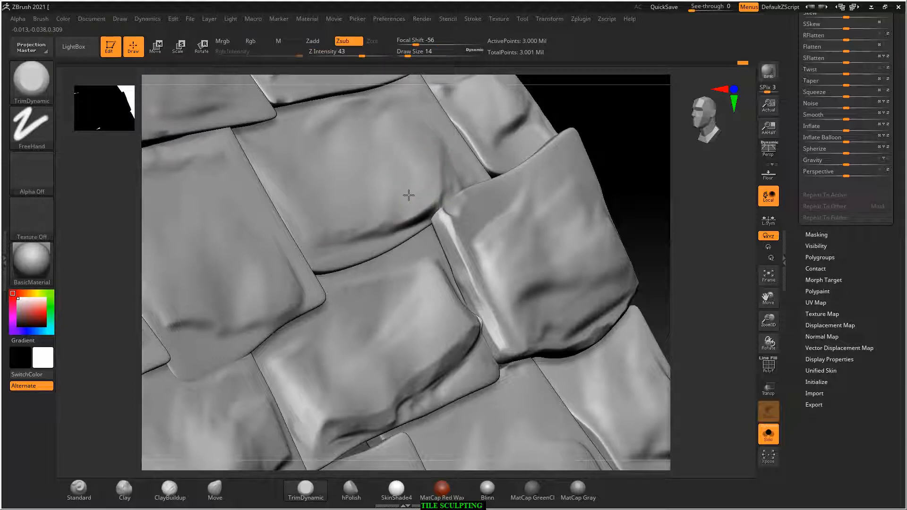
Chip the side and lower edges of the tiles at the wall's left end, just above the bottom row.
drag(606, 139, 591, 212)
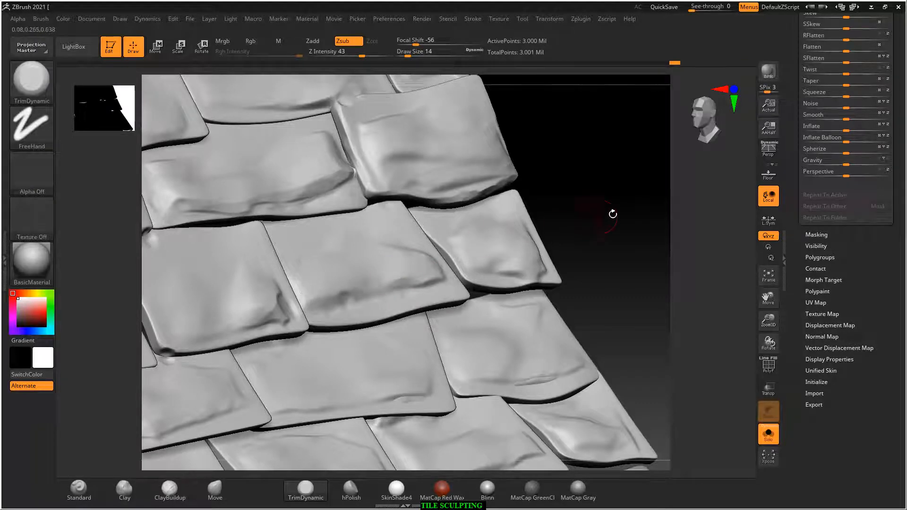
drag(611, 211, 443, 325)
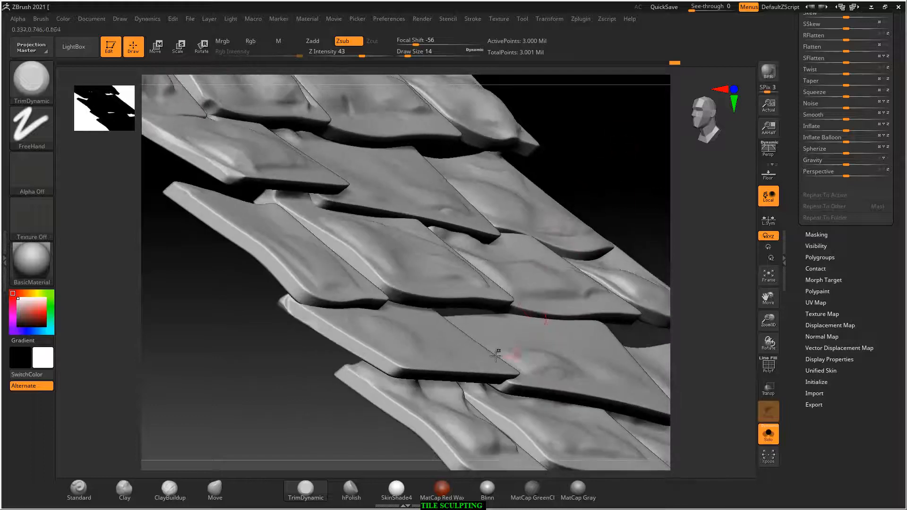
drag(413, 367, 431, 372)
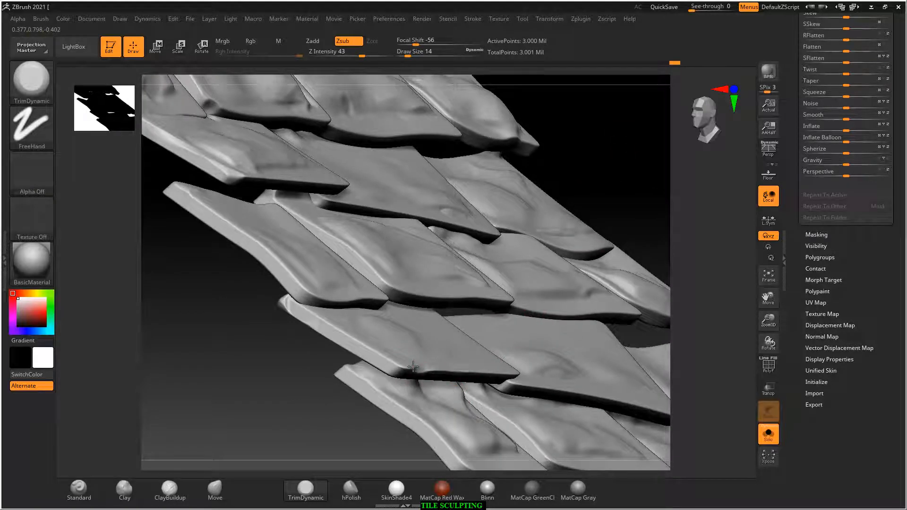
drag(334, 419, 392, 328)
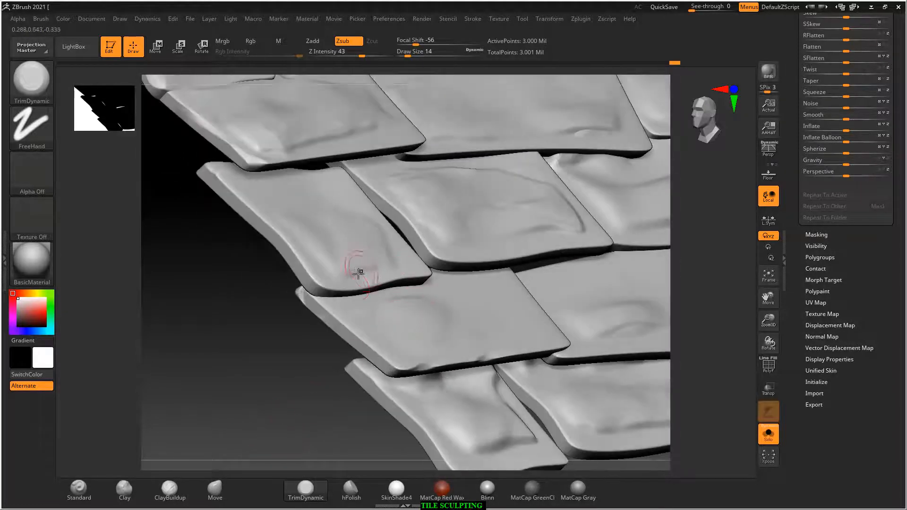
mouse_move(338, 283)
mouse_down()
mouse_move(308, 263)
mouse_move(268, 203)
mouse_up()
mouse_move(473, 255)
mouse_down()
mouse_move(453, 258)
mouse_move(357, 182)
mouse_up()
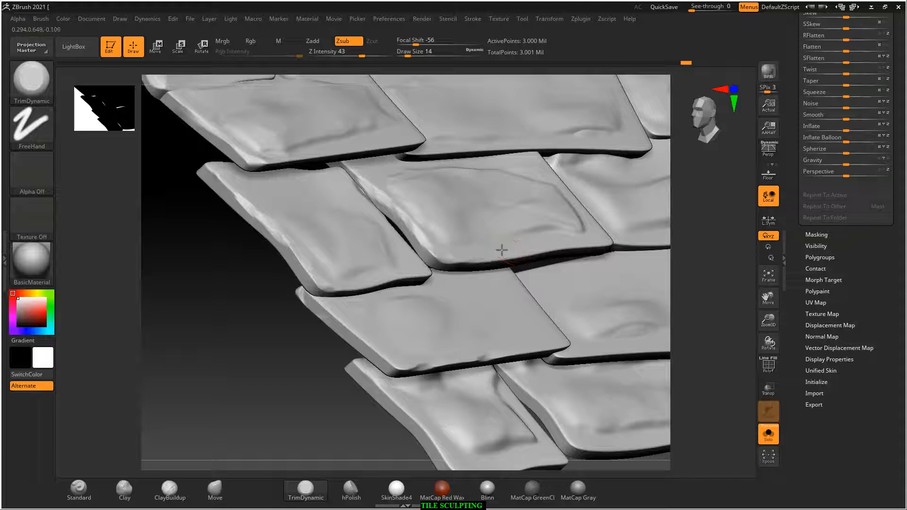
mouse_move(502, 250)
mouse_down()
mouse_move(565, 249)
mouse_move(573, 216)
mouse_up()
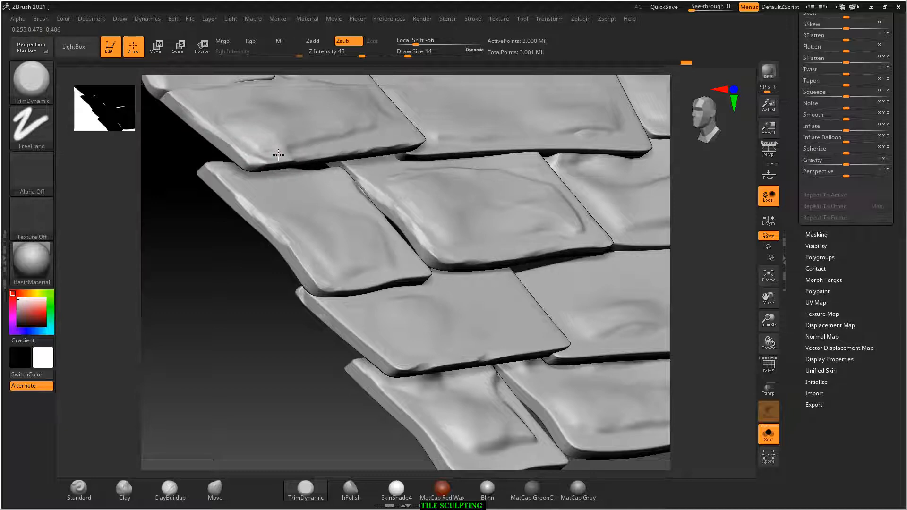
Chip the lower edges of the two leftmost bottom-row tiles and the side edges and corners of the outermost one.
drag(272, 302, 218, 357)
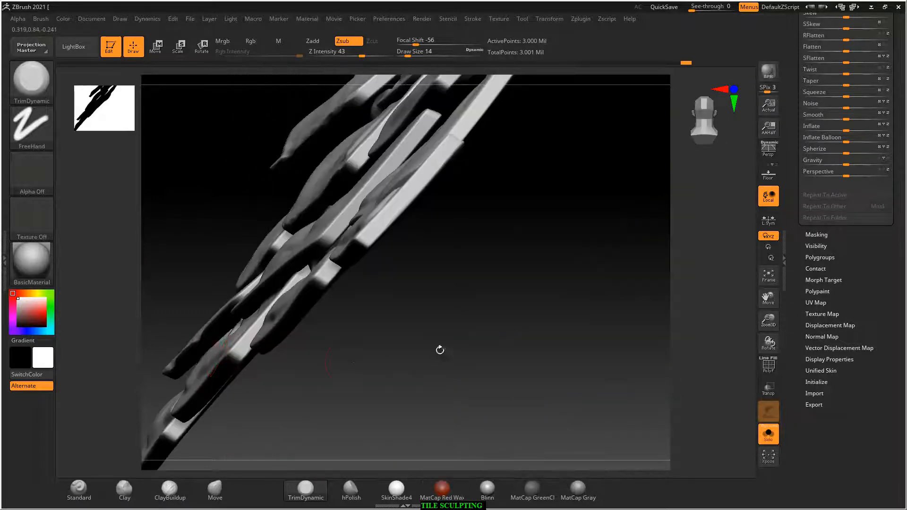
drag(440, 350, 526, 397)
alt+drag(213, 312, 445, 398)
alt+drag(569, 443, 521, 323)
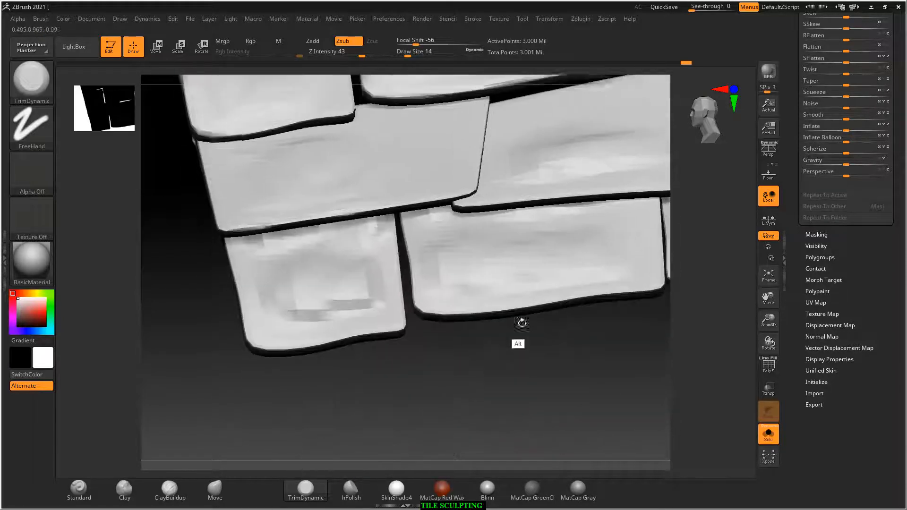
mouse_move(438, 305)
mouse_down()
mouse_move(605, 289)
mouse_move(444, 320)
mouse_move(356, 324)
mouse_move(314, 342)
mouse_move(245, 334)
mouse_up()
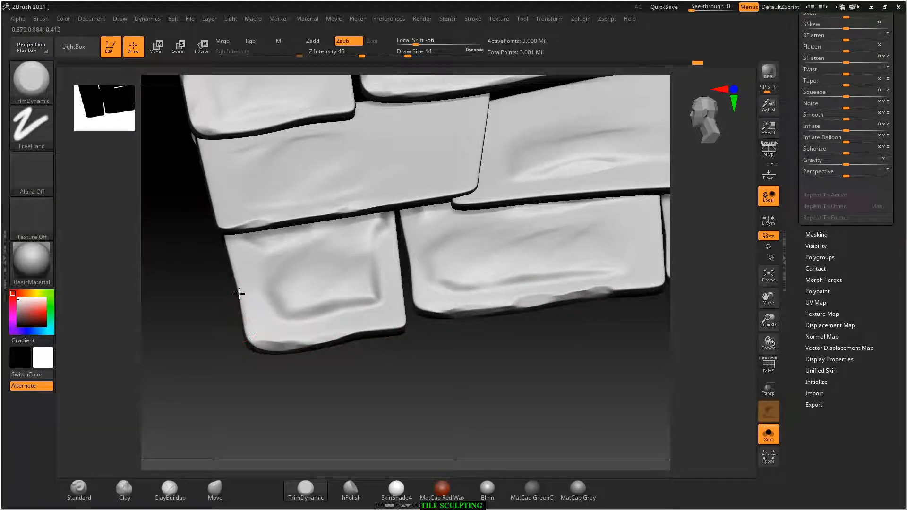
drag(238, 297, 235, 255)
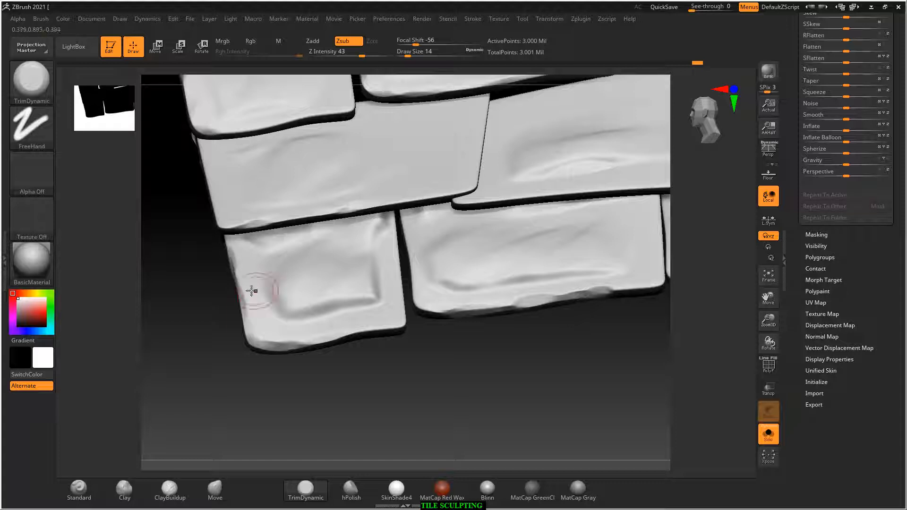
drag(405, 367, 390, 331)
drag(375, 285, 377, 288)
drag(371, 326, 295, 349)
Trim the lower right corner, lower edge and carved face relief of the second tile in the bottom row.
alt+drag(504, 362, 399, 385)
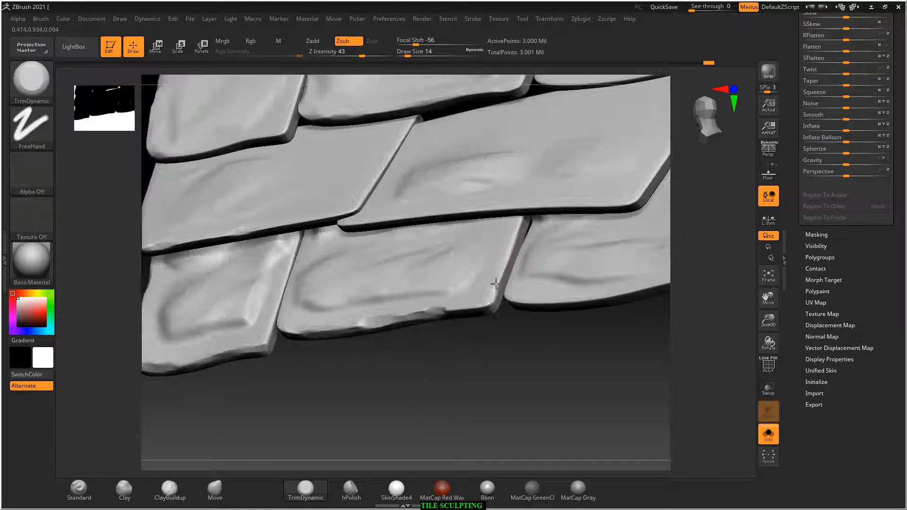
drag(496, 284, 461, 302)
alt+drag(563, 375, 515, 387)
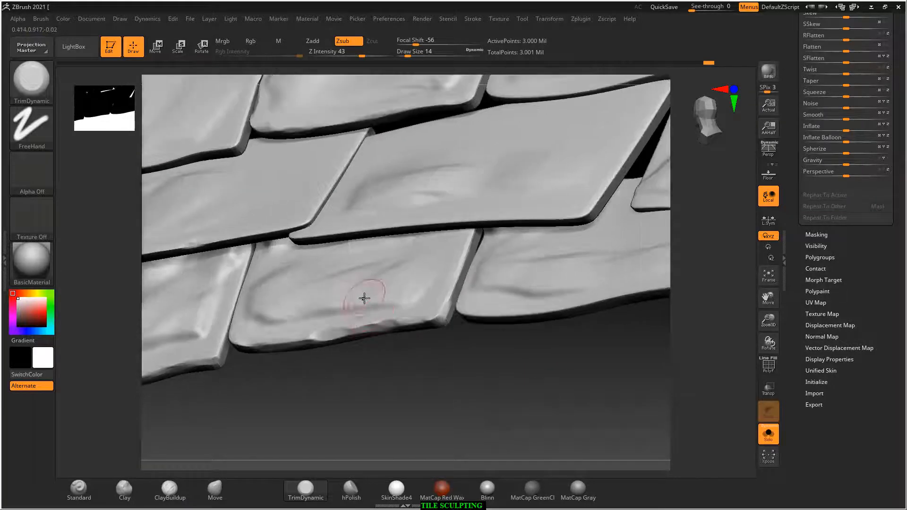
drag(364, 297, 436, 296)
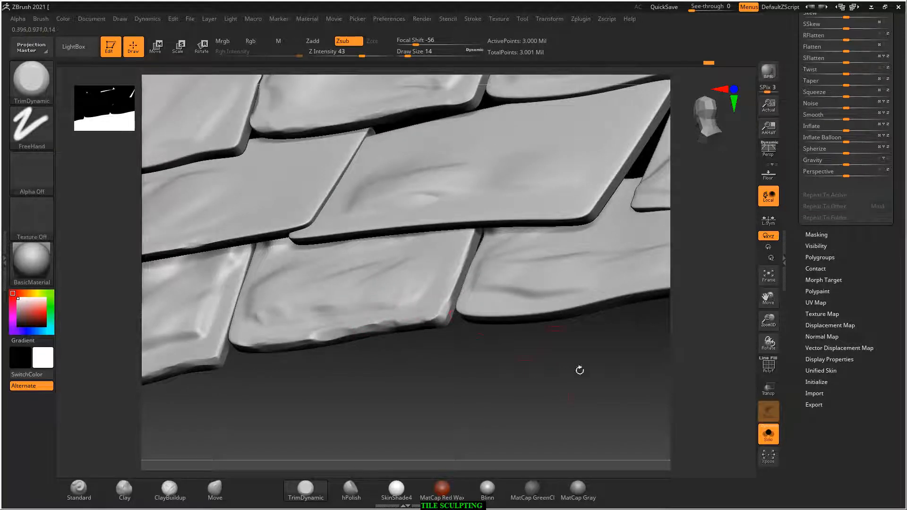
Trim the face and lower edge of the third bottom-row tile, and chip the outer edges of the row's rightmost tile.
drag(579, 370, 567, 339)
drag(500, 379, 537, 357)
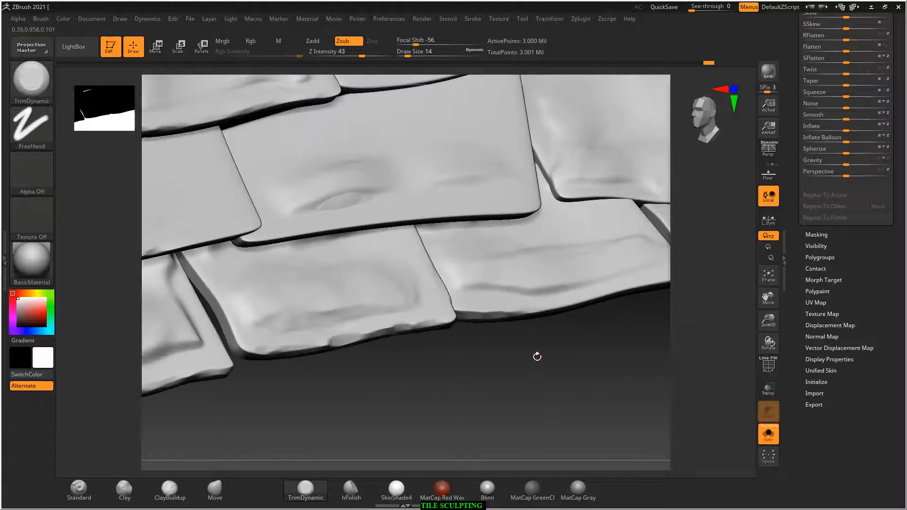
mouse_move(470, 286)
mouse_down()
mouse_move(558, 286)
mouse_move(535, 288)
mouse_up()
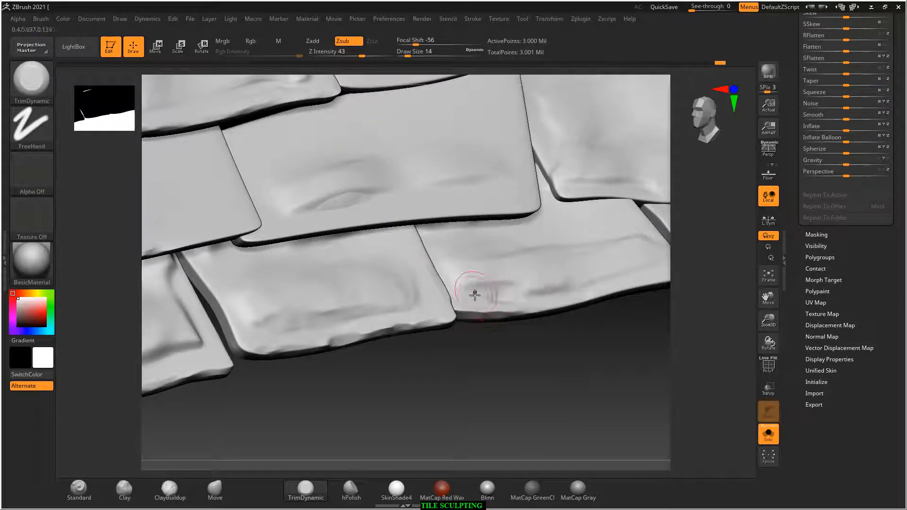
drag(614, 363, 520, 368)
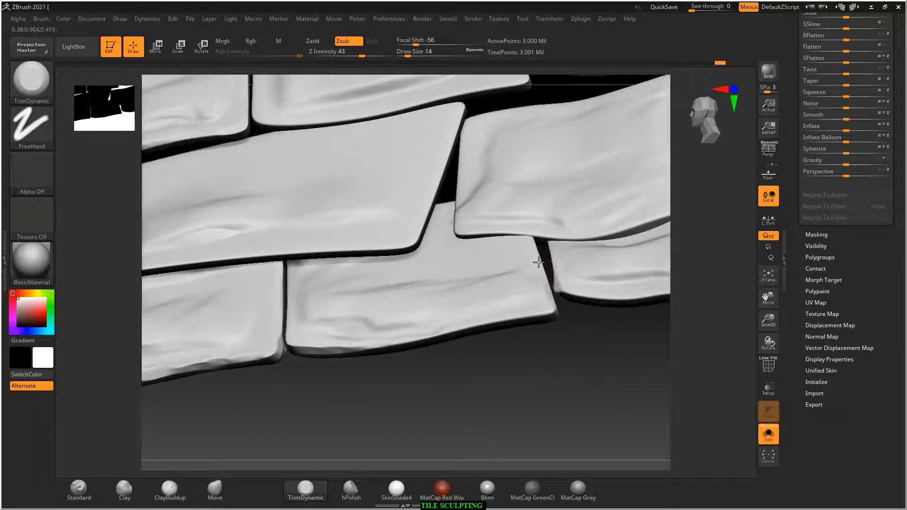
drag(447, 352, 531, 350)
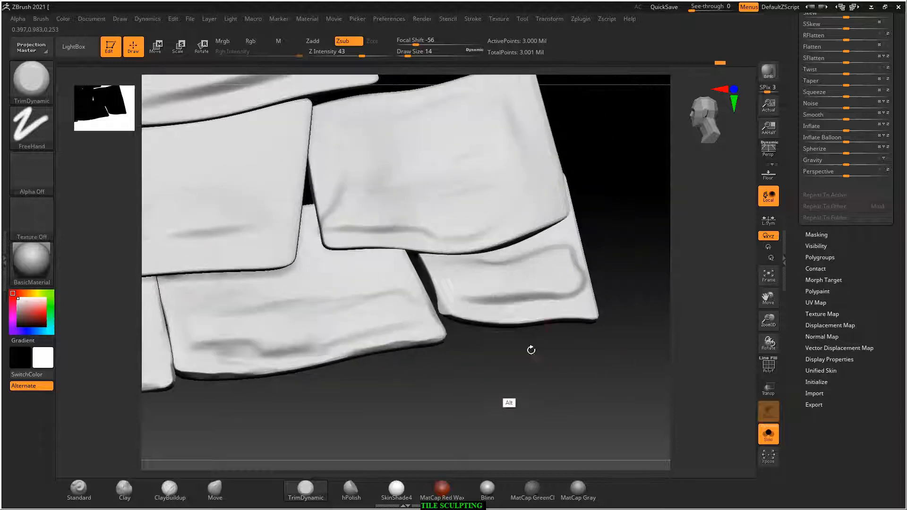
mouse_move(470, 319)
mouse_down()
mouse_move(597, 315)
mouse_move(603, 260)
mouse_up()
drag(596, 221, 586, 255)
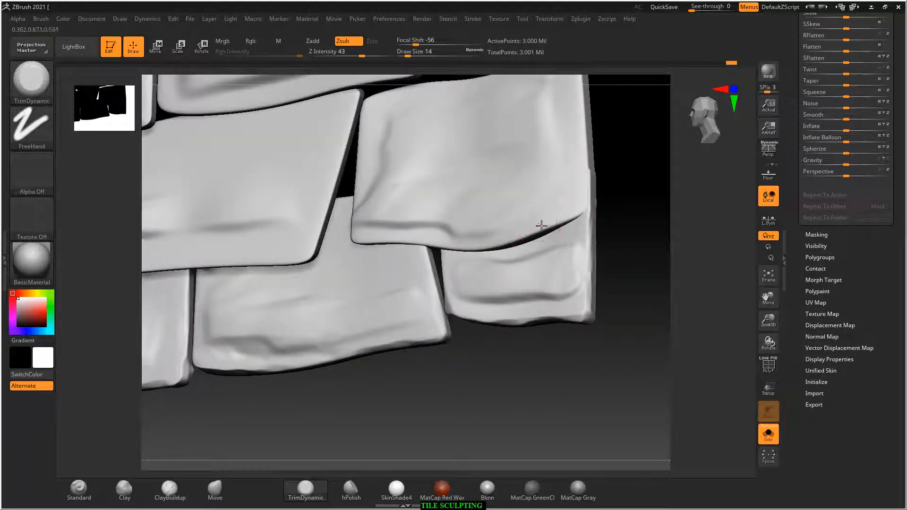
Reduce the TrimDynamic draw size to 8 while trimming the second row's rightmost tile along its lower edge and the adjacent long tile's side edge.
drag(541, 226, 486, 246)
key([)
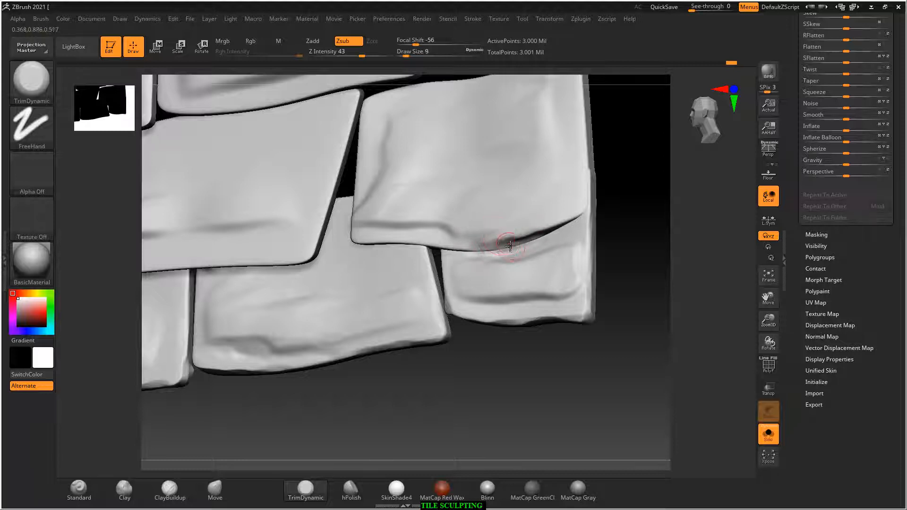
mouse_move(612, 248)
mouse_down()
mouse_move(636, 247)
mouse_move(330, 179)
mouse_move(354, 188)
mouse_move(342, 214)
mouse_up()
key([)
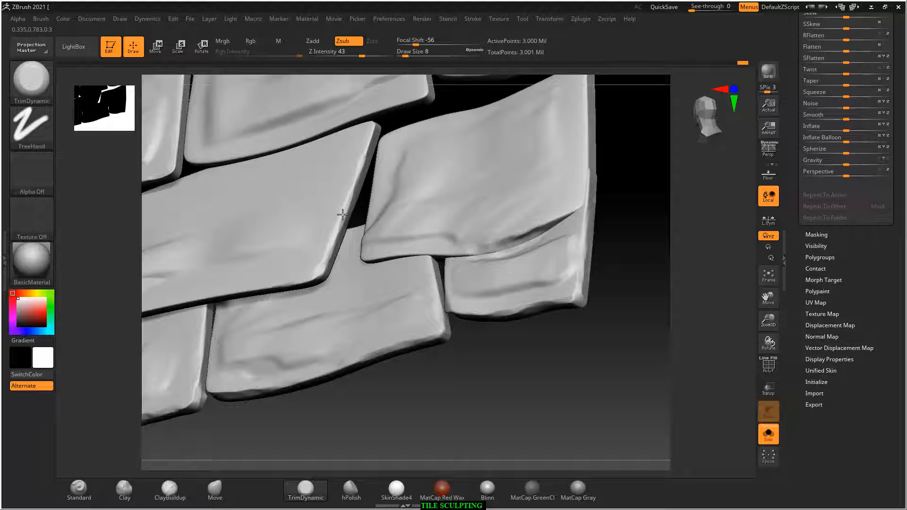
Chip the side seam and lower edges of the second-row tiles and the lower edges of the tiles directly above them.
drag(481, 390, 561, 393)
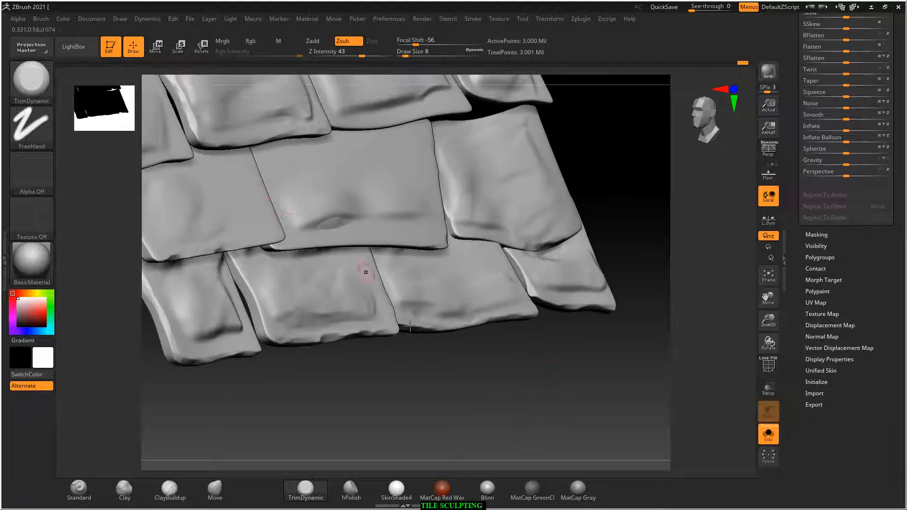
drag(410, 326, 441, 379)
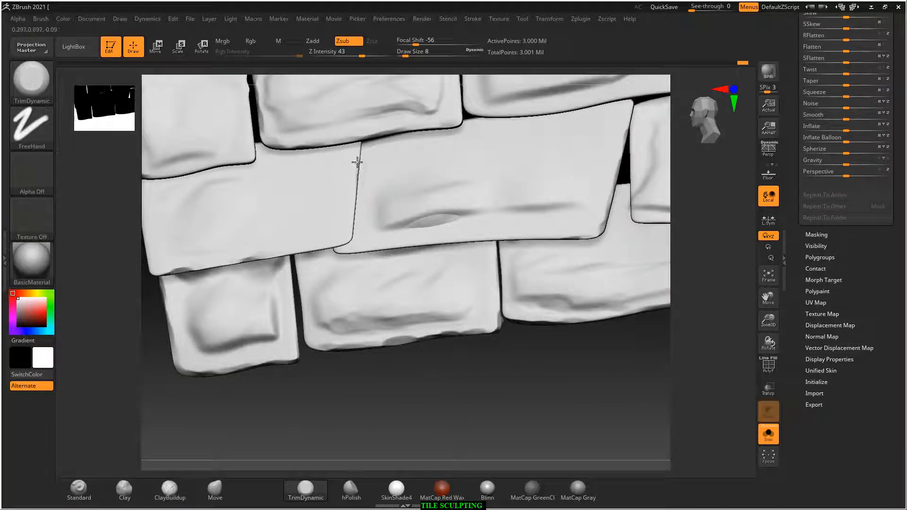
drag(353, 233, 355, 214)
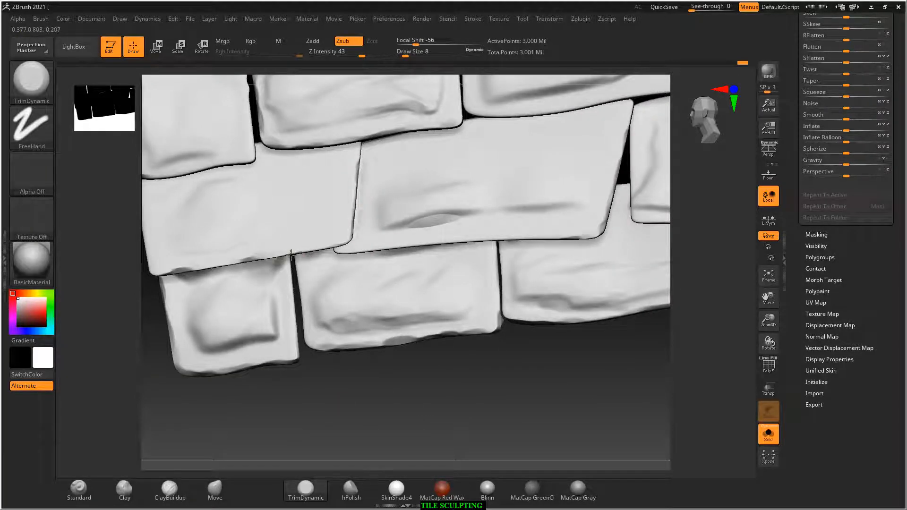
drag(410, 393, 421, 300)
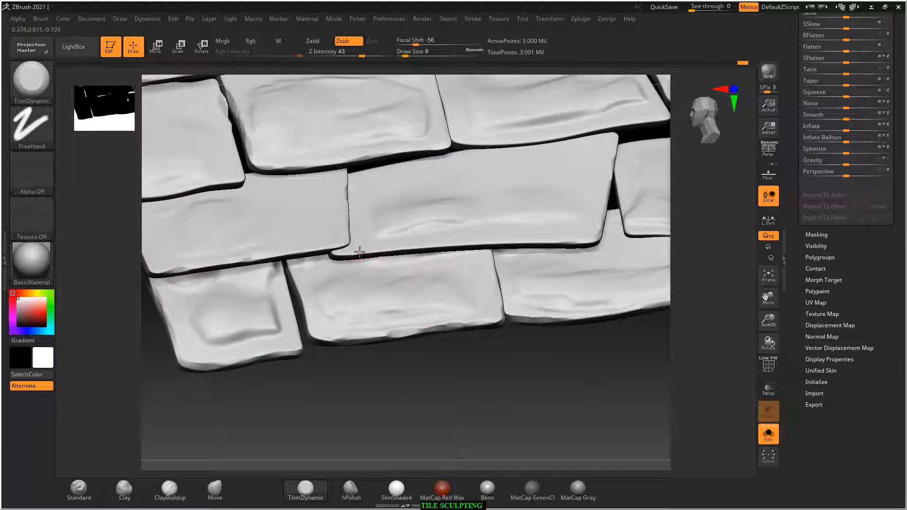
drag(567, 243, 350, 253)
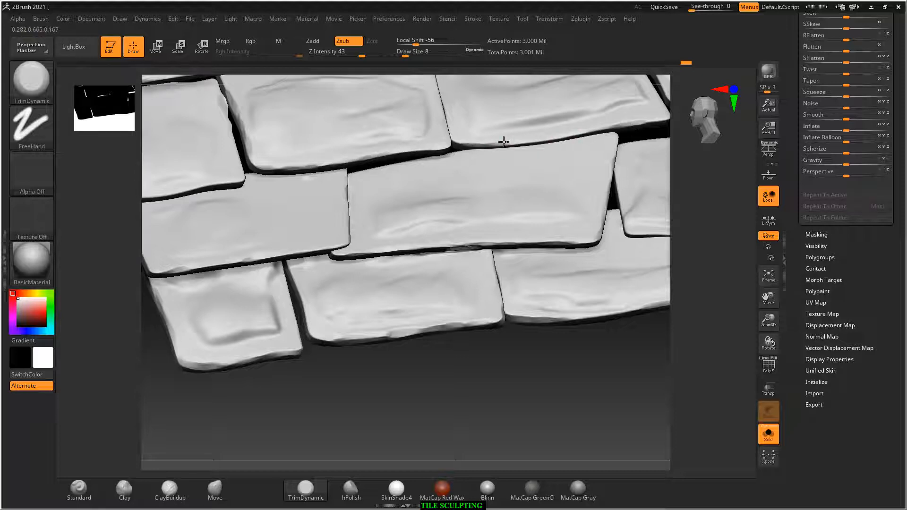
drag(517, 428, 550, 237)
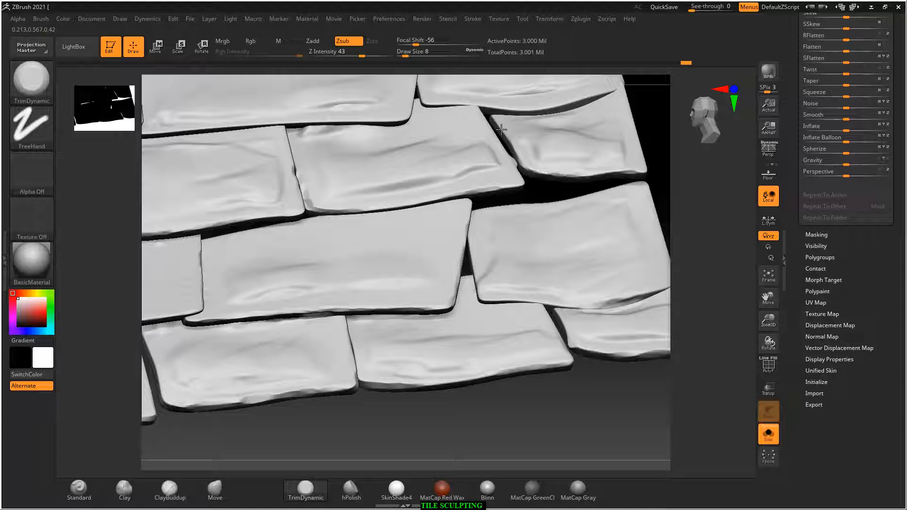
Chip the lower right edge of the long middle tile and the seams and face of its neighbouring tiles with TrimDynamic.
drag(651, 145, 571, 289)
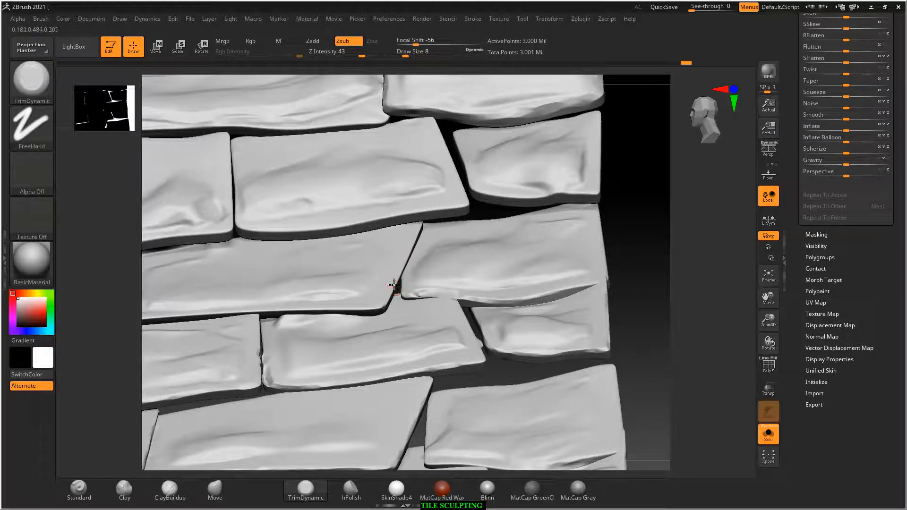
mouse_move(614, 253)
mouse_down()
mouse_move(623, 213)
mouse_move(555, 287)
mouse_up()
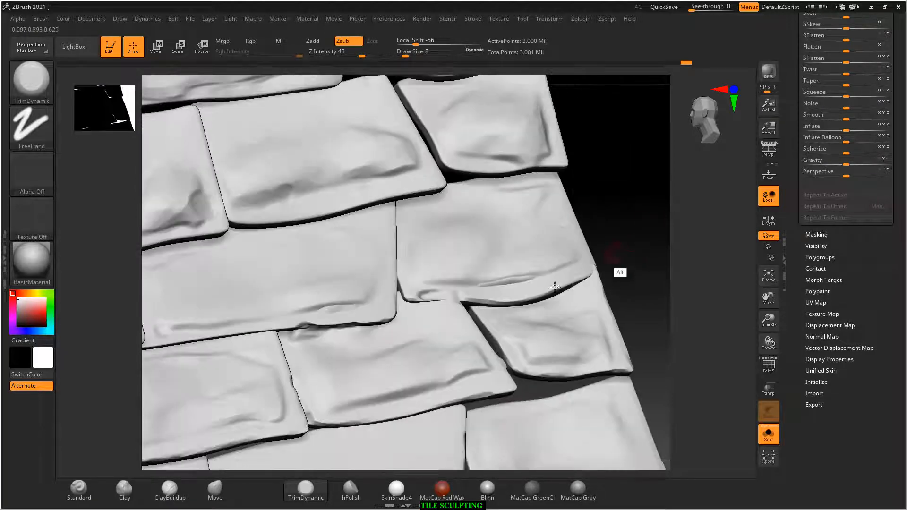
drag(383, 321, 337, 327)
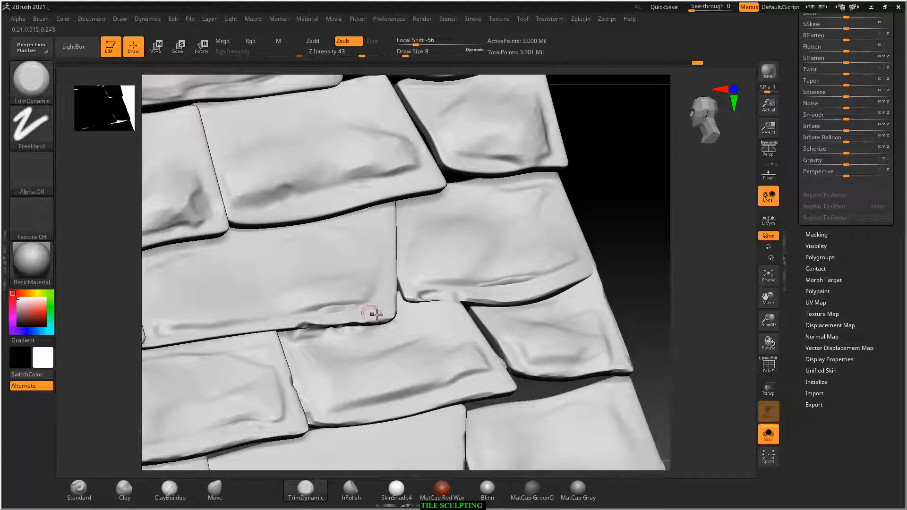
drag(568, 203, 618, 187)
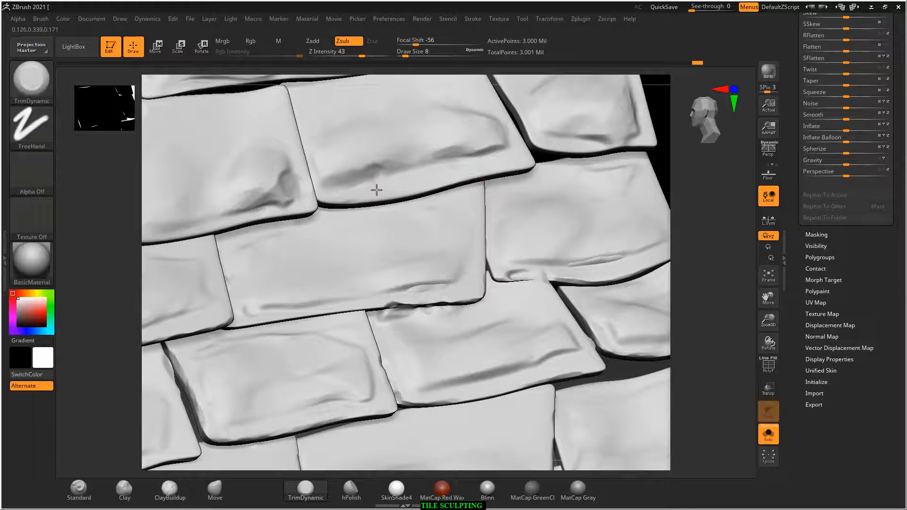
drag(659, 152, 652, 126)
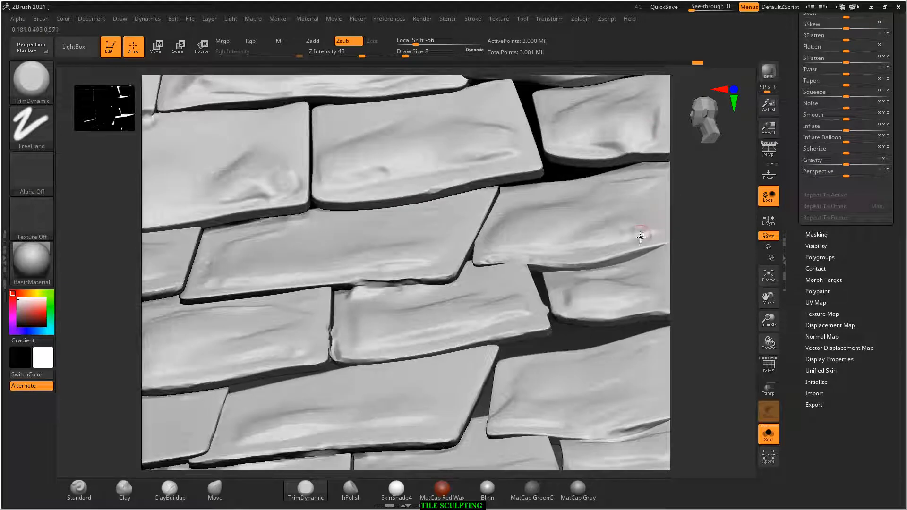
key(f)
drag(624, 235, 652, 257)
alt+drag(658, 316, 665, 318)
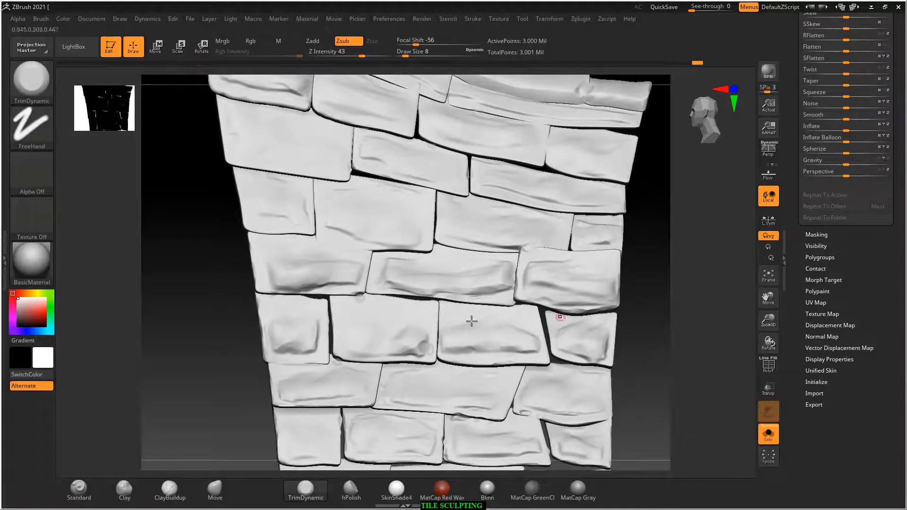
Switch to the Layer brush, enlarge its draw size to 30, and build up raised relief on the middle-row tile faces.
click(32, 87)
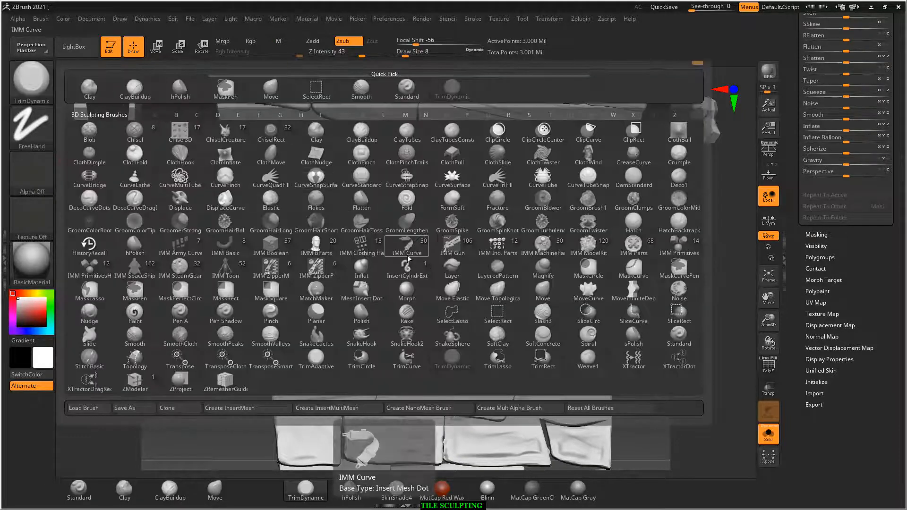
key(l)
click(451, 265)
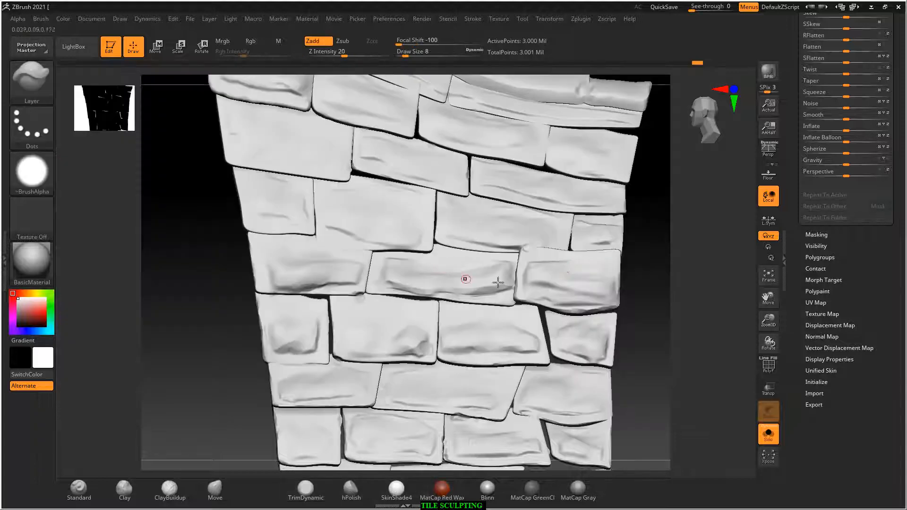
key(bracketright)
key(bracketright)
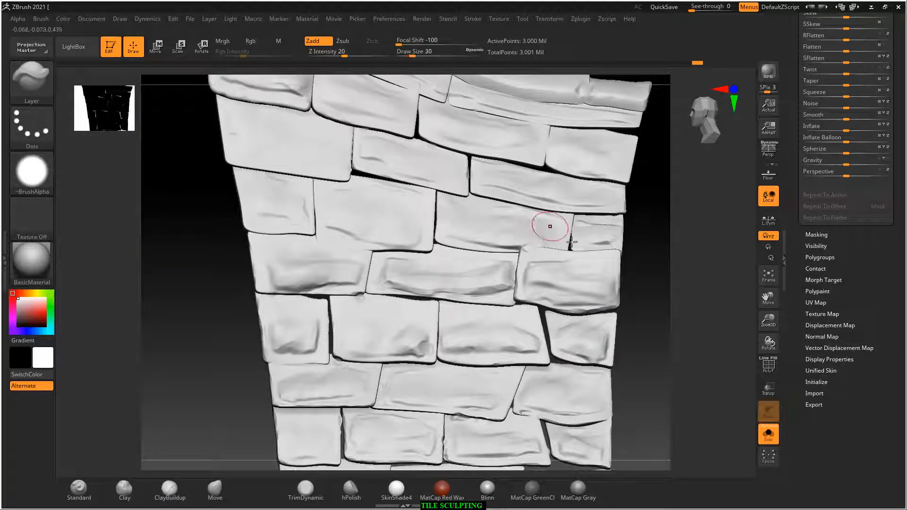
drag(641, 272, 660, 290)
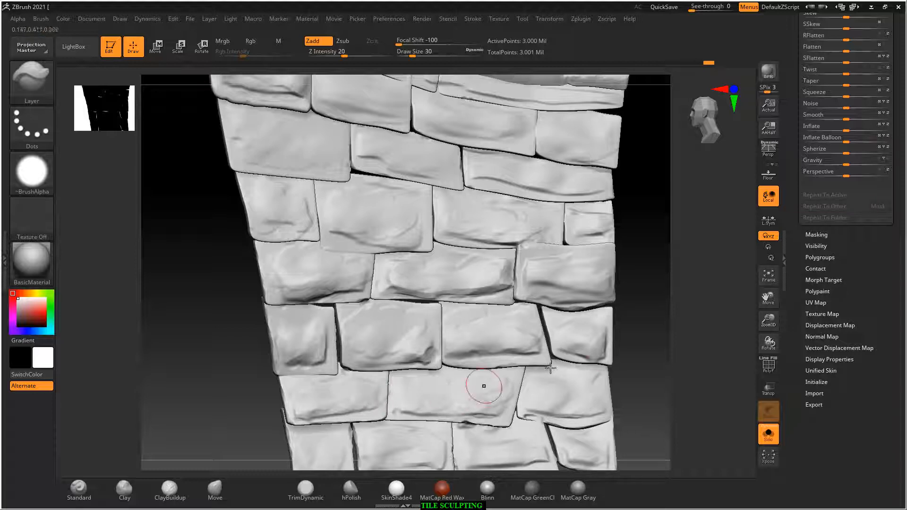
Add raised Layer brush patches to the tile faces in the wall's lower rows down to the bottom row.
mouse_move(632, 390)
alt+mouse_down()
mouse_move(623, 334)
mouse_move(599, 332)
alt+mouse_up()
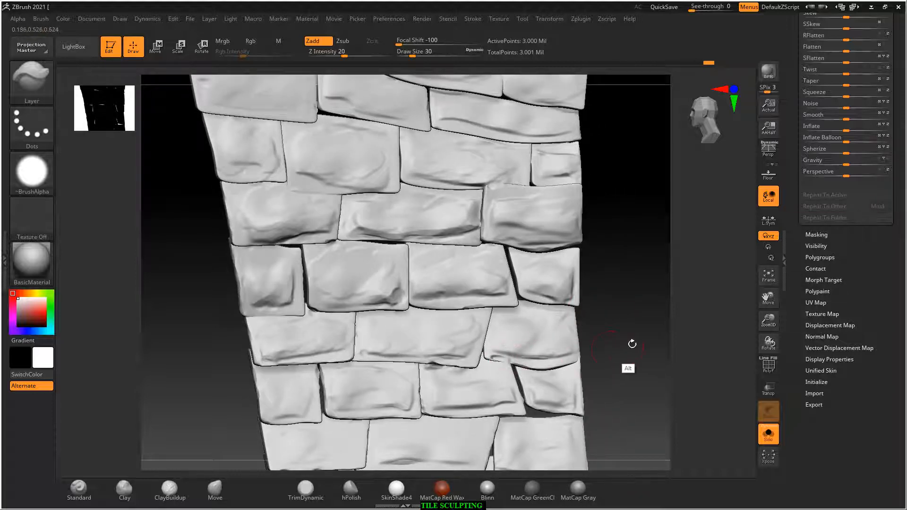
alt+drag(624, 370, 632, 344)
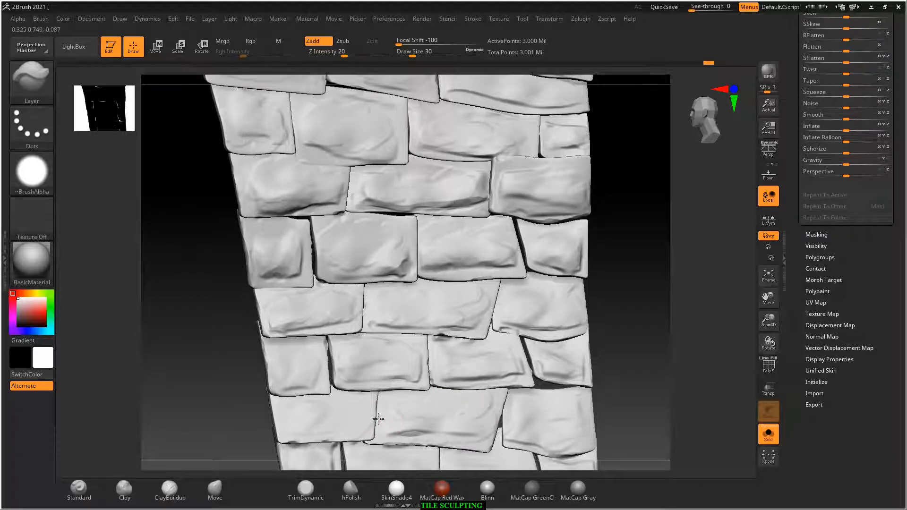
mouse_move(651, 383)
alt+mouse_down()
mouse_move(641, 368)
mouse_move(654, 258)
alt+mouse_up()
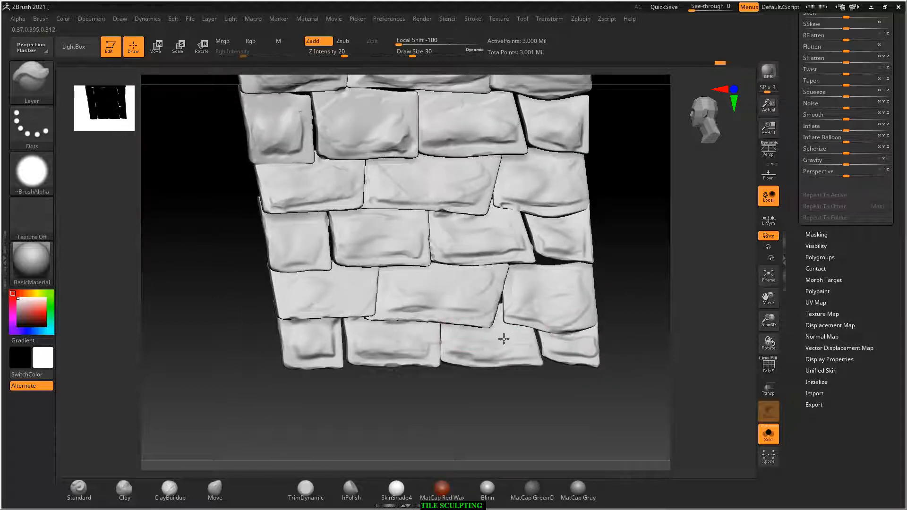
alt+drag(609, 242, 602, 355)
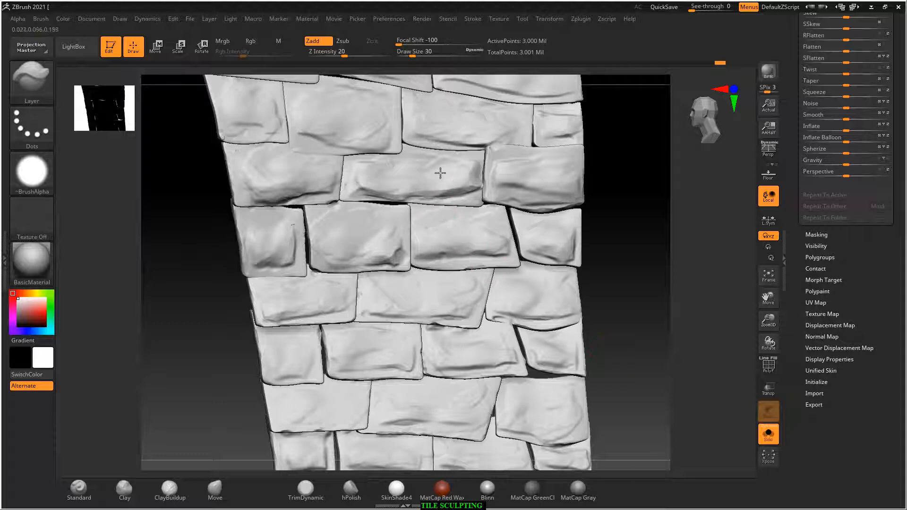
Build up uneven Layer brush relief on the upper-row tiles just below the coping stones.
alt+drag(533, 130, 543, 203)
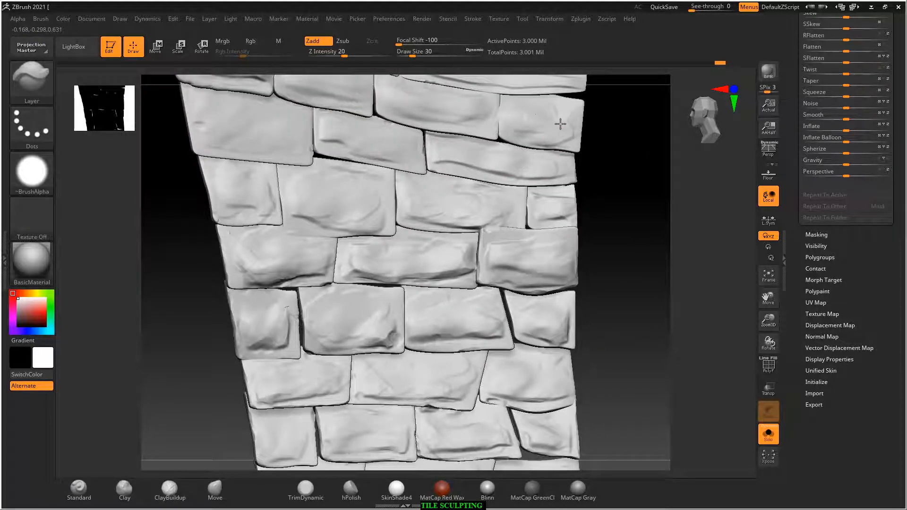
alt+drag(526, 121, 559, 182)
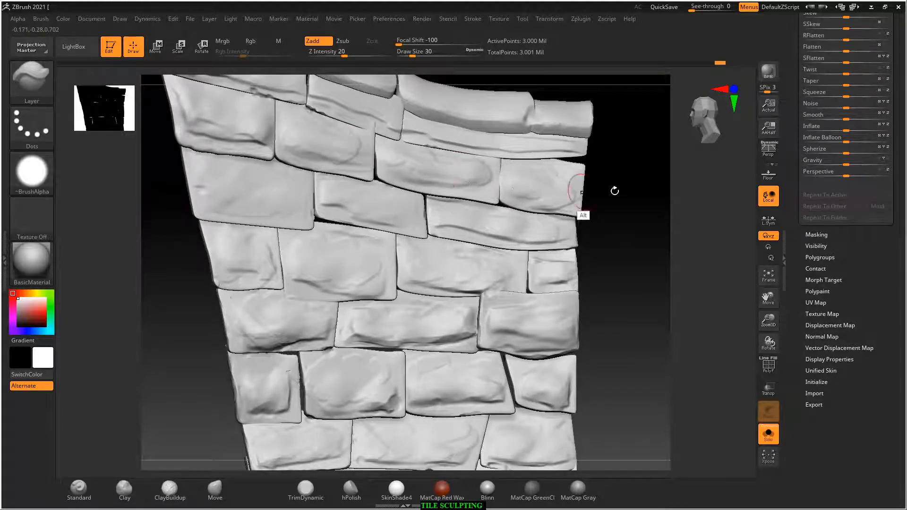
alt+drag(613, 188, 624, 250)
mouse_move(614, 160)
mouse_down()
mouse_move(631, 161)
mouse_move(608, 225)
mouse_up()
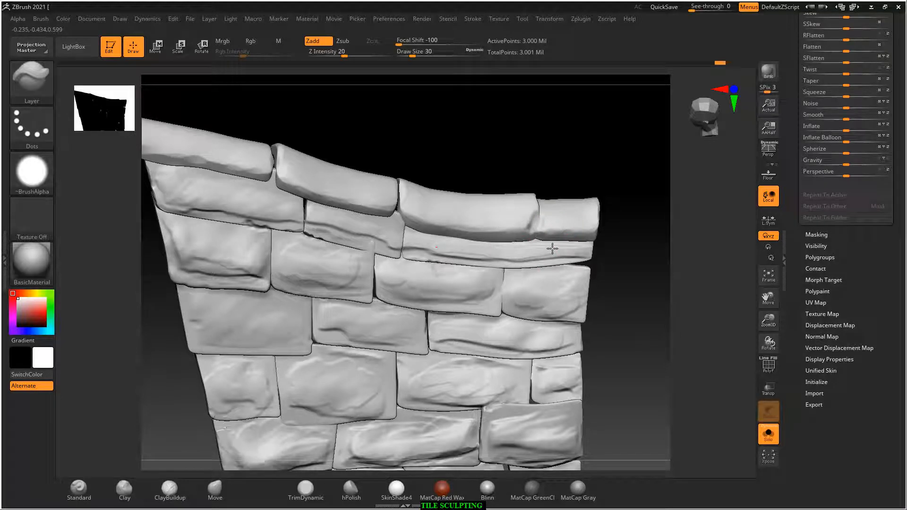
drag(654, 281, 637, 284)
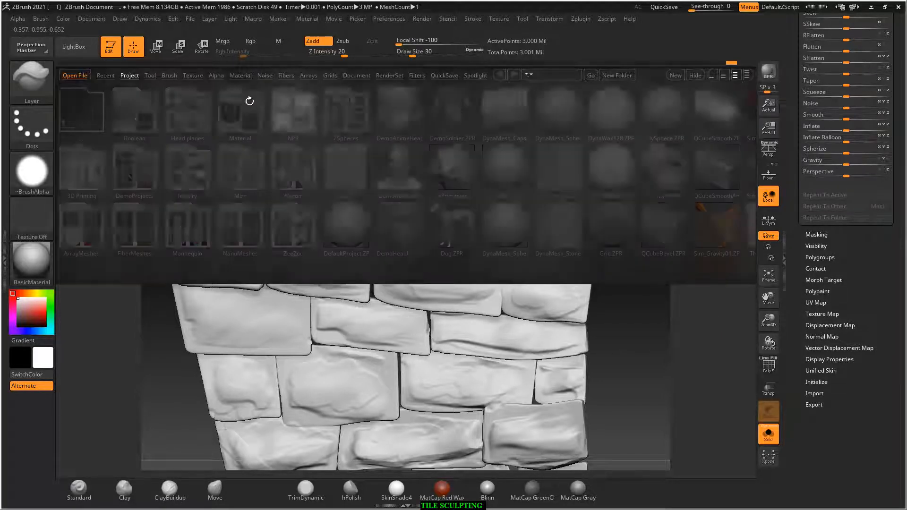
Load the SliceCurveNoStitch brush from the Slice folder of the brush library.
click(169, 76)
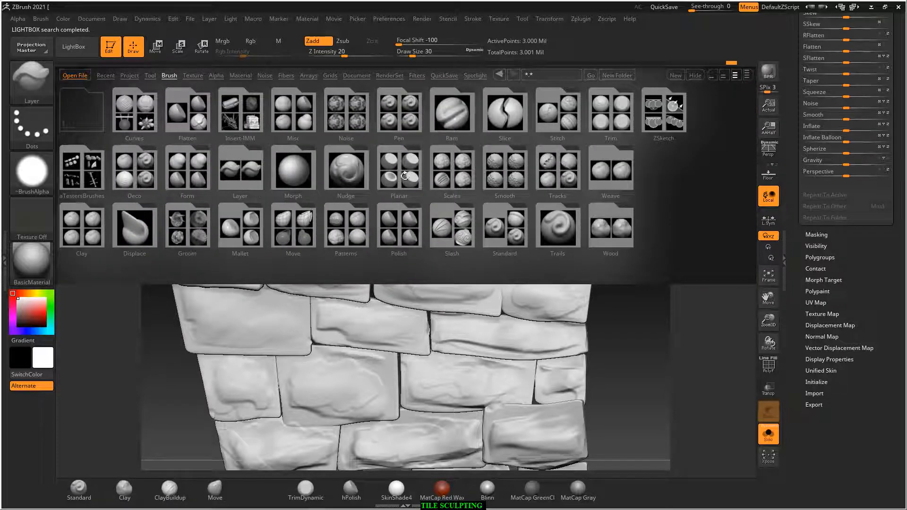
double_click(498, 120)
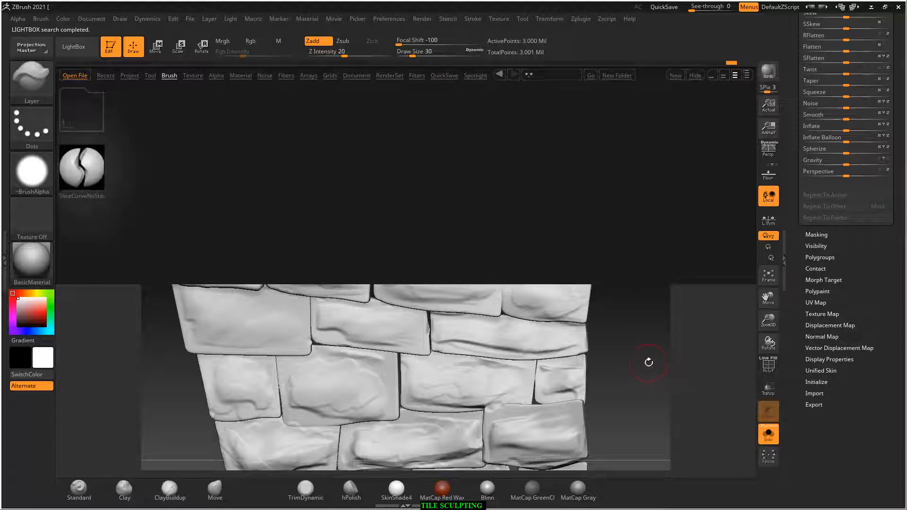
double_click(82, 172)
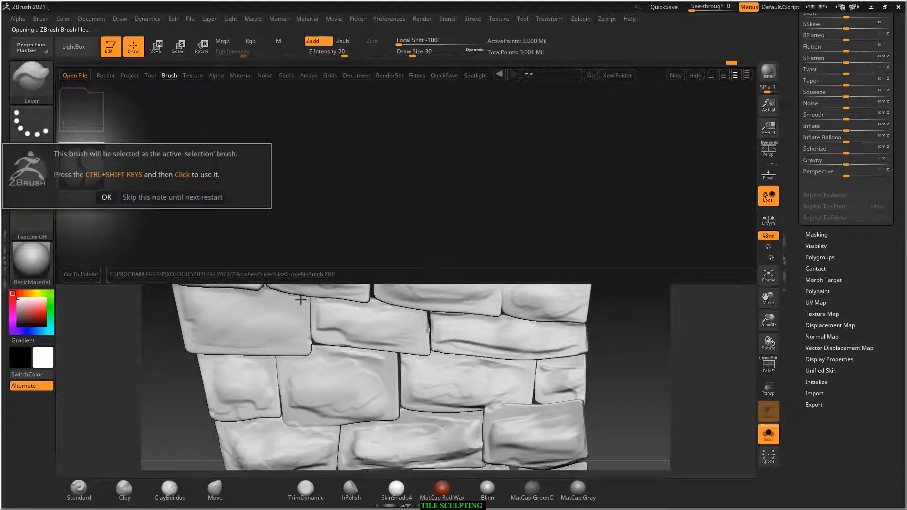
click(106, 198)
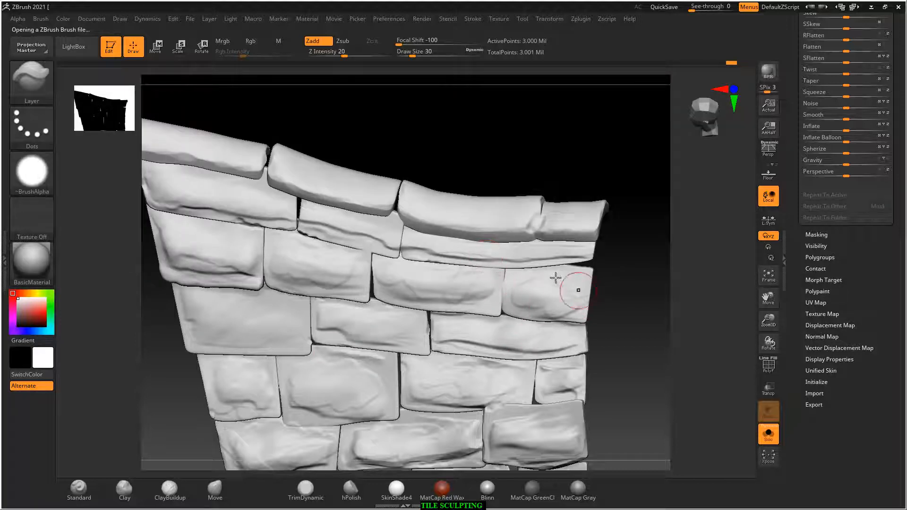
Select the Slash3 brush and try a horizontal cut across the leftmost large tile in the second row below the coping.
click(31, 80)
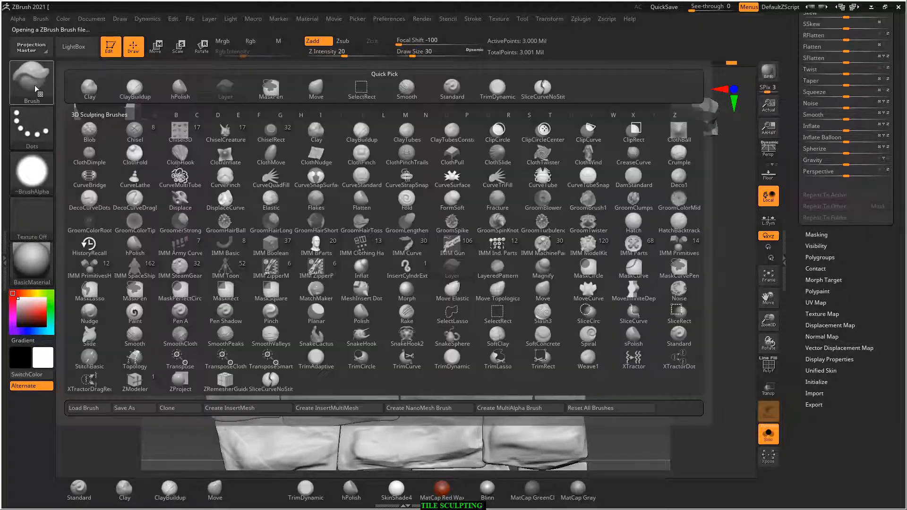
key(s)
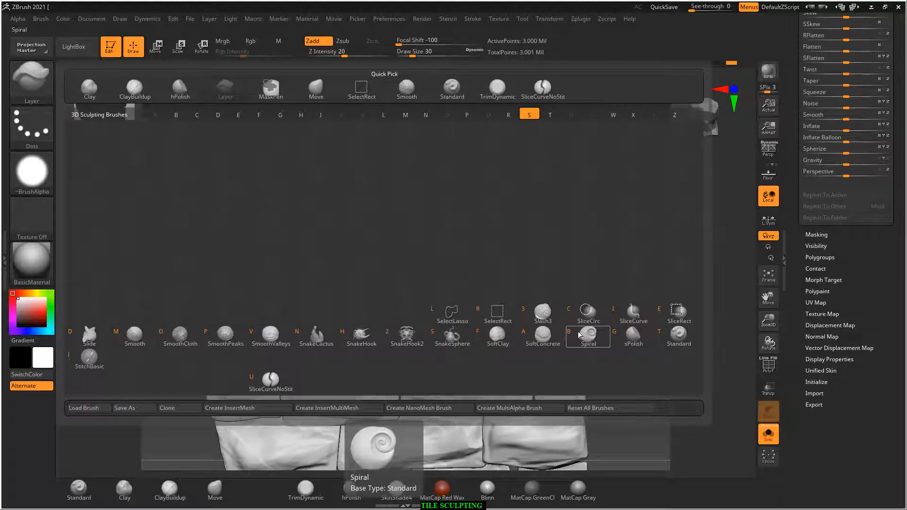
click(543, 313)
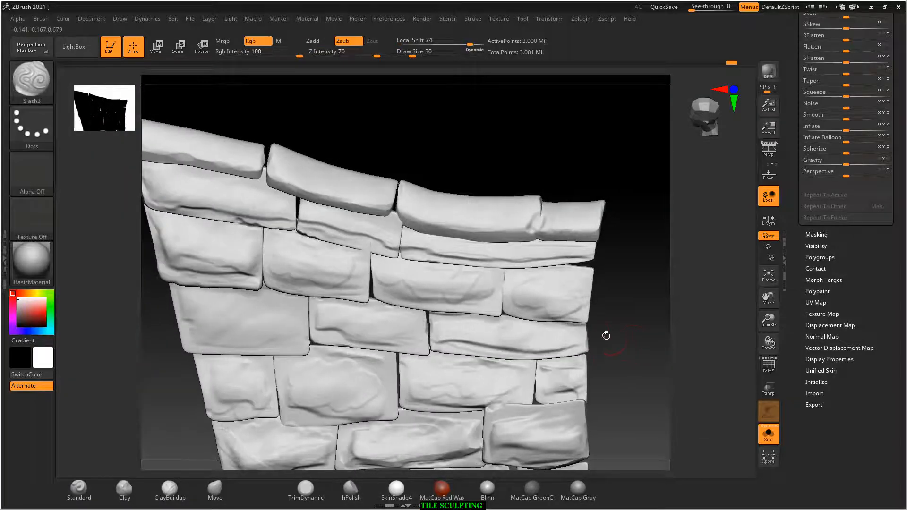
drag(188, 240, 240, 244)
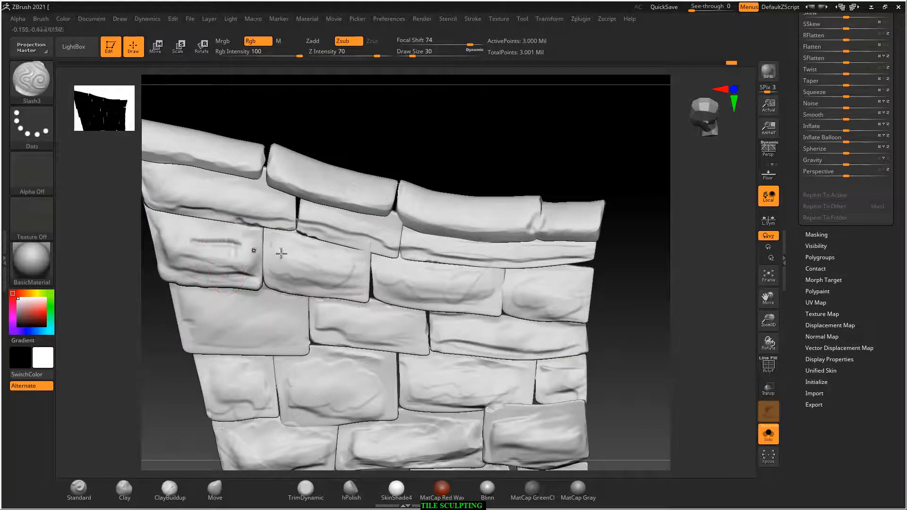
mouse_move(681, 288)
mouse_down()
mouse_move(668, 299)
mouse_move(562, 299)
mouse_up()
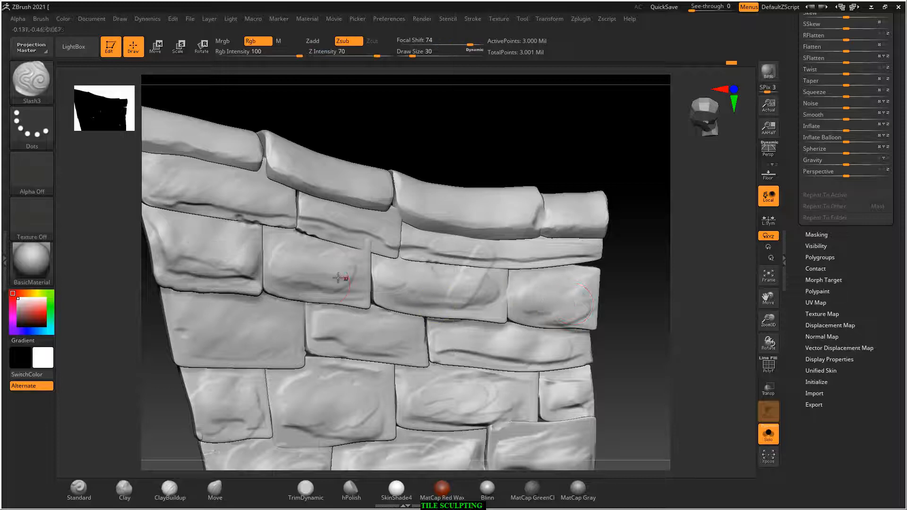
Reduce the Slash3 draw size to 18 and carve grooves around the faces of the second-row tiles beneath the coping.
key(bracketleft)
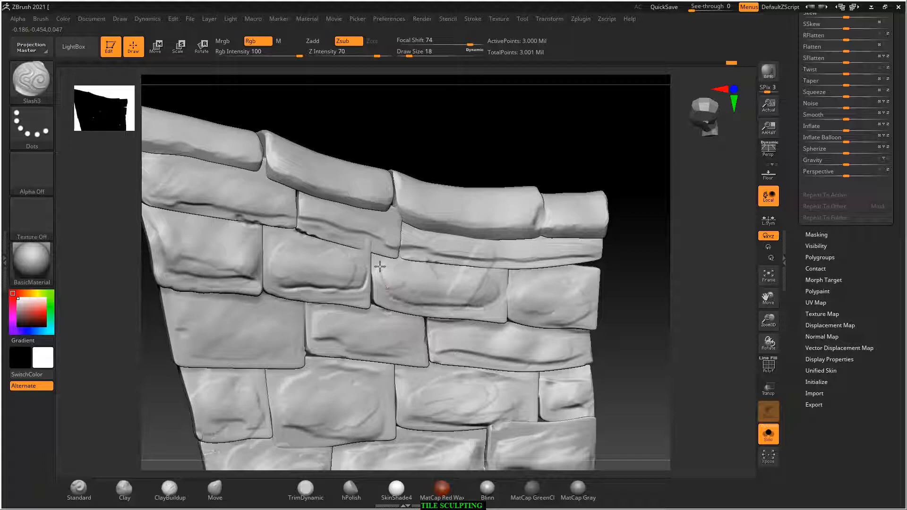
drag(666, 290, 543, 300)
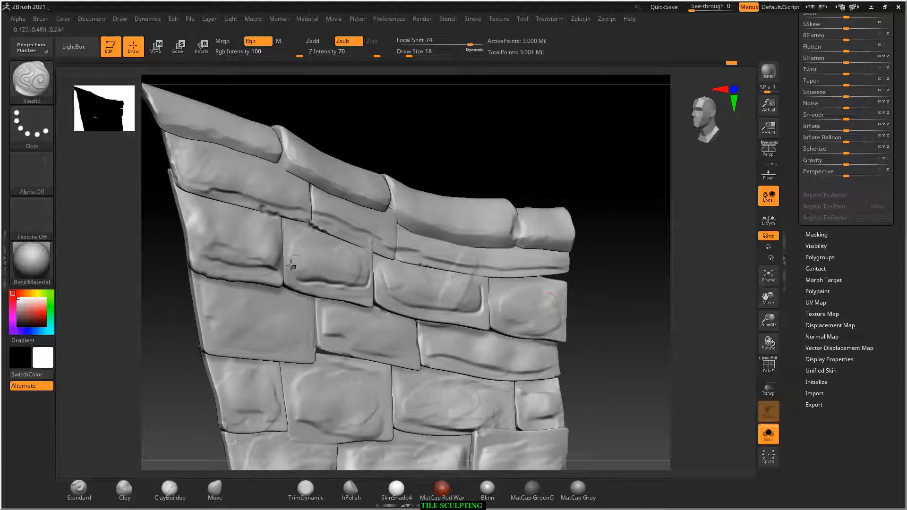
drag(290, 240, 312, 285)
Carve Slash3 grooves just inside the edges of the large left, middle and long right tiles in the third row.
drag(206, 327, 236, 349)
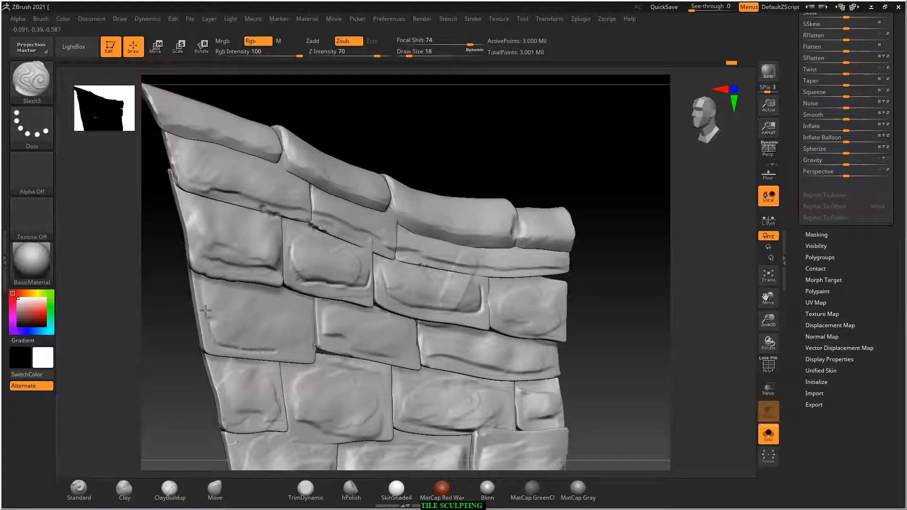
click(321, 302)
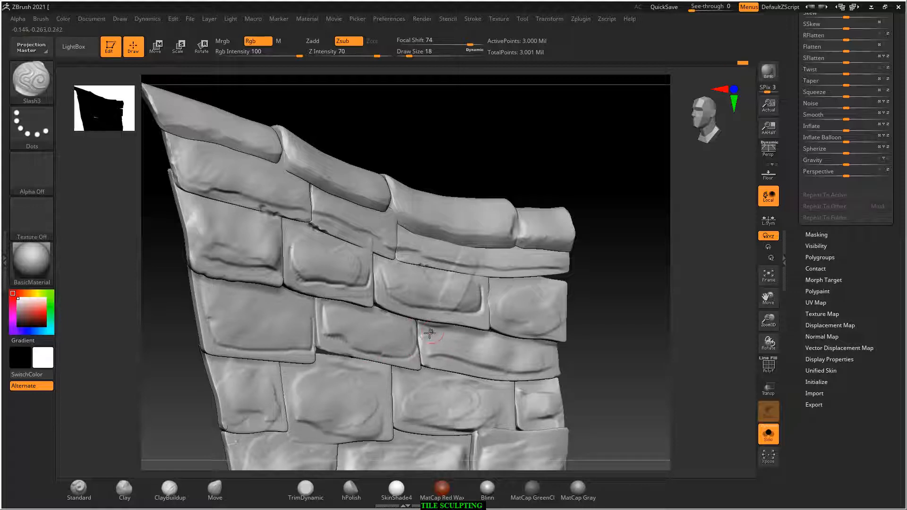
drag(429, 333, 430, 355)
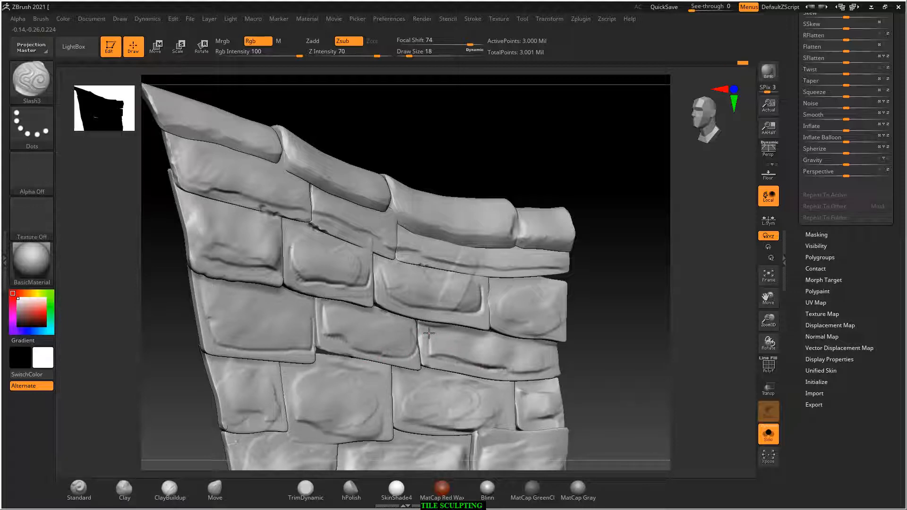
drag(548, 371, 553, 352)
drag(642, 352, 521, 345)
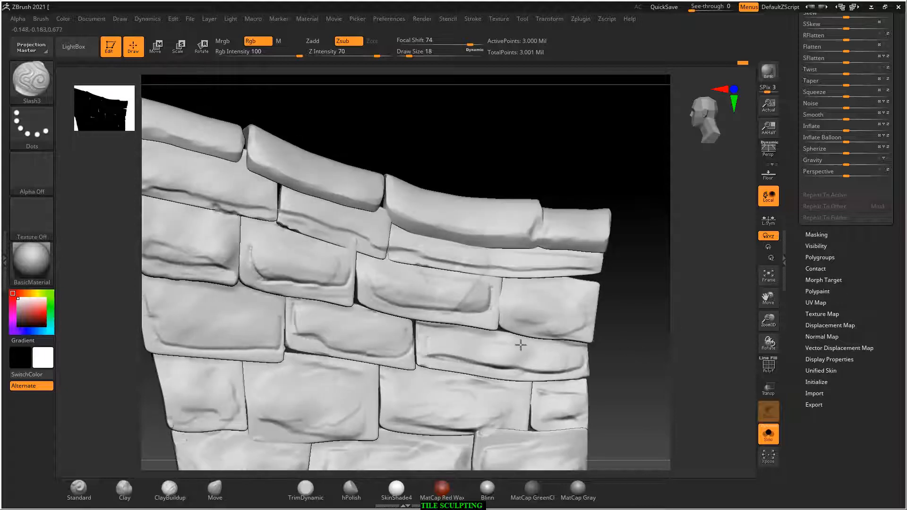
Load the TrimDynamicC brush from the Trim folder of the brush library and try a stroke on the upper-left tile beneath the coping.
click(41, 109)
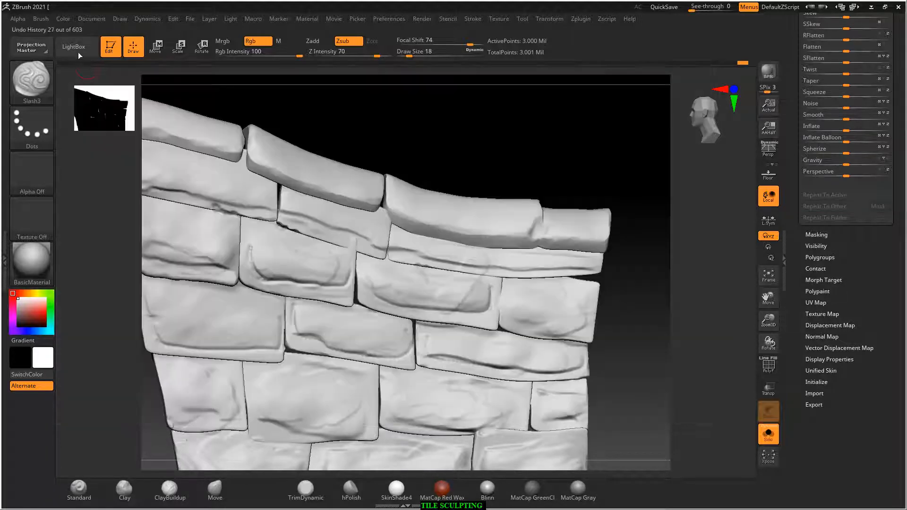
click(74, 47)
click(169, 76)
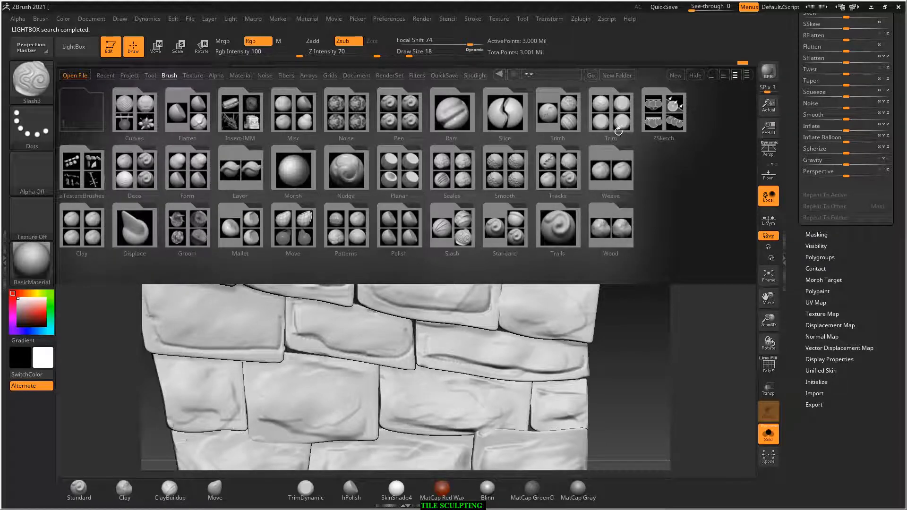
click(618, 132)
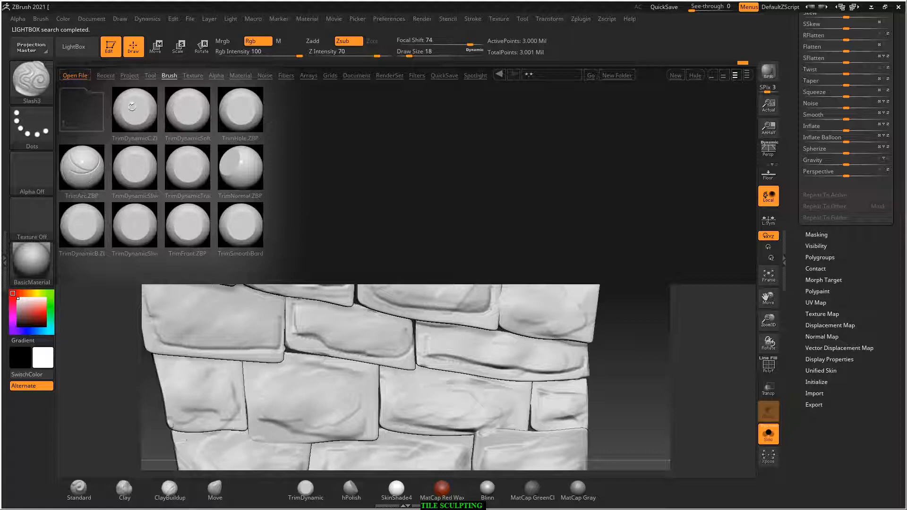
double_click(133, 107)
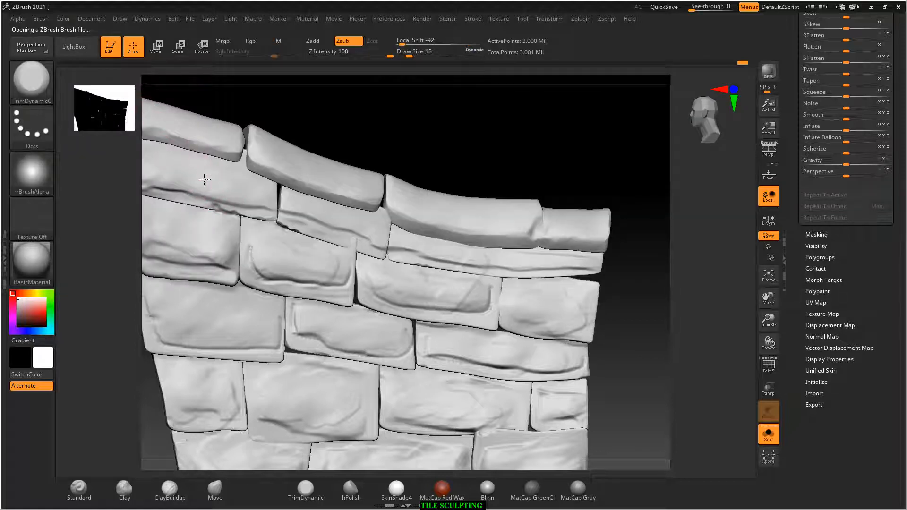
drag(205, 180, 254, 187)
key(ctrl+z)
drag(349, 109, 340, 243)
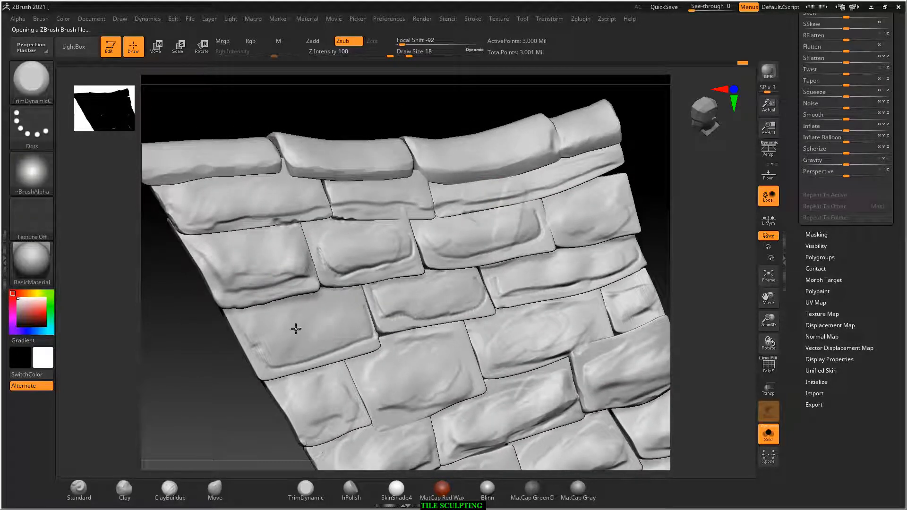
Load another TrimDynamic variant, replace it with the TrimArc brush, and try TrimArc on the large left tile in the third row.
key(b)
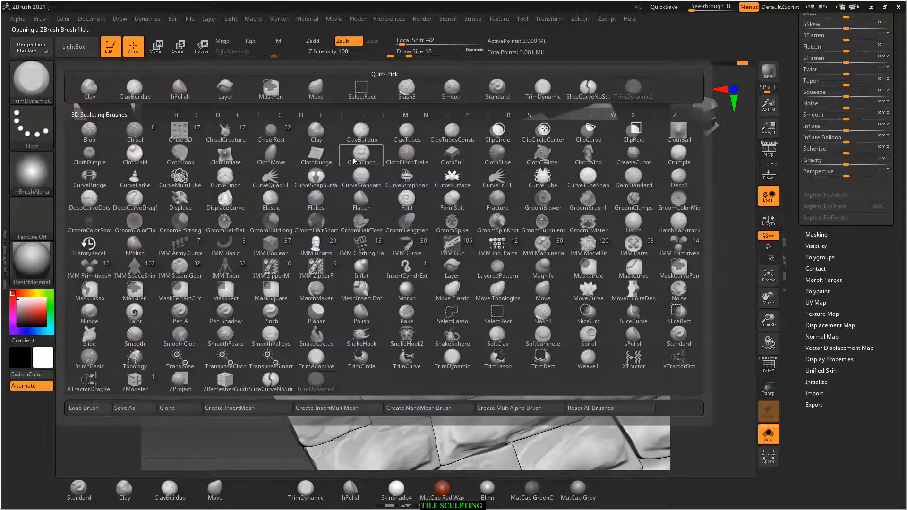
key(comma)
click(48, 86)
click(47, 86)
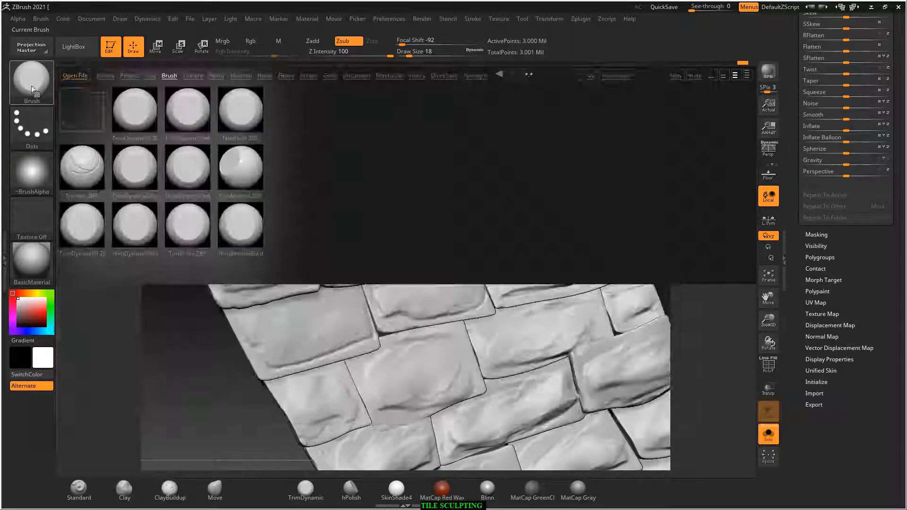
double_click(187, 113)
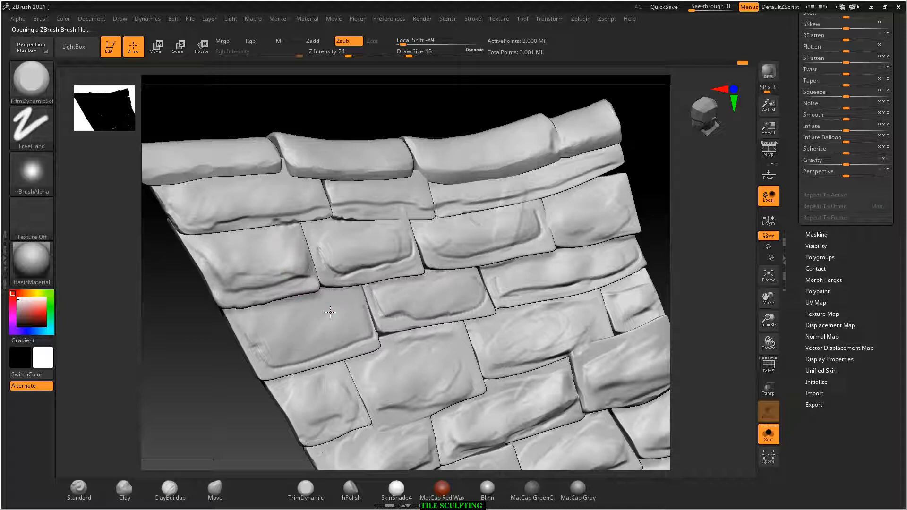
click(48, 86)
click(74, 47)
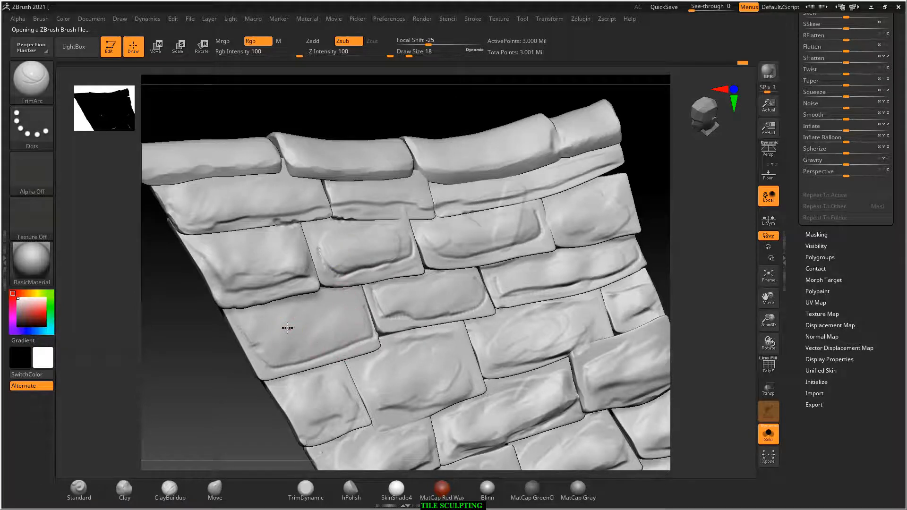
drag(307, 325, 257, 310)
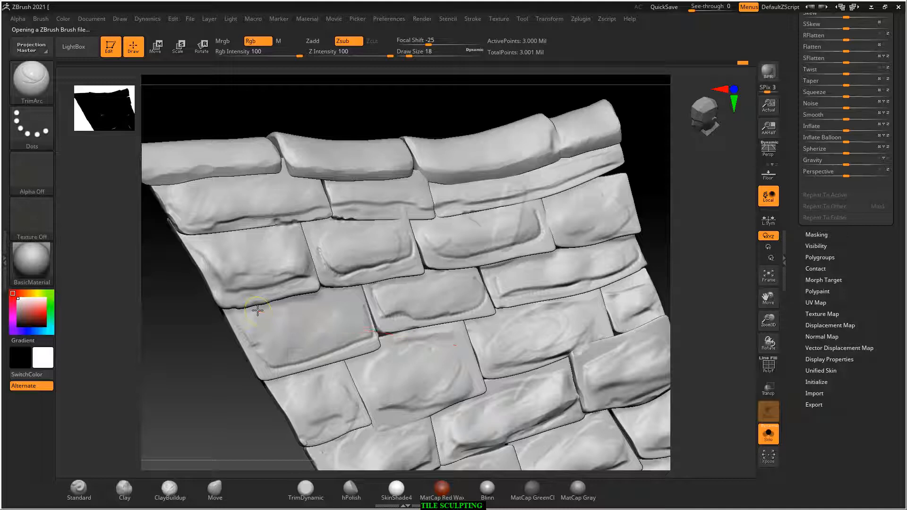
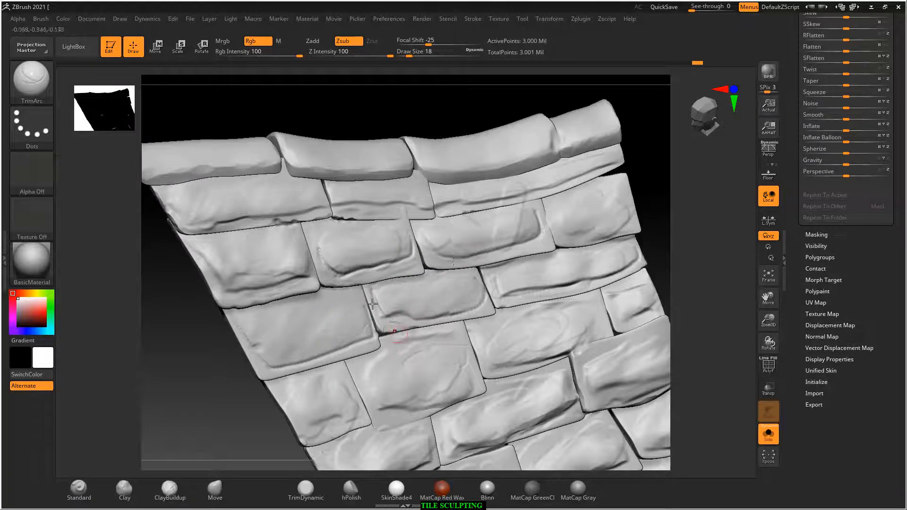
Load the TrimDynamicTra brush from the Trim folder and carve a dent near the lower-right corner of the large fourth-row tile.
click(31, 78)
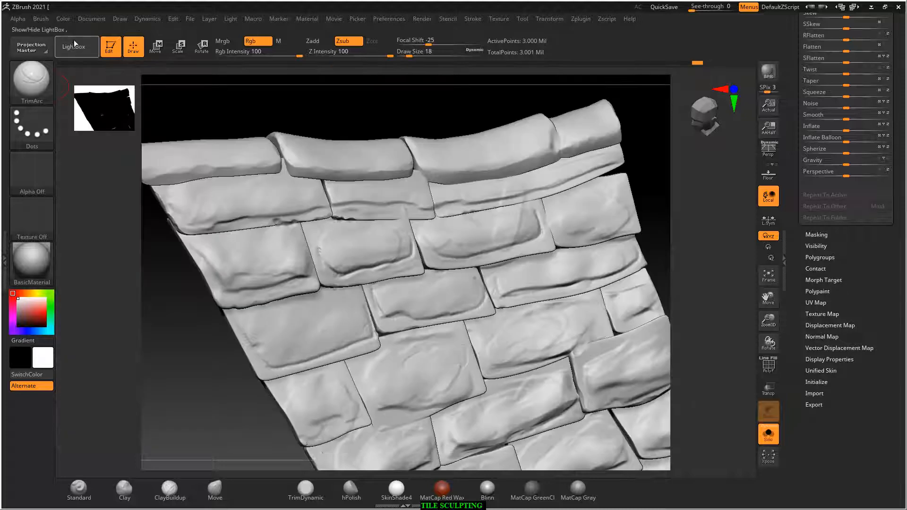
click(73, 46)
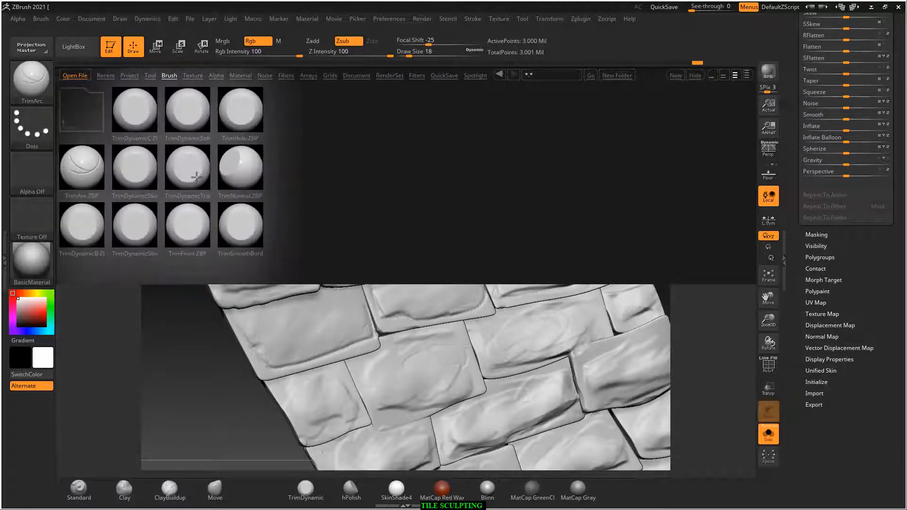
double_click(197, 183)
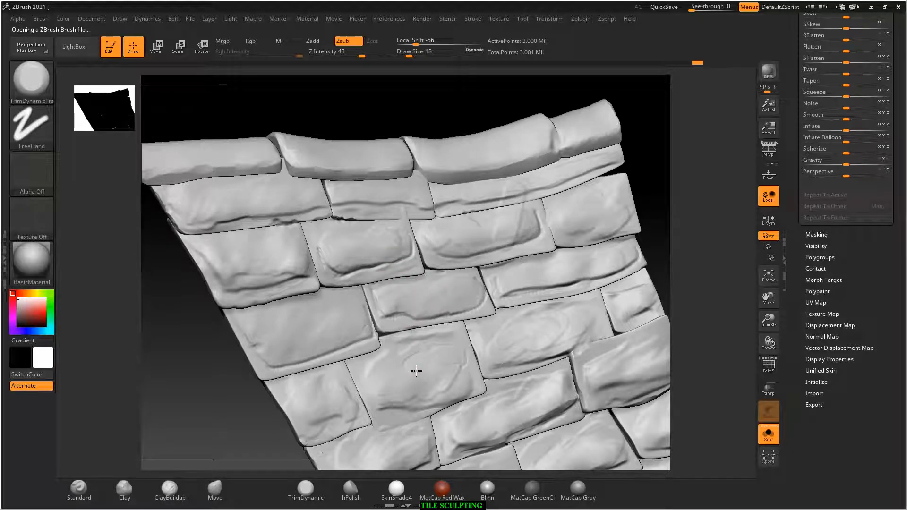
drag(438, 396, 449, 370)
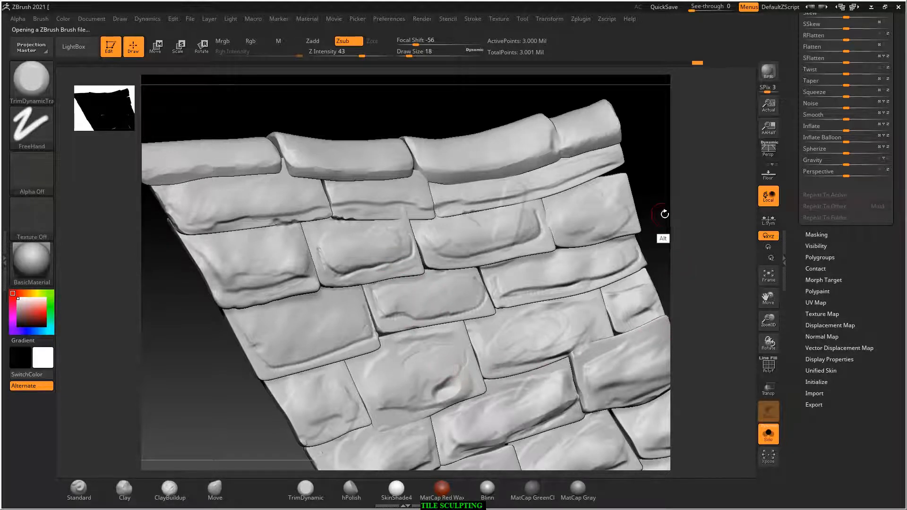
Reload the TrimDynamicTra brush and trim the raised faces and lower edges of the tiles in the middle of the wall.
mouse_move(665, 214)
mouse_down()
mouse_move(567, 194)
mouse_move(550, 239)
mouse_up()
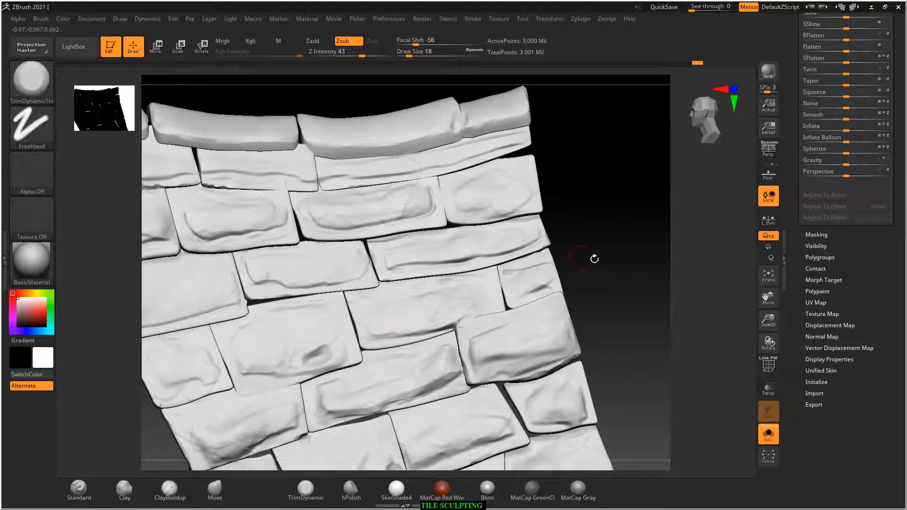
mouse_move(594, 258)
mouse_down()
mouse_move(605, 284)
mouse_move(535, 344)
mouse_move(570, 359)
mouse_up()
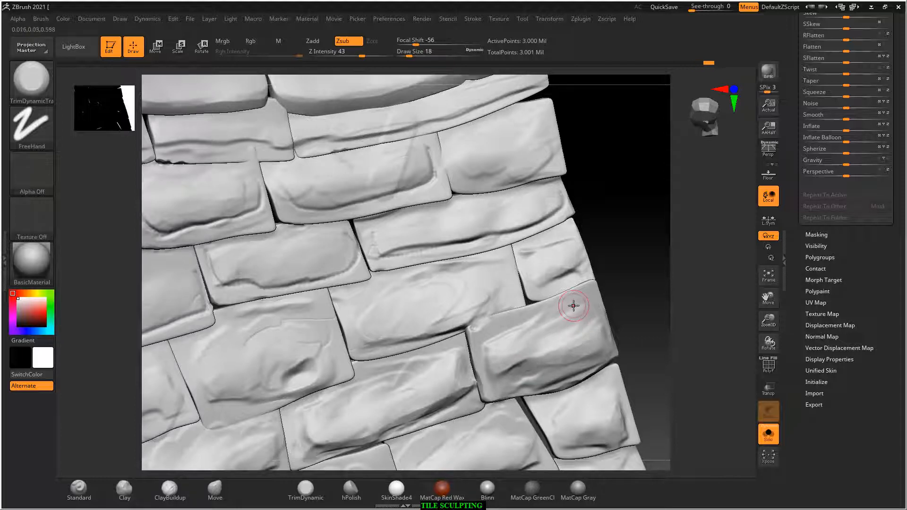
click(33, 87)
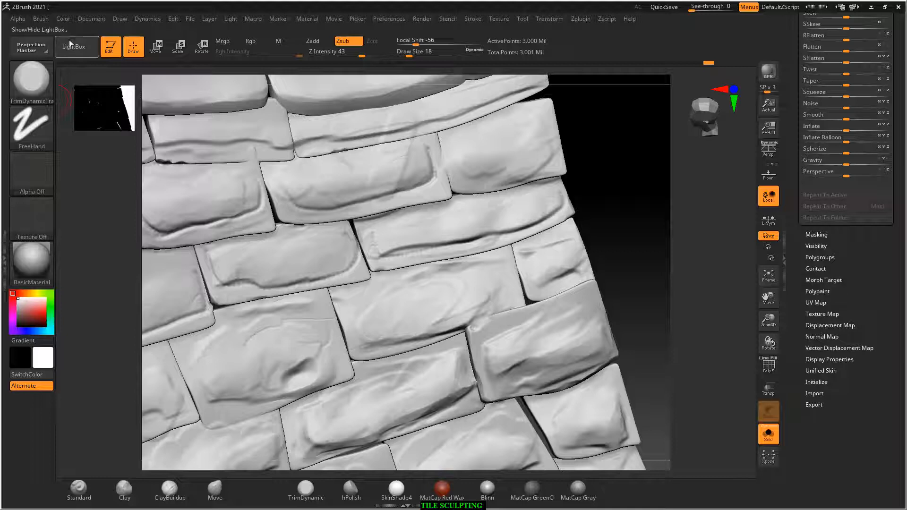
click(70, 42)
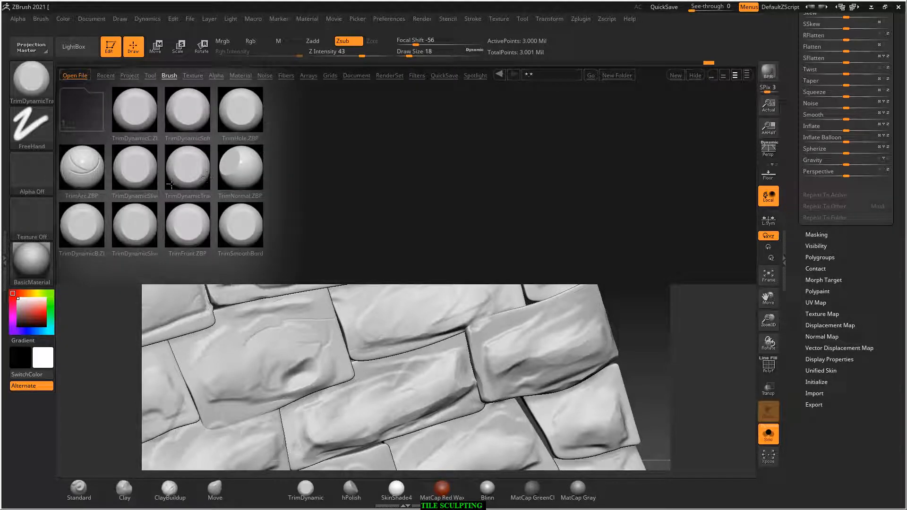
click(193, 164)
double_click(193, 166)
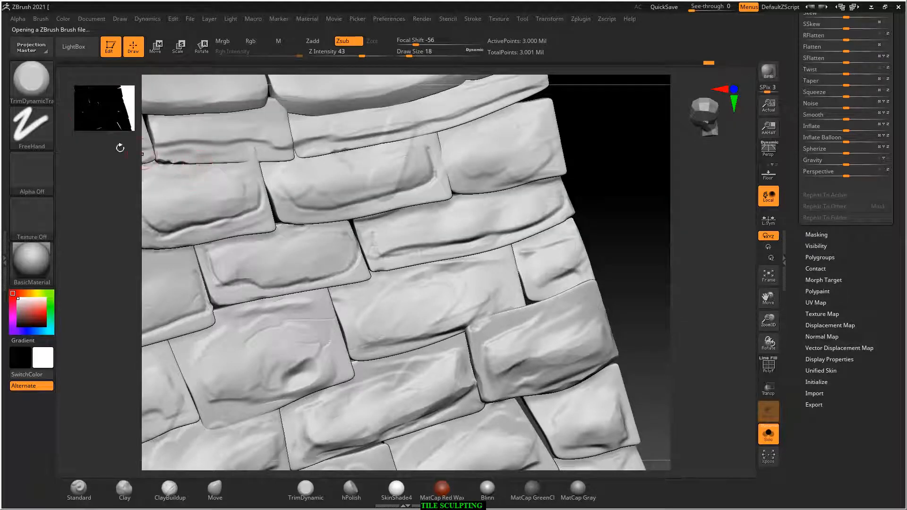
click(27, 81)
click(28, 81)
drag(627, 255, 496, 241)
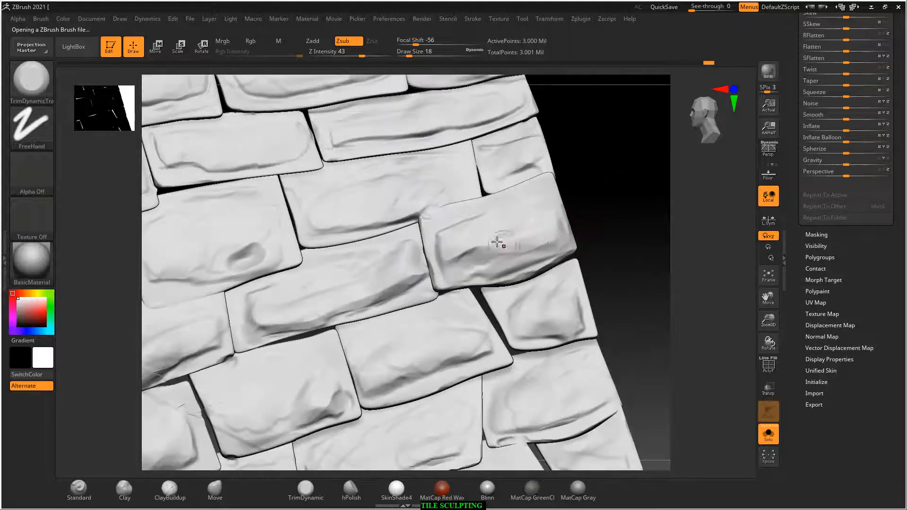
alt+drag(623, 233, 649, 143)
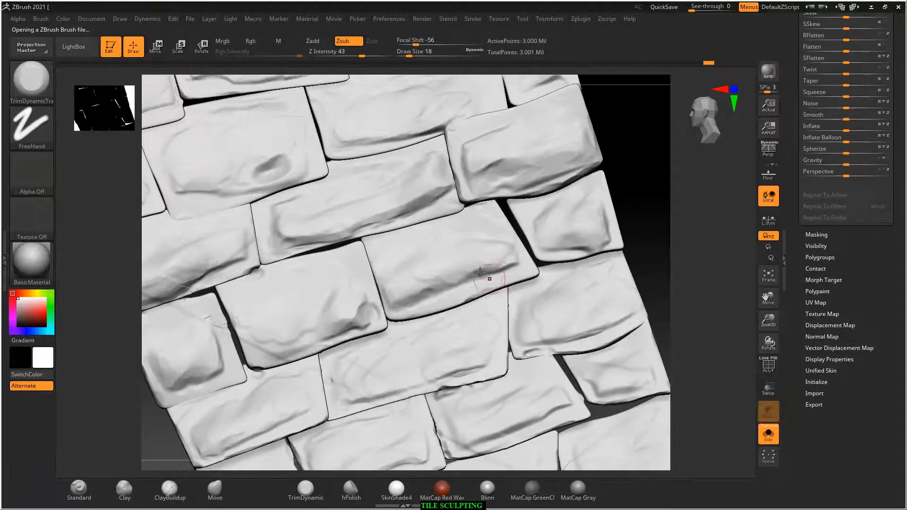
mouse_move(488, 277)
mouse_down()
mouse_move(480, 272)
mouse_move(486, 268)
mouse_move(362, 305)
mouse_move(325, 326)
mouse_up()
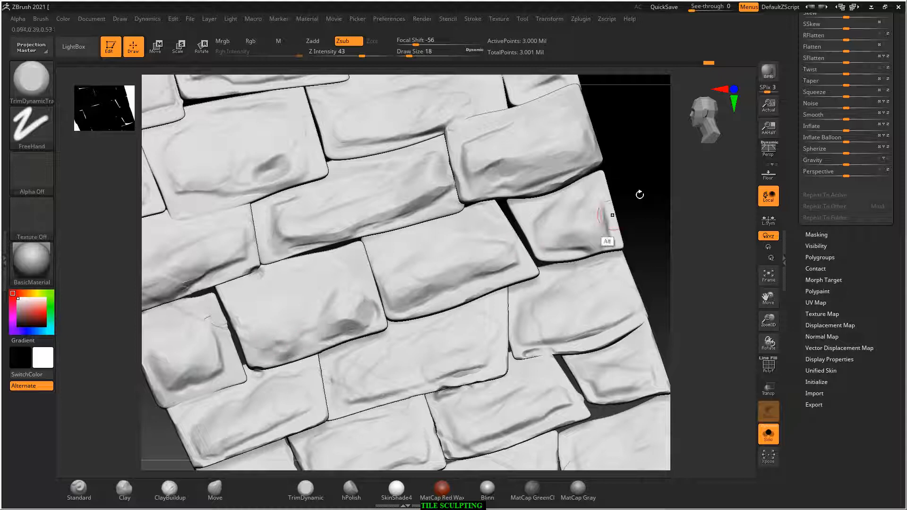
Trim flat planes across the lower-left and central tile faces and gouge the lower-left corner of the adjacent right-hand tile.
alt+drag(638, 197, 690, 147)
mouse_move(250, 263)
mouse_down()
mouse_move(304, 318)
mouse_move(395, 361)
mouse_move(355, 361)
mouse_up()
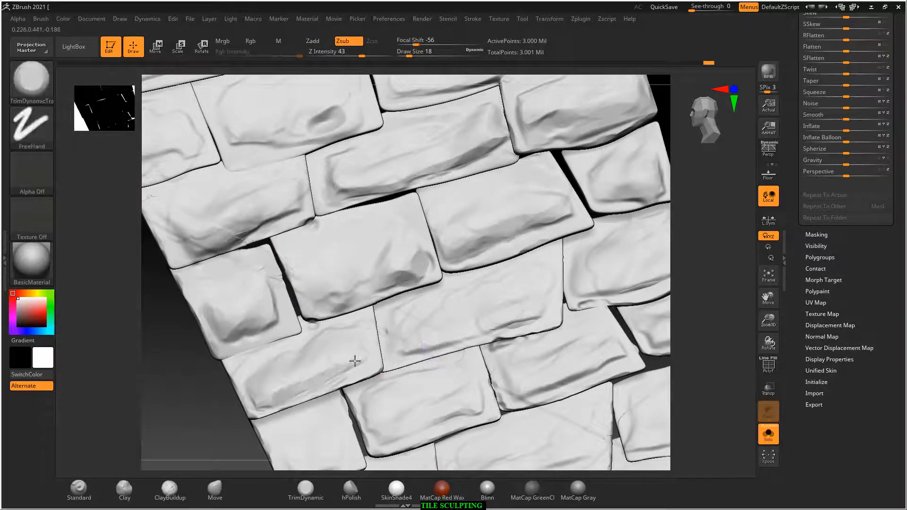
mouse_move(409, 350)
mouse_down()
mouse_move(421, 324)
mouse_move(526, 308)
mouse_move(501, 316)
mouse_up()
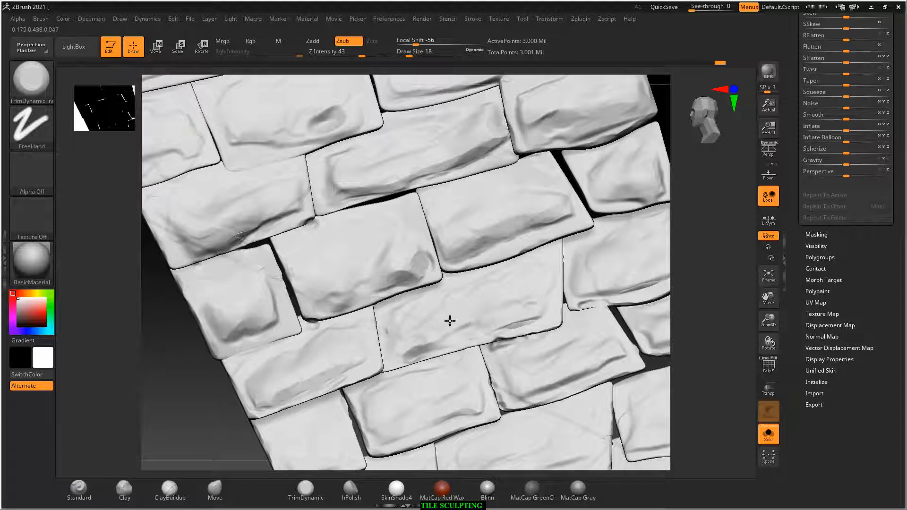
drag(611, 287, 581, 296)
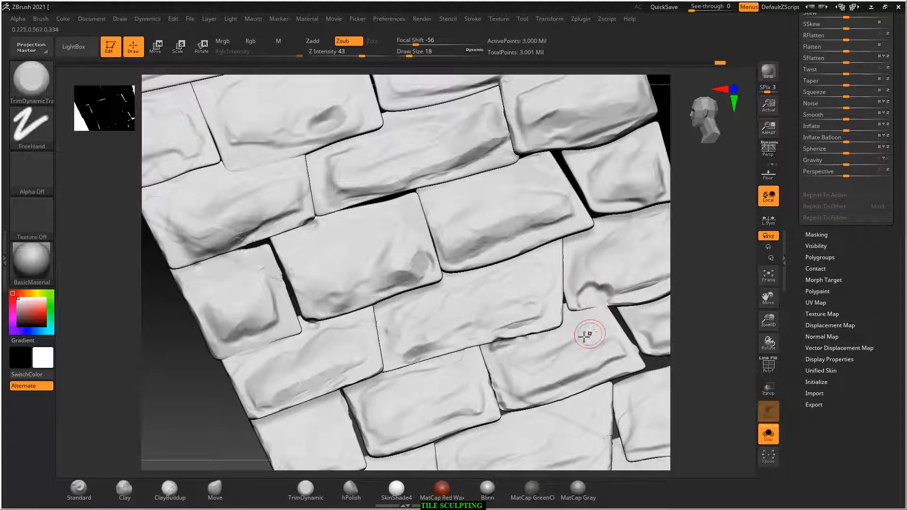
Trim the faces and edges of the tiles in the lower-left rows down to the bottom-left corner tile, undoing one stroke.
drag(198, 413, 189, 384)
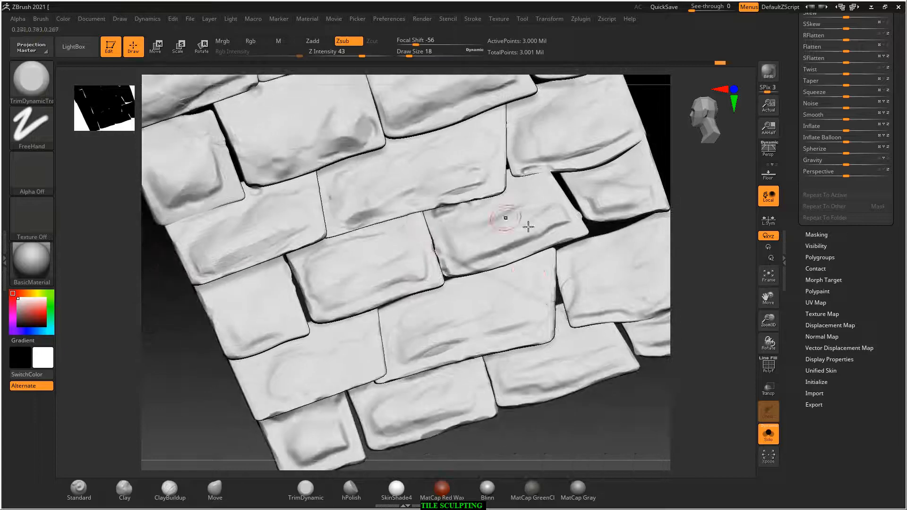
mouse_move(419, 334)
mouse_down()
mouse_move(445, 340)
mouse_move(486, 326)
mouse_move(417, 357)
mouse_up()
key(ctrl+z)
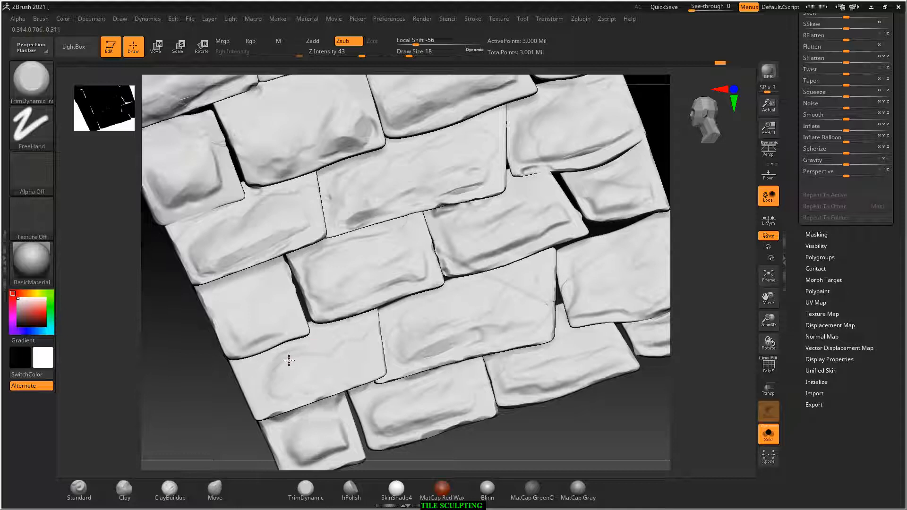
drag(370, 324, 378, 344)
alt+drag(224, 404, 330, 361)
mouse_move(379, 342)
mouse_down()
mouse_move(324, 362)
mouse_move(325, 348)
mouse_up()
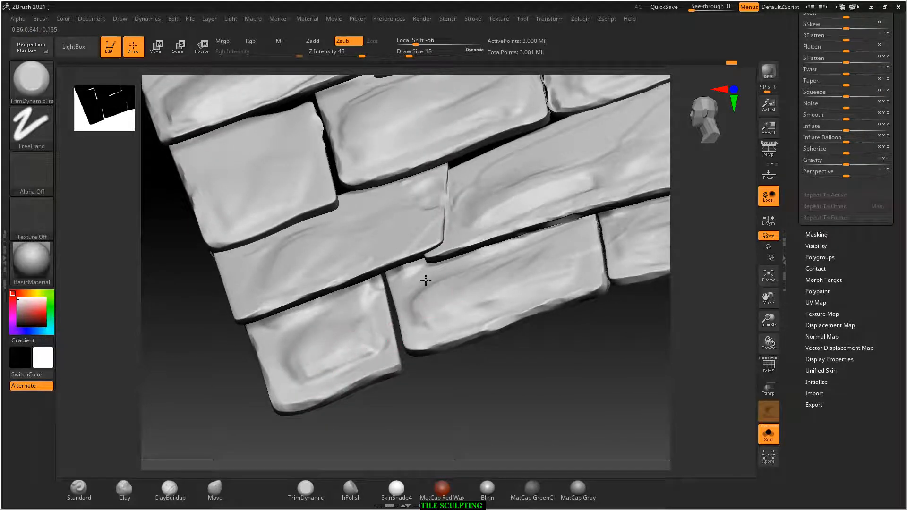
Trim the face and lower edge of the long middle tile in the bottom row.
alt+drag(646, 308, 450, 375)
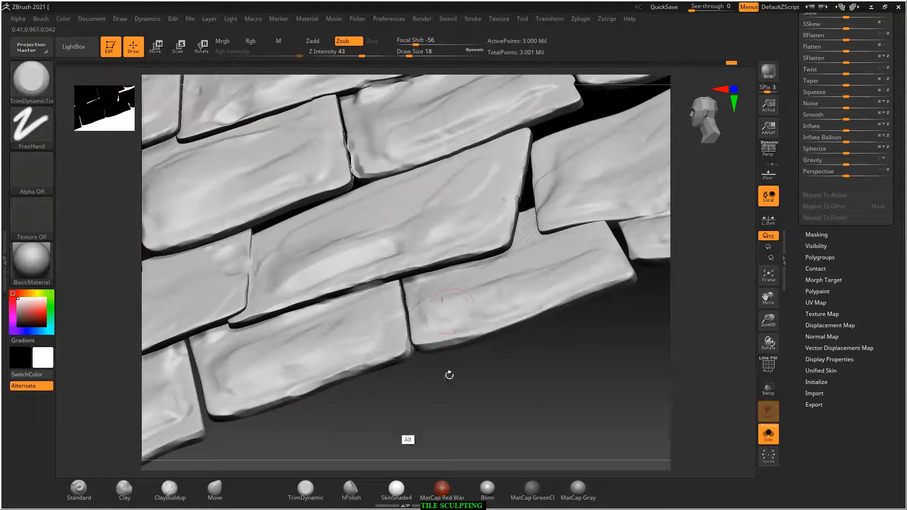
drag(553, 326, 622, 289)
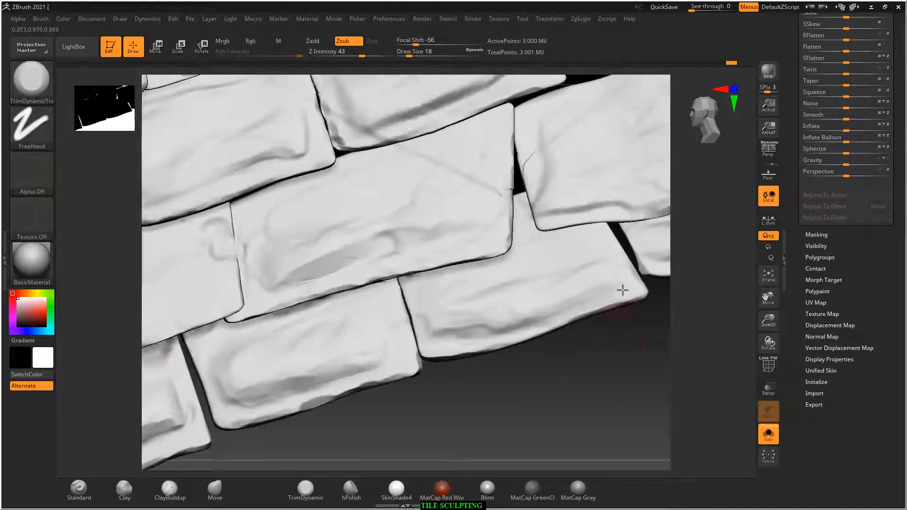
drag(524, 337, 475, 352)
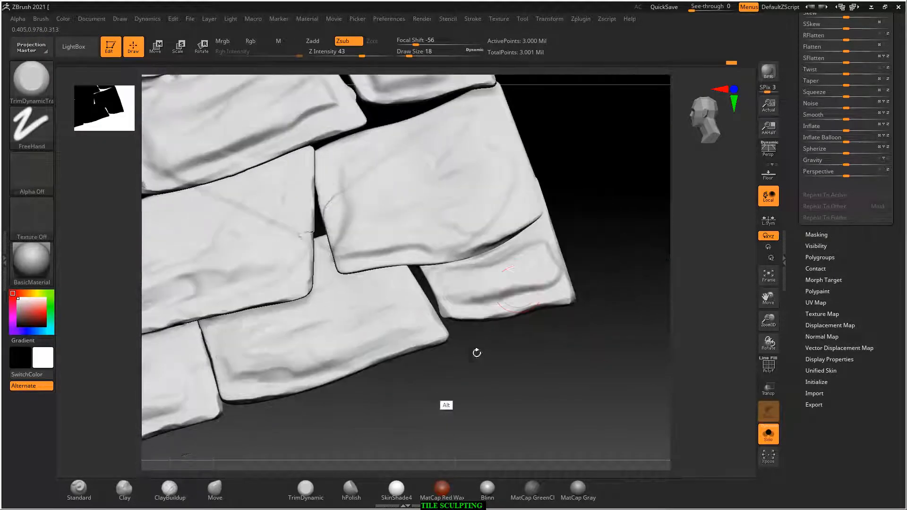
Trim the face of the small bottom-right corner tile and carve a dent in the large tile directly above it.
drag(548, 279, 456, 288)
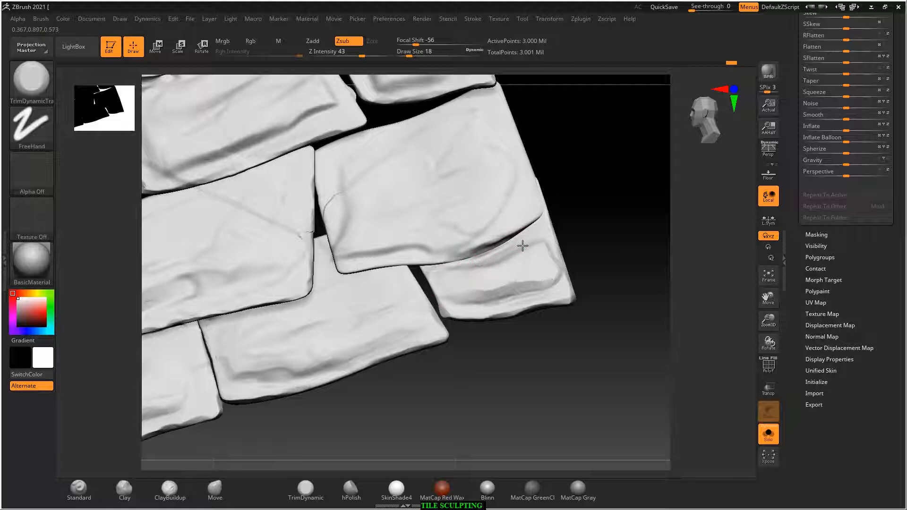
drag(543, 247, 560, 273)
drag(582, 233, 540, 263)
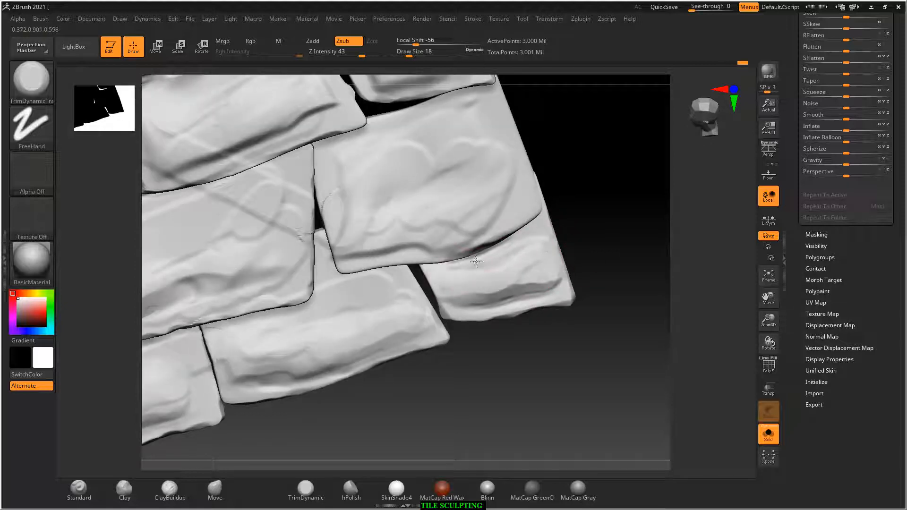
drag(503, 182, 486, 217)
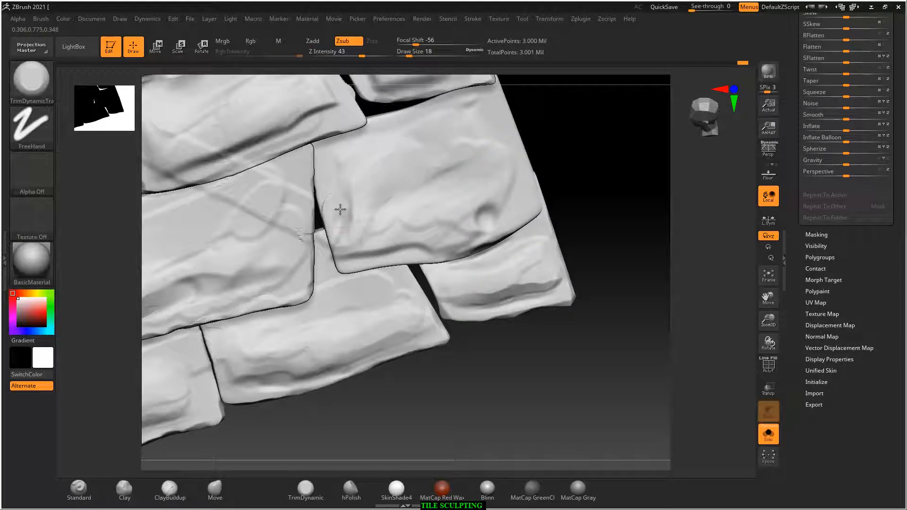
Trim the lower face and upper surface of the large tile directly above the bottom-right corner tile.
drag(364, 247, 445, 229)
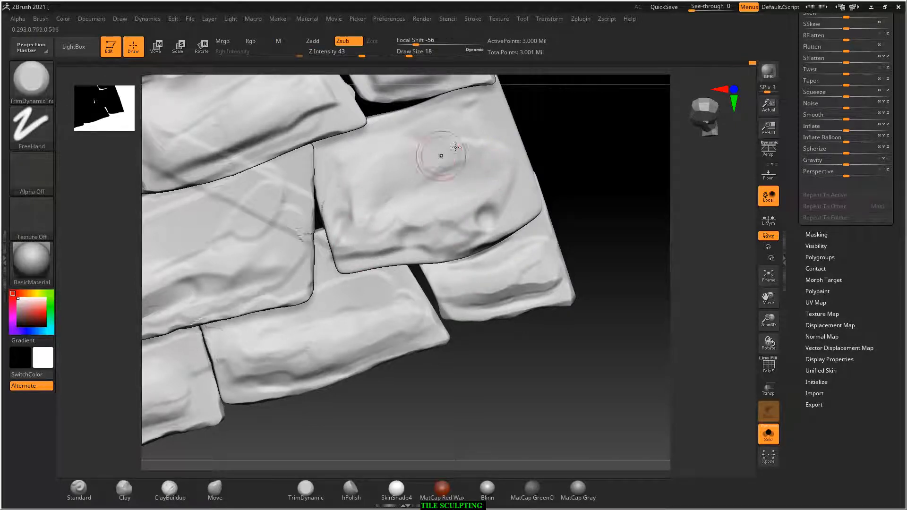
alt+drag(614, 149, 641, 178)
key(shift)
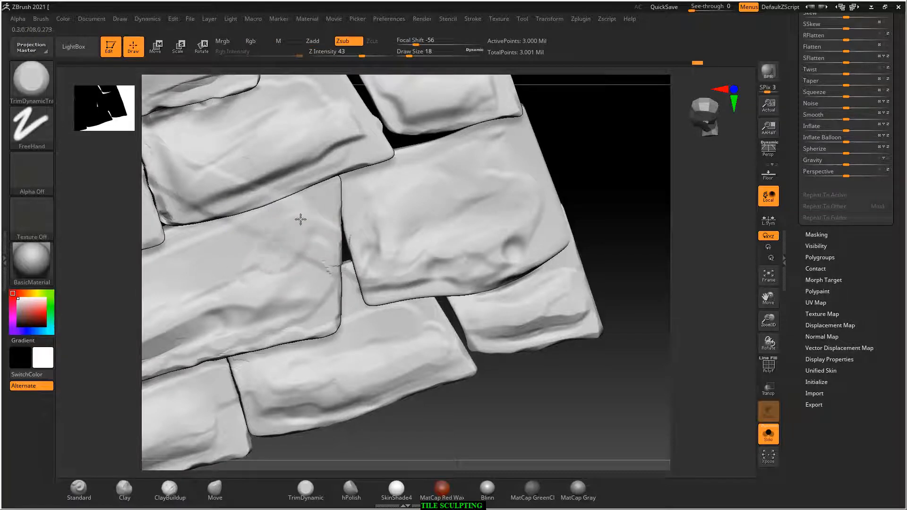
alt+drag(628, 162, 668, 236)
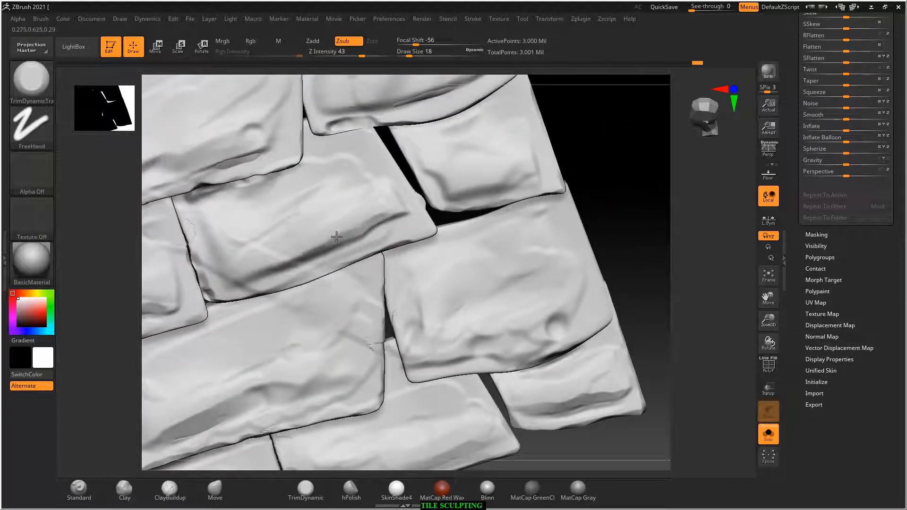
Trim the lower ridge of the long tile left of the large one and the faces of the tiles up the wall's right side.
drag(297, 260, 248, 283)
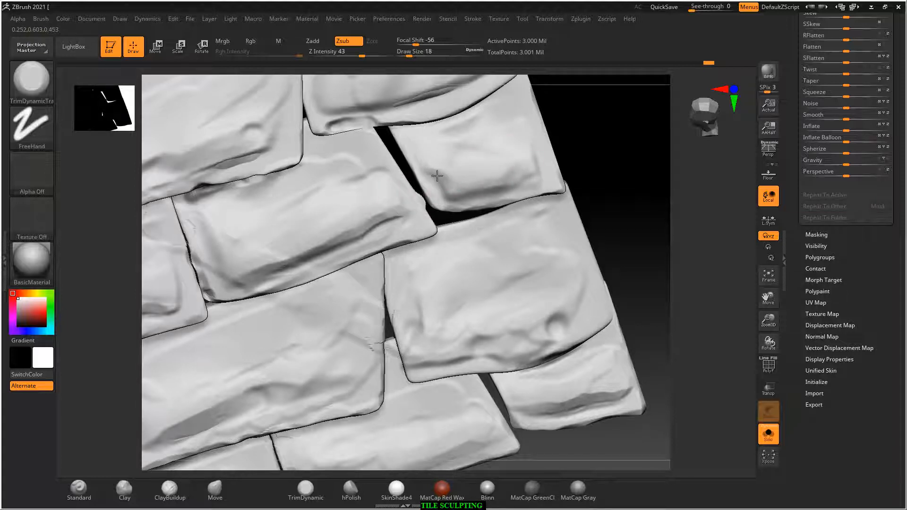
alt+drag(568, 122, 638, 228)
mouse_move(533, 179)
mouse_down()
mouse_move(451, 208)
mouse_move(395, 212)
mouse_up()
drag(403, 158, 442, 106)
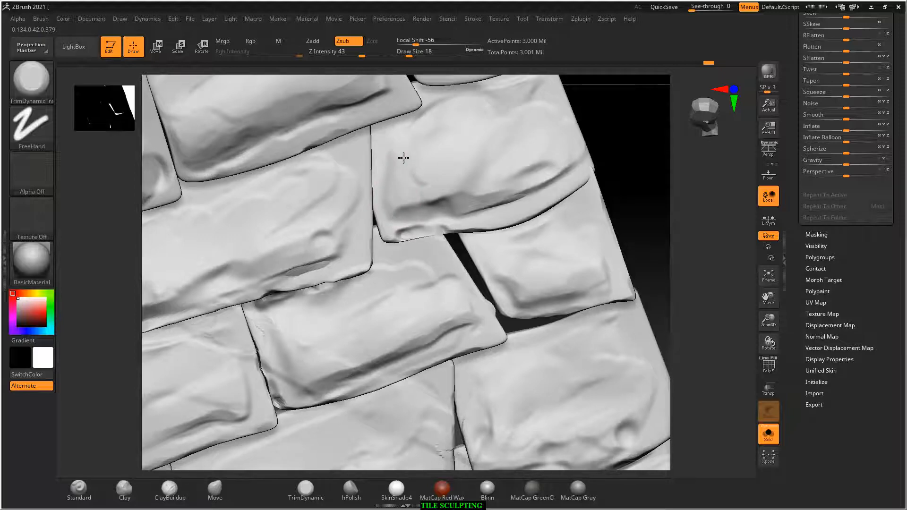
alt+drag(603, 111, 638, 194)
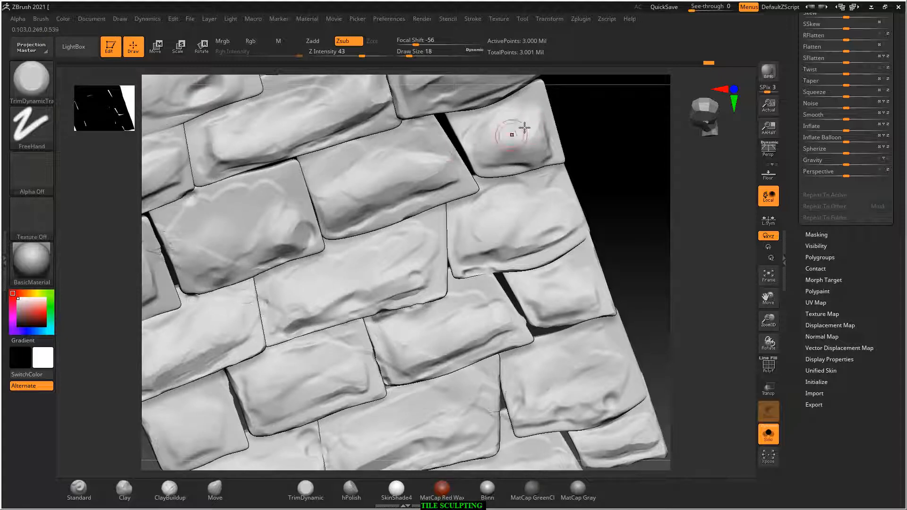
mouse_move(570, 144)
mouse_down()
mouse_move(598, 141)
mouse_move(597, 152)
mouse_up()
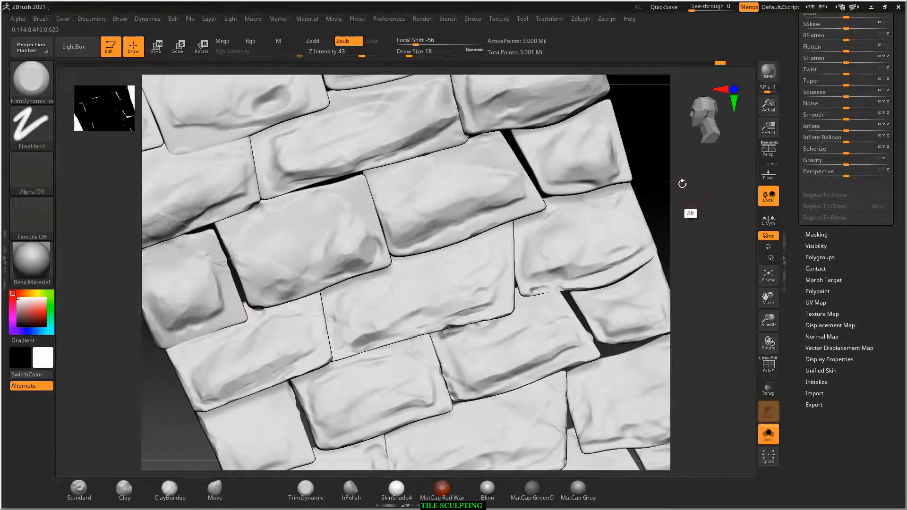
mouse_move(665, 185)
mouse_down()
mouse_move(605, 158)
mouse_move(620, 206)
mouse_move(628, 177)
mouse_move(635, 195)
mouse_up()
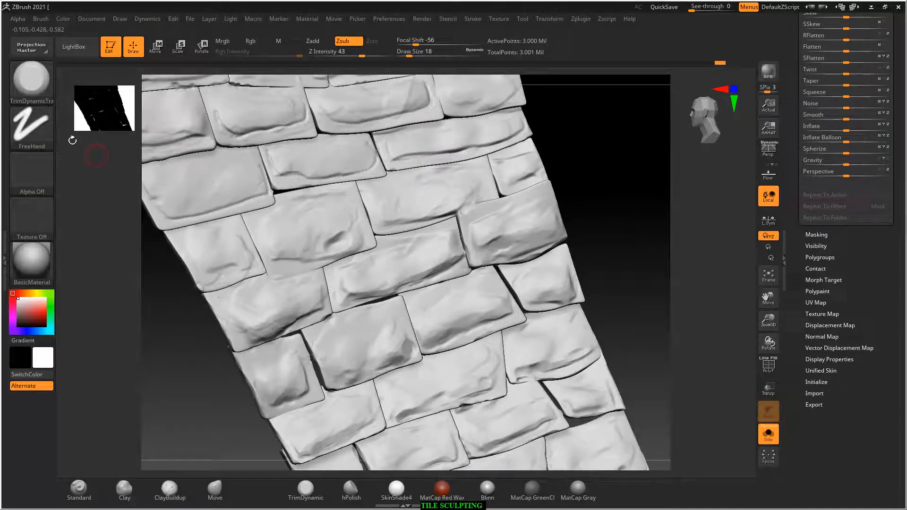
Load the TrimNormal brush from the Trim brush folder.
click(25, 81)
click(70, 44)
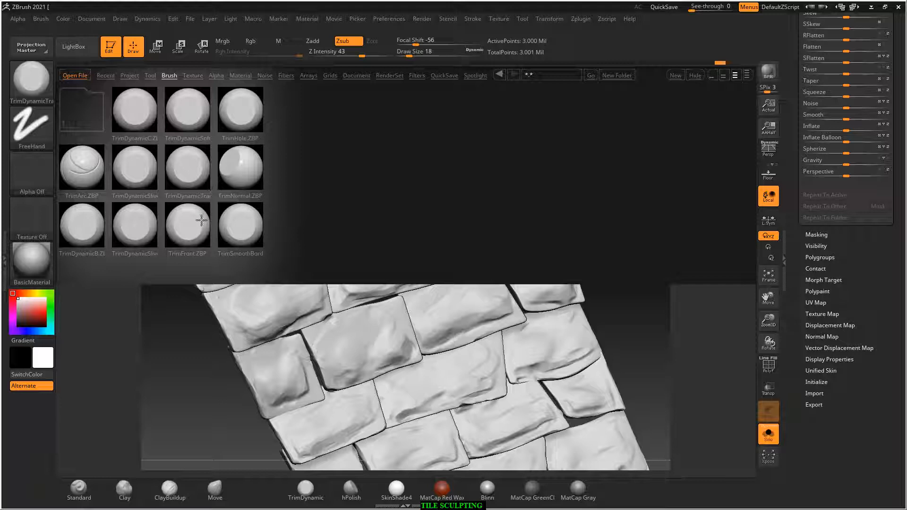
double_click(237, 160)
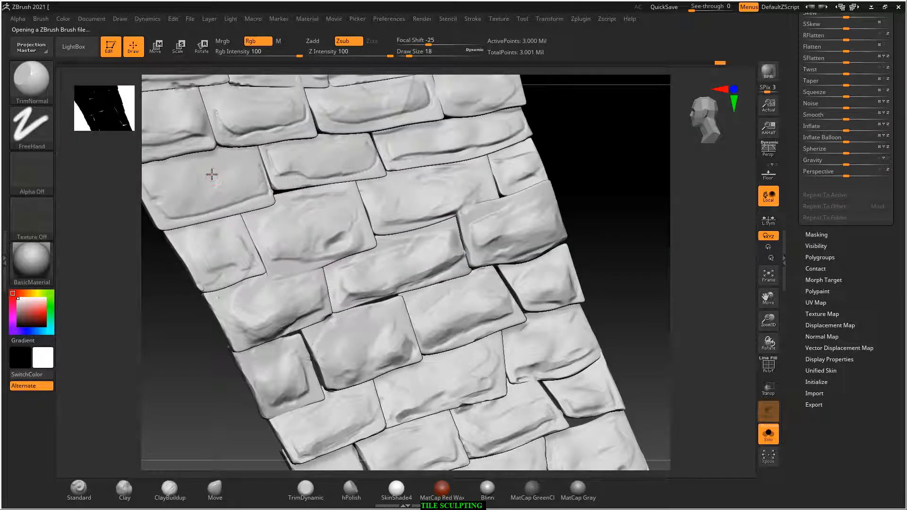
Try TrimNormal strokes on the wide left-edge tile and the dented tile diagonally below it, undoing them.
drag(212, 175, 241, 159)
alt+drag(641, 172, 704, 207)
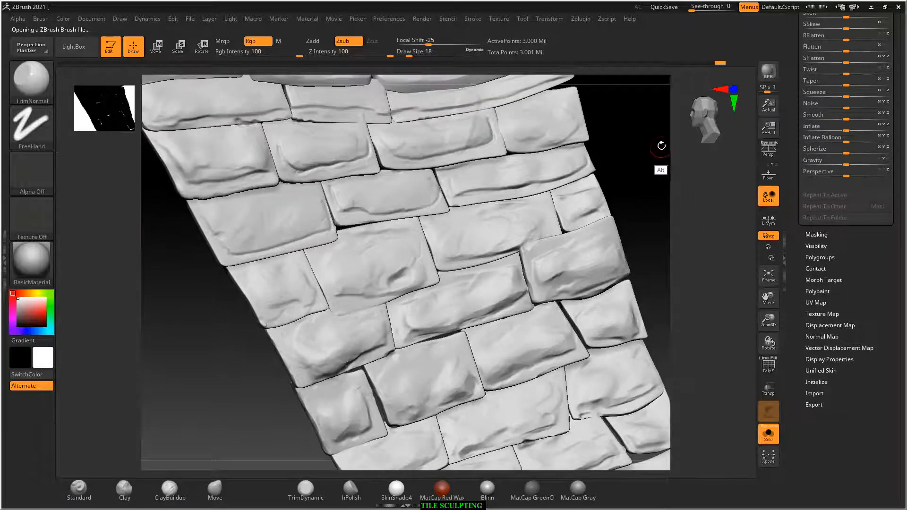
alt+drag(662, 147, 685, 178)
drag(307, 208, 310, 206)
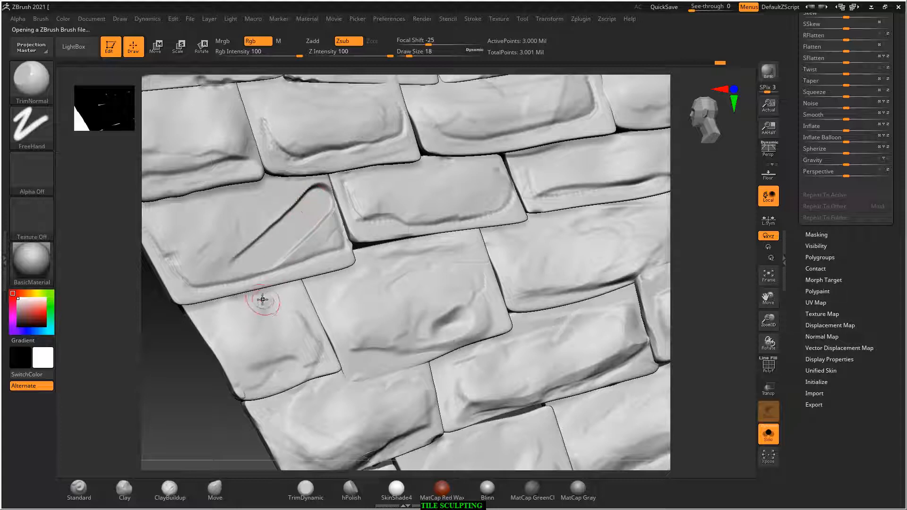
key(ctrl+z)
mouse_move(414, 314)
mouse_down()
mouse_move(467, 248)
mouse_move(445, 272)
mouse_up()
key(ctrl+z)
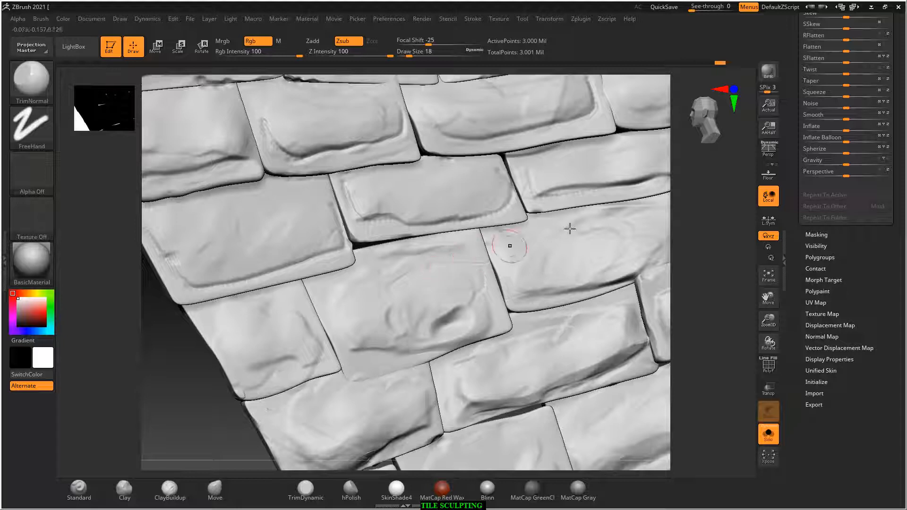
Trim shallow planes across the upper-middle tile faces and the leftmost cap tile with the TrimNormal brush.
drag(570, 229, 634, 219)
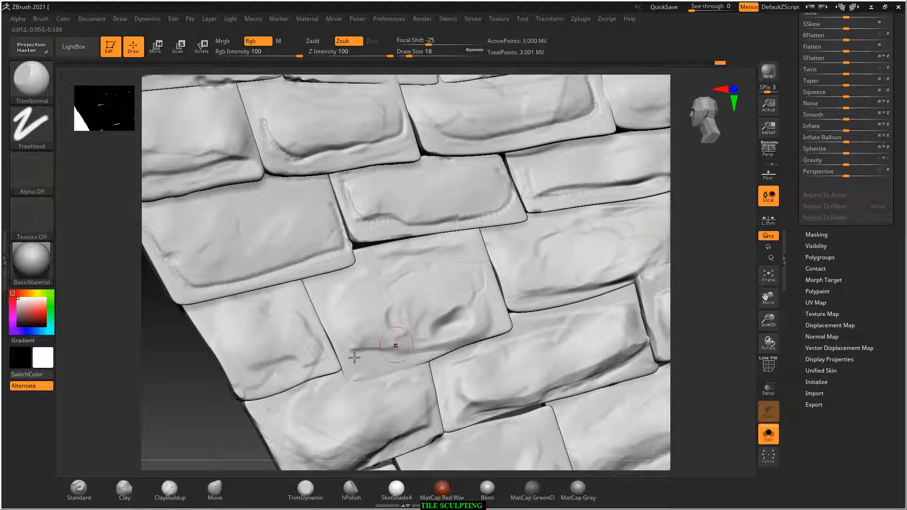
alt+drag(182, 434, 174, 331)
drag(532, 215, 605, 218)
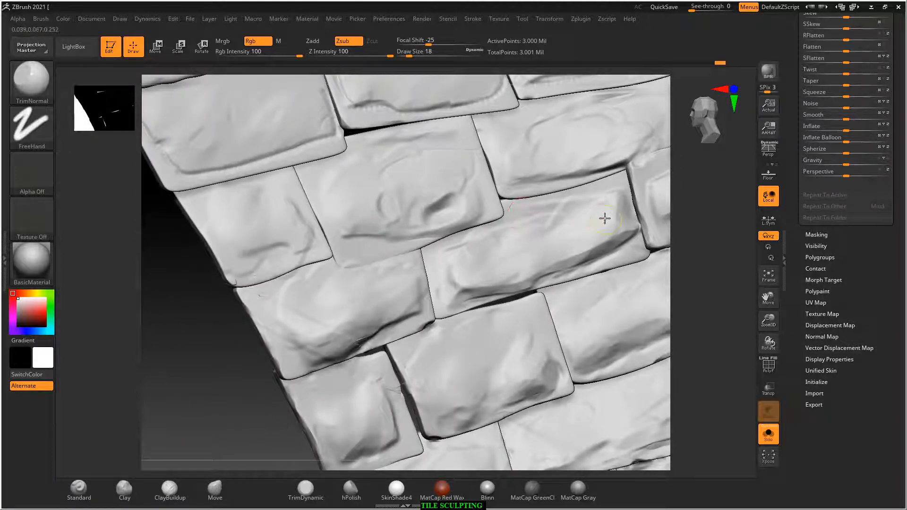
alt+drag(219, 396, 246, 394)
drag(519, 148, 537, 172)
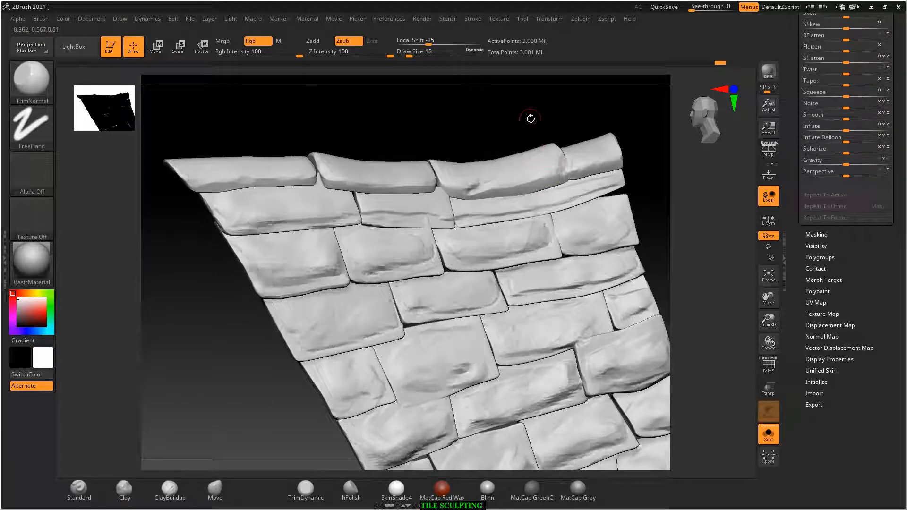
drag(531, 118, 421, 151)
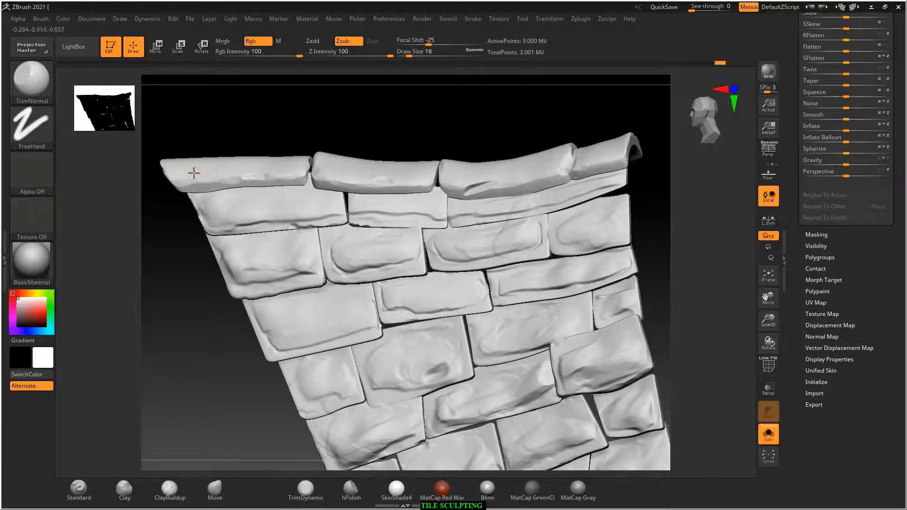
drag(166, 174, 186, 129)
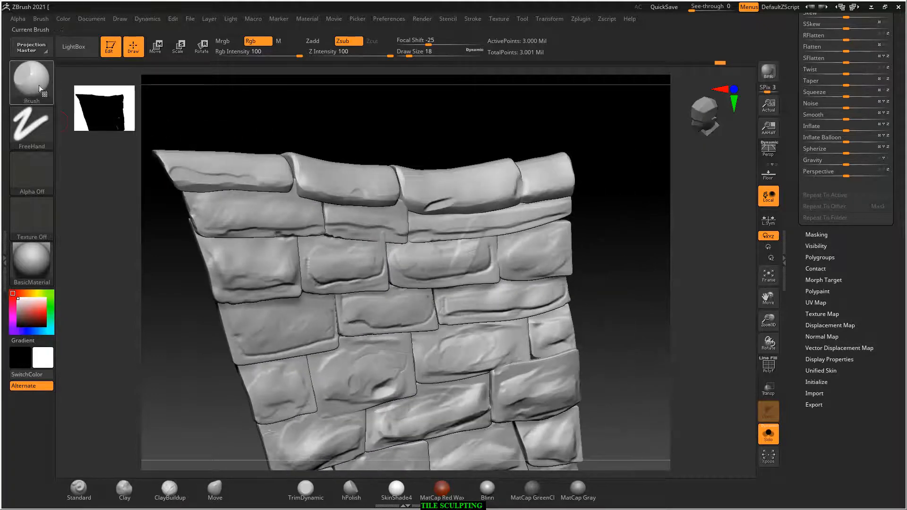
Load the TrimDynamicSliverB brush and trim the left end and lower face of the leftmost cap tile.
key(comma)
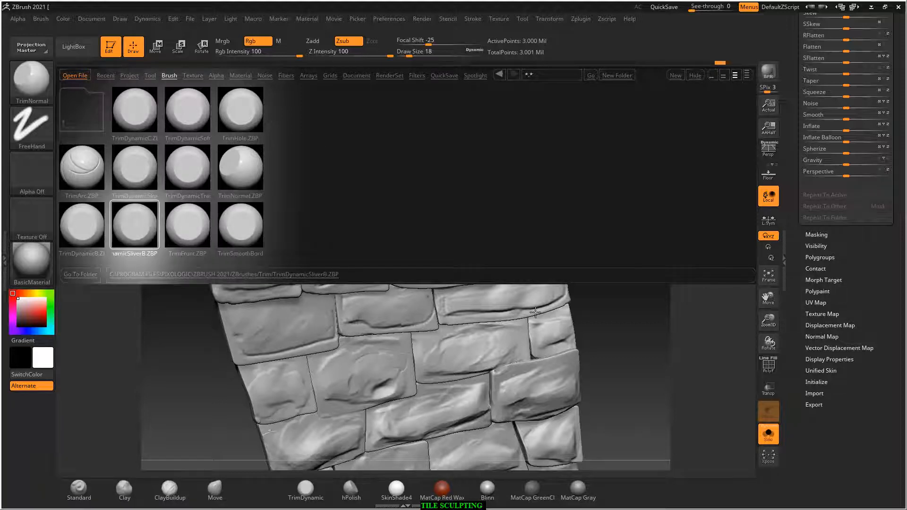
mouse_move(642, 373)
mouse_down()
mouse_move(644, 356)
mouse_move(239, 316)
mouse_up()
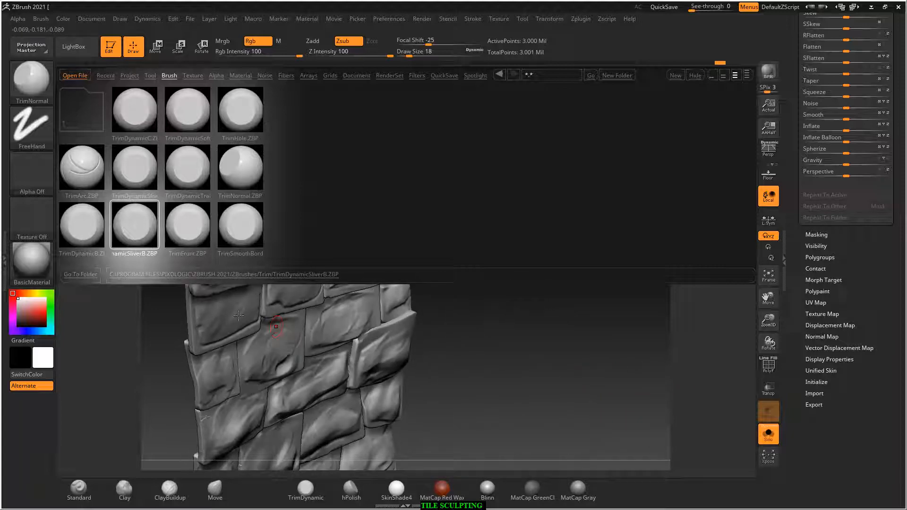
double_click(125, 237)
drag(508, 310, 527, 286)
mouse_move(222, 113)
alt+mouse_down()
mouse_move(350, 180)
mouse_move(330, 178)
mouse_move(341, 226)
alt+mouse_up()
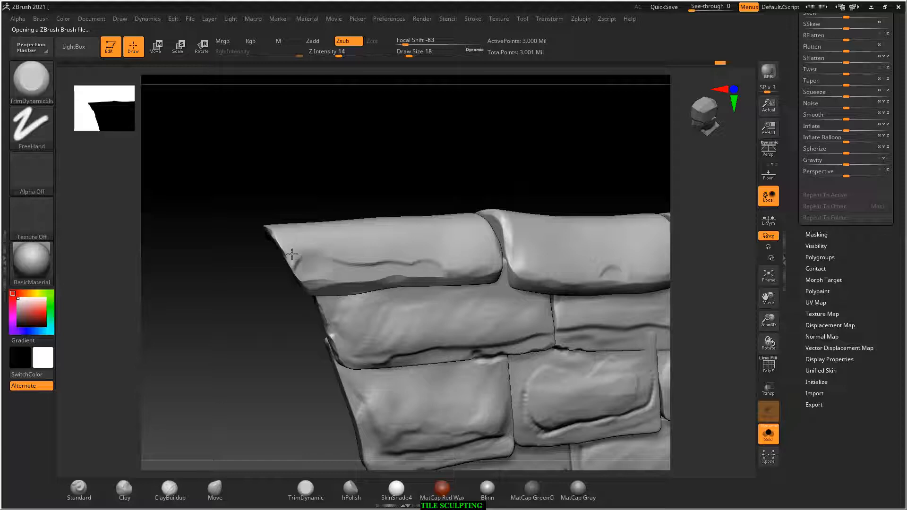
drag(292, 255, 338, 255)
drag(411, 261, 445, 274)
drag(421, 194, 455, 193)
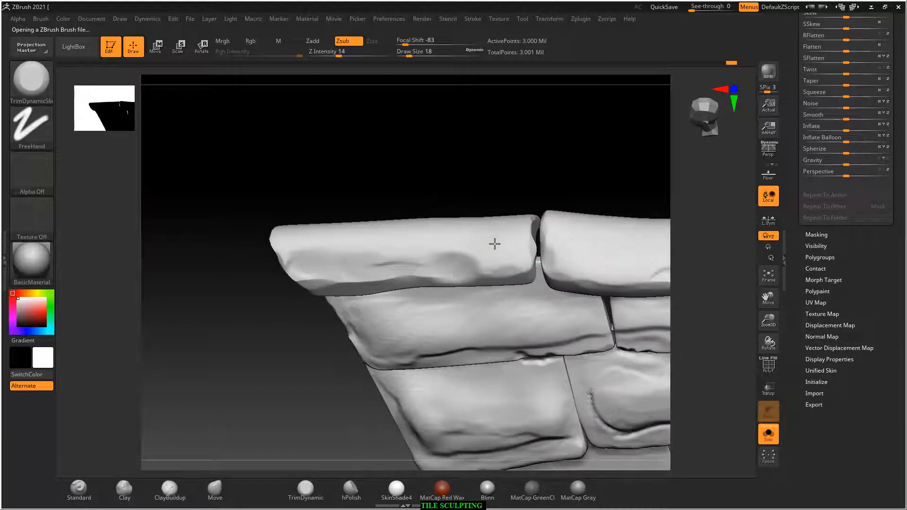
Trim the faces and edges of the remaining cap tiles along the wall's top edge.
right_drag(500, 229, 523, 220)
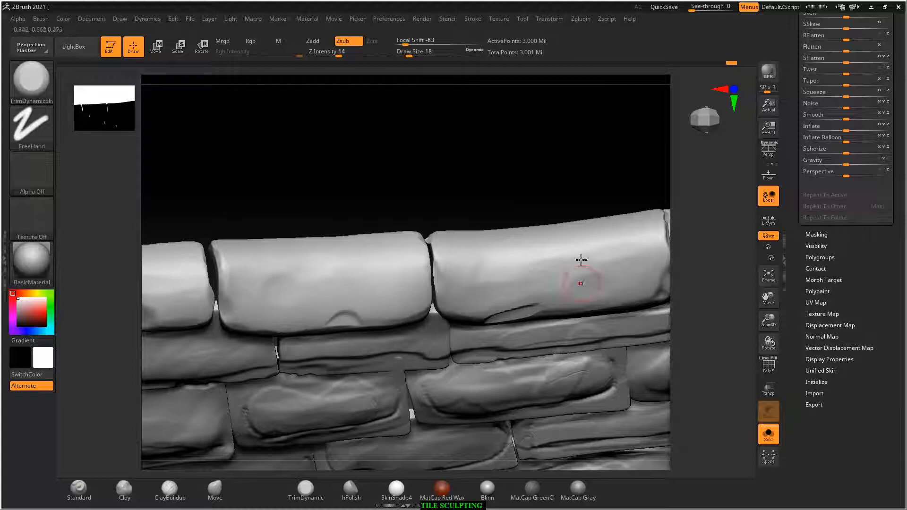
mouse_move(584, 168)
mouse_down()
mouse_move(596, 222)
mouse_move(556, 188)
mouse_move(603, 220)
mouse_up()
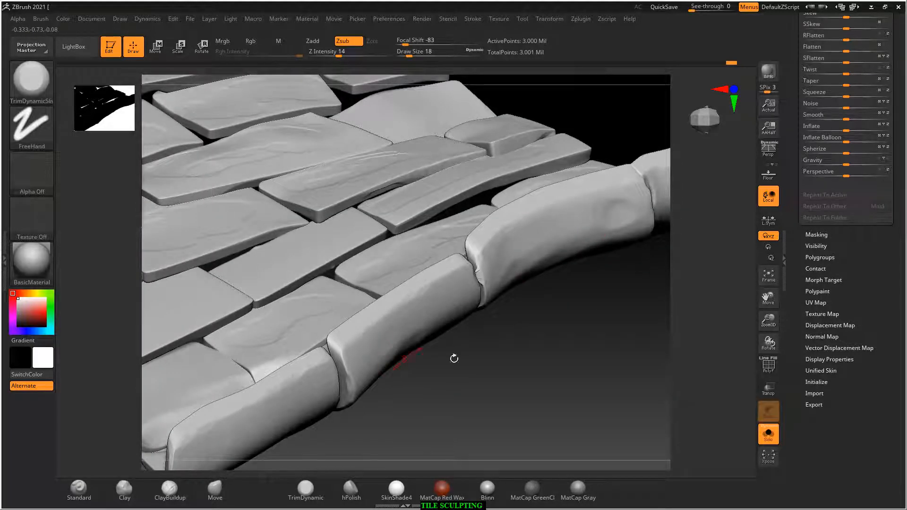
drag(454, 359, 531, 197)
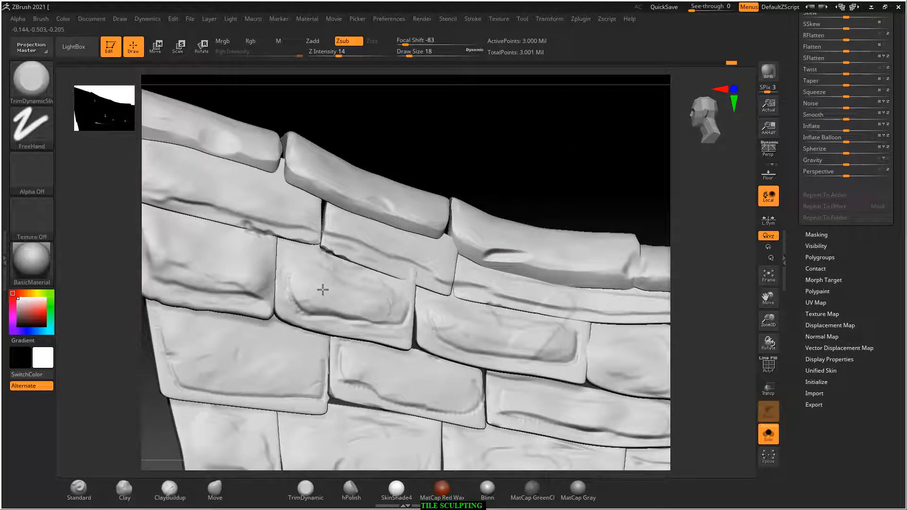
Trim the faces of the tiles in the rows directly beneath the cap tiles.
click(297, 351)
click(300, 351)
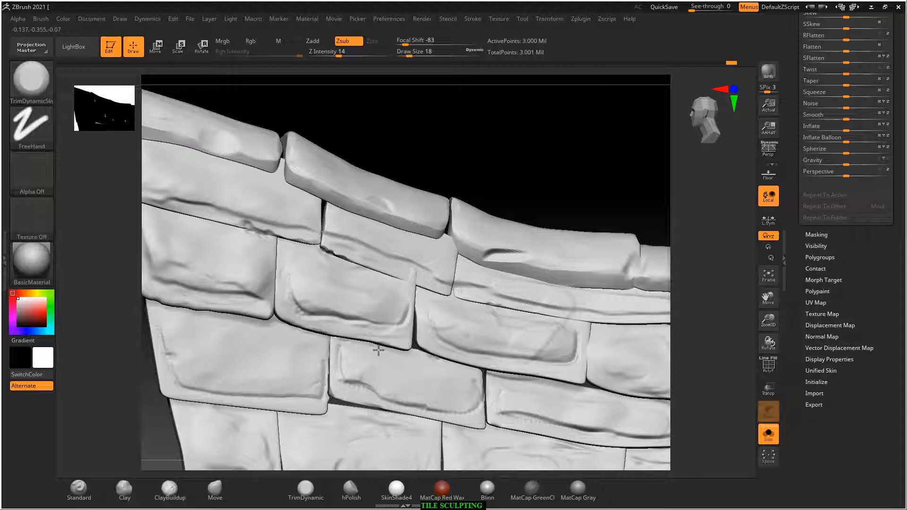
click(516, 334)
mouse_move(569, 179)
mouse_down()
mouse_move(569, 155)
mouse_move(356, 253)
mouse_up()
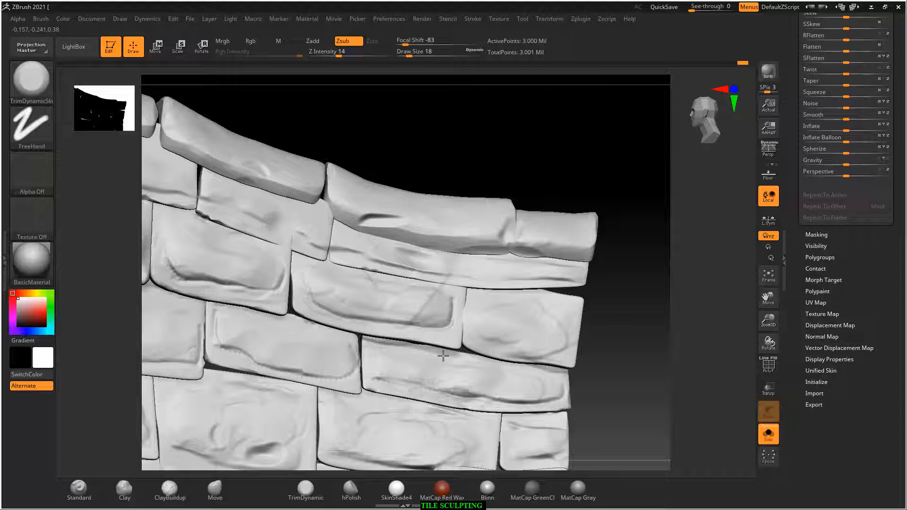
Trim the faces of the small right-edge tile, its left neighbour and the larger tile below it.
alt+drag(637, 395, 647, 274)
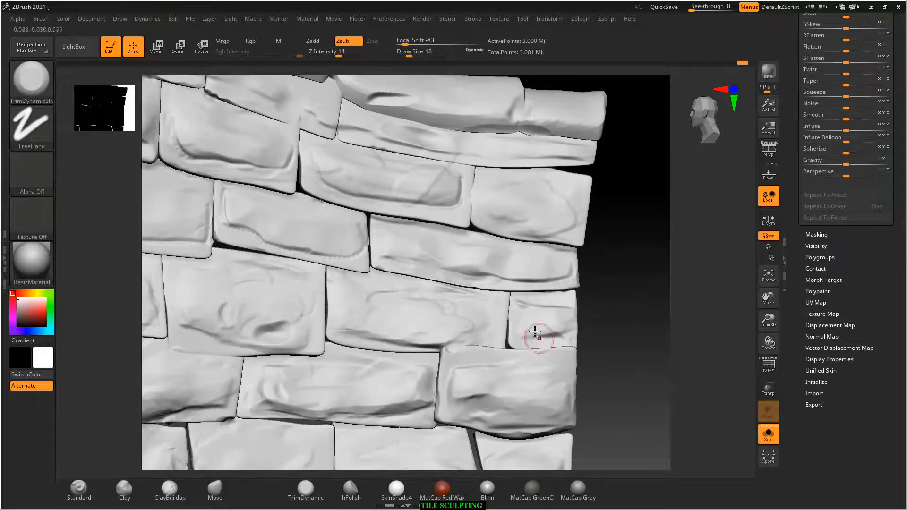
drag(538, 336, 530, 334)
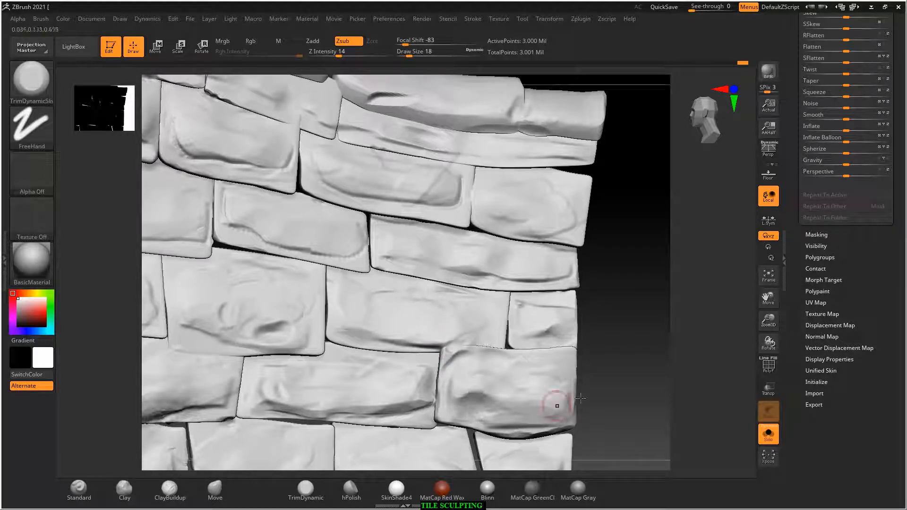
alt+drag(548, 402, 581, 334)
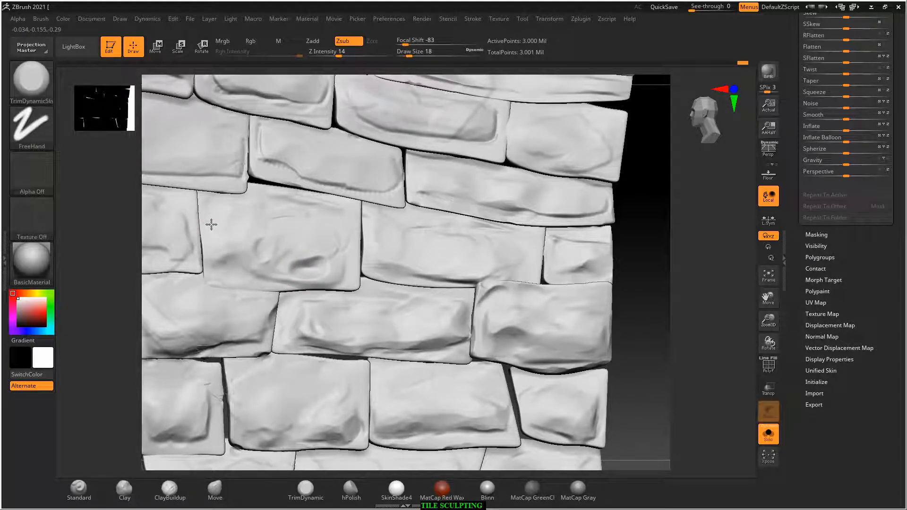
Trim around the dent in the large central tile and soften the faces of the neighbouring left-edge tiles.
mouse_move(289, 265)
mouse_down()
mouse_move(326, 277)
mouse_move(279, 273)
mouse_up()
alt+drag(627, 337, 733, 340)
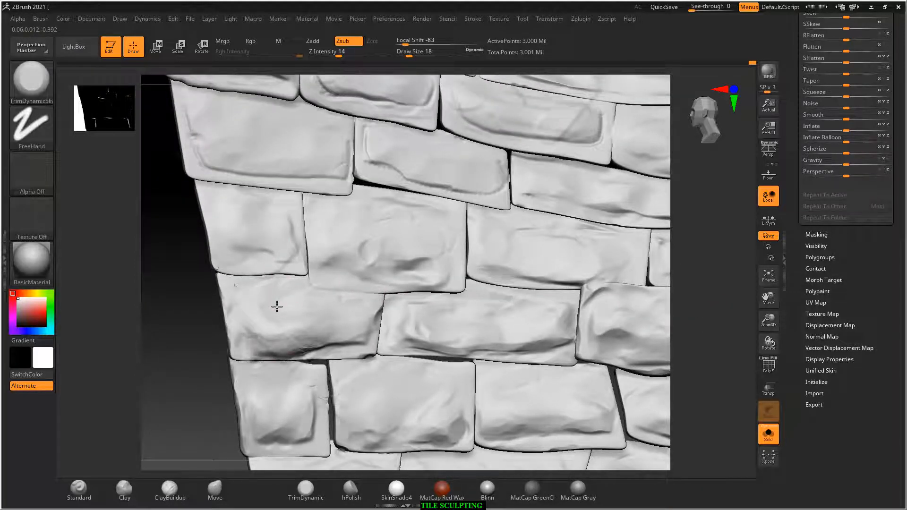
alt+drag(196, 425, 207, 331)
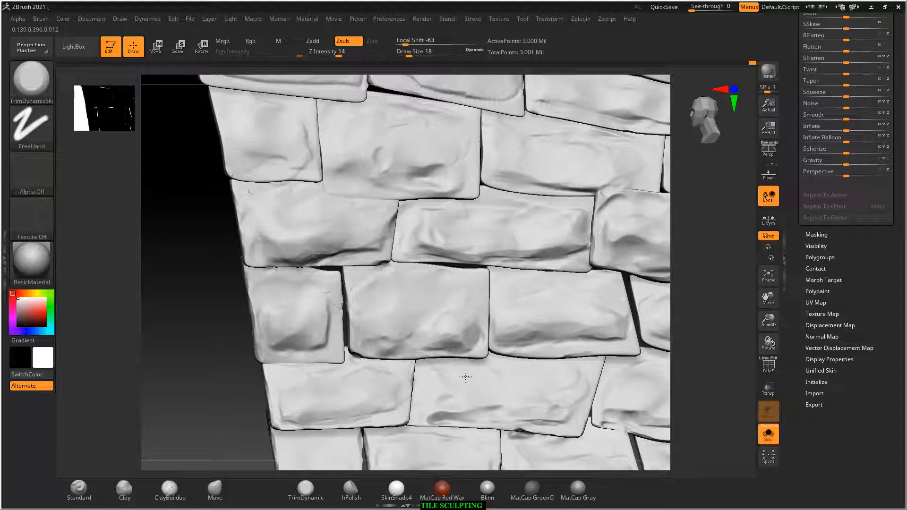
Trim the tile faces in the lower rows down to the bottom row, denting the right end of the second-to-last row's left tile.
alt+drag(218, 375, 180, 286)
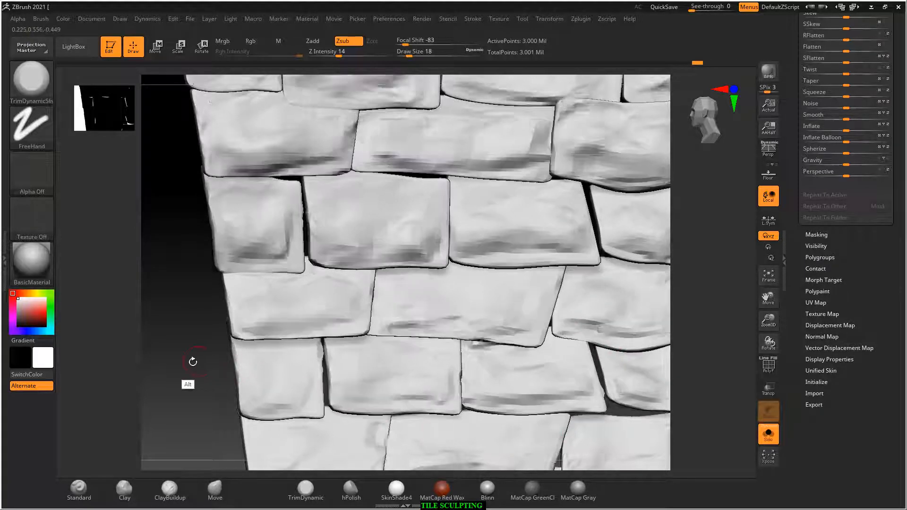
alt+drag(193, 360, 294, 294)
drag(321, 364, 309, 376)
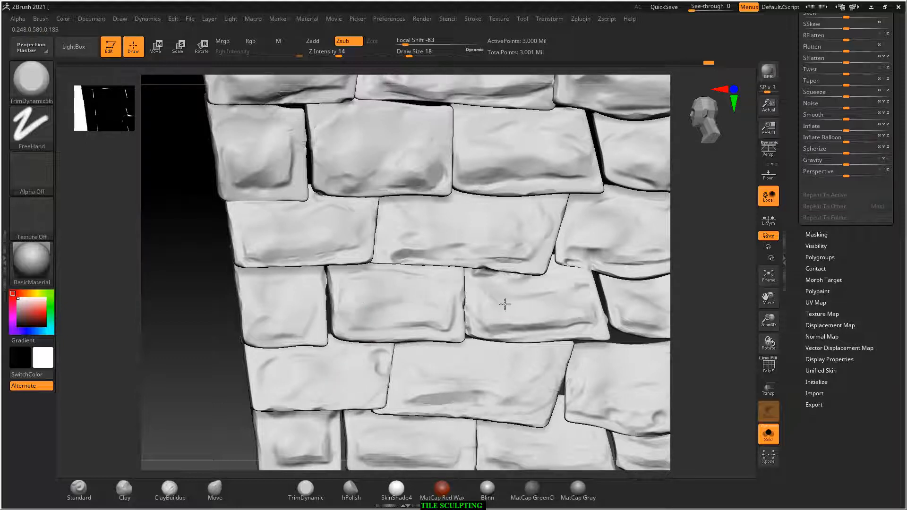
alt+drag(211, 375, 164, 283)
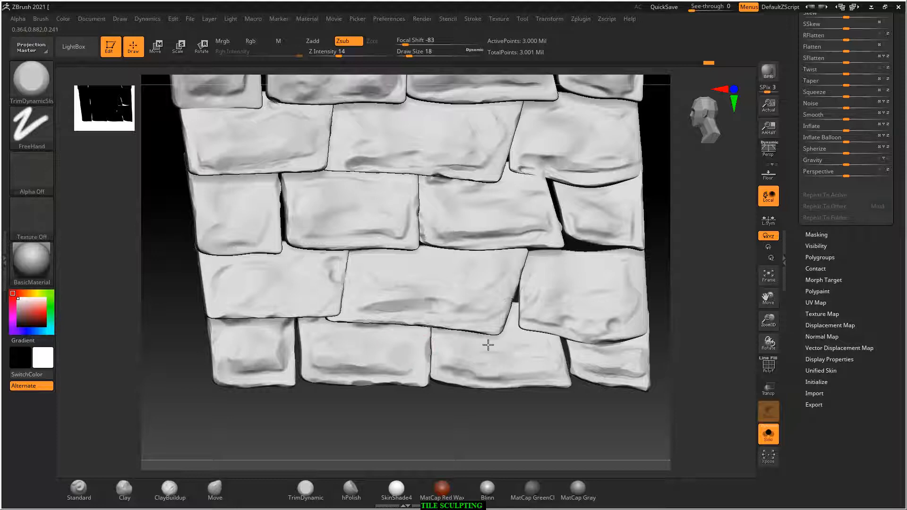
Soften the right tile of the second-to-last row and rework the dent at the right end of that row's left tile.
mouse_move(632, 425)
mouse_down()
mouse_move(621, 435)
mouse_move(622, 353)
mouse_up()
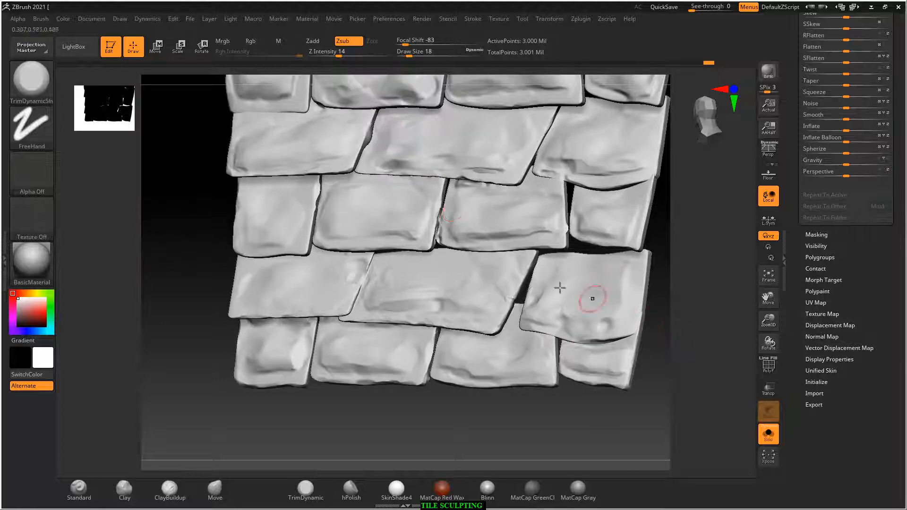
key(shift)
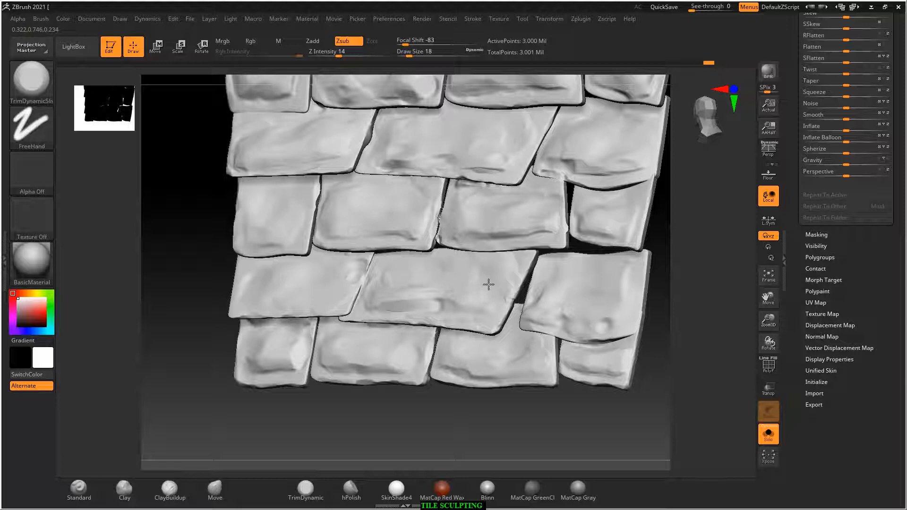
key(ctrl+shift+z)
mouse_move(515, 439)
mouse_down()
mouse_move(550, 456)
mouse_move(513, 431)
mouse_up()
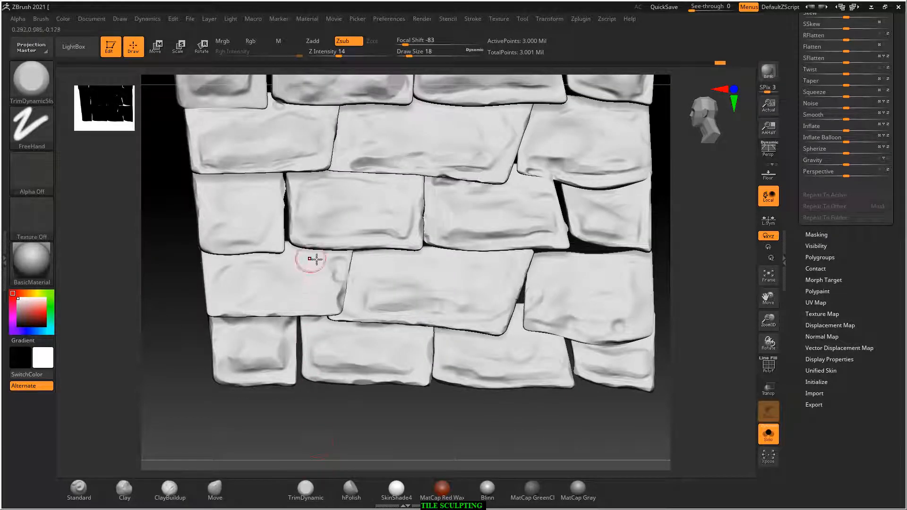
mouse_move(334, 267)
mouse_down()
mouse_move(337, 292)
mouse_move(336, 259)
mouse_up()
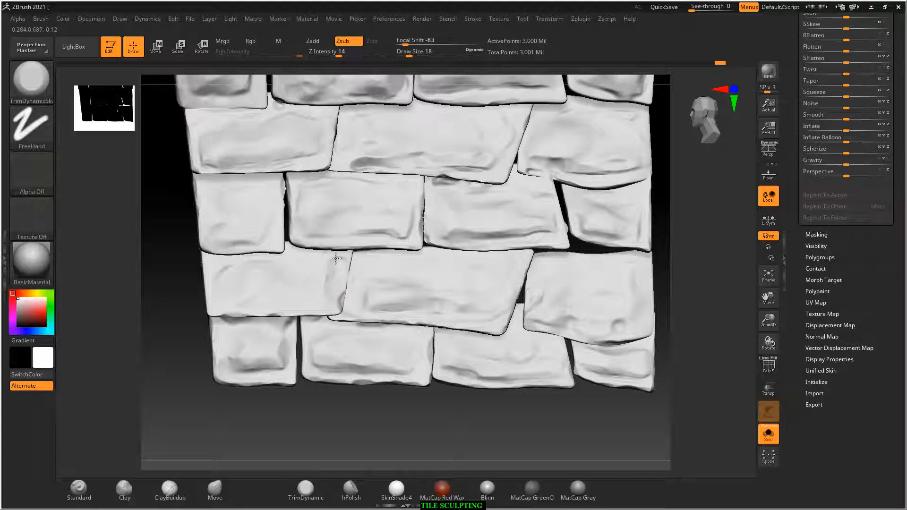
Touch up the right-end cap tile and trim shallow dents into the face of the long thin tile directly beneath it.
drag(198, 324, 634, 265)
mouse_move(548, 175)
mouse_down()
mouse_move(581, 148)
mouse_move(556, 184)
mouse_up()
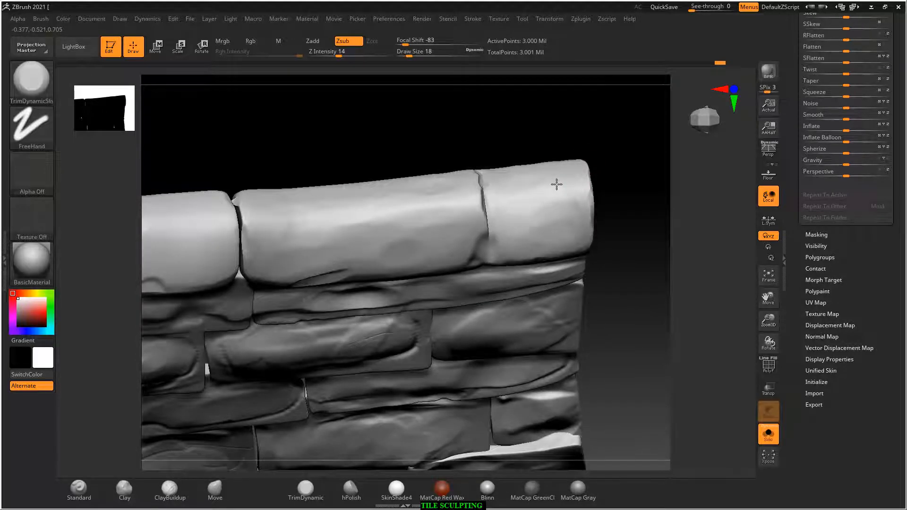
drag(595, 275, 562, 238)
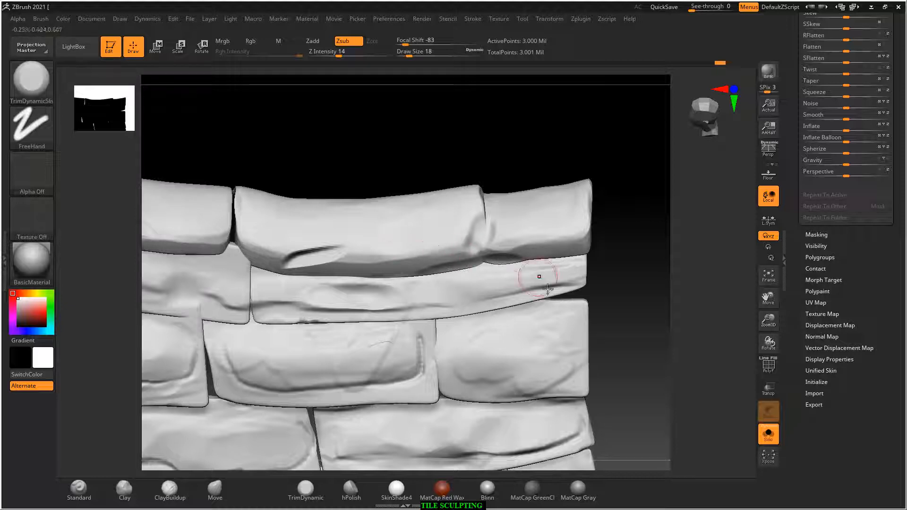
mouse_move(447, 282)
mouse_down()
mouse_move(494, 288)
mouse_move(539, 271)
mouse_up()
mouse_move(475, 281)
mouse_down()
mouse_move(539, 272)
mouse_move(531, 271)
mouse_up()
drag(281, 288, 314, 285)
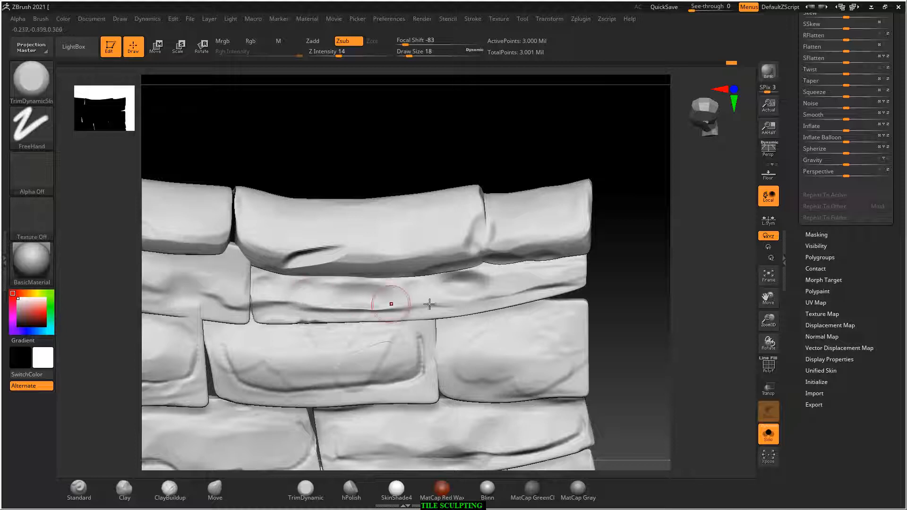
Trim the lower edge of the long thin tile beneath the cap row with Draw Size 9.
key(bracketleft)
key(bracketleft)
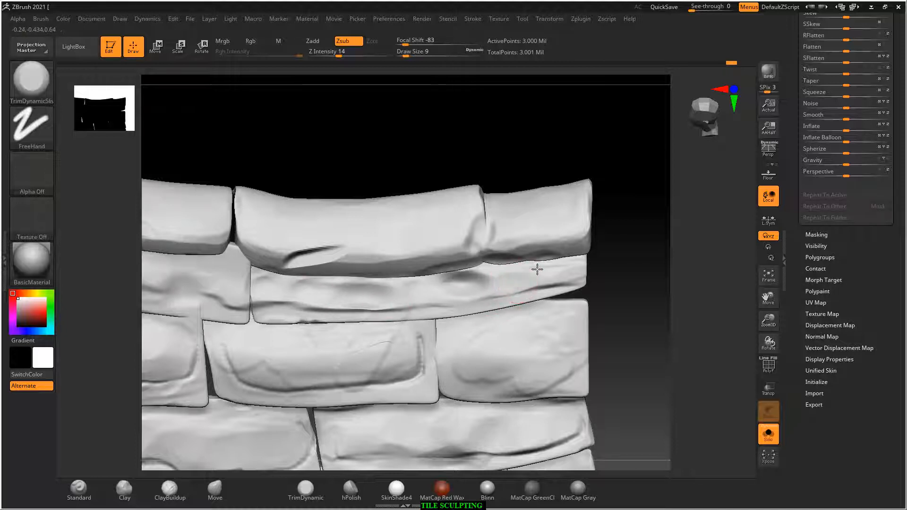
mouse_move(466, 302)
mouse_down()
mouse_move(323, 313)
mouse_move(373, 294)
mouse_move(310, 319)
mouse_up()
drag(652, 382, 444, 372)
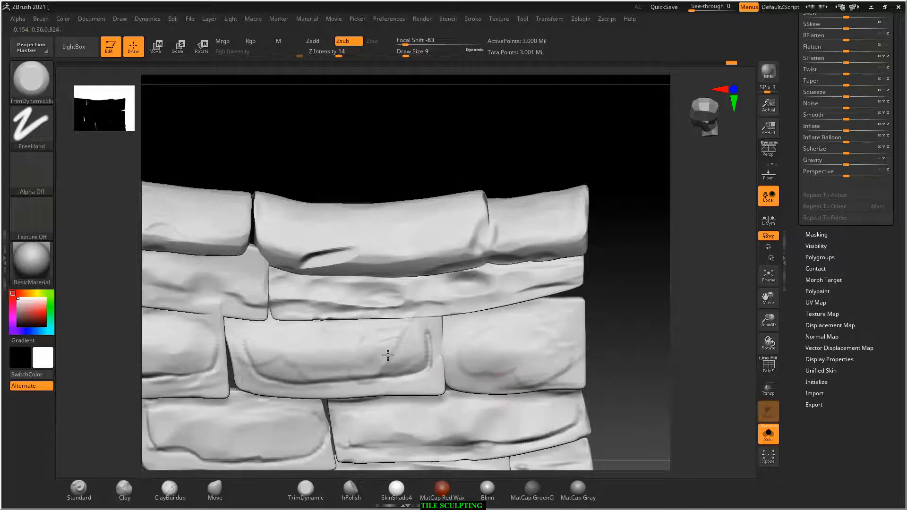
Trim the faces of the two rightmost tiles in the row below the long thin tile with Draw Size 22.
key(bracketright)
key(bracketright)
drag(384, 344, 279, 360)
mouse_move(278, 360)
mouse_down()
mouse_move(385, 346)
mouse_move(333, 332)
mouse_move(378, 328)
mouse_up()
drag(552, 337, 561, 339)
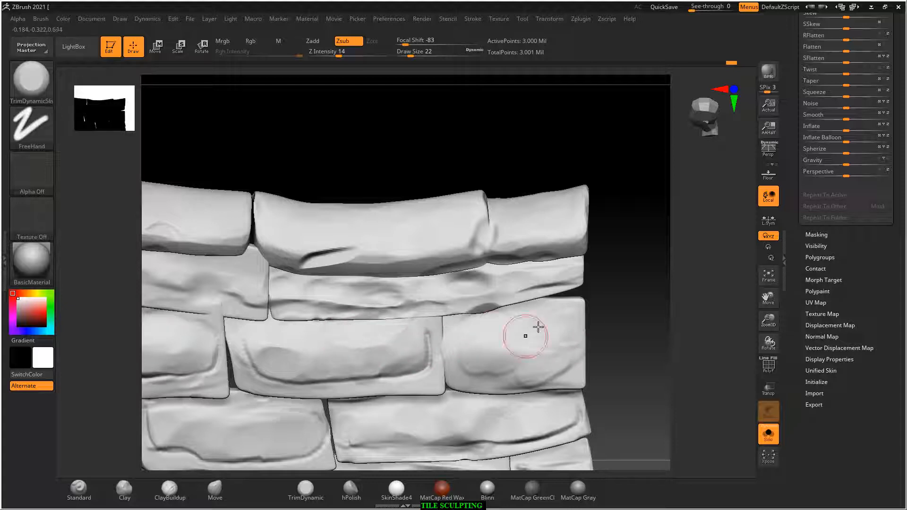
drag(482, 353, 480, 364)
Trim the outer edge of the right-end tile two rows beneath the cap with Draw Size 10.
mouse_move(630, 371)
mouse_down()
mouse_move(631, 361)
mouse_move(574, 331)
mouse_up()
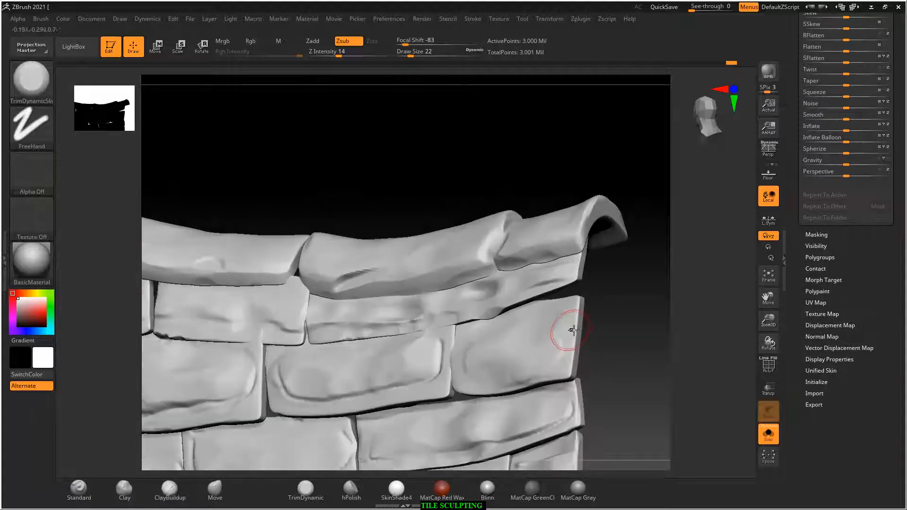
key([)
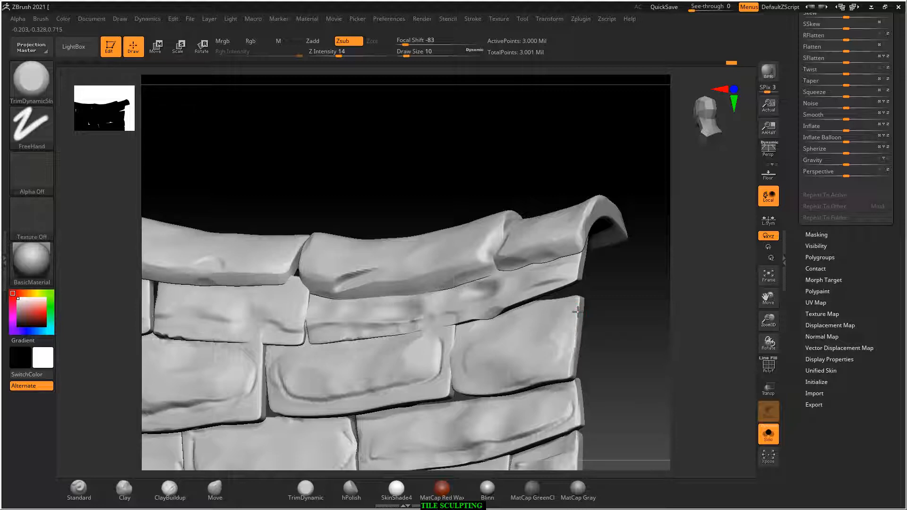
mouse_move(577, 324)
mouse_down()
mouse_move(601, 387)
mouse_move(565, 326)
mouse_up()
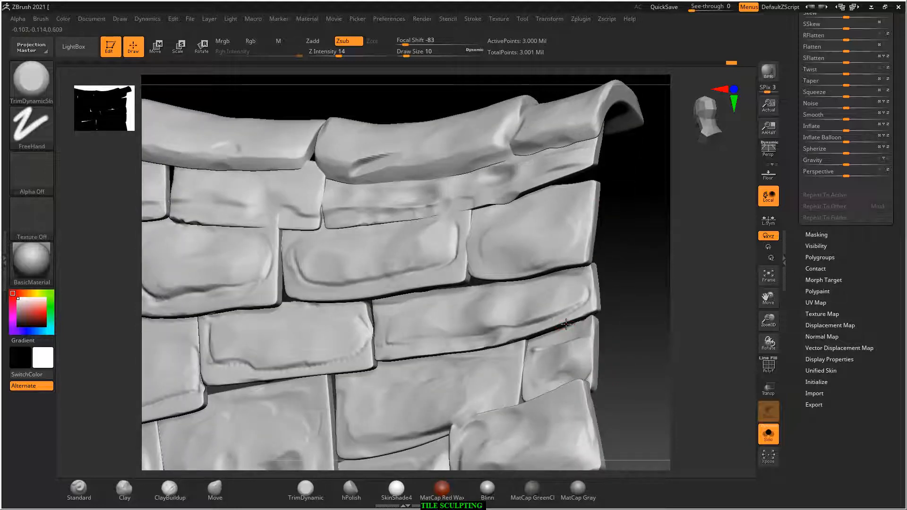
Isolate the long tile in the row below, trim its long and left-end edges, and show and frame the whole wall again.
drag(640, 314, 585, 298)
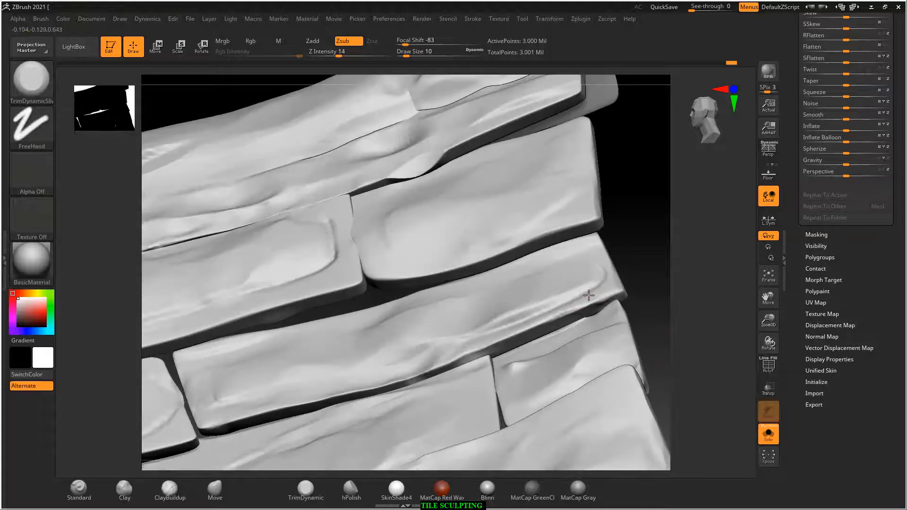
ctrl+shift+click(529, 315)
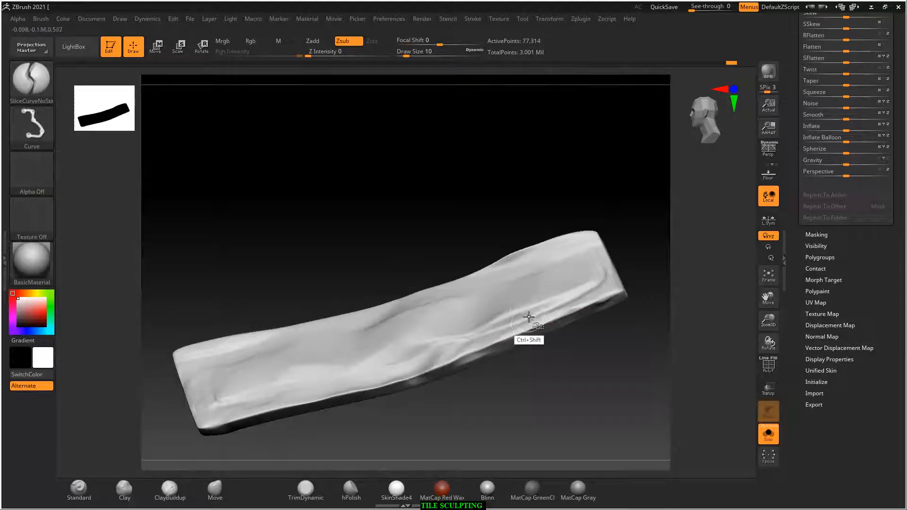
drag(318, 446, 312, 415)
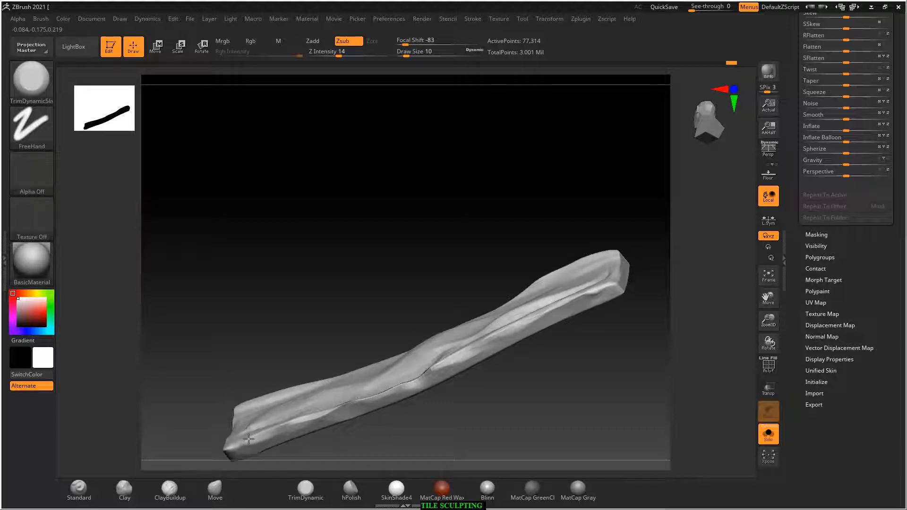
mouse_move(342, 314)
mouse_down()
mouse_move(212, 290)
mouse_move(320, 211)
mouse_up()
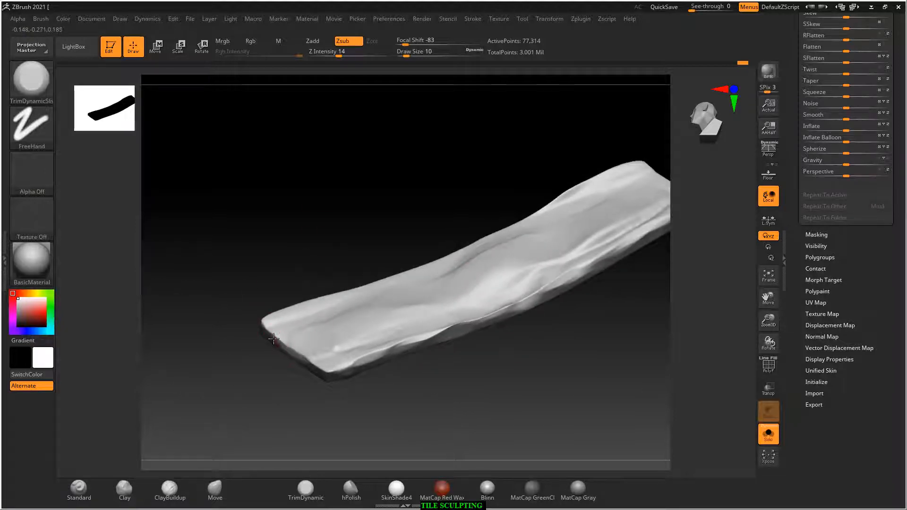
drag(393, 361, 546, 393)
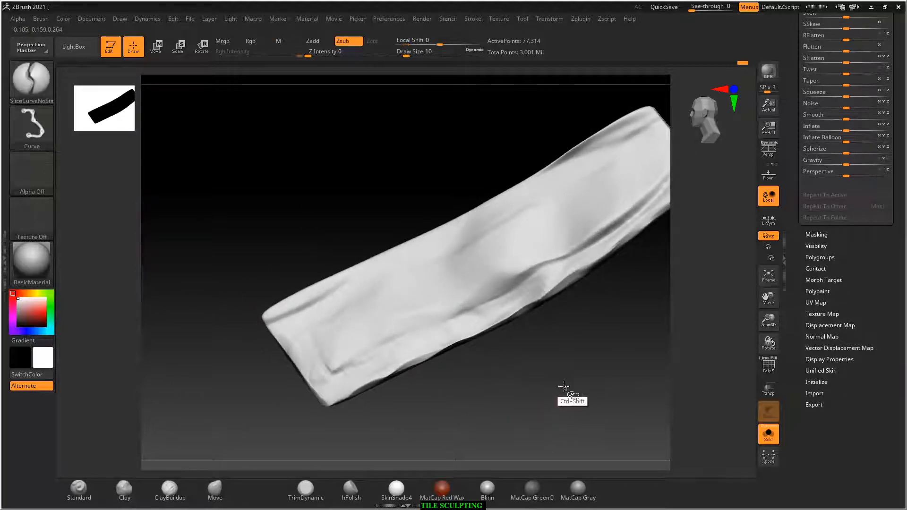
ctrl+shift+click(566, 392)
key(f)
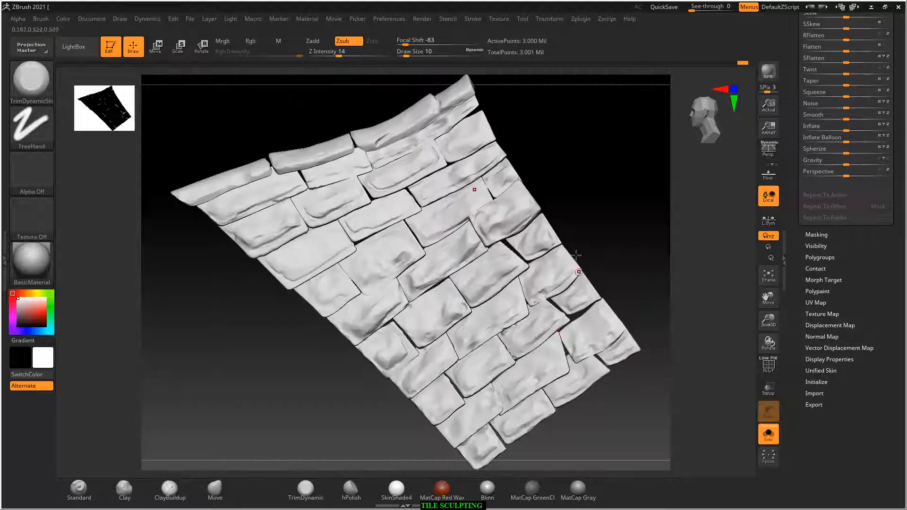
drag(589, 182, 644, 293)
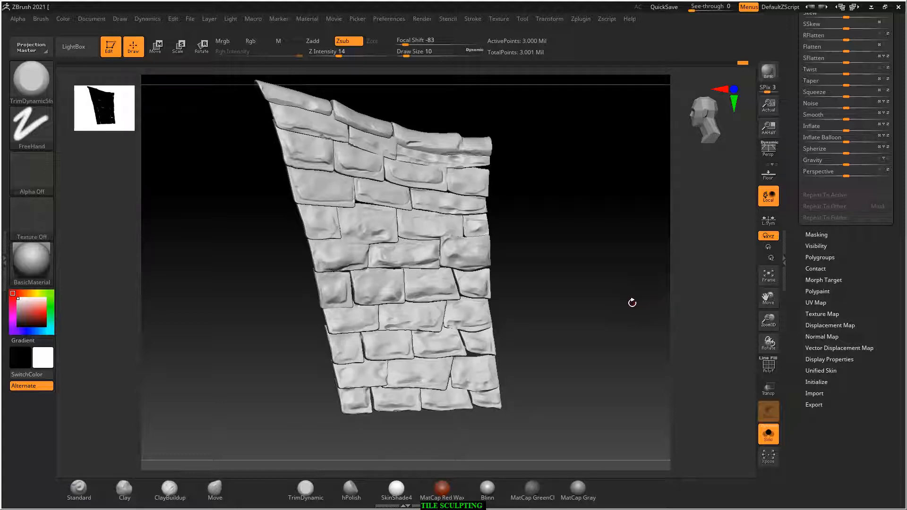
key(alt+Tab)
click(544, 148)
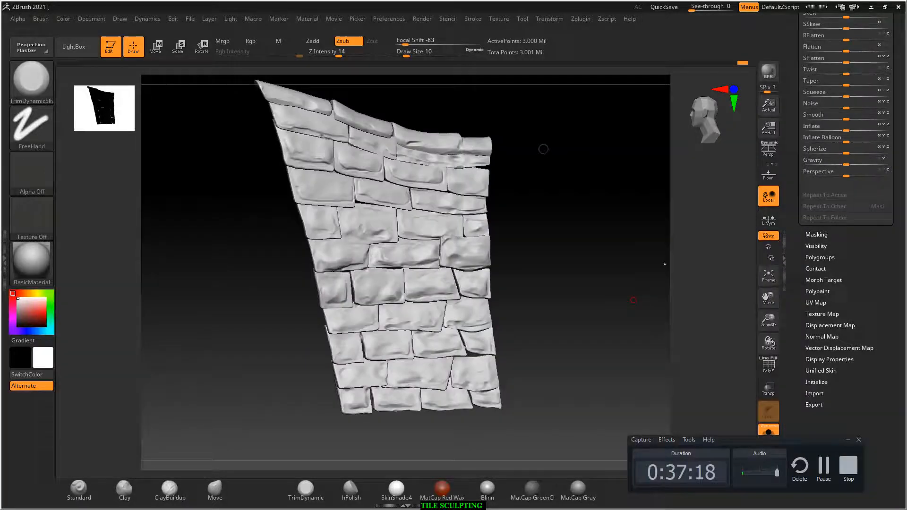
click(824, 465)
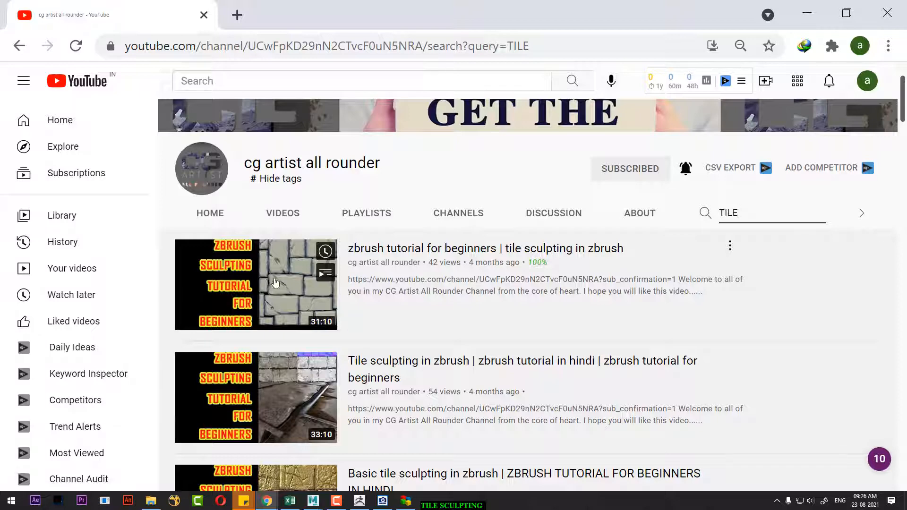
Switch to YouTube and open the first five tile and stone sculpting videos from the channel's TILE search results in separate tabs.
scroll(317, 332, down, 2)
middle_click(309, 341)
scroll(293, 303, down, 4)
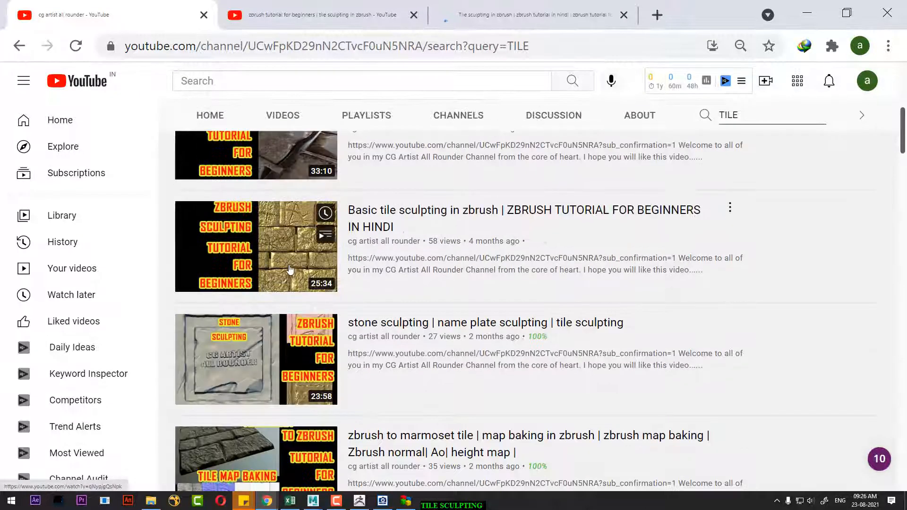
middle_click(290, 269)
scroll(455, 386, up, 1)
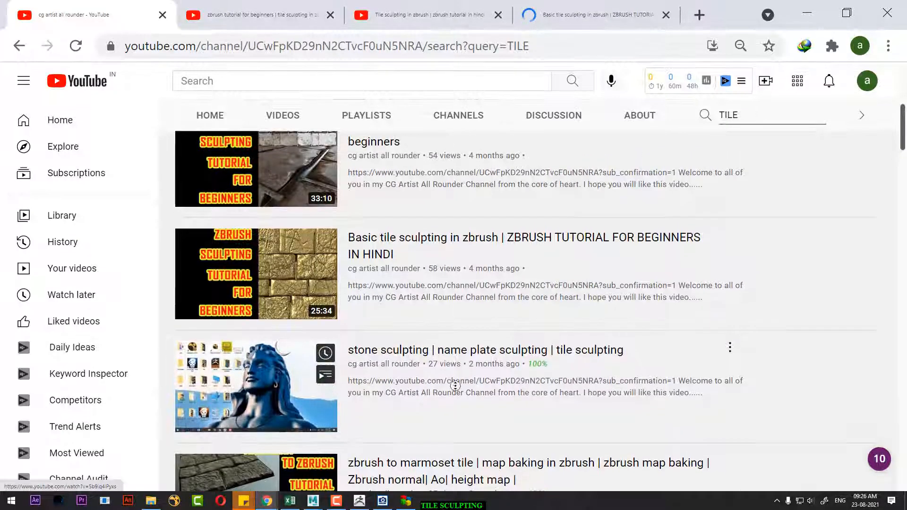
scroll(413, 354, up, 2)
scroll(524, 400, down, 3)
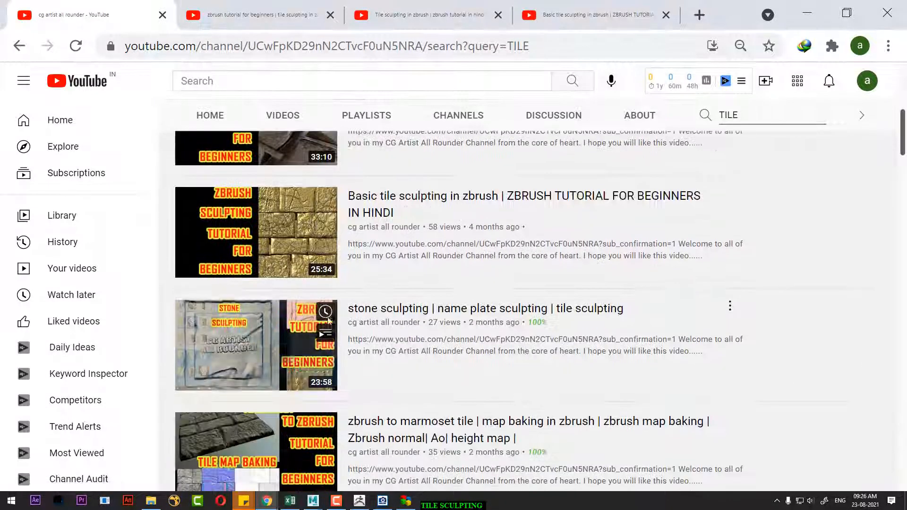
middle_click(328, 320)
scroll(329, 319, down, 2)
middle_click(328, 317)
scroll(327, 359, down, 3)
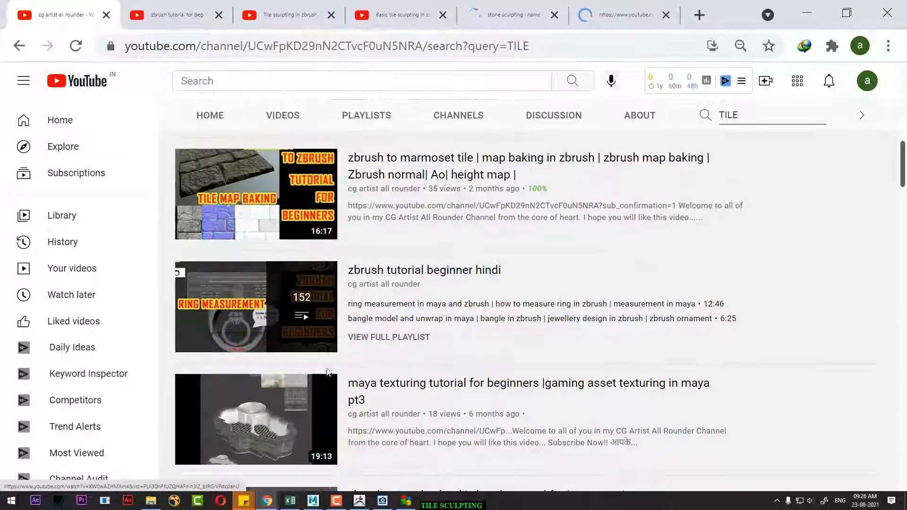
Mute the video "zbrush tutorial for beginners | tile sculpting in zbrush" and skim it at 3:36, 8:33, 21:50 and near the end.
click(165, 15)
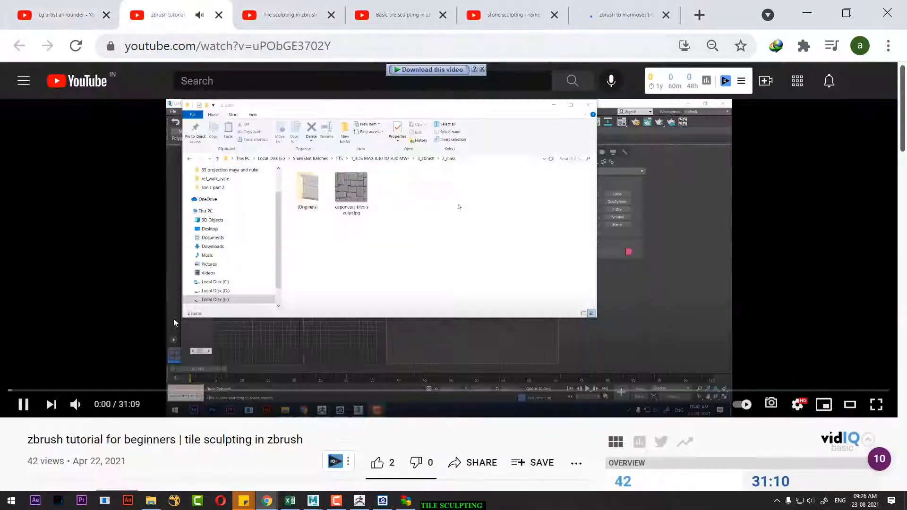
click(110, 391)
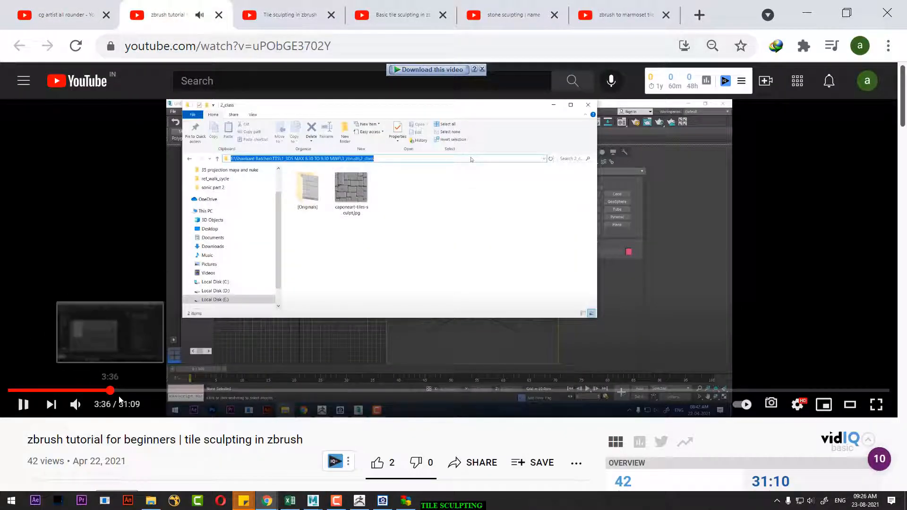
click(75, 405)
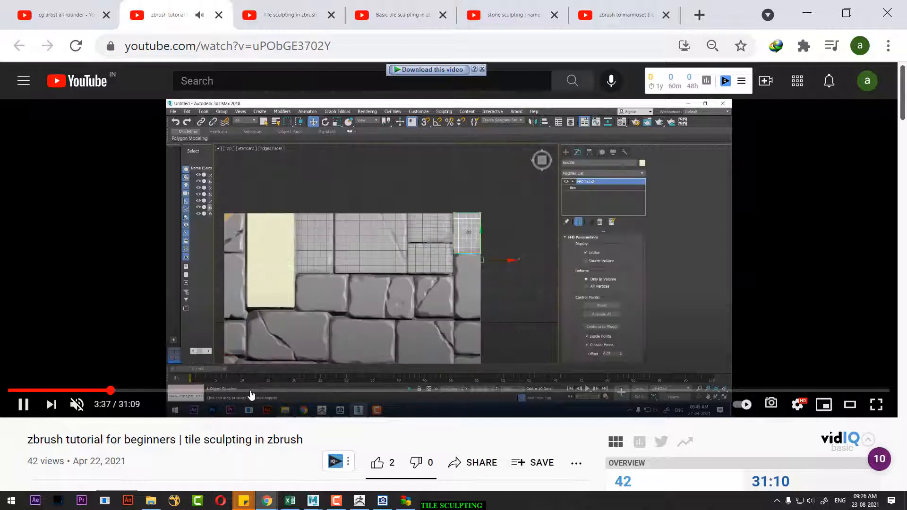
click(251, 390)
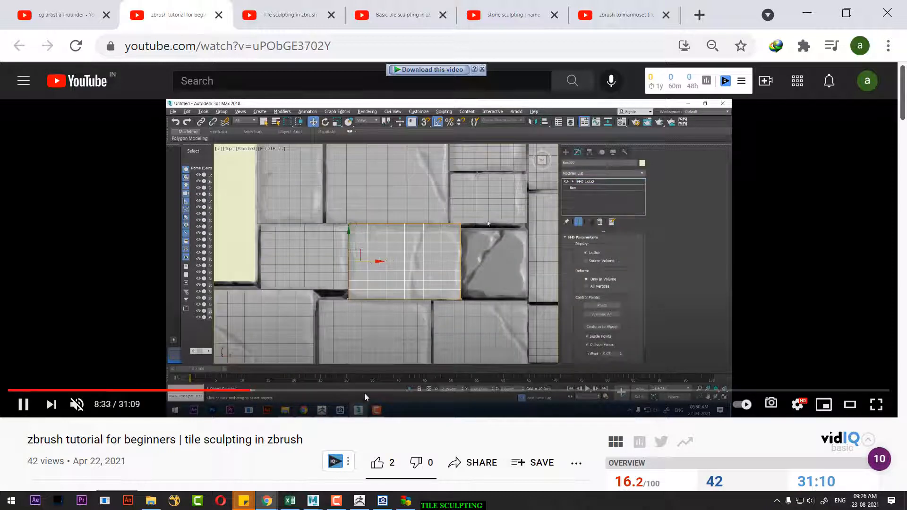
click(625, 391)
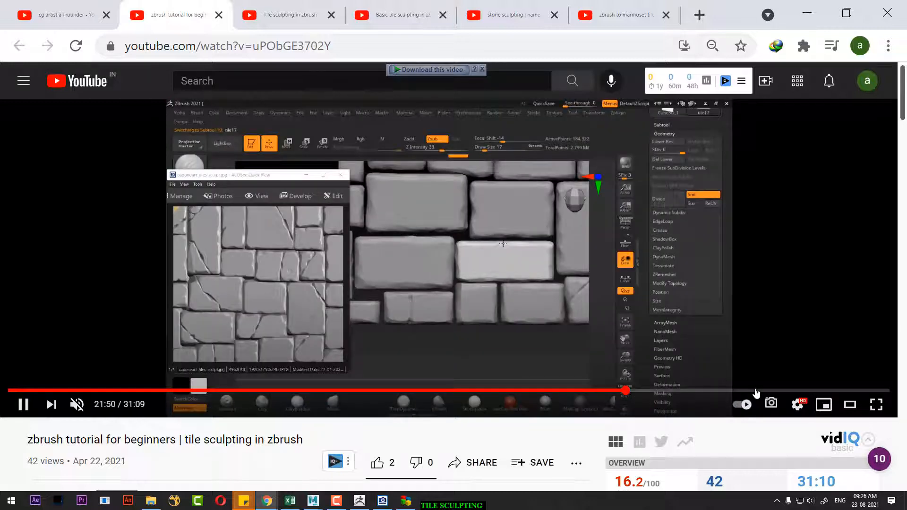
click(770, 391)
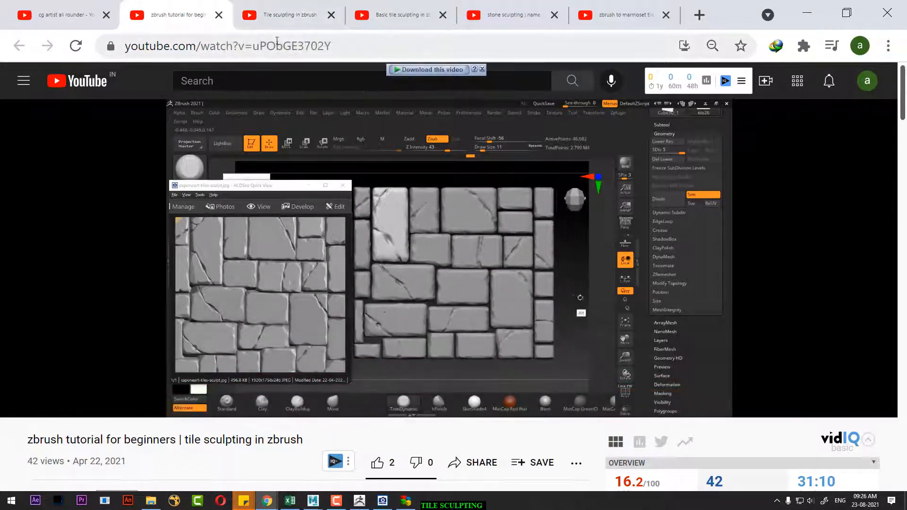
Mute the video "Tile sculpting in zbrush | zbrush tutorial in hindi" and skim it at 13:11 and around its midpoint.
click(284, 13)
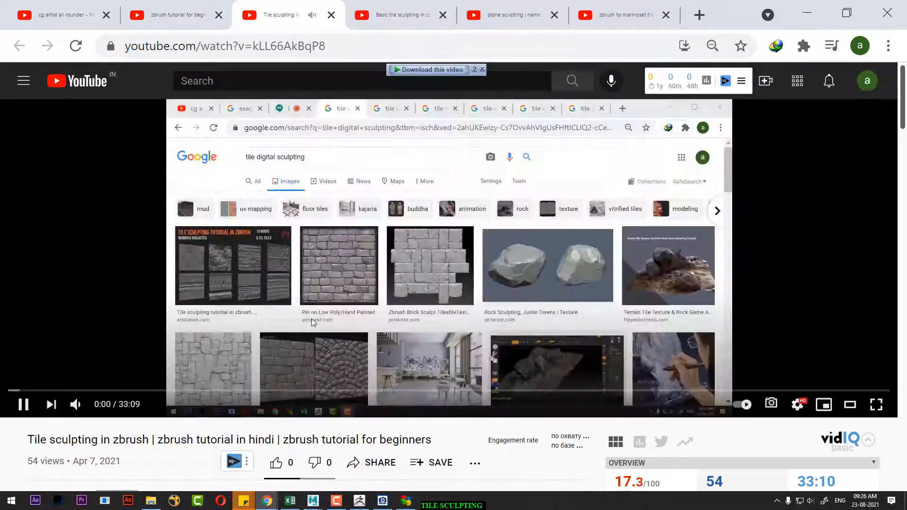
click(76, 405)
click(359, 390)
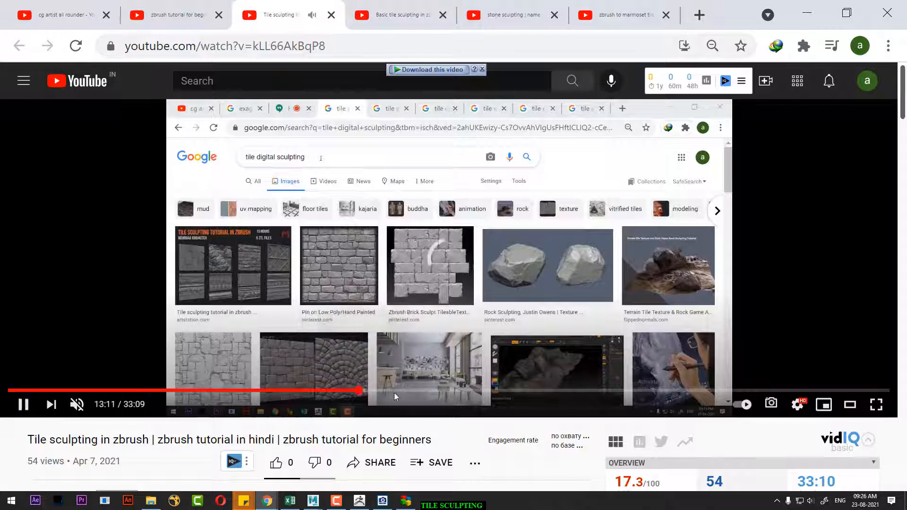
click(445, 391)
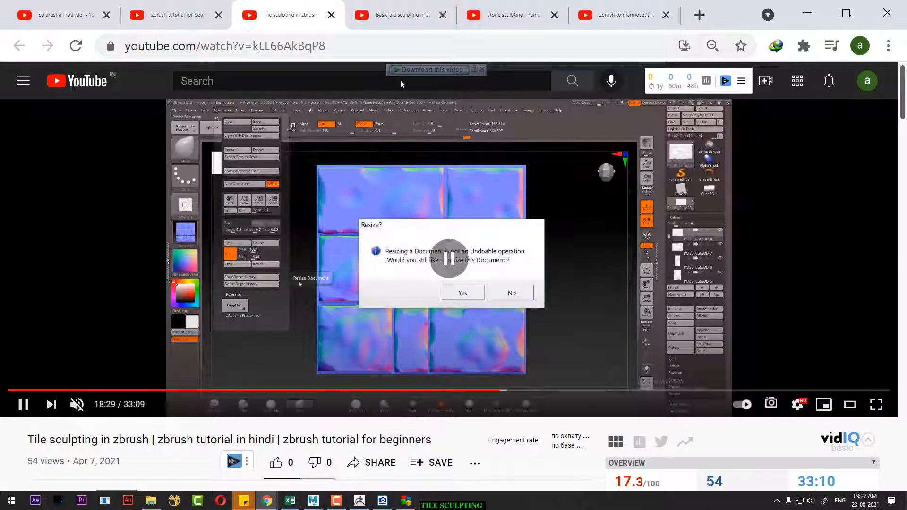
Mute the video "Basic tile sculpting in zbrush" and skim it at 7:44, 12:59, about 16:36, 19:11 and past 21:00.
click(392, 14)
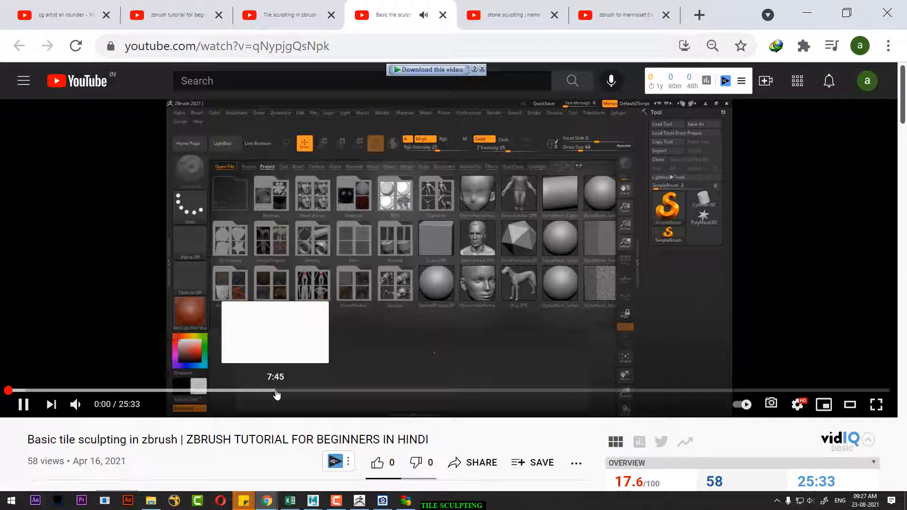
click(276, 390)
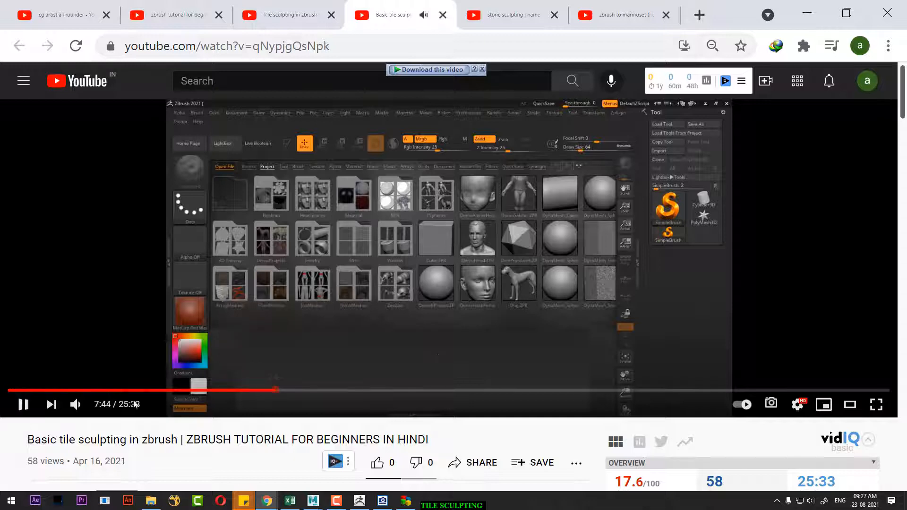
click(75, 405)
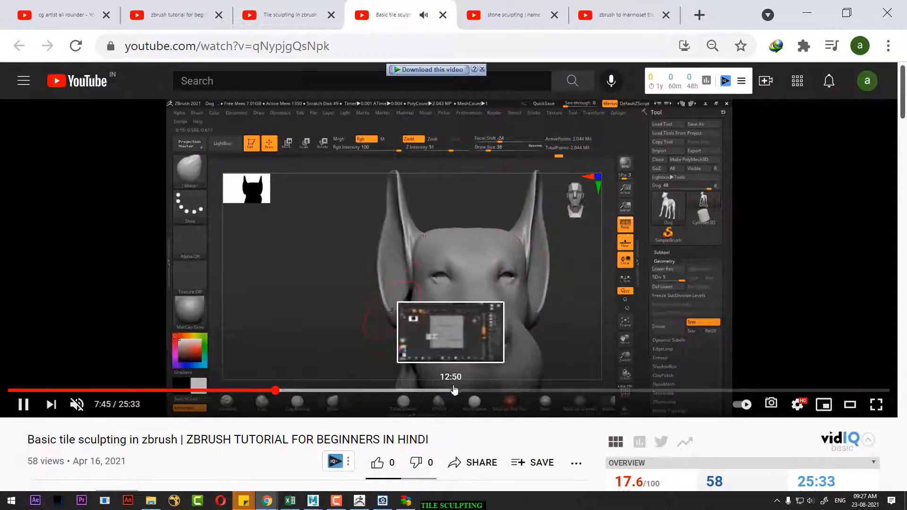
click(456, 391)
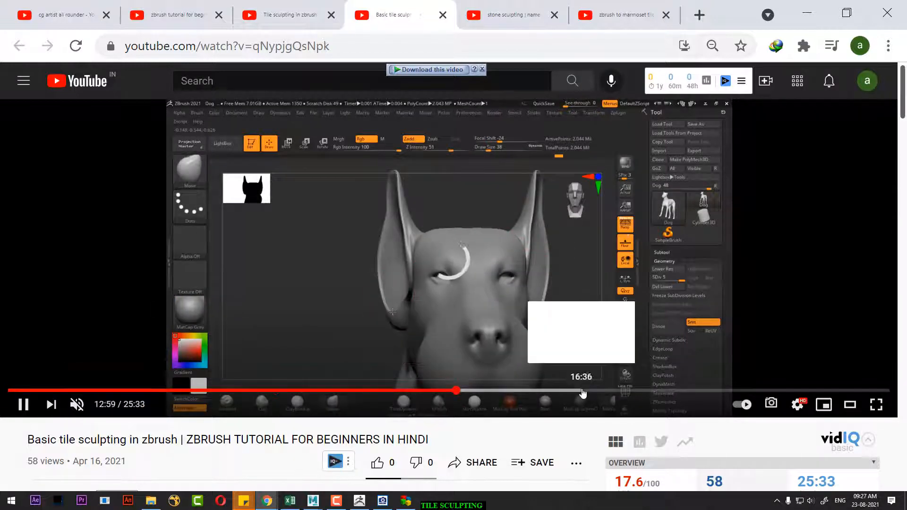
click(582, 391)
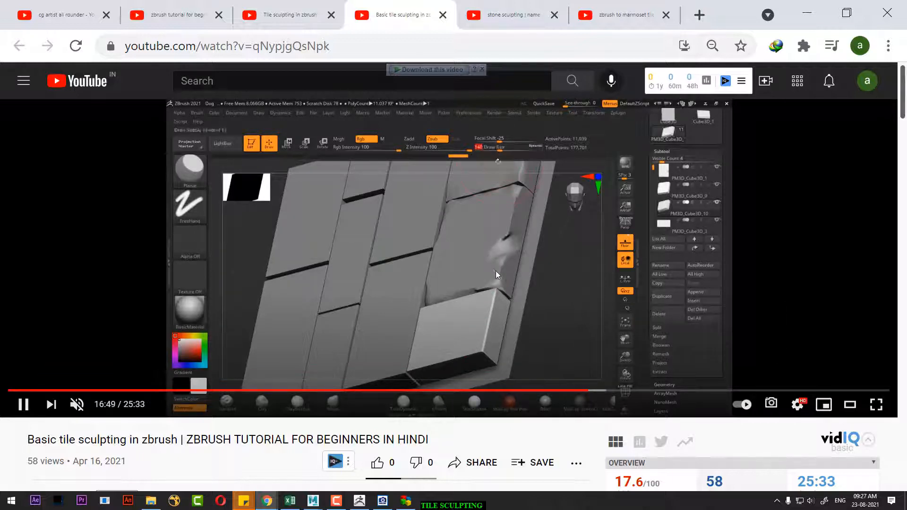
click(669, 391)
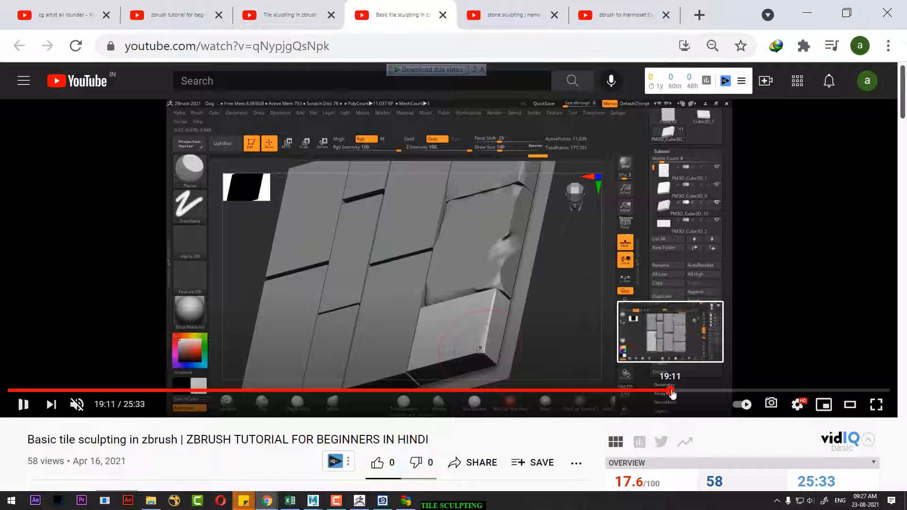
click(745, 391)
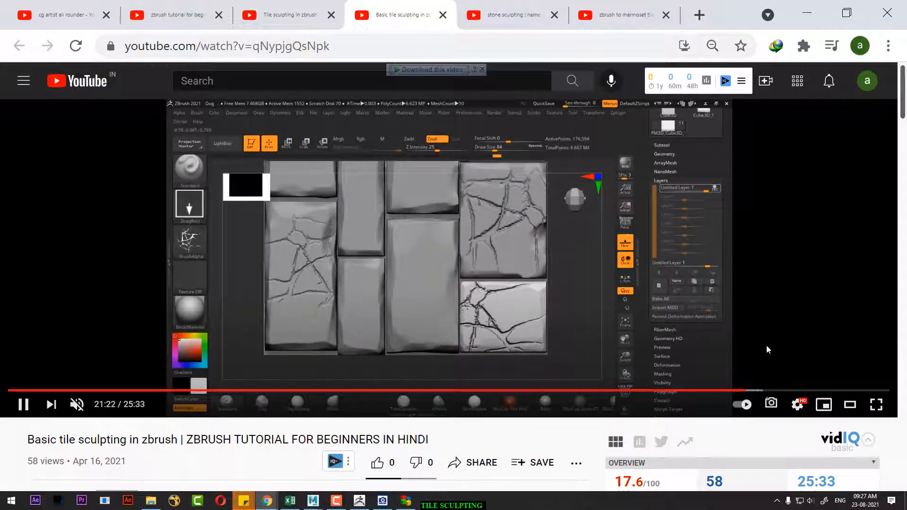
click(773, 390)
Mute the video "stone sculpting | name plate sculpting | tile sculpting" and skim it from about 6:00 through 11:17, 15:20 and 17:42 to about 19:20.
click(515, 15)
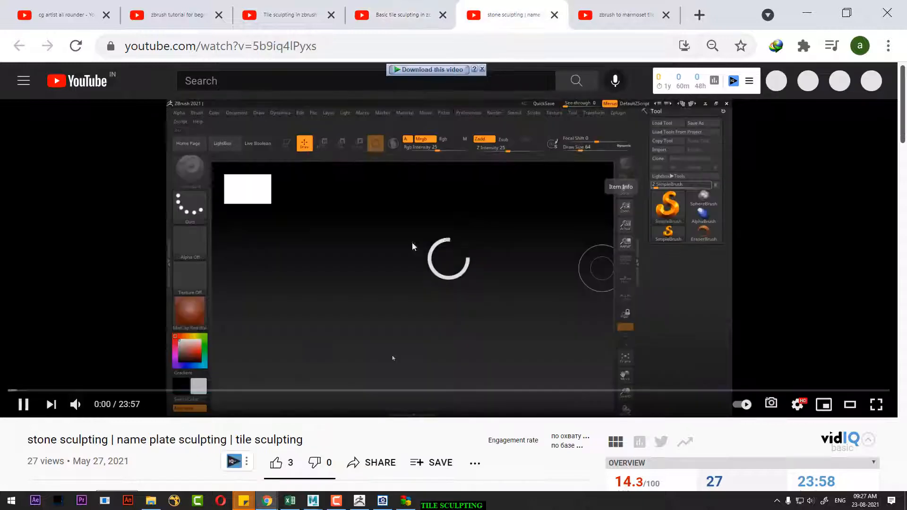
click(229, 390)
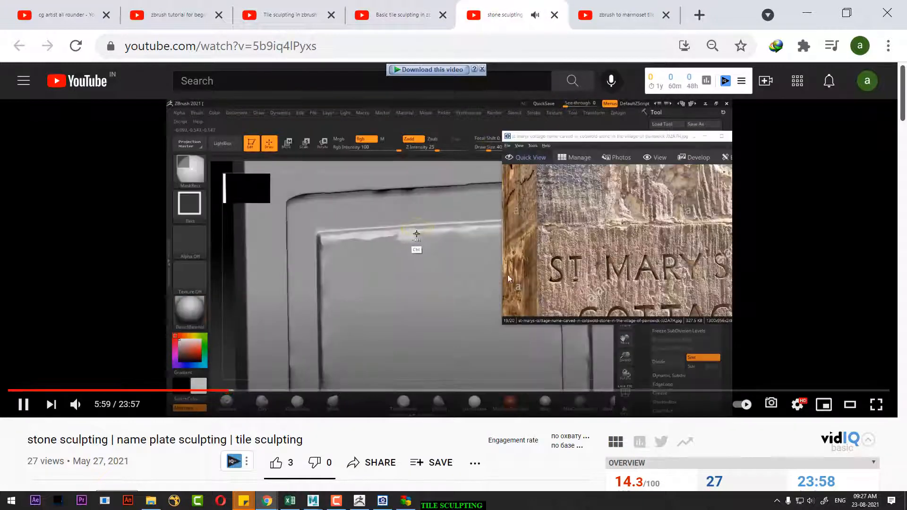
click(76, 408)
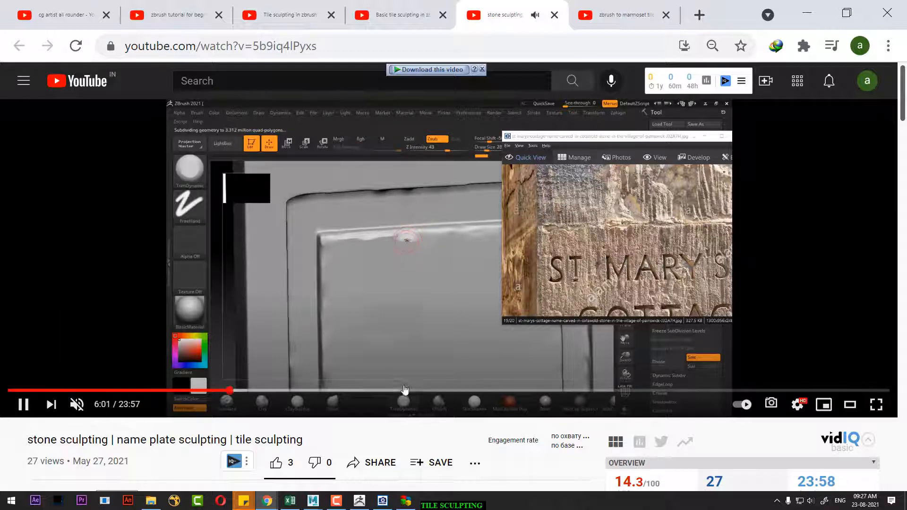
click(296, 390)
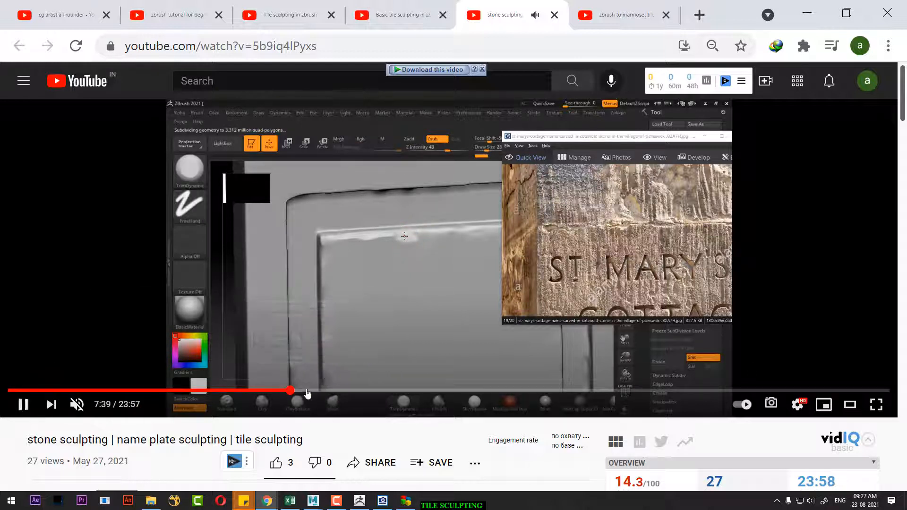
click(350, 390)
click(424, 393)
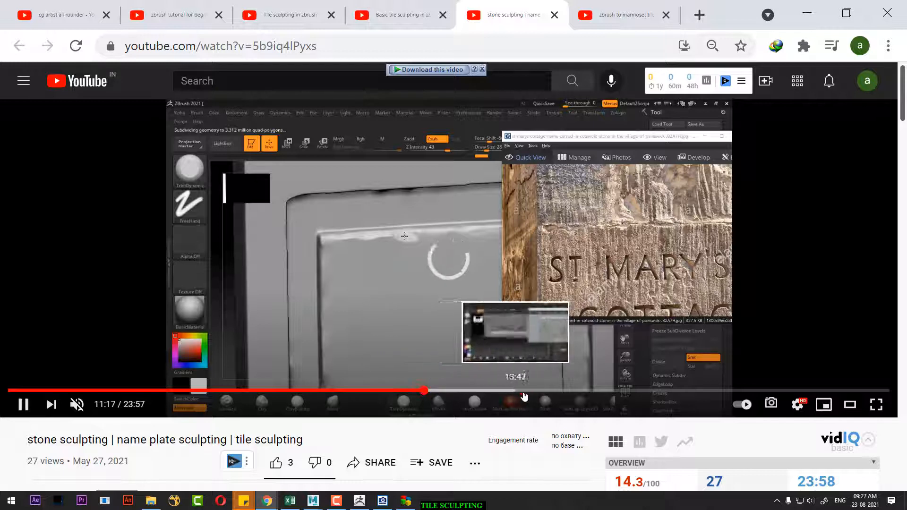
click(522, 392)
click(575, 392)
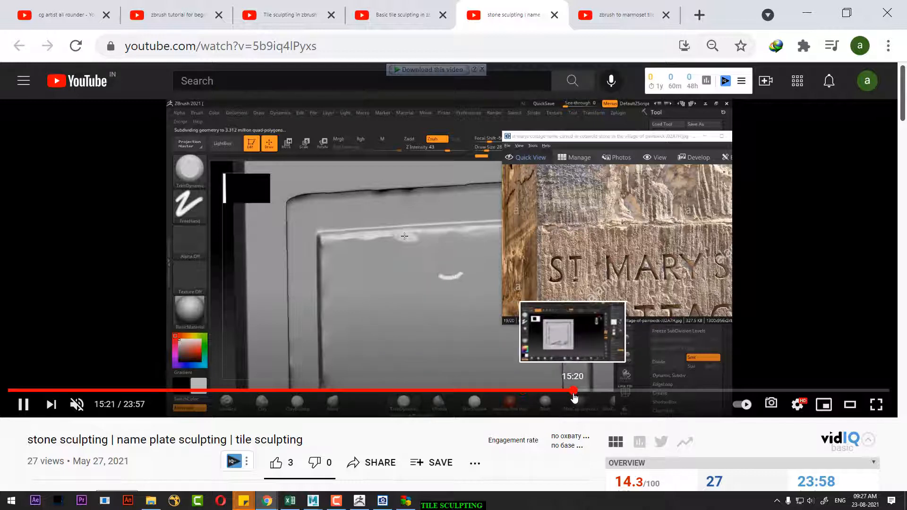
click(660, 392)
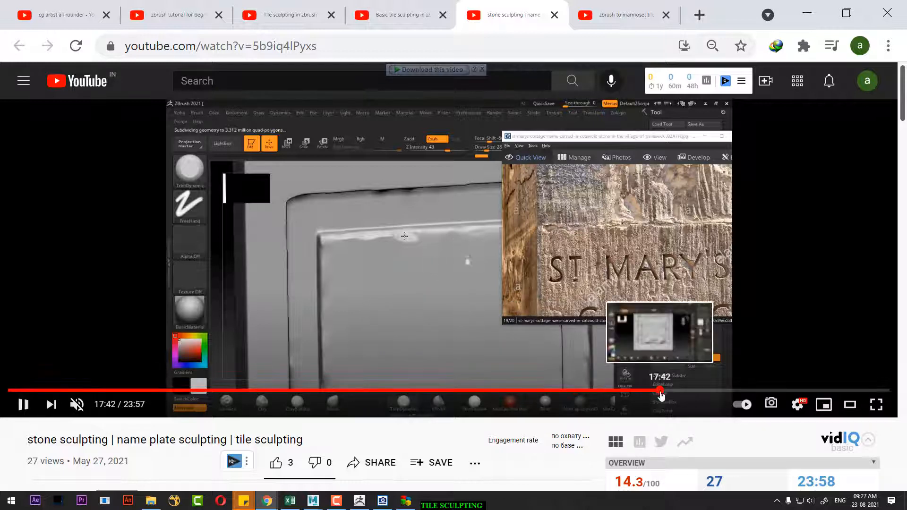
click(719, 392)
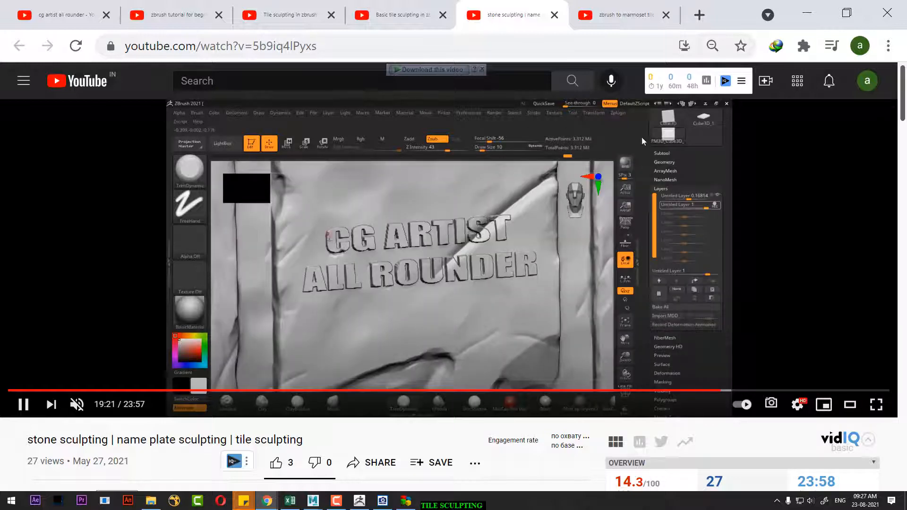
Mute the video "zbrush to marmoset tile | map baking in zbrush", skim it at about 3:14, and switch back to ZBrush.
key(ctrl+Tab)
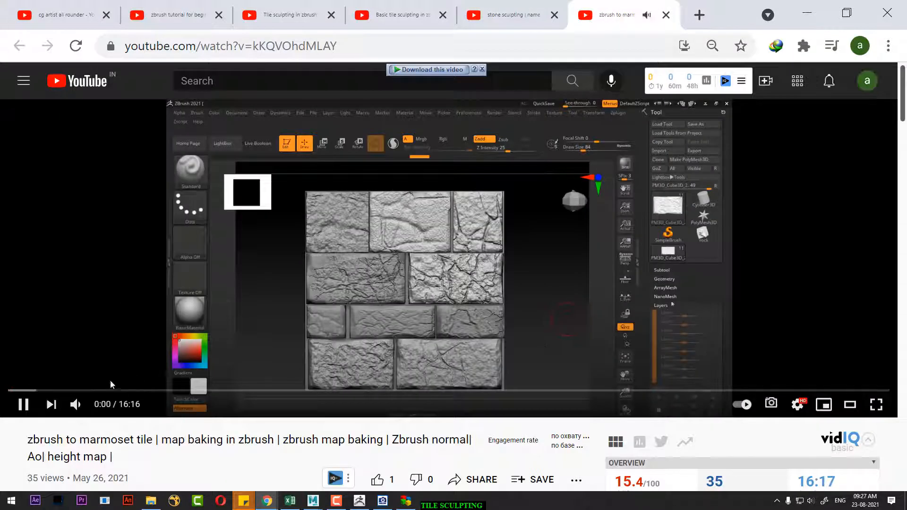
click(75, 404)
click(183, 390)
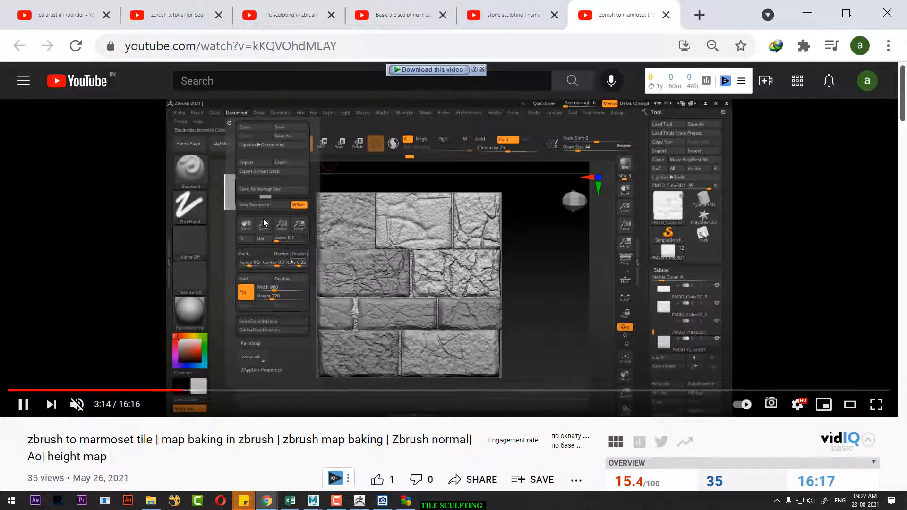
click(809, 19)
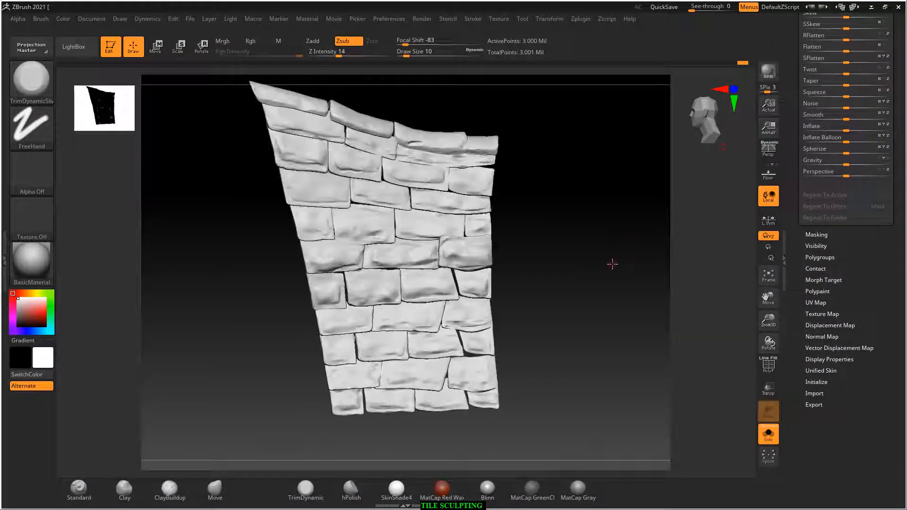